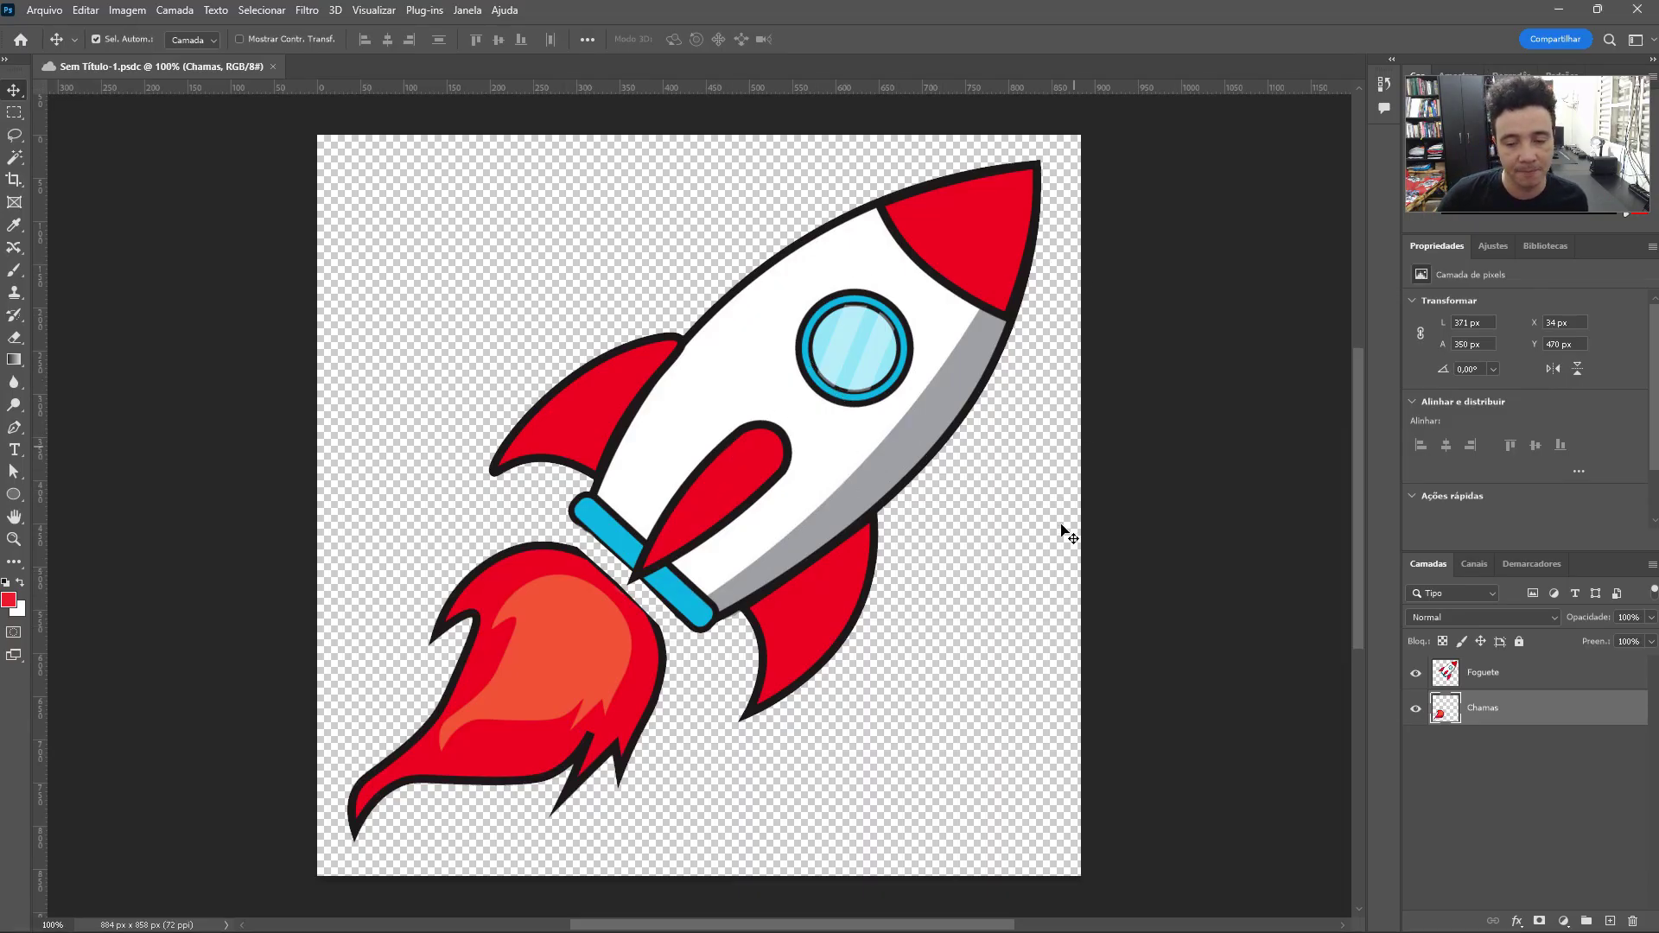
- In Photoshop, check the Foguete body and Chamas flame layers by toggling their visibility
{"action": "left_click", "coordinate": [1415, 673]}
{"action": "left_click", "coordinate": [1416, 673]}
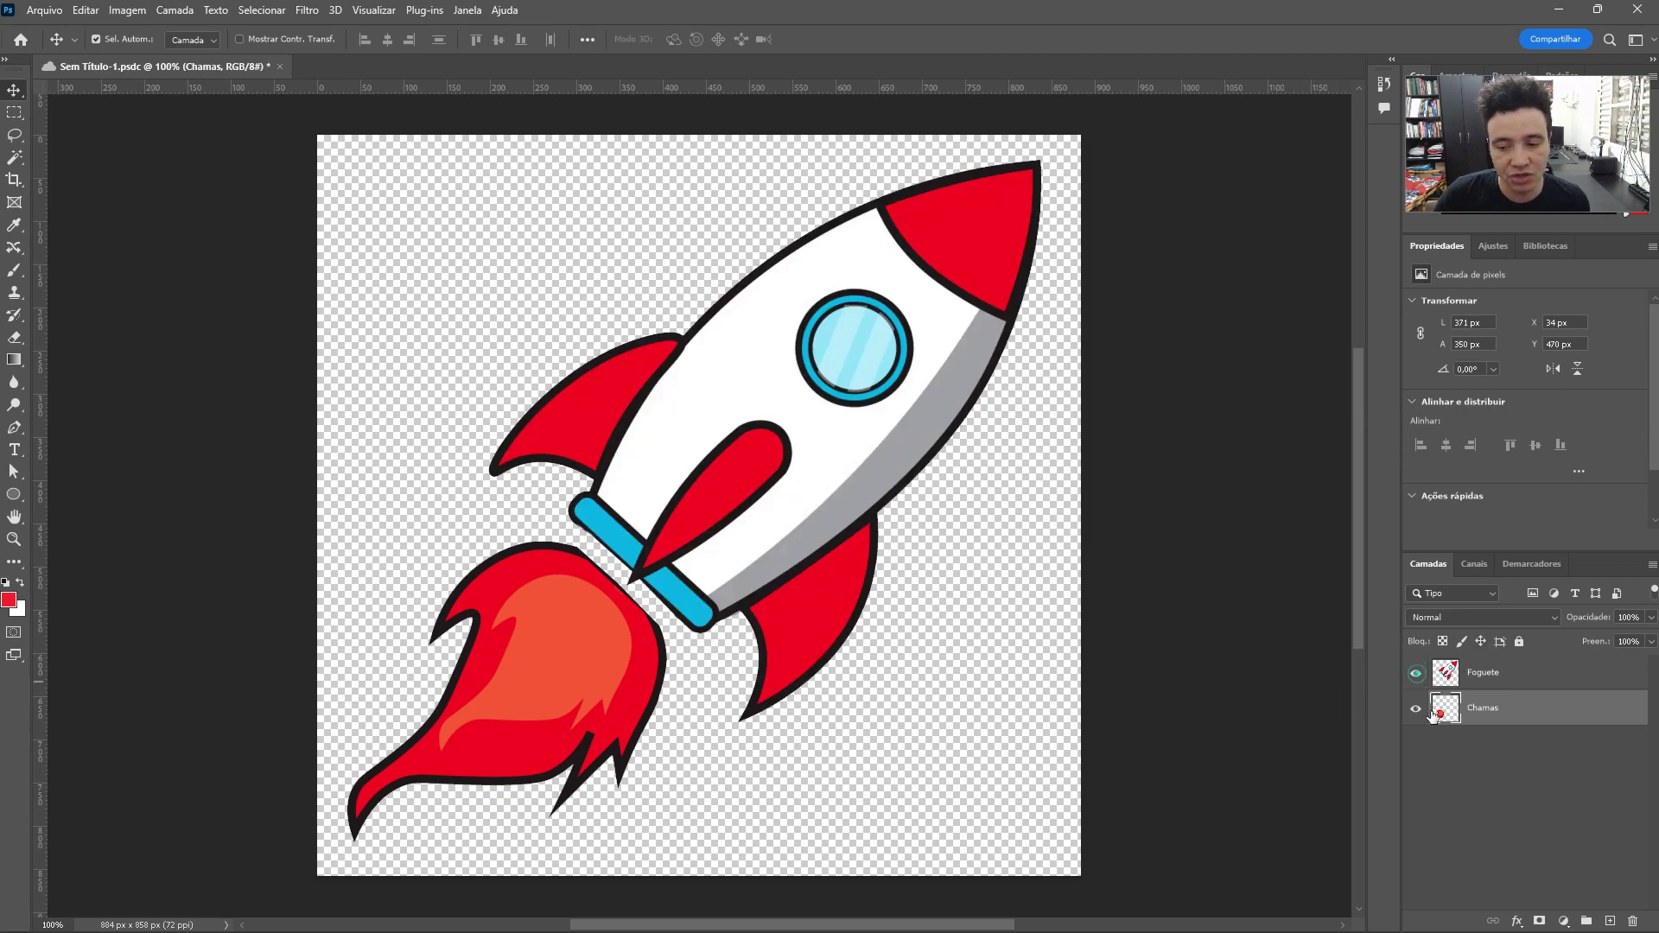
{"action": "left_click", "coordinate": [1417, 710]}
{"action": "left_click", "coordinate": [1416, 709]}
{"action": "left_click", "coordinate": [1415, 673]}
{"action": "left_click", "coordinate": [1416, 674]}
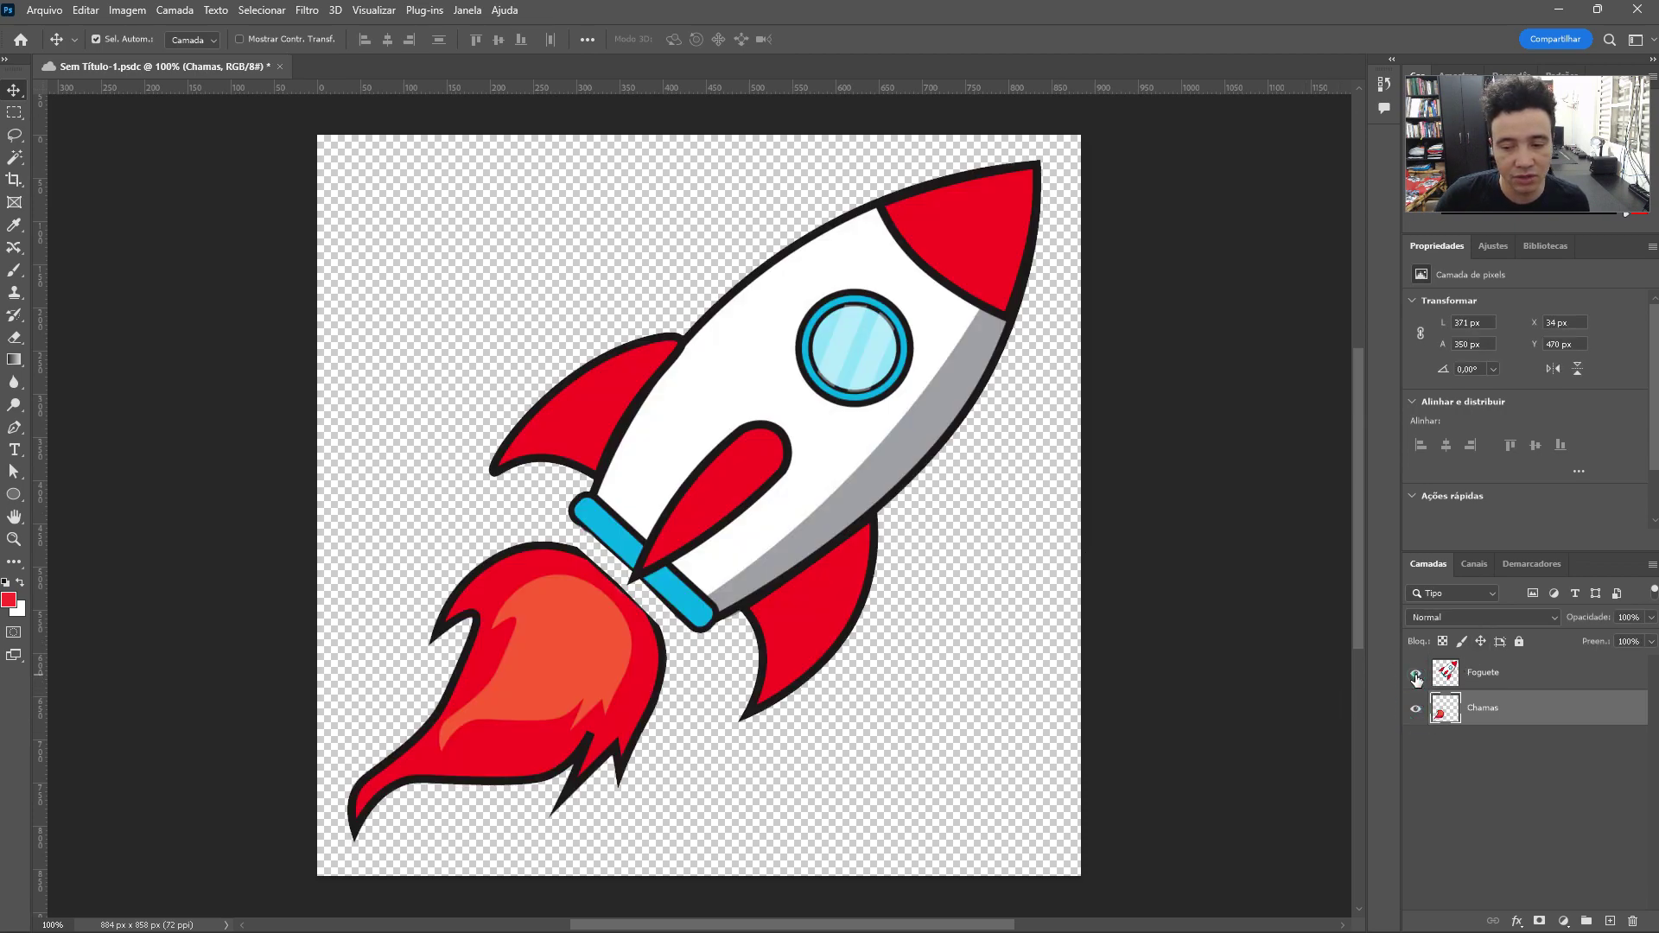
- In After Effects, create a new HD 1920x1080, 29,97 fps composition named FOGUETE
{"action": "key", "text": "alt+Tab"}
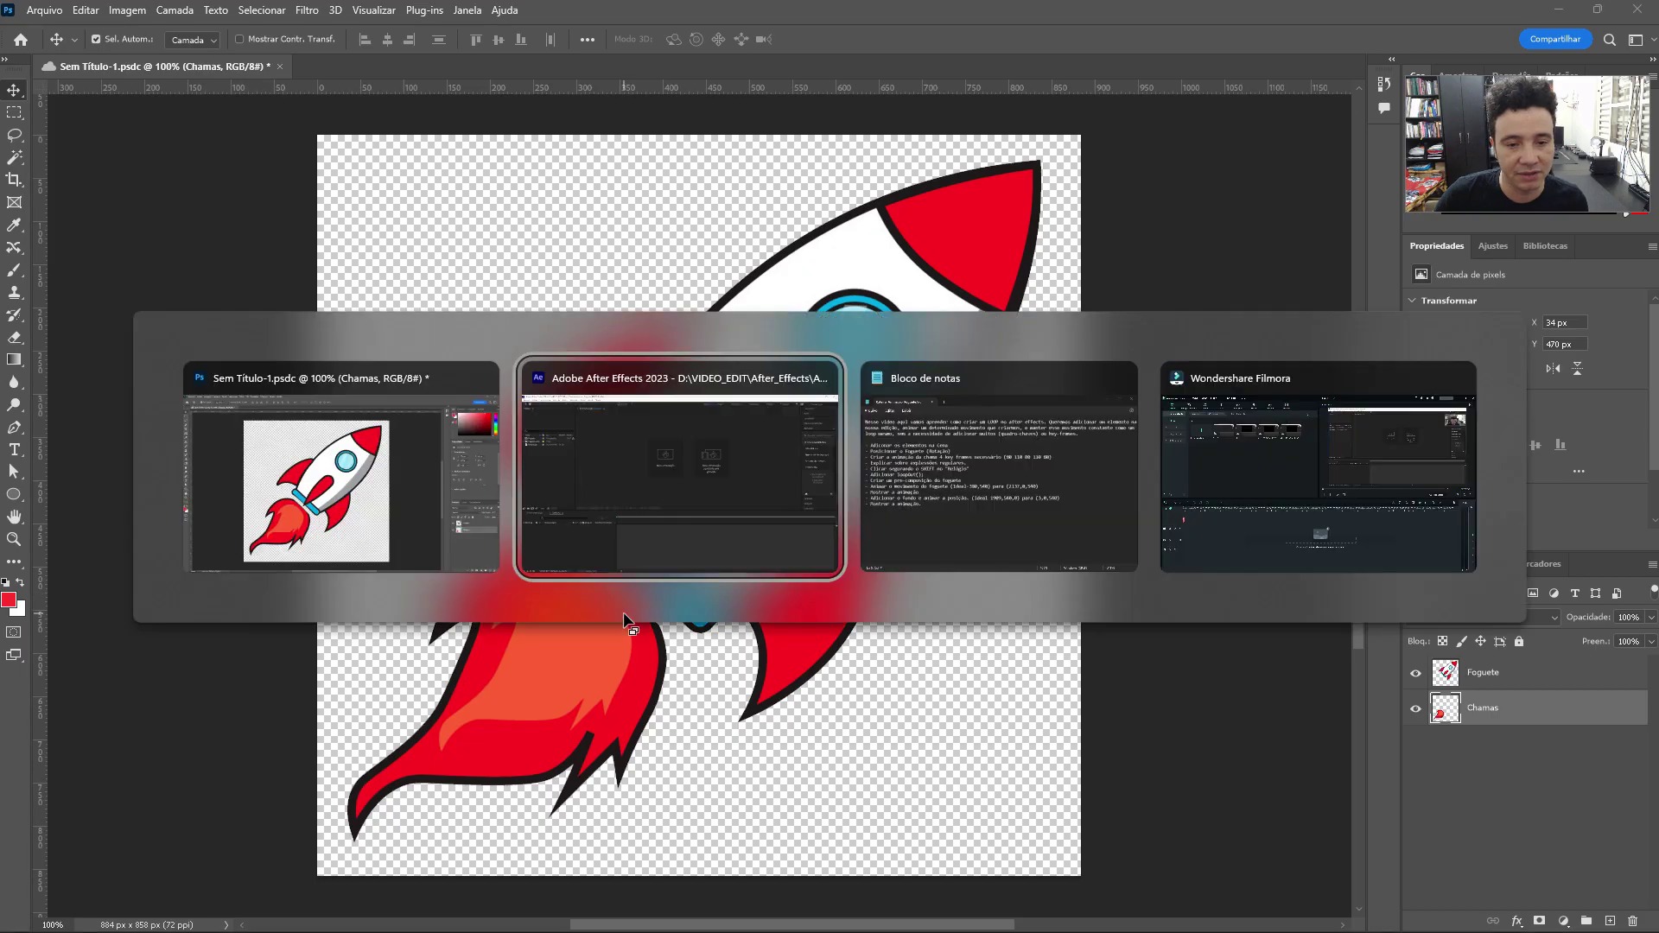
{"action": "left_click", "coordinate": [751, 318]}
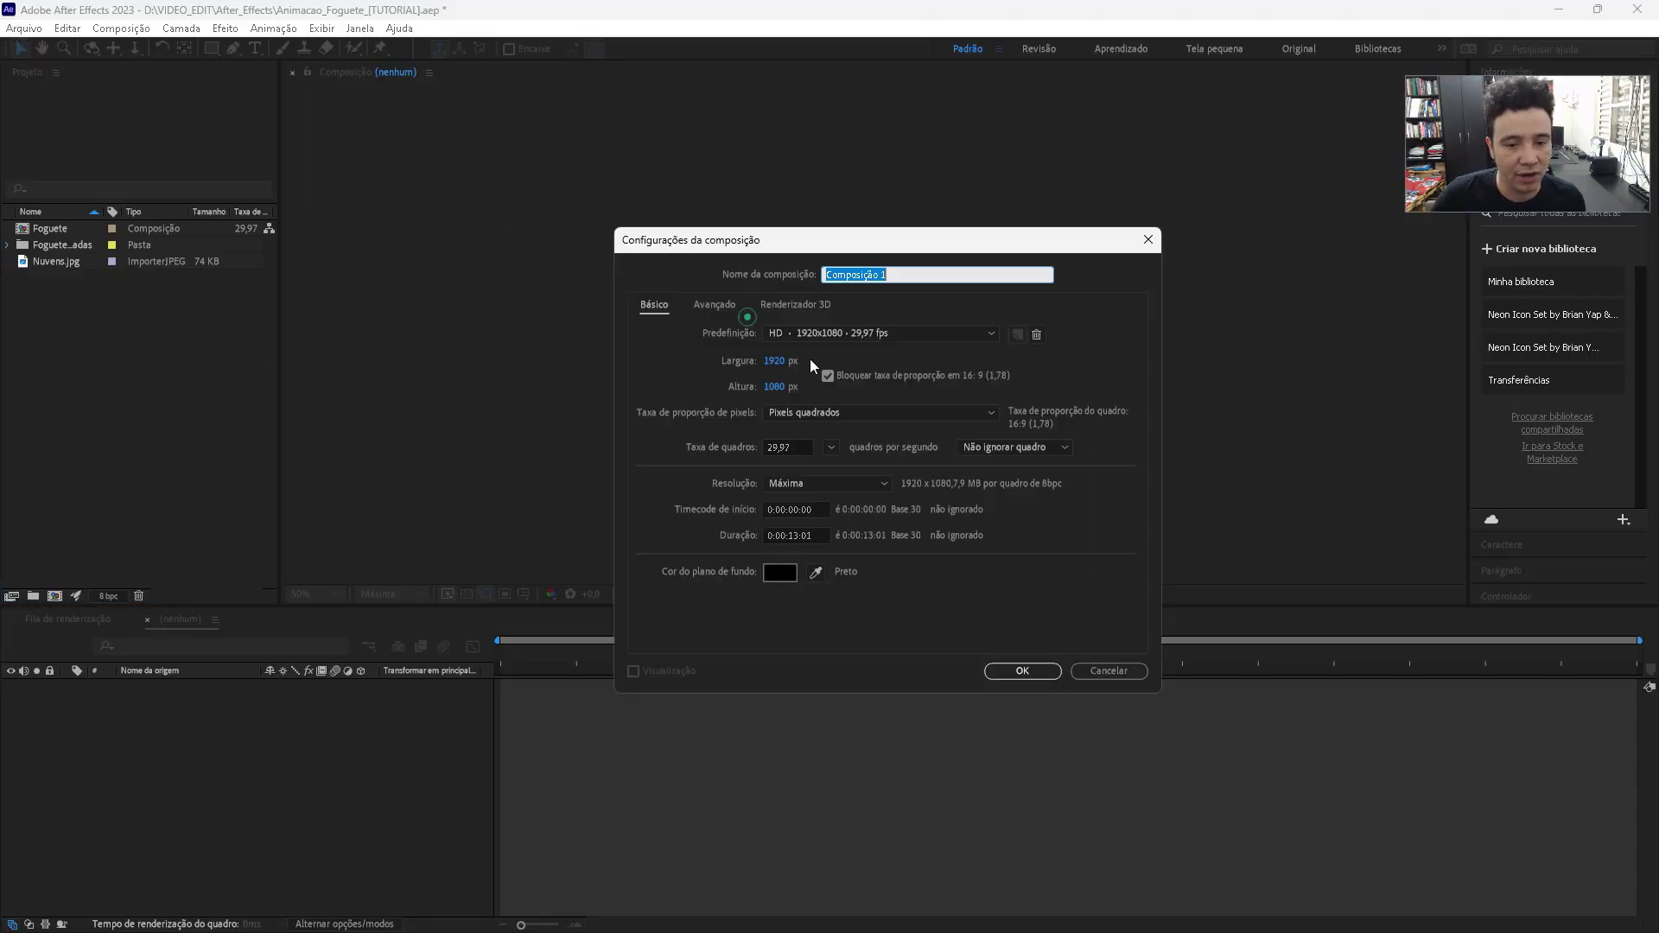
{"action": "type", "text": "FOGUET"}
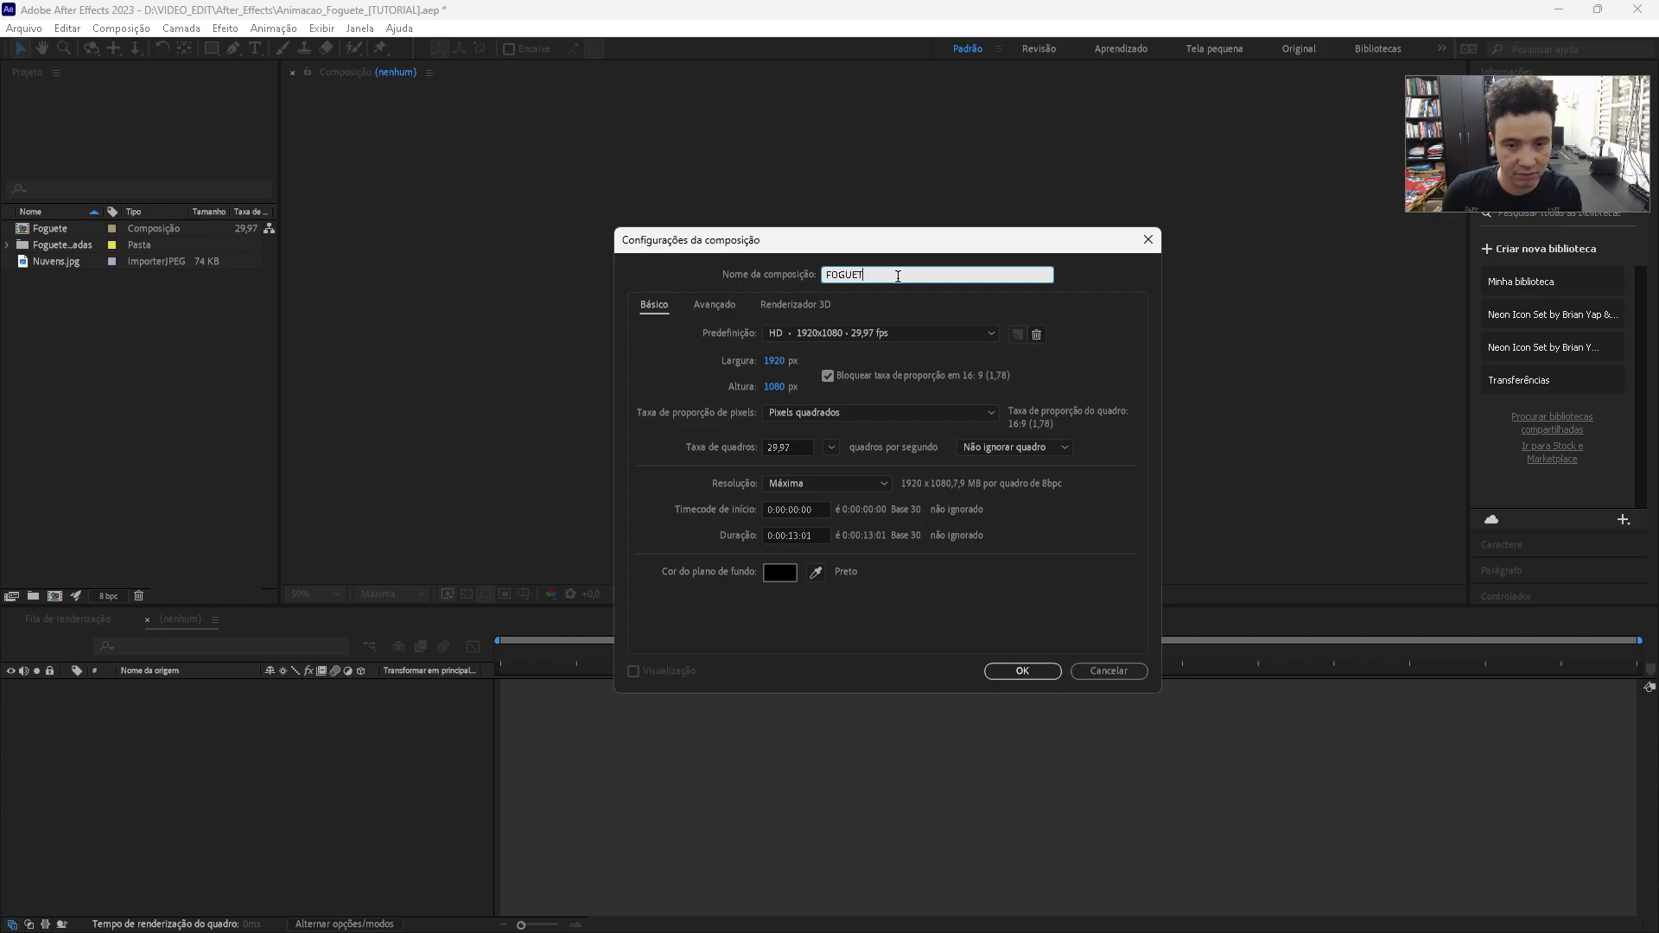
{"action": "type", "text": "E"}
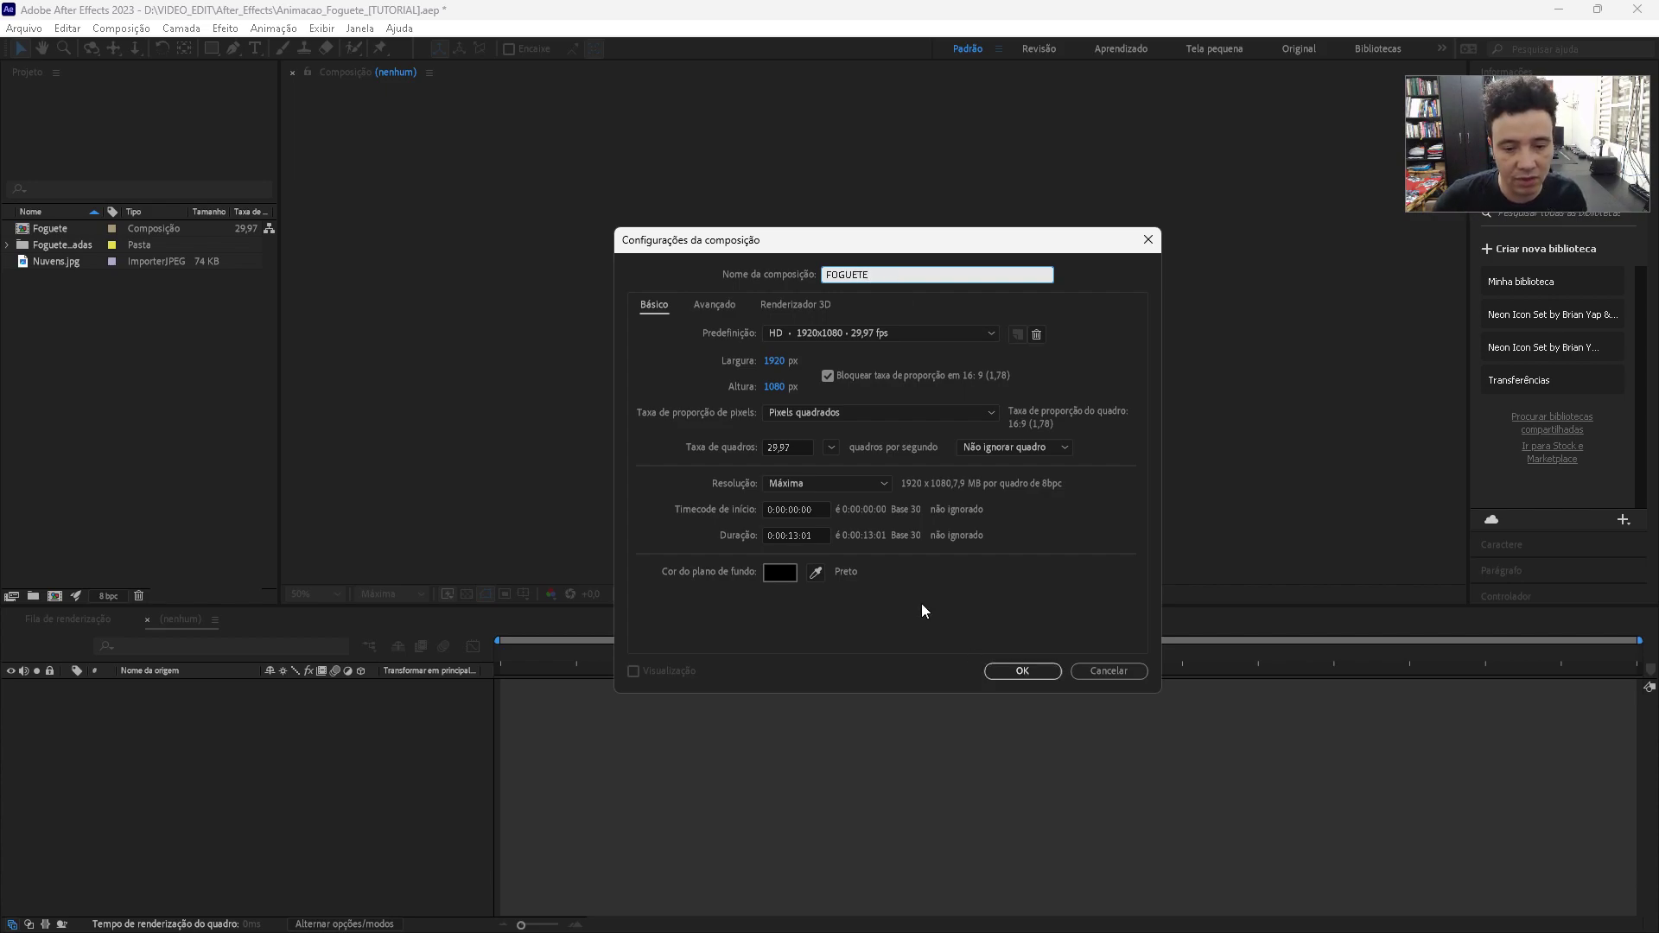
{"action": "left_click", "coordinate": [1023, 672]}
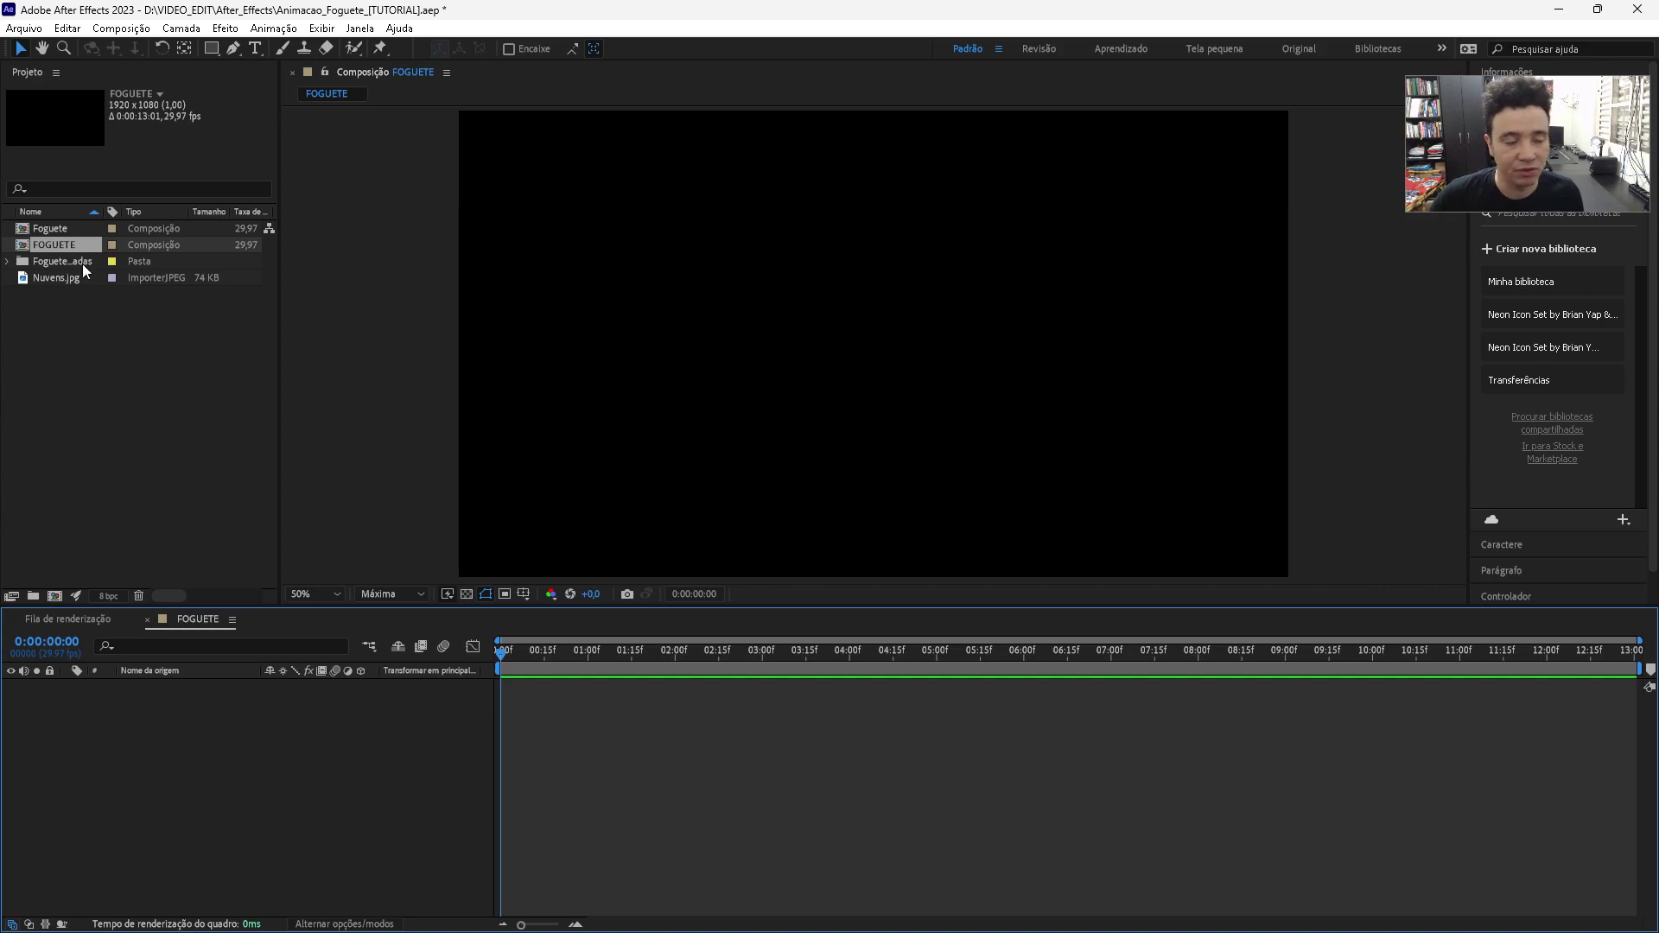
- Add the Foguete layers folder to the FOGUETE timeline and select its Chamas and Foguete layers
{"action": "mouse_move", "coordinate": [74, 261]}
{"action": "left_mouse_down"}
{"action": "mouse_move", "coordinate": [130, 527]}
{"action": "mouse_move", "coordinate": [119, 743]}
{"action": "left_mouse_up"}
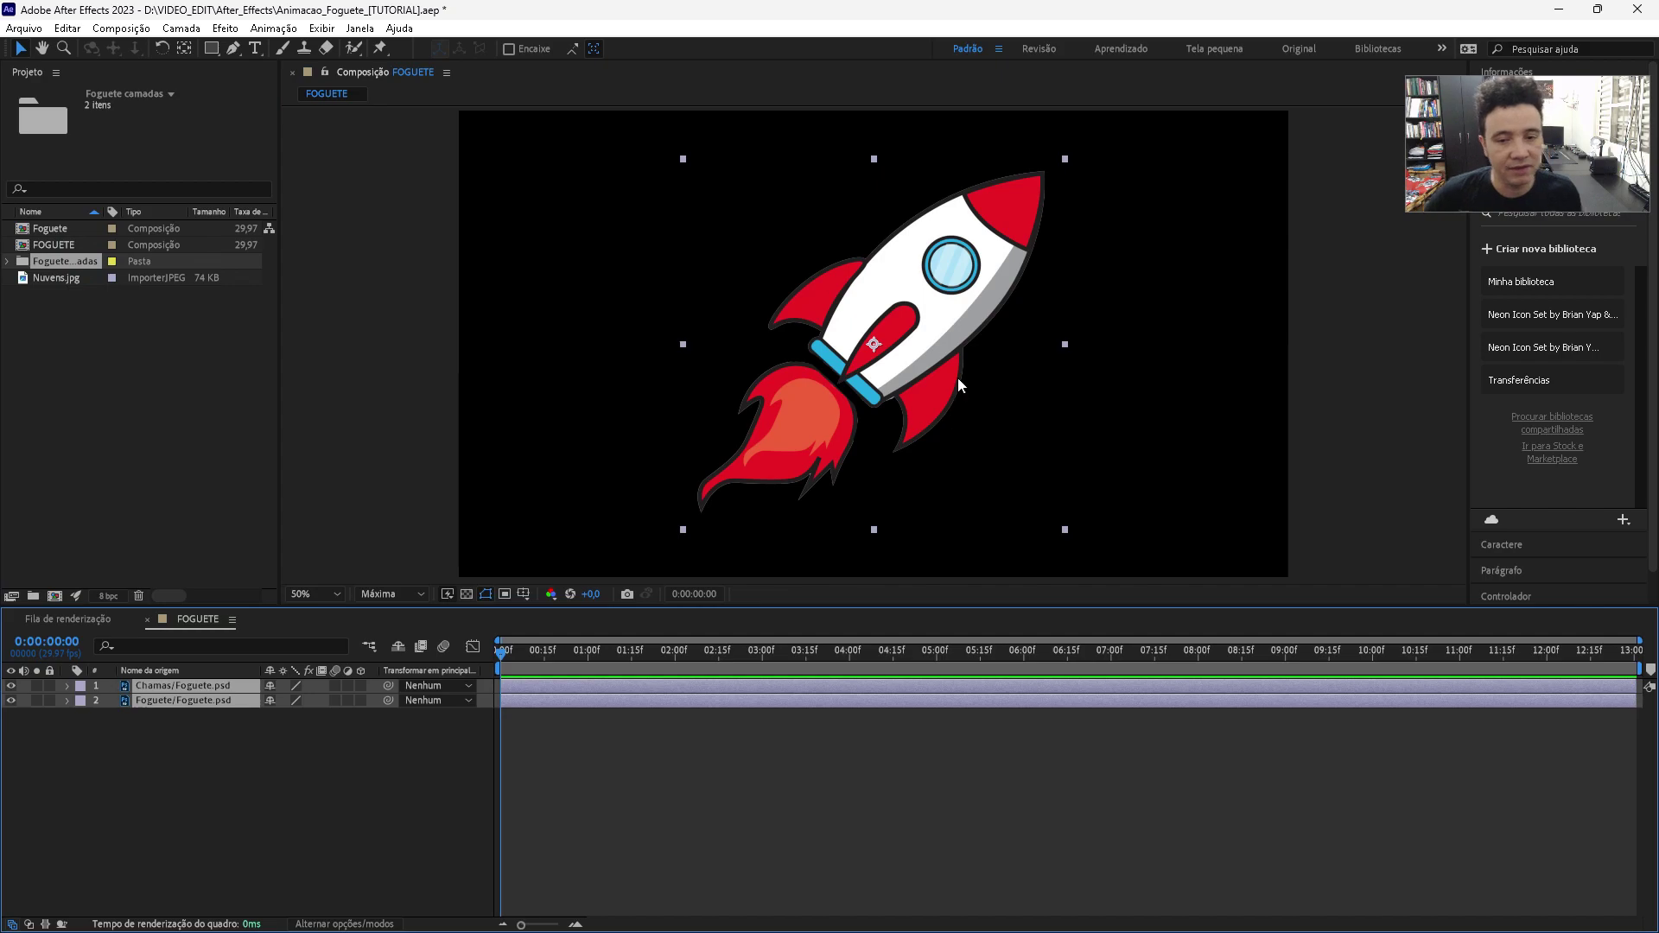
{"action": "left_click", "coordinate": [173, 732]}
{"action": "left_click", "coordinate": [183, 700]}
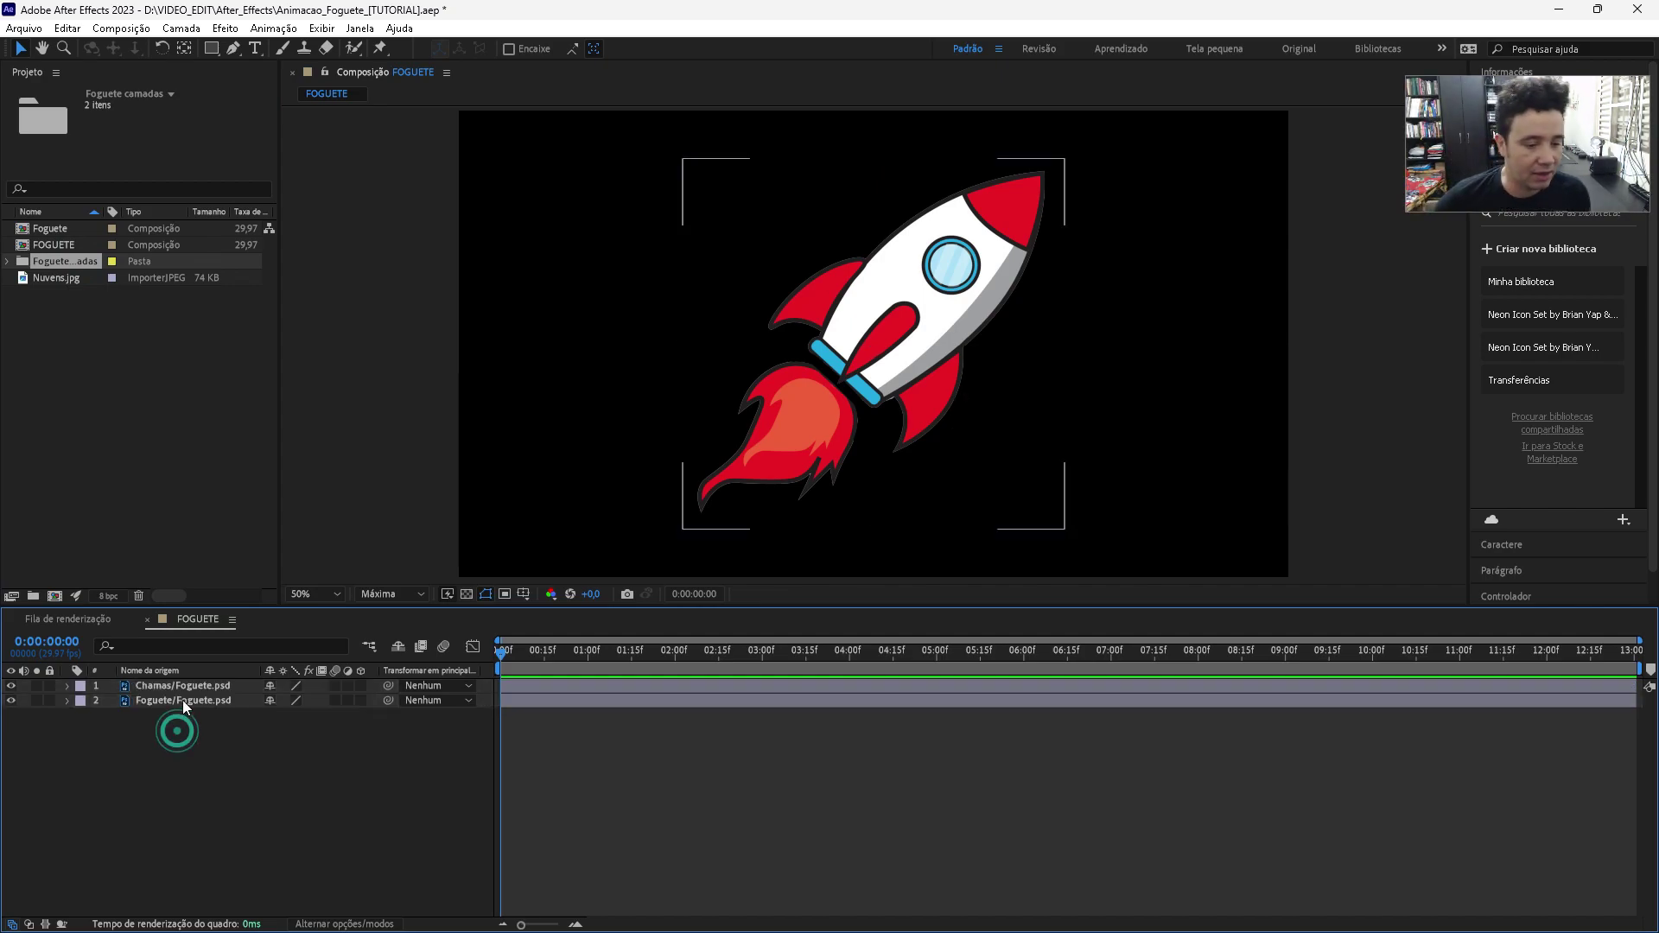
{"action": "left_click", "coordinate": [190, 686]}
{"action": "left_click", "coordinate": [195, 697]}
{"action": "left_click", "coordinate": [195, 686]}
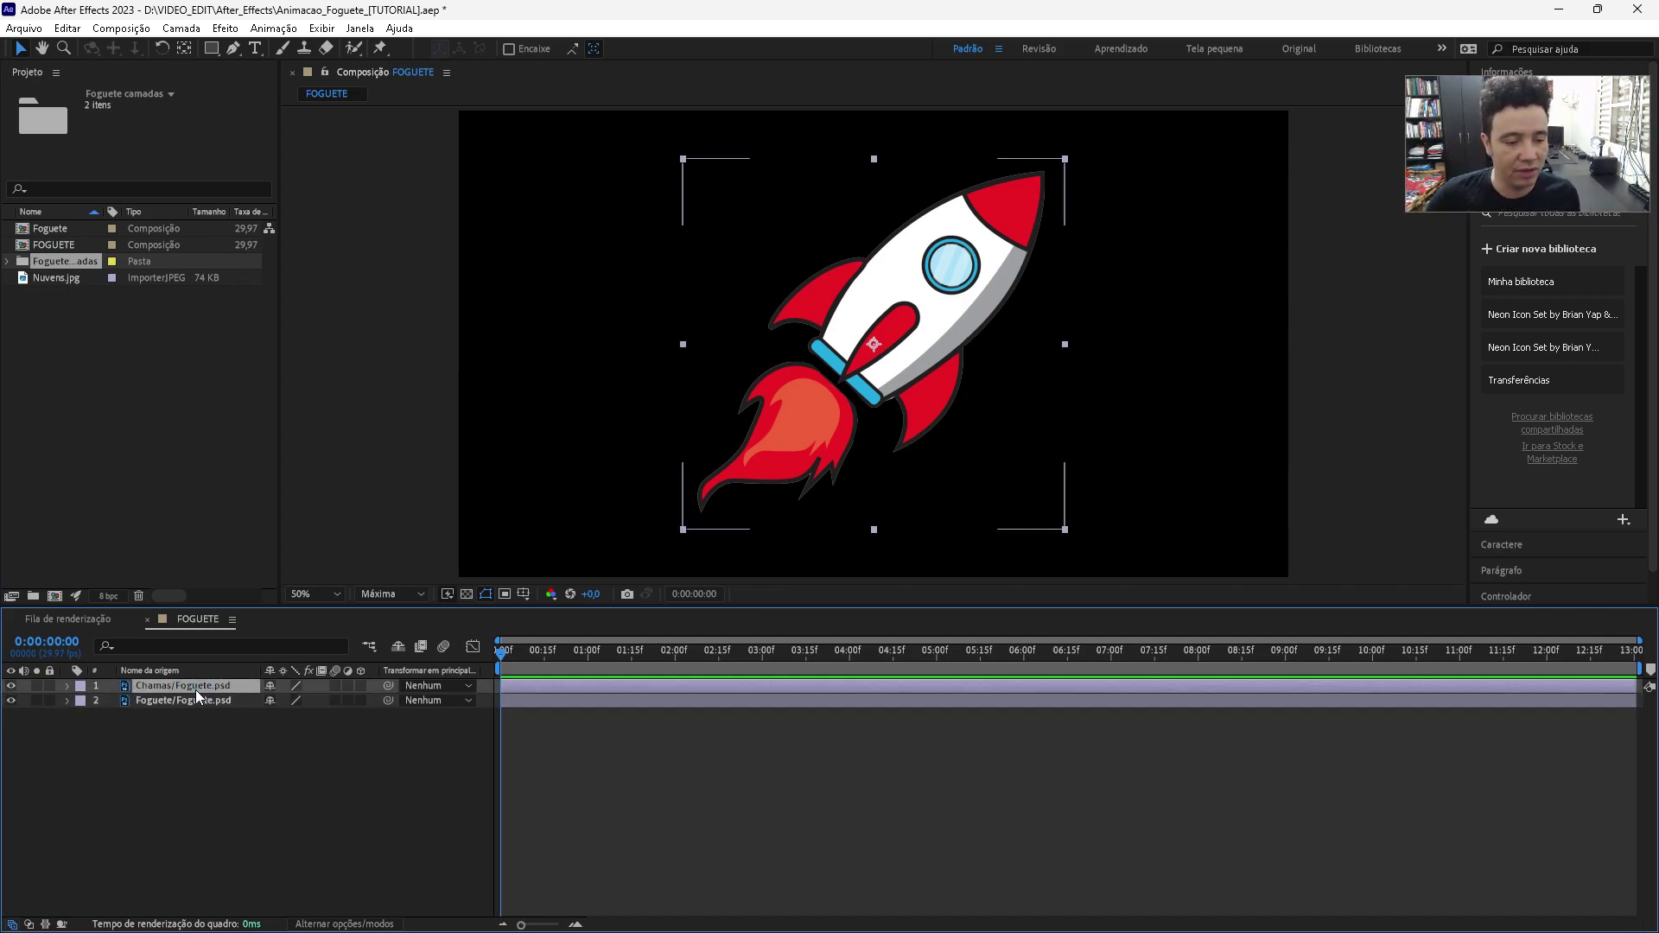
- Toggle the Chamas and Foguete layer visibility to check each part of the rocket
{"action": "left_click", "coordinate": [11, 685]}
{"action": "left_click", "coordinate": [11, 686]}
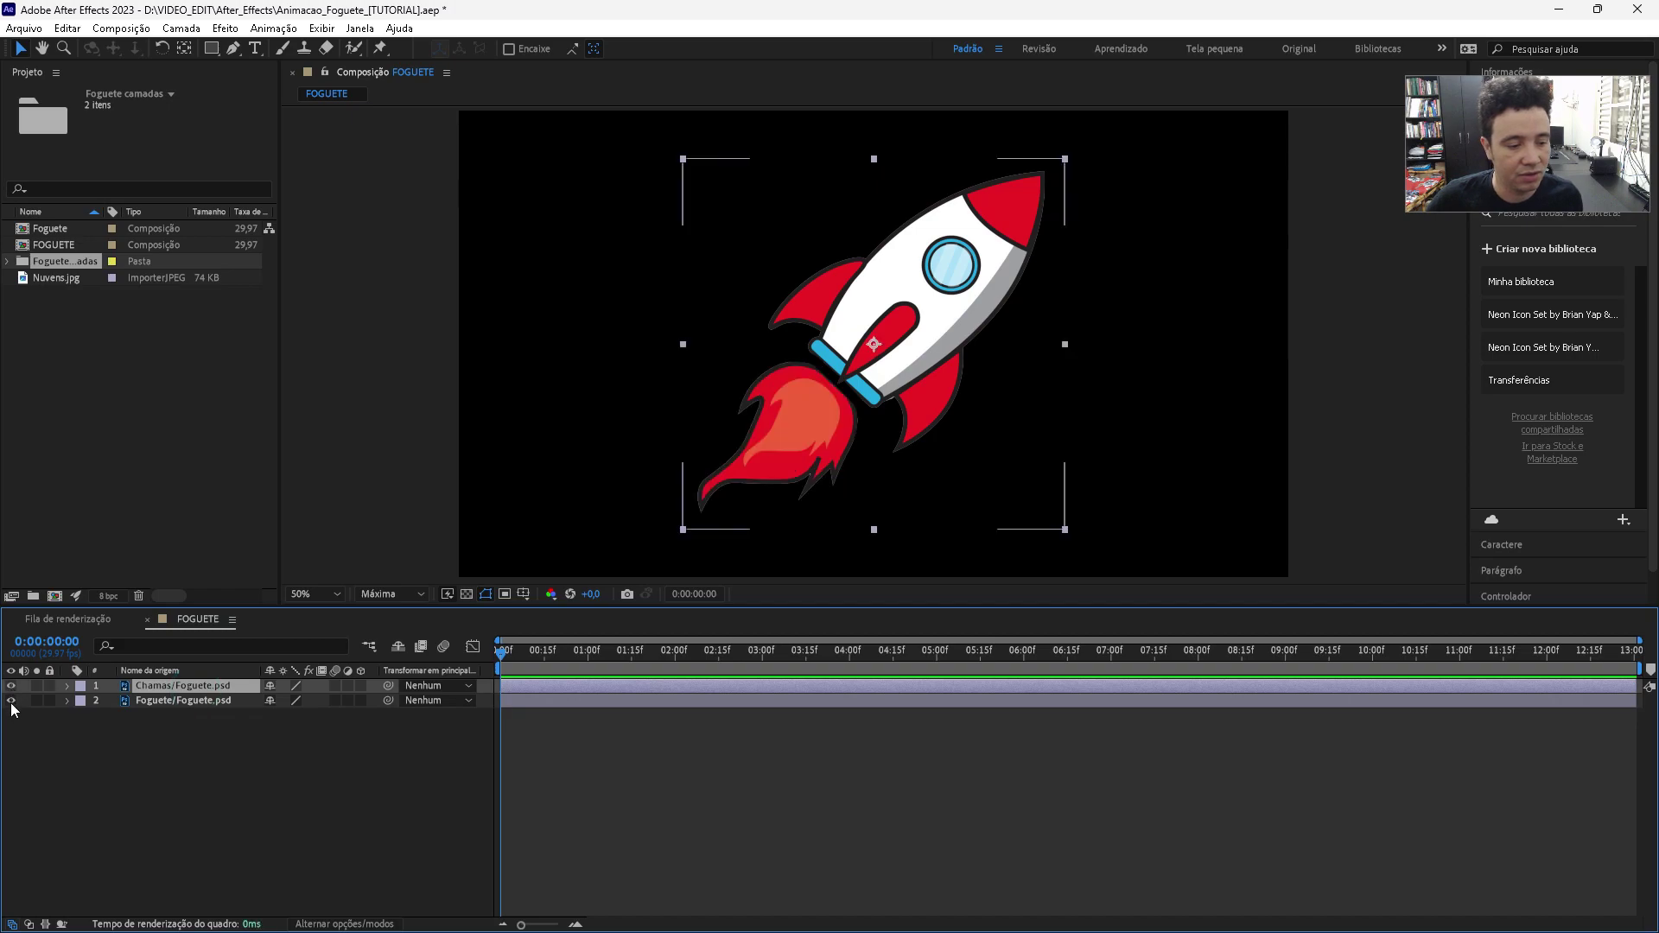
{"action": "left_click", "coordinate": [11, 700]}
{"action": "left_click", "coordinate": [11, 700]}
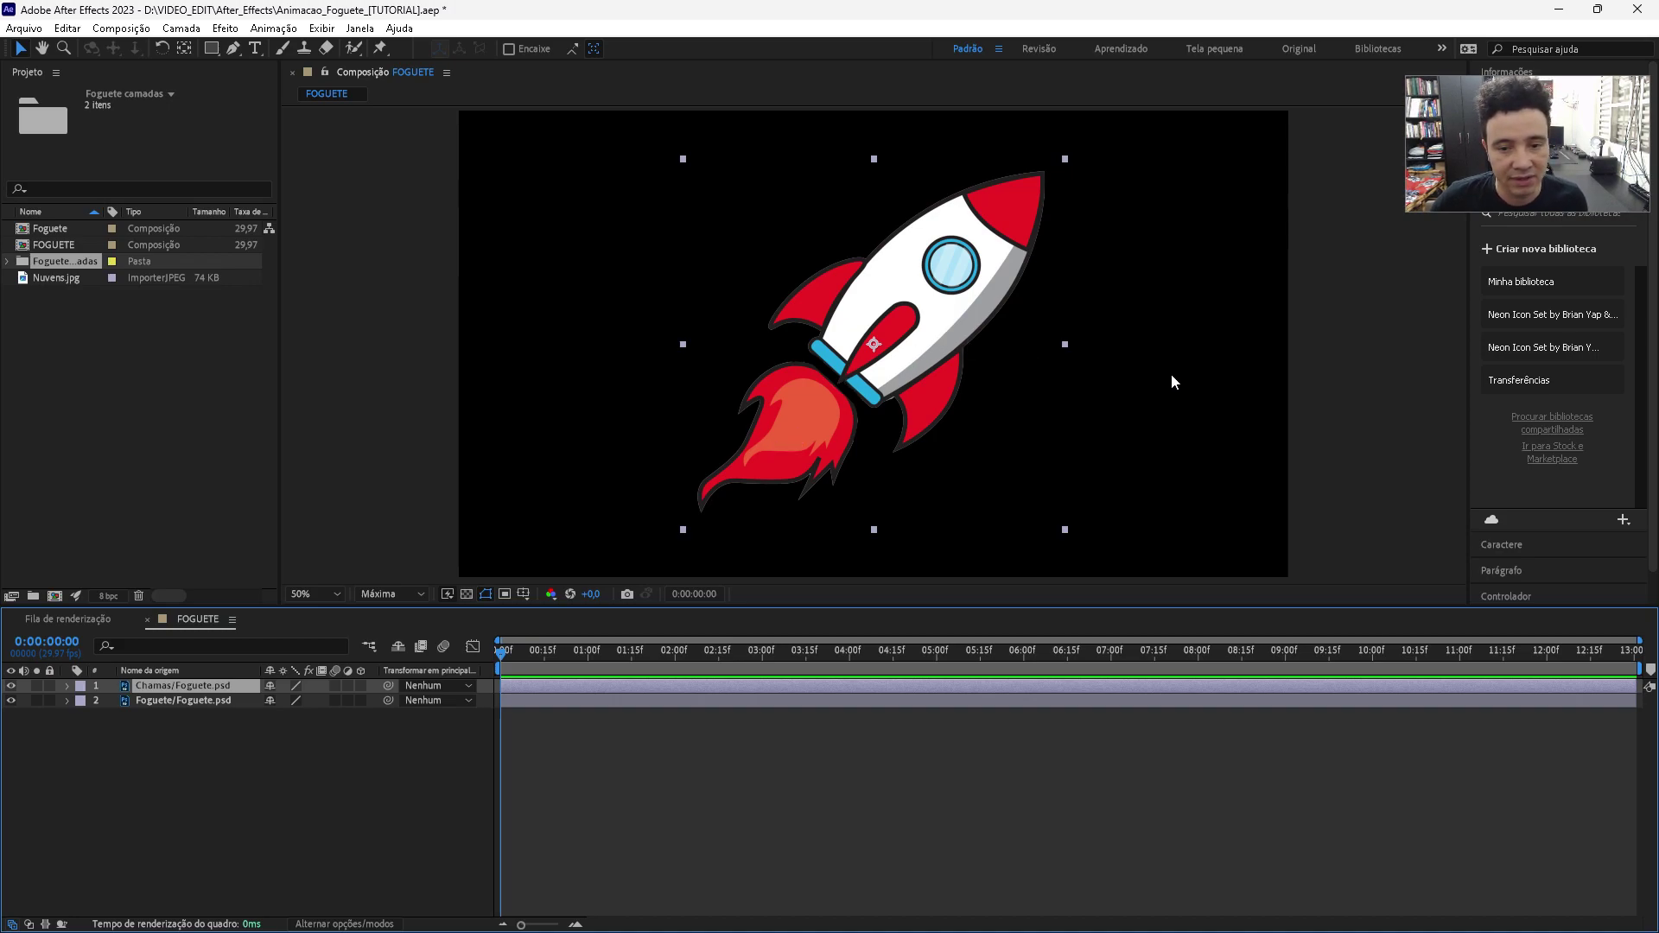
{"action": "left_click", "coordinate": [877, 350]}
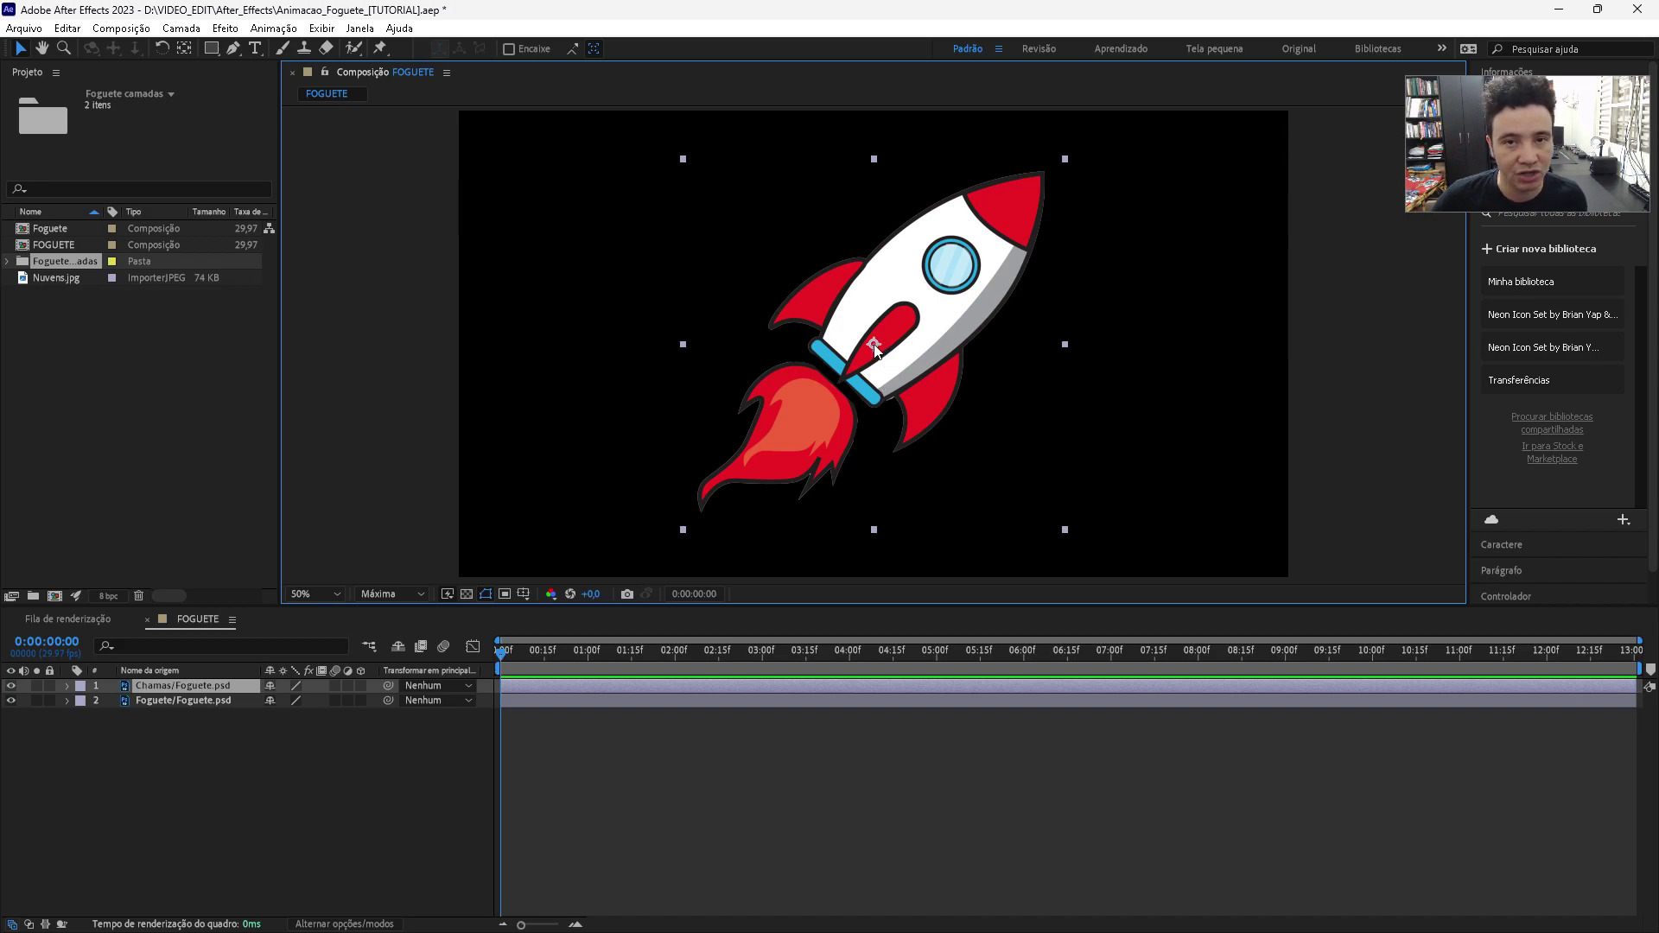
- Set both the Chamas and Foguete layers' Rotation to 0x+45,0° so the rocket points right
{"action": "left_click", "coordinate": [247, 780]}
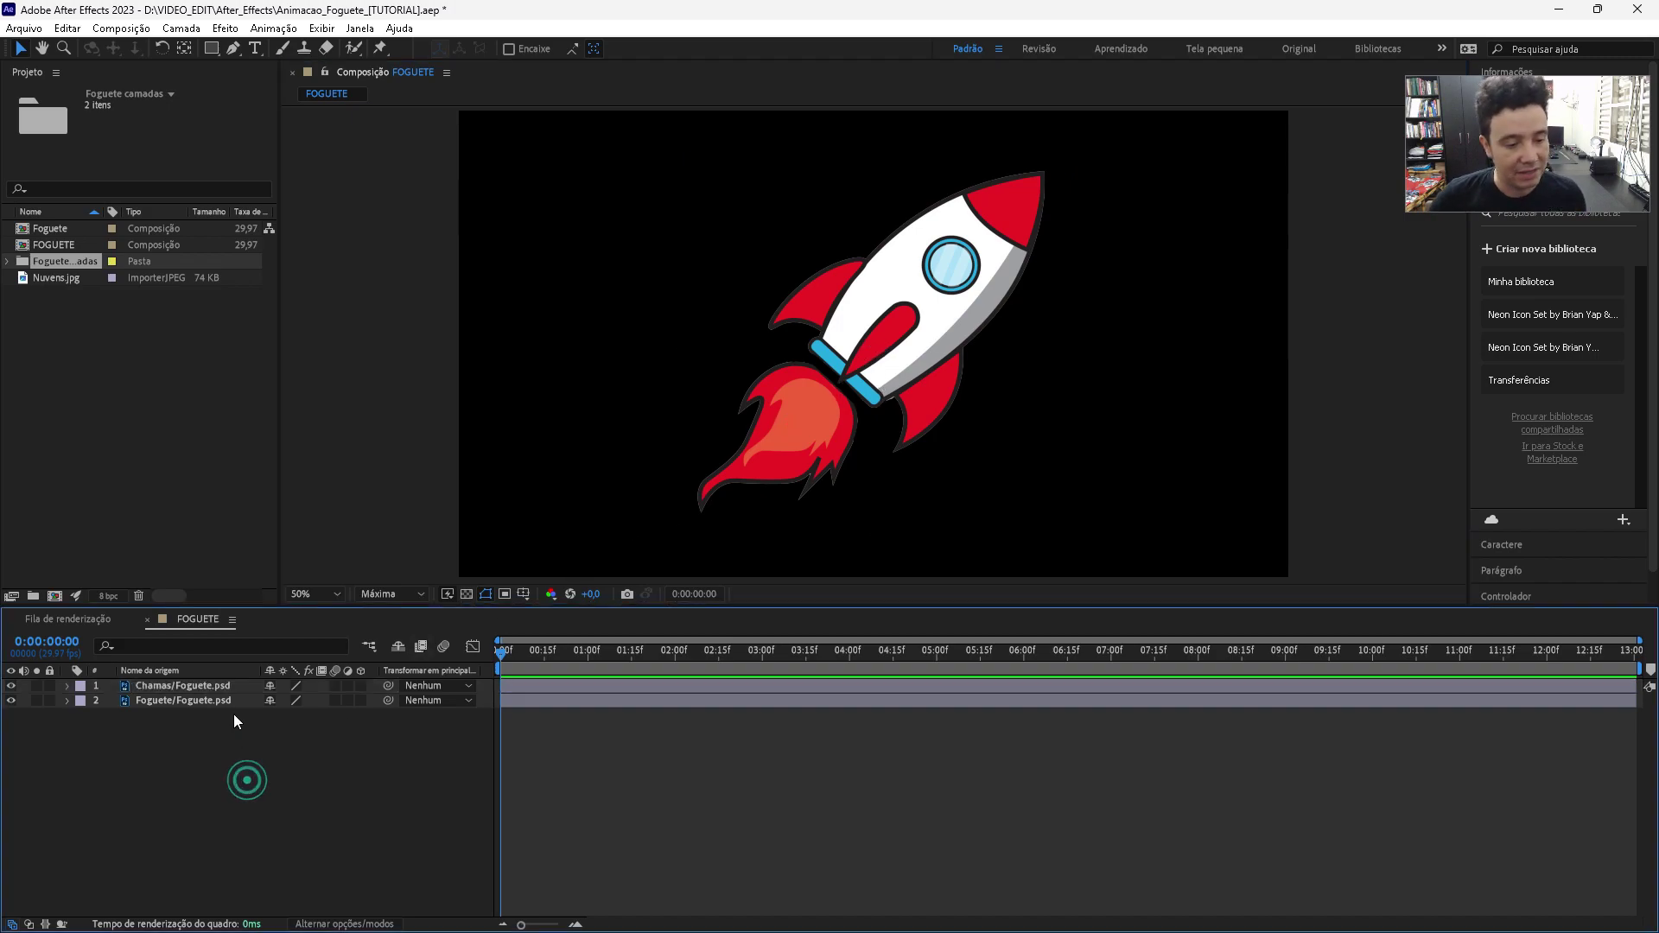
{"action": "left_click", "coordinate": [221, 688]}
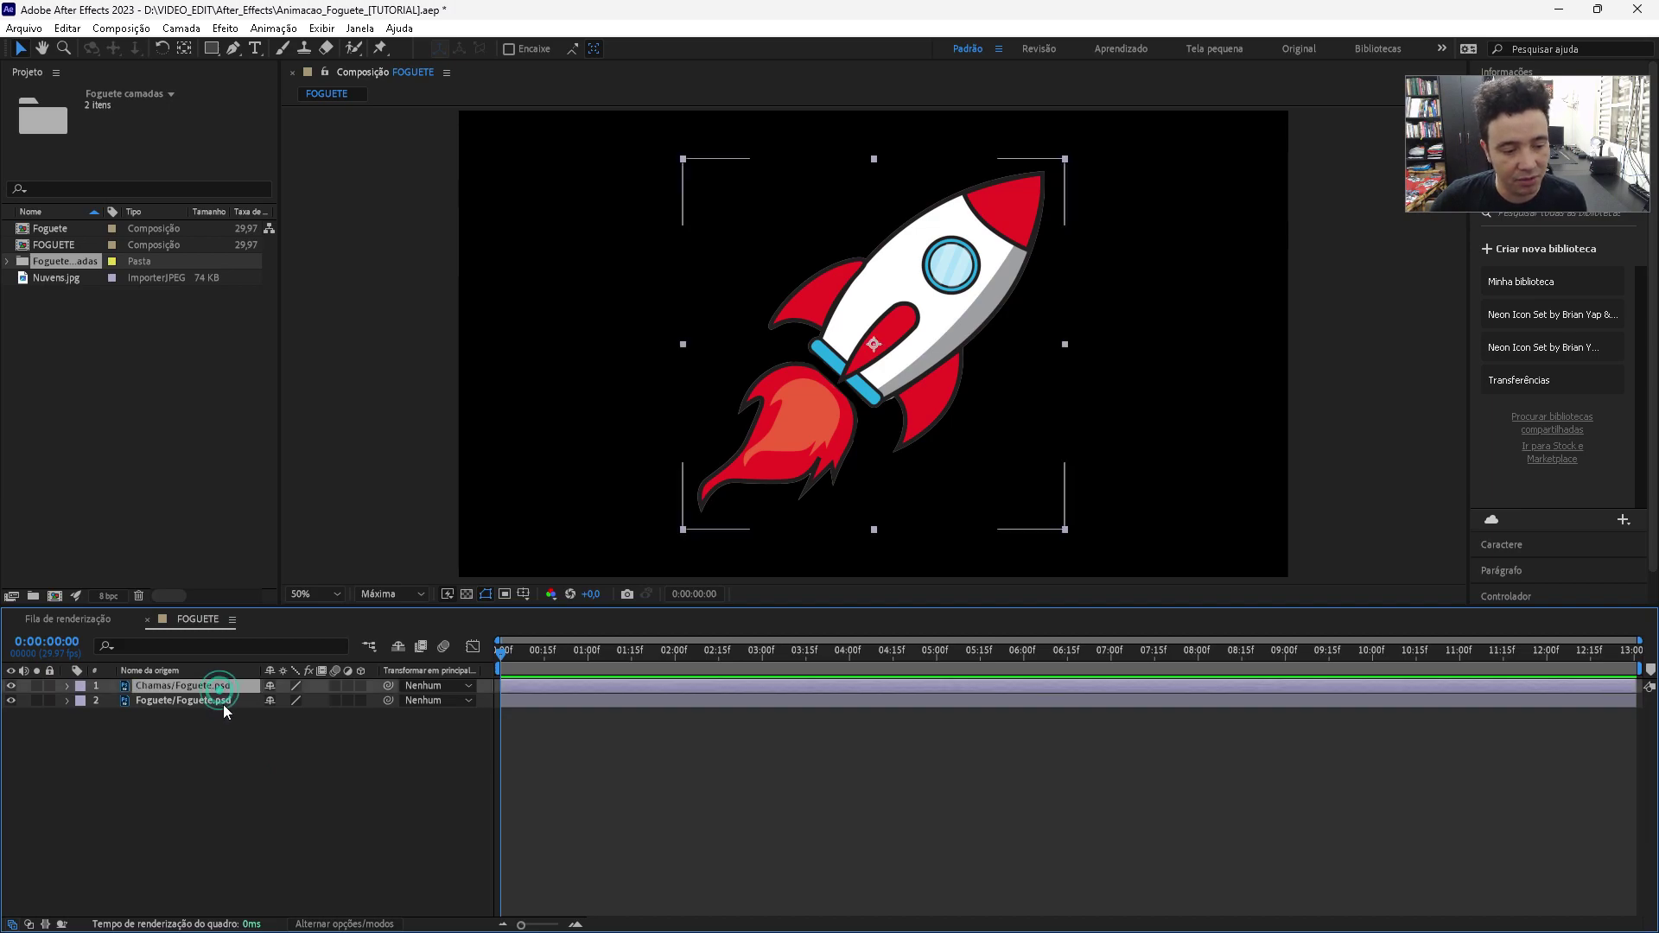
{"action": "left_click", "coordinate": [221, 703], "text": "shift"}
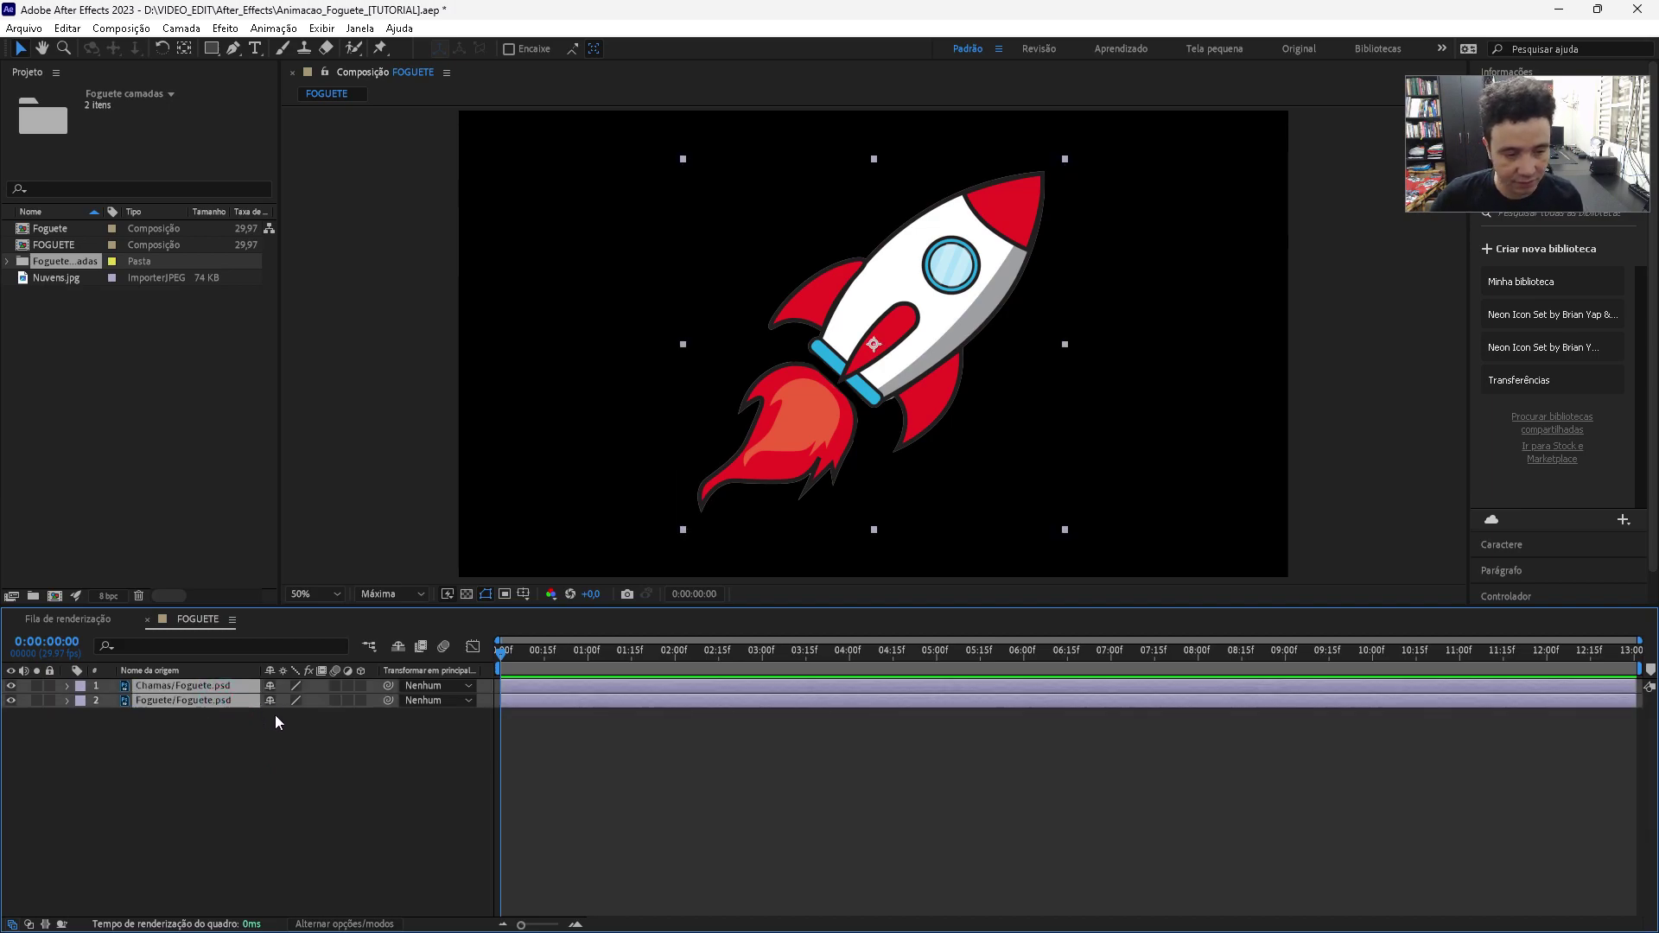
{"action": "key", "text": "r"}
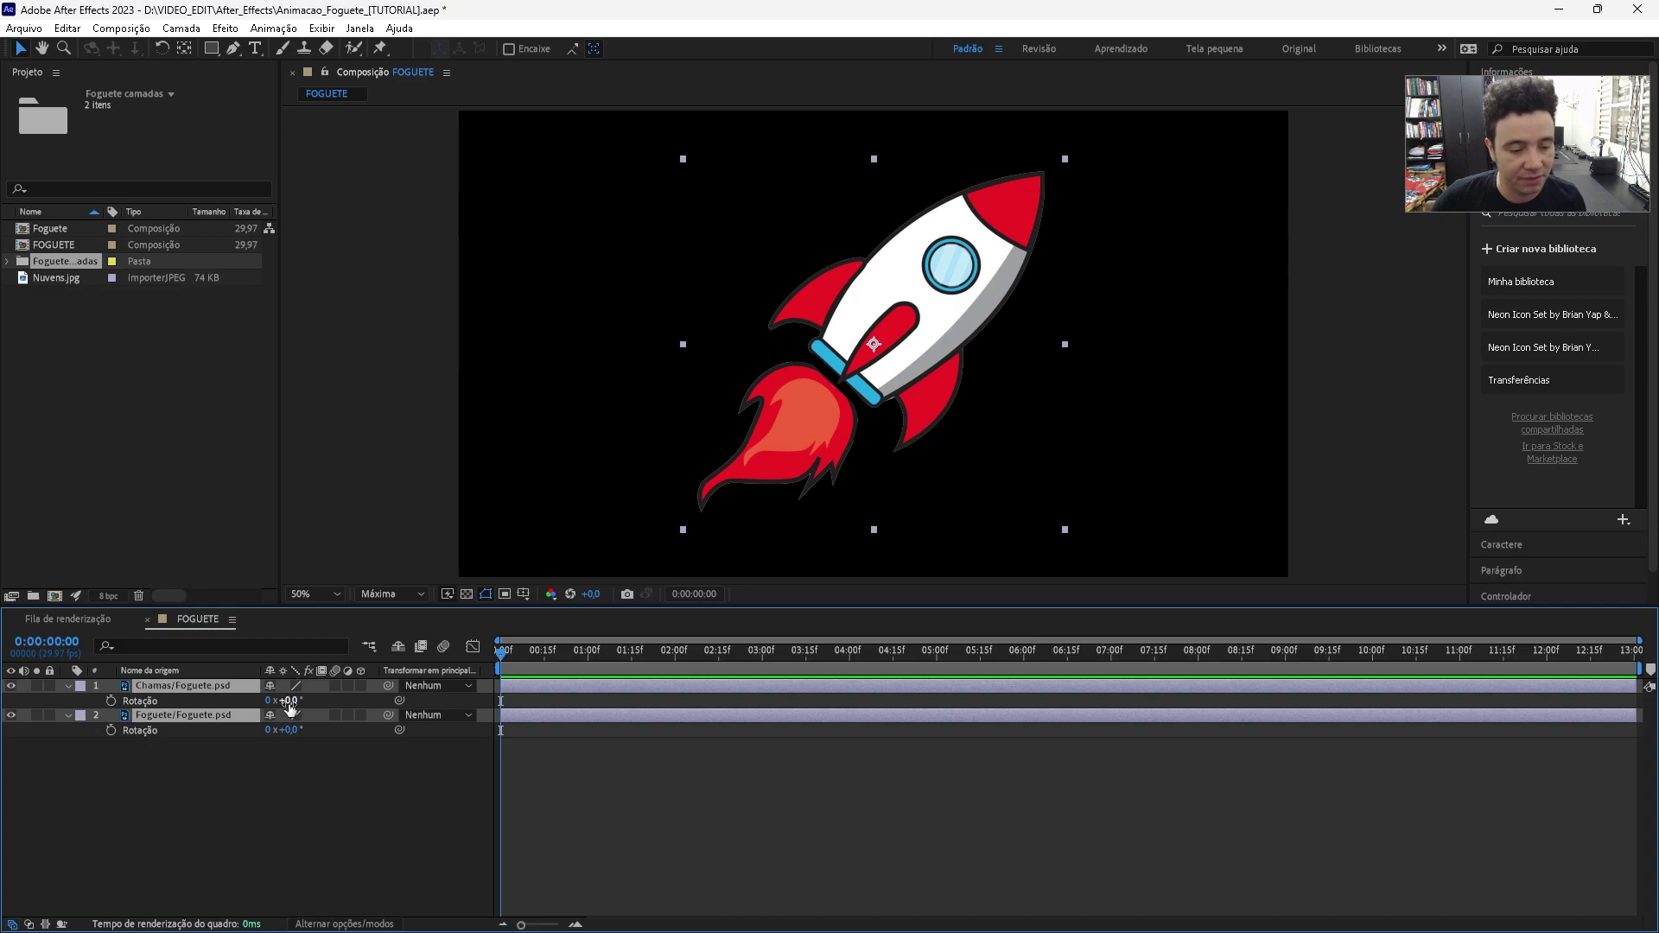
{"action": "left_click_drag", "start_coordinate": [291, 702], "coordinate": [331, 702]}
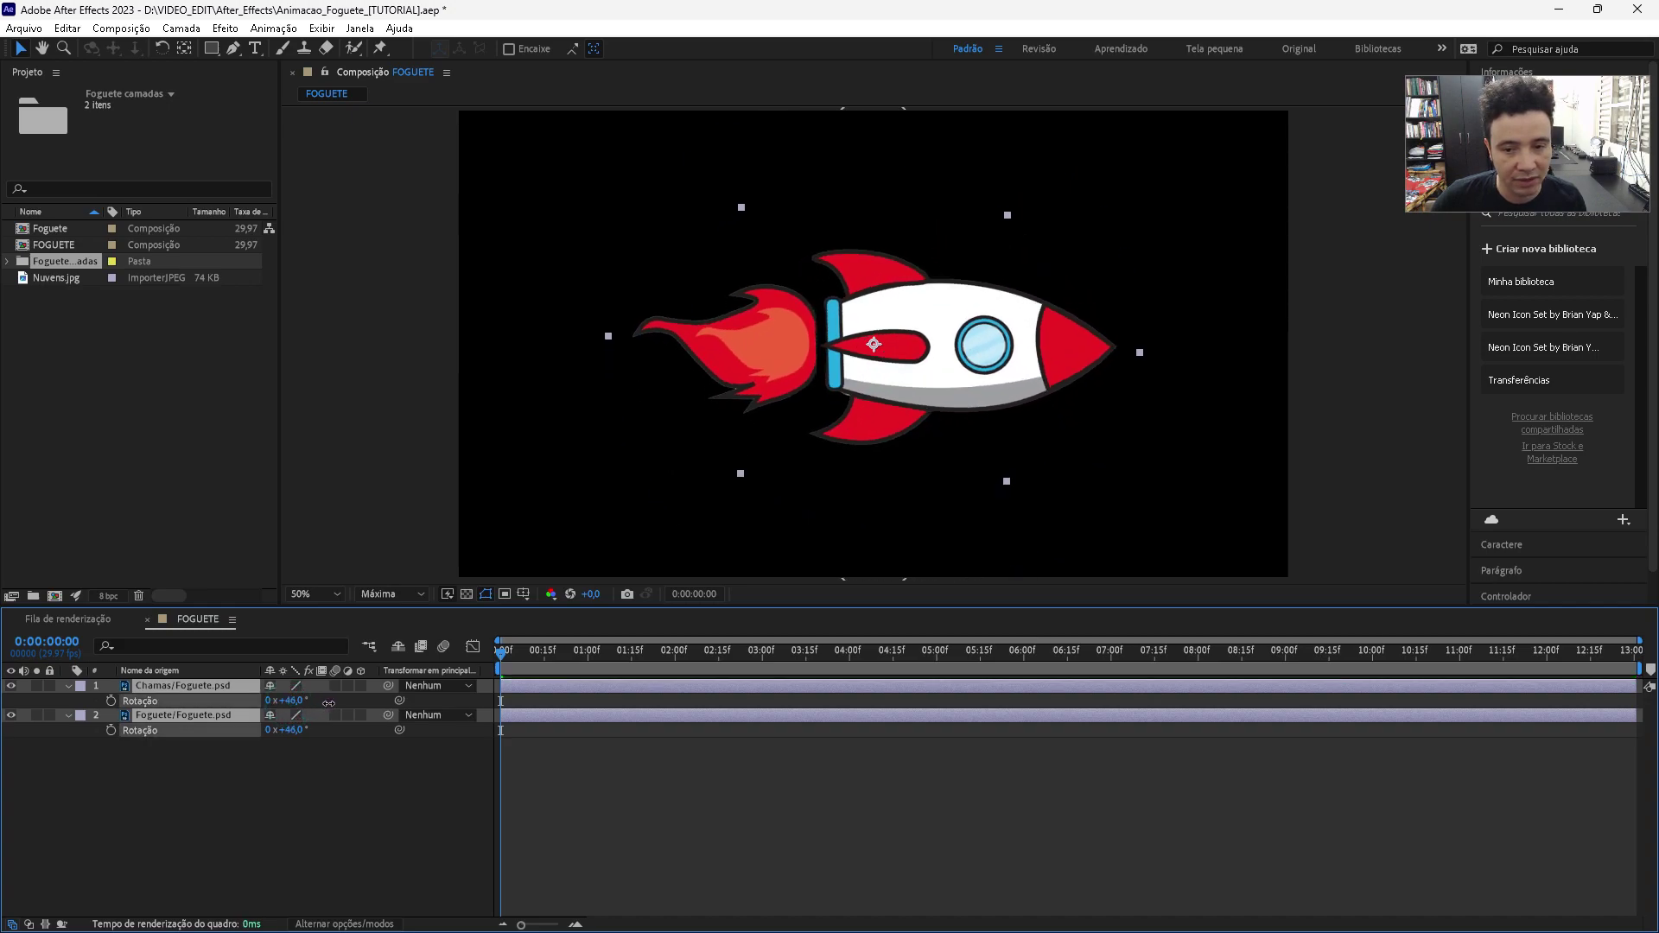
{"action": "left_click_drag", "start_coordinate": [331, 702], "coordinate": [326, 705]}
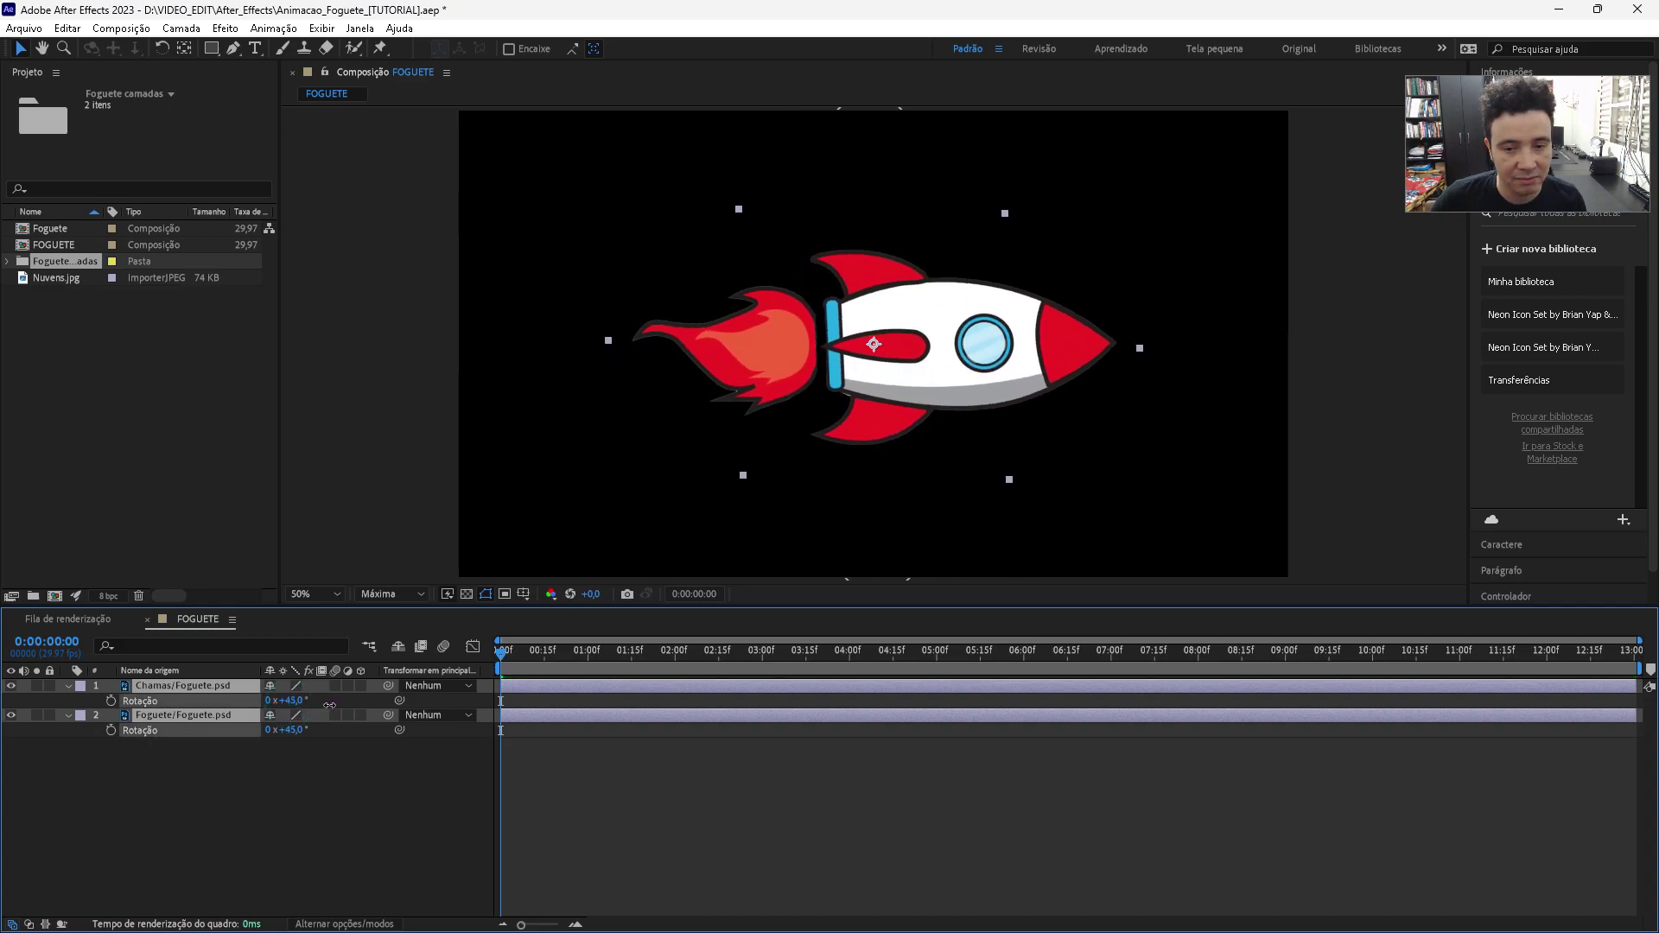
{"action": "left_click", "coordinate": [244, 828]}
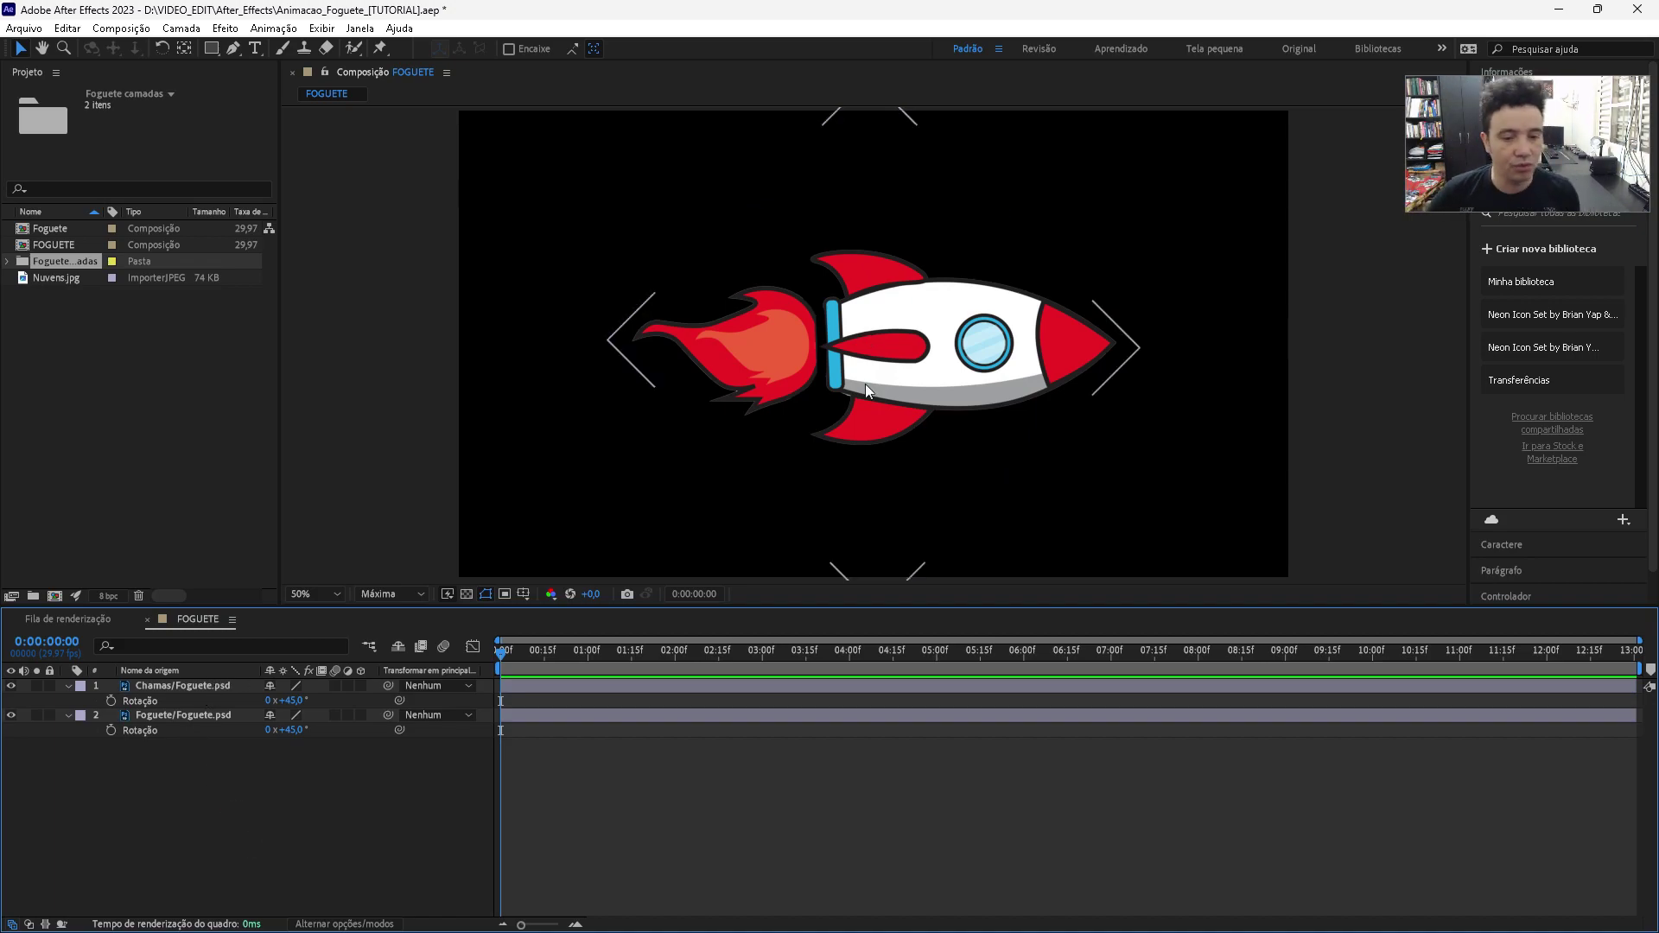
{"action": "left_click", "coordinate": [776, 358]}
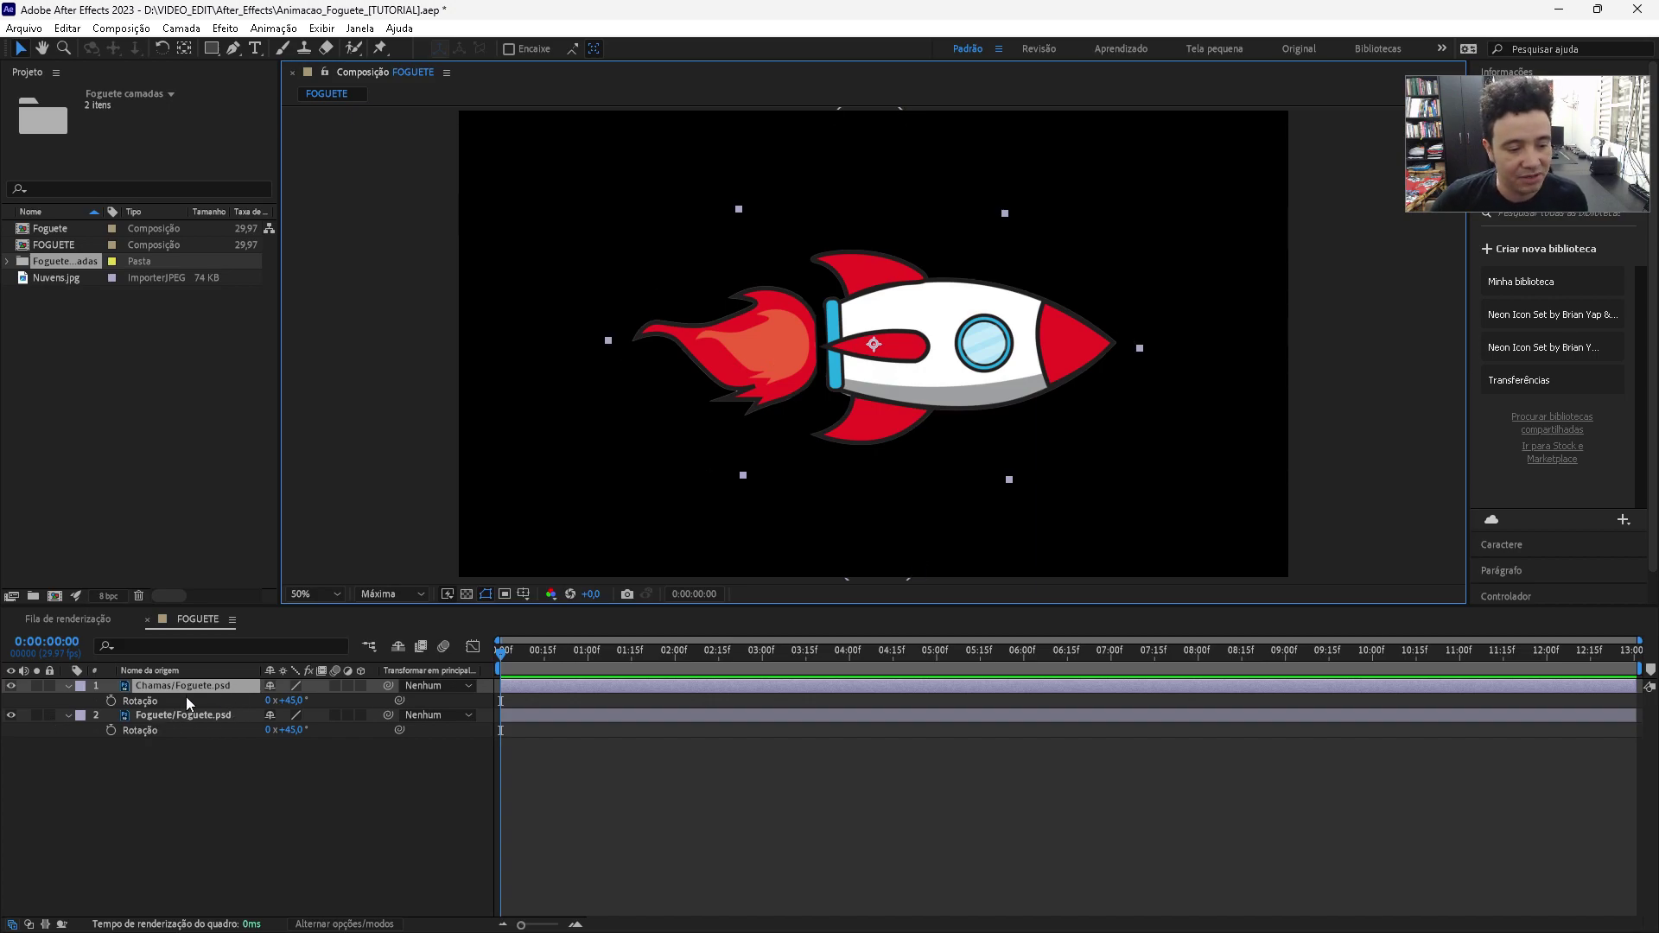
{"action": "key", "text": "s"}
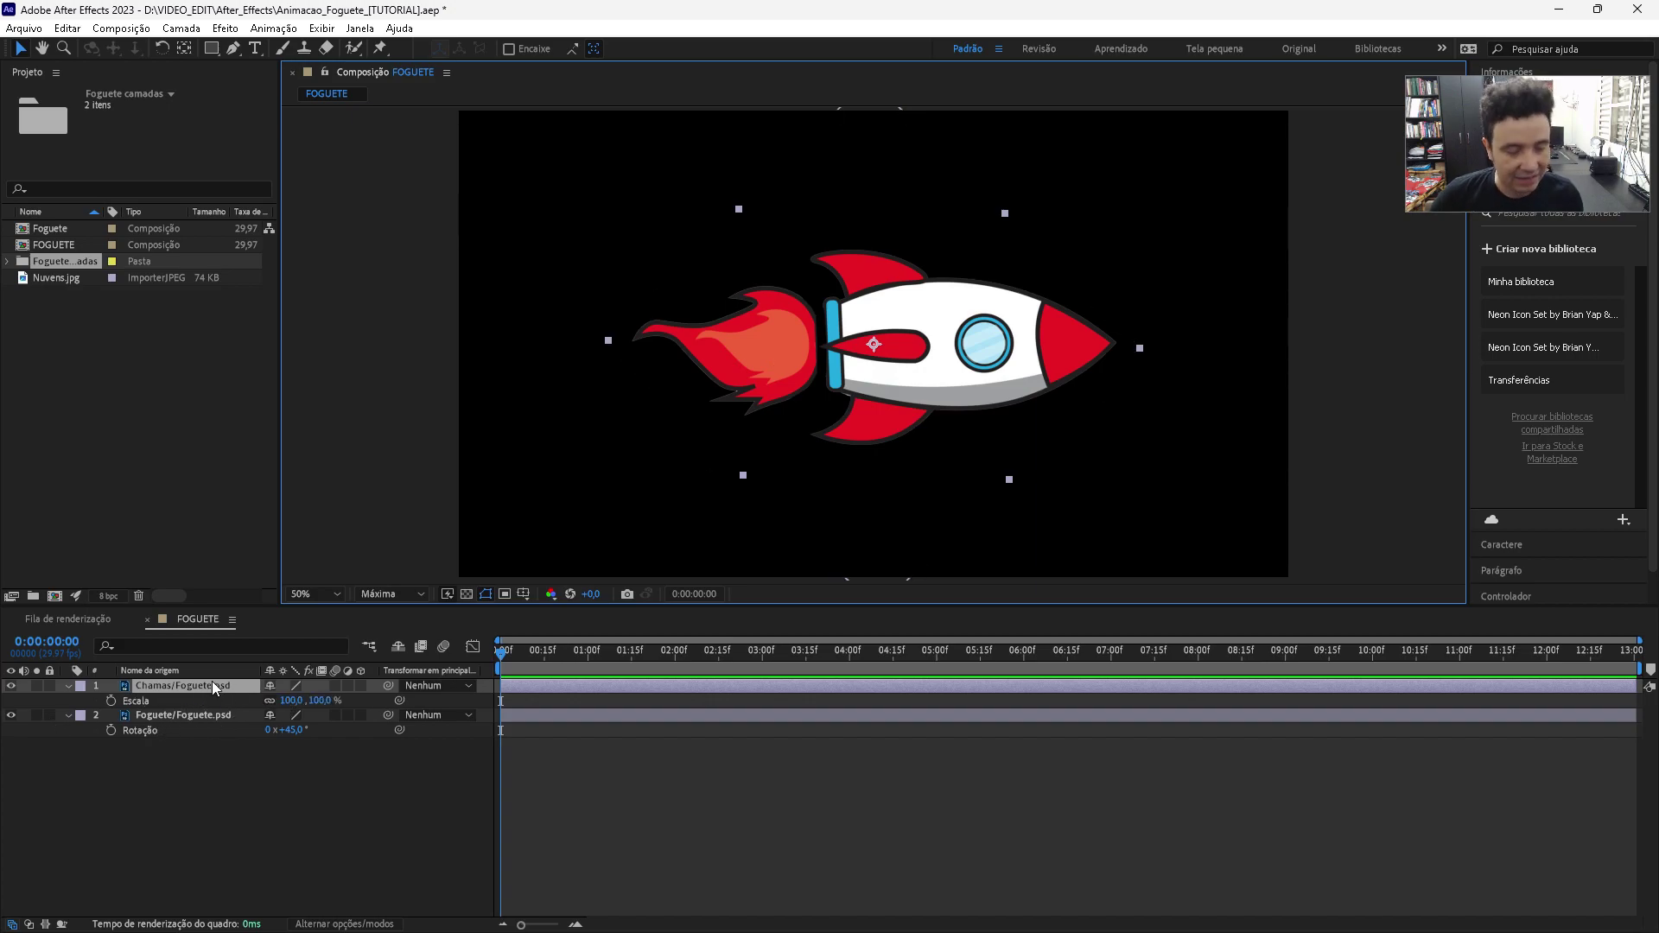
{"action": "mouse_move", "coordinate": [293, 705]}
{"action": "left_mouse_down"}
{"action": "mouse_move", "coordinate": [341, 706]}
{"action": "mouse_move", "coordinate": [625, 593]}
{"action": "left_mouse_up"}
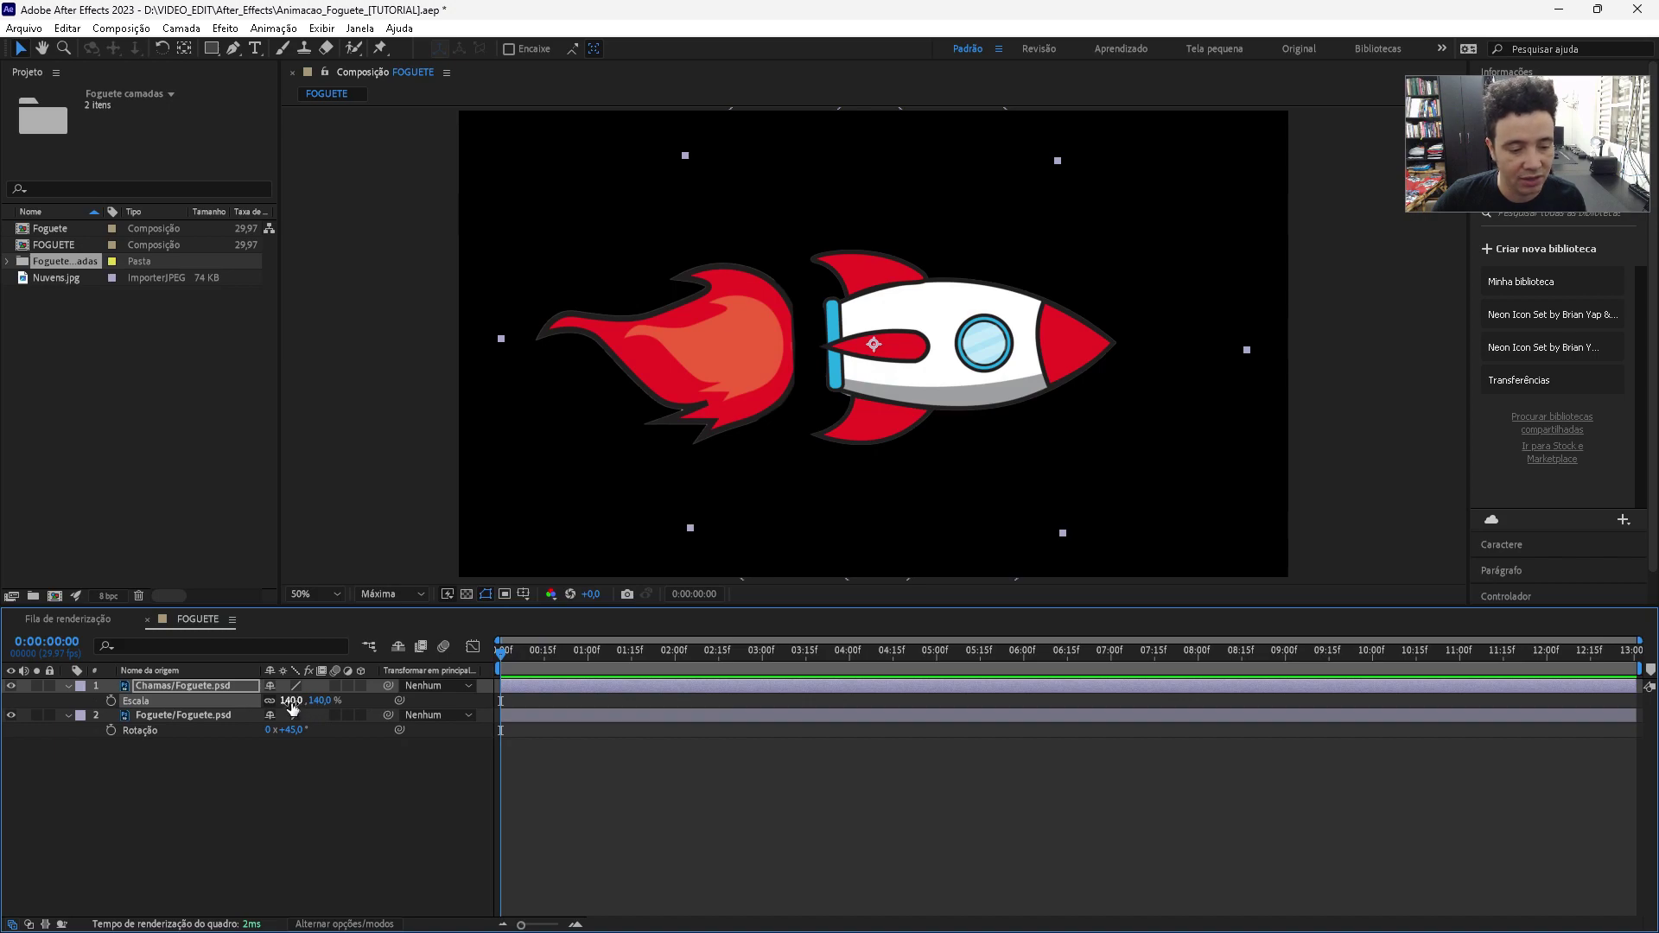
{"action": "left_click", "coordinate": [292, 701]}
{"action": "type", "text": "100"}
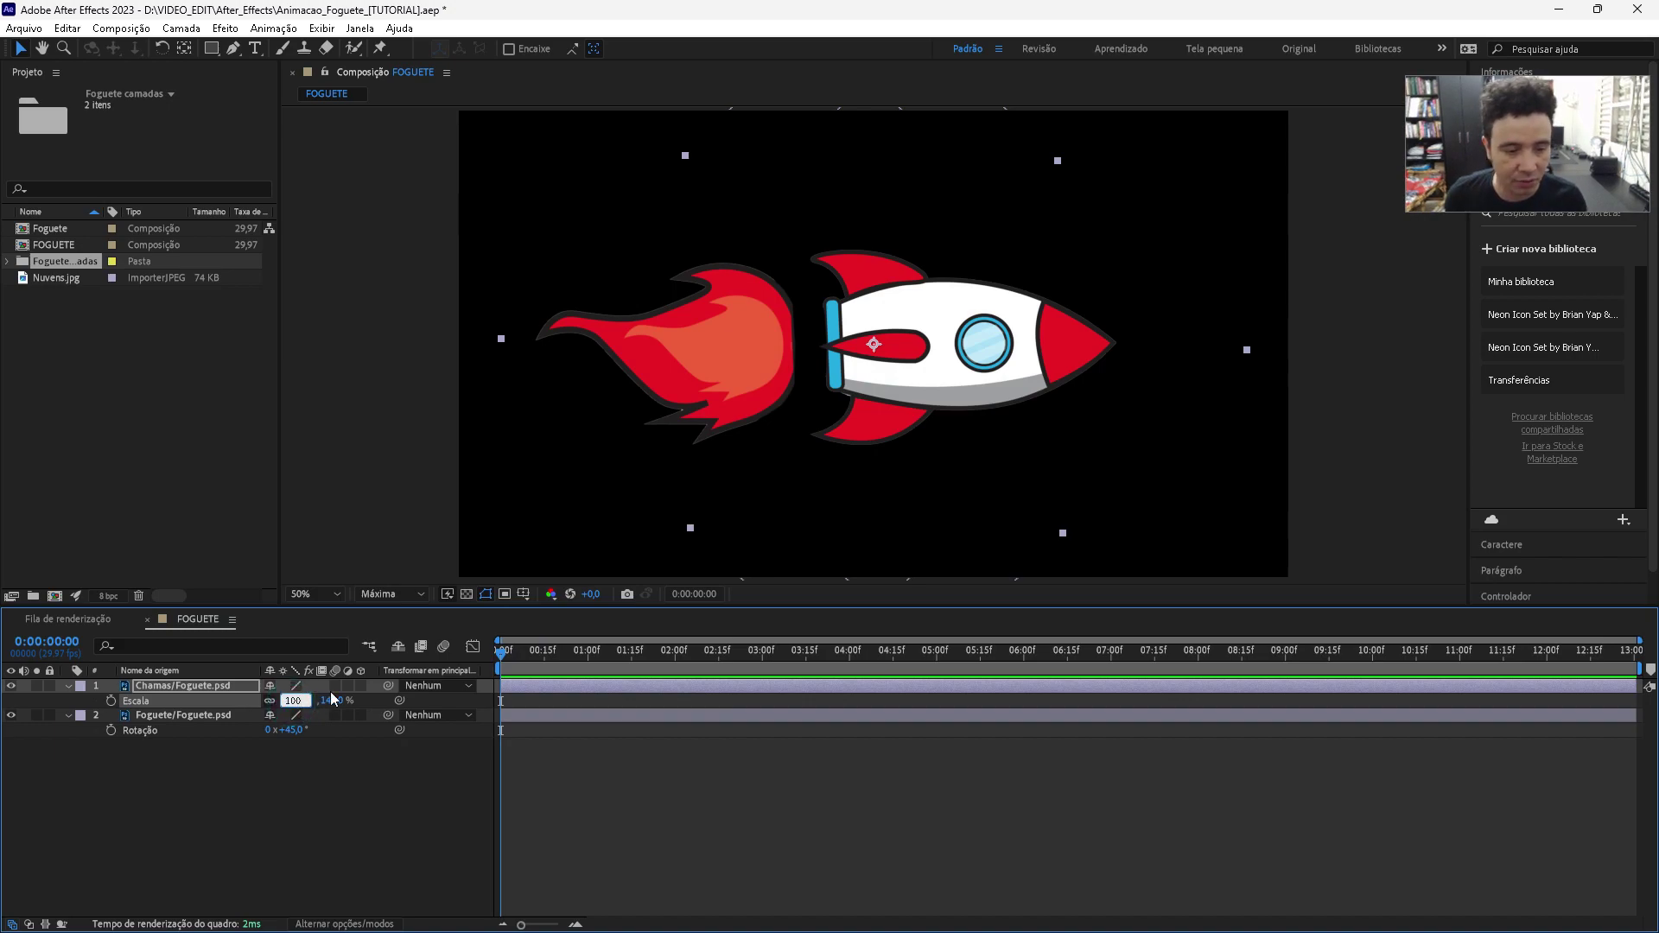
{"action": "key", "text": "Return"}
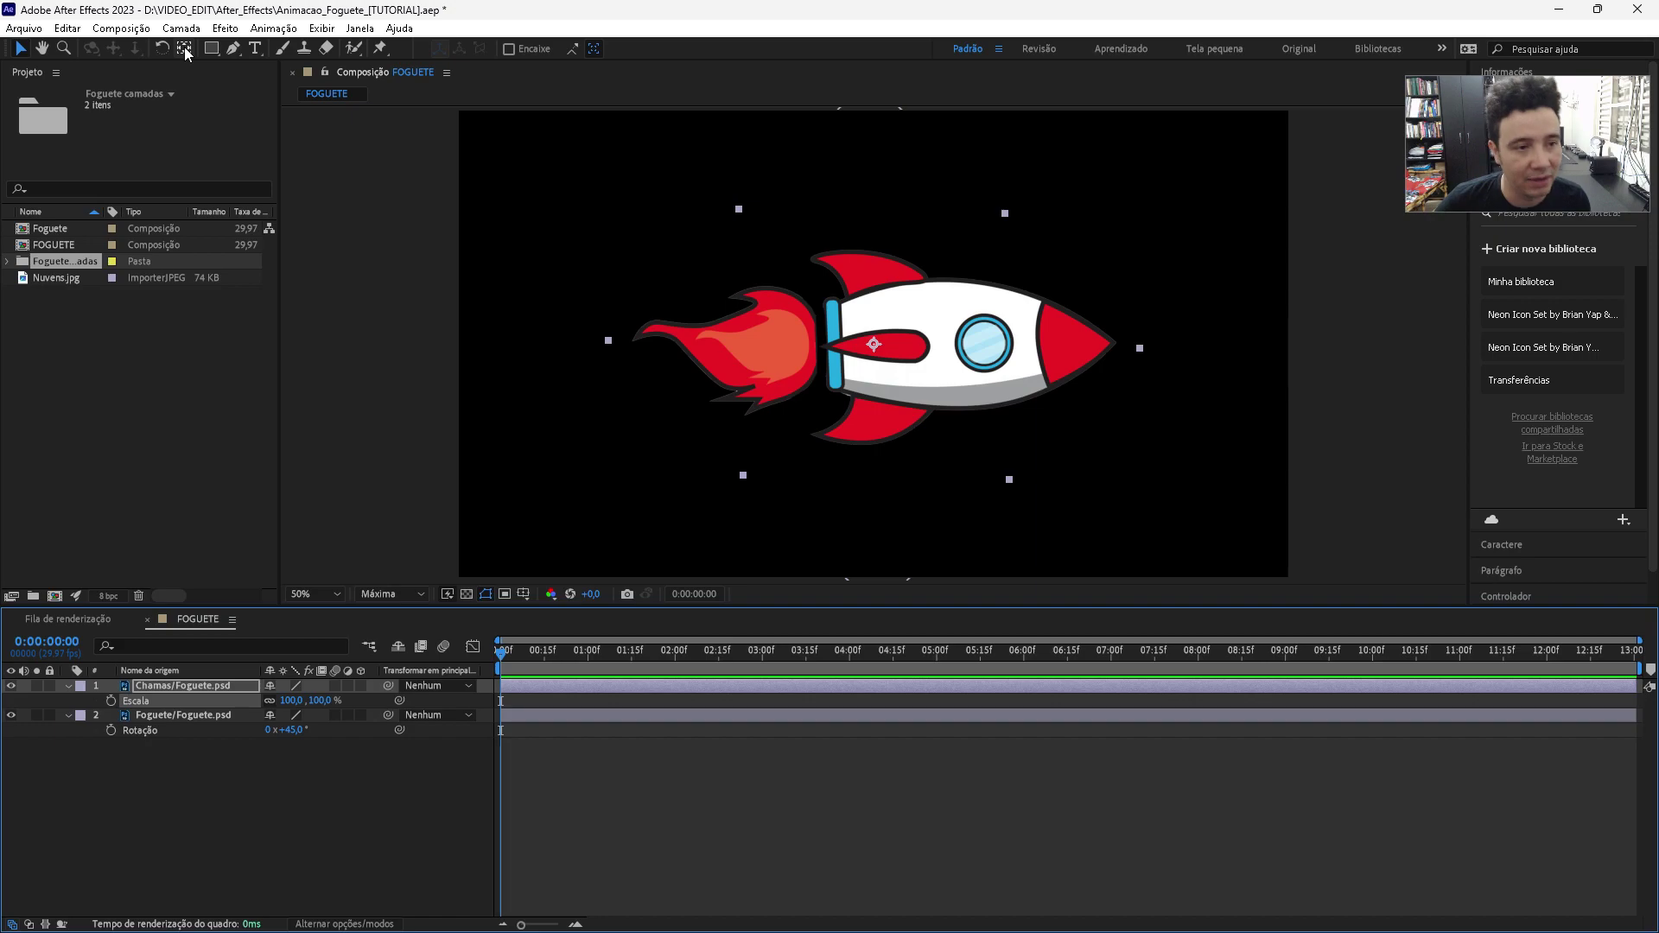
- Move the flame's anchor point to its base and try larger scales before returning to 100%
{"action": "left_click", "coordinate": [185, 50]}
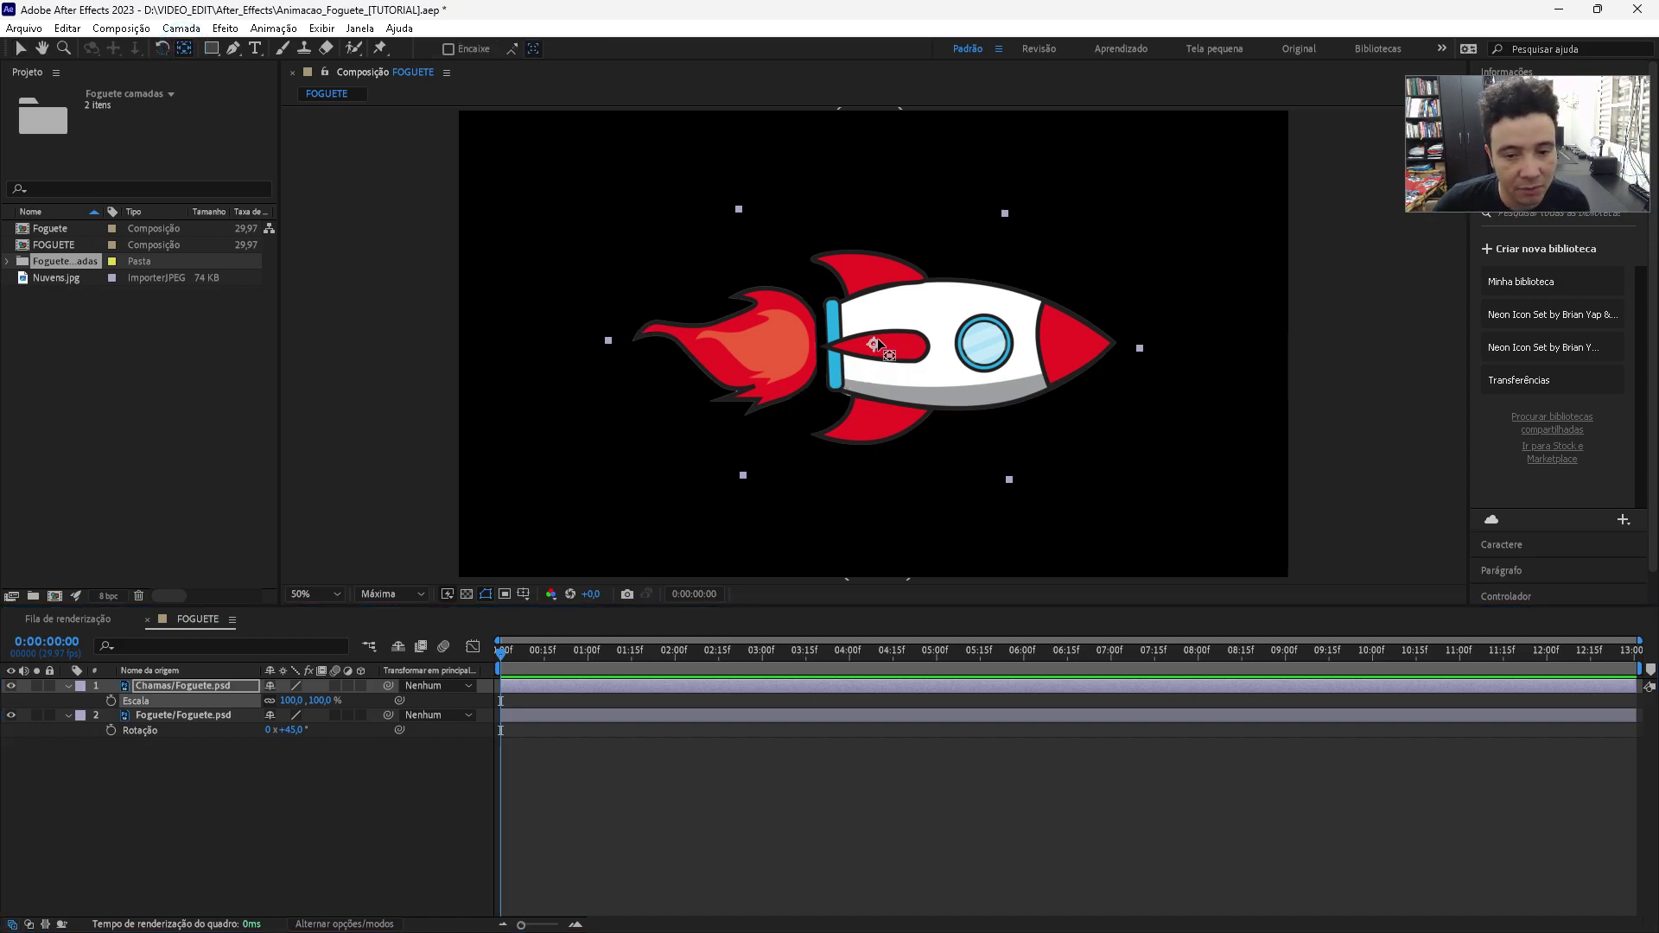
{"action": "left_click_drag", "start_coordinate": [875, 346], "coordinate": [815, 348]}
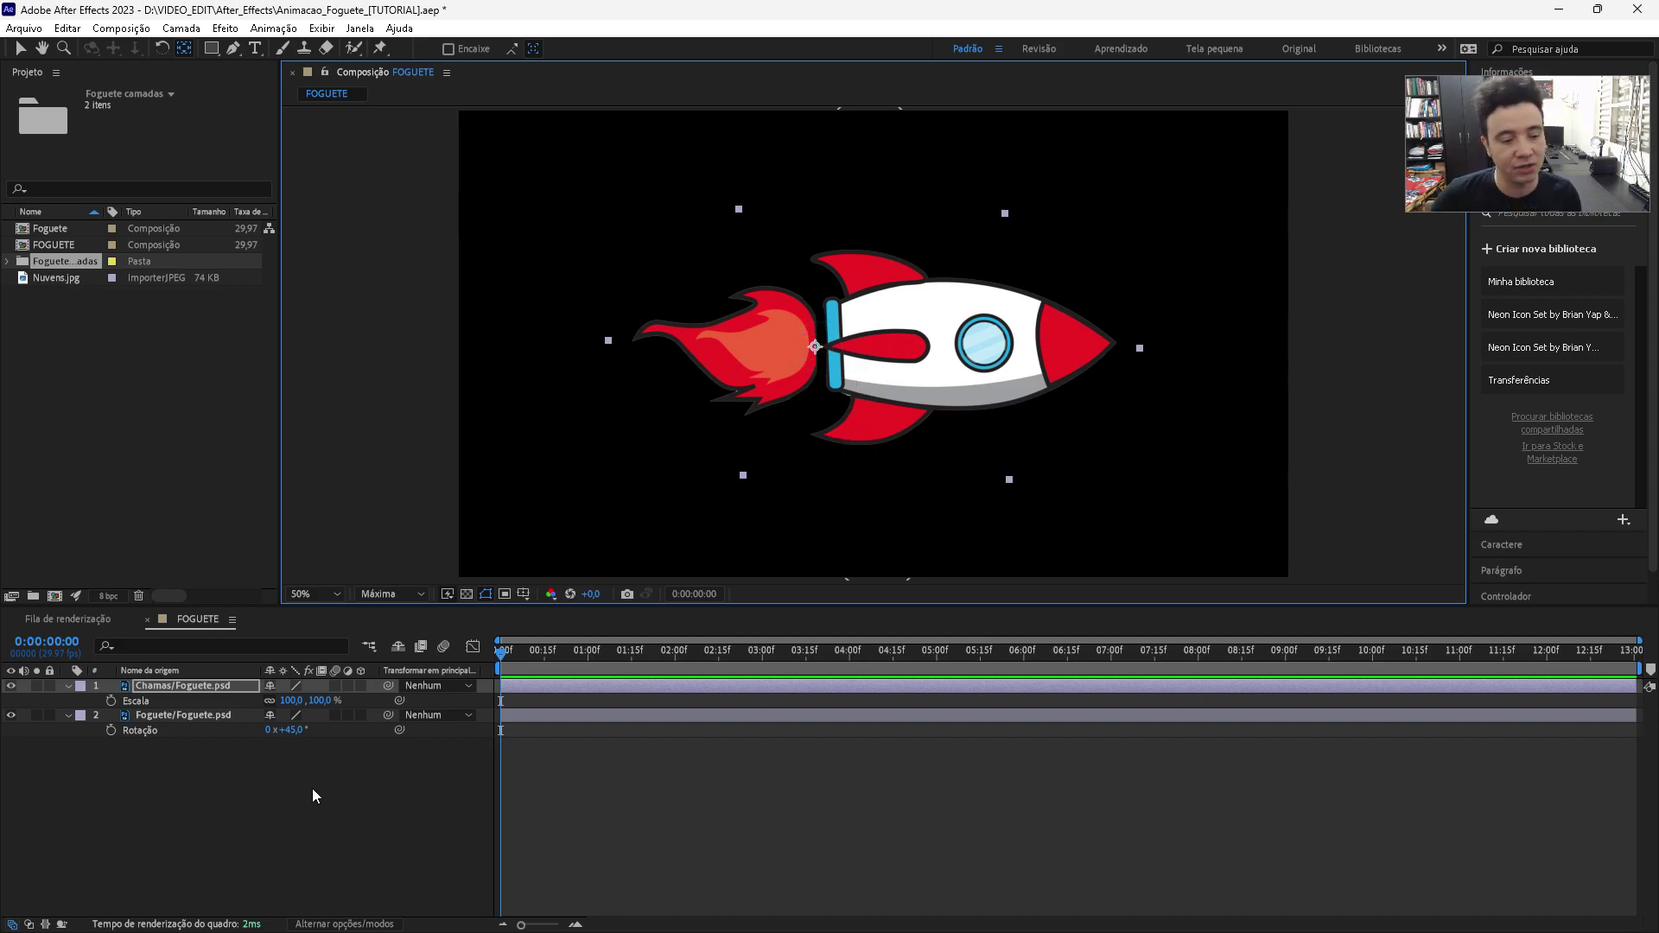
{"action": "left_click", "coordinate": [183, 711]}
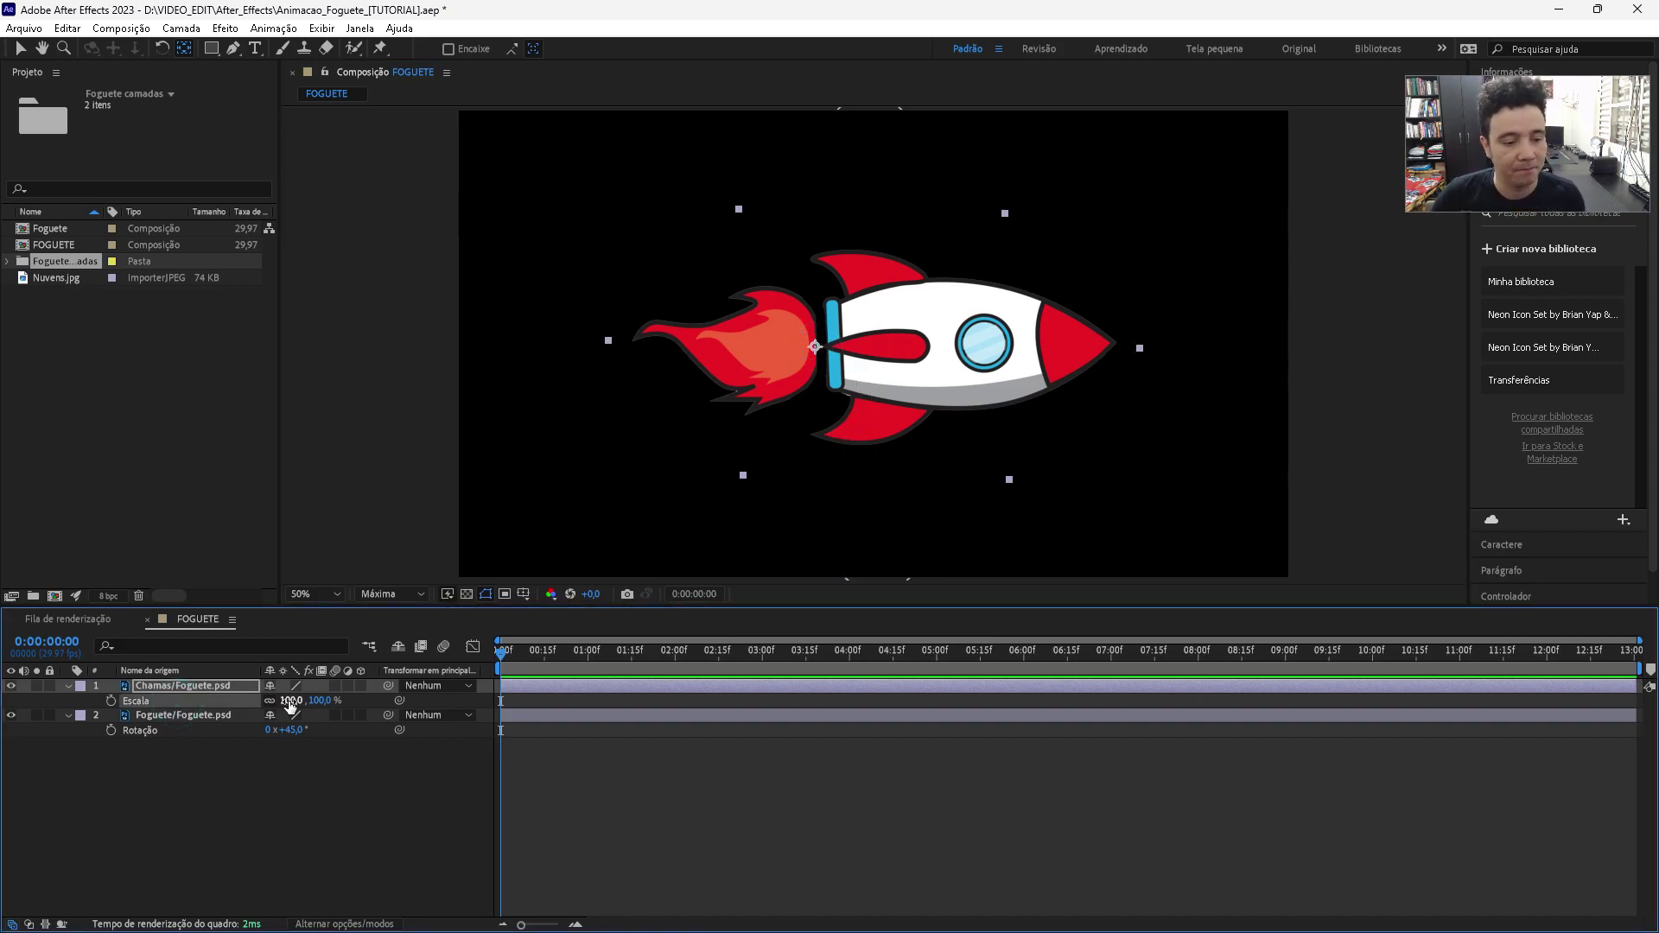
{"action": "left_click_drag", "start_coordinate": [291, 706], "coordinate": [365, 691]}
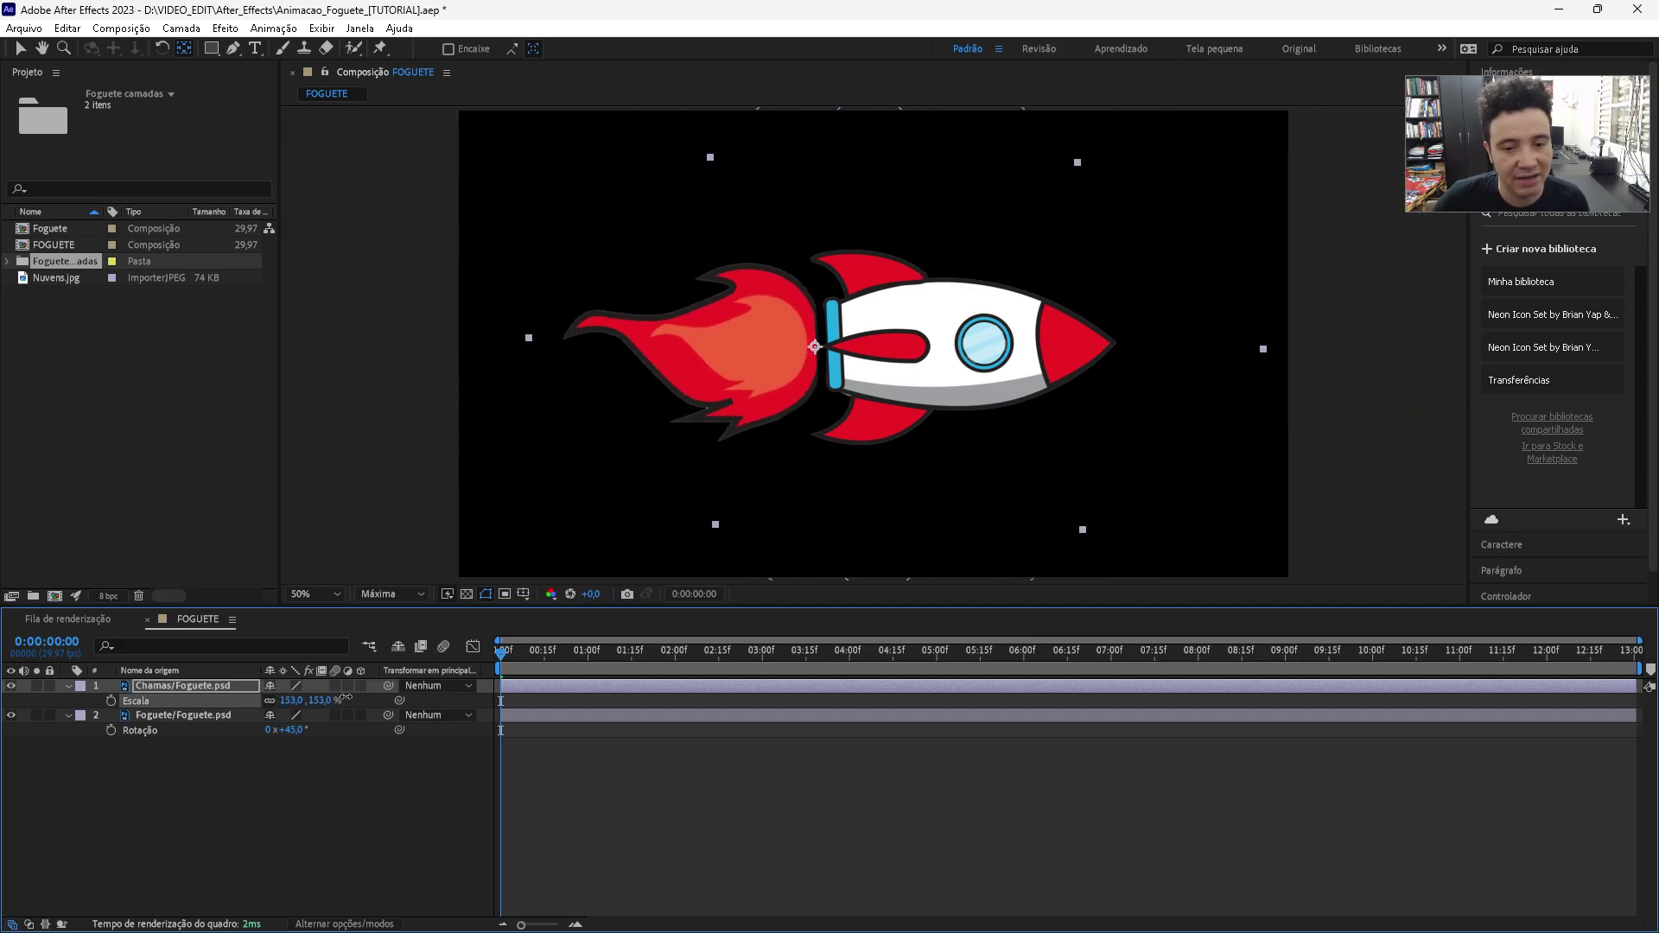
{"action": "mouse_move", "coordinate": [316, 696]}
{"action": "left_mouse_down"}
{"action": "mouse_move", "coordinate": [345, 690]}
{"action": "mouse_move", "coordinate": [263, 653]}
{"action": "left_mouse_up"}
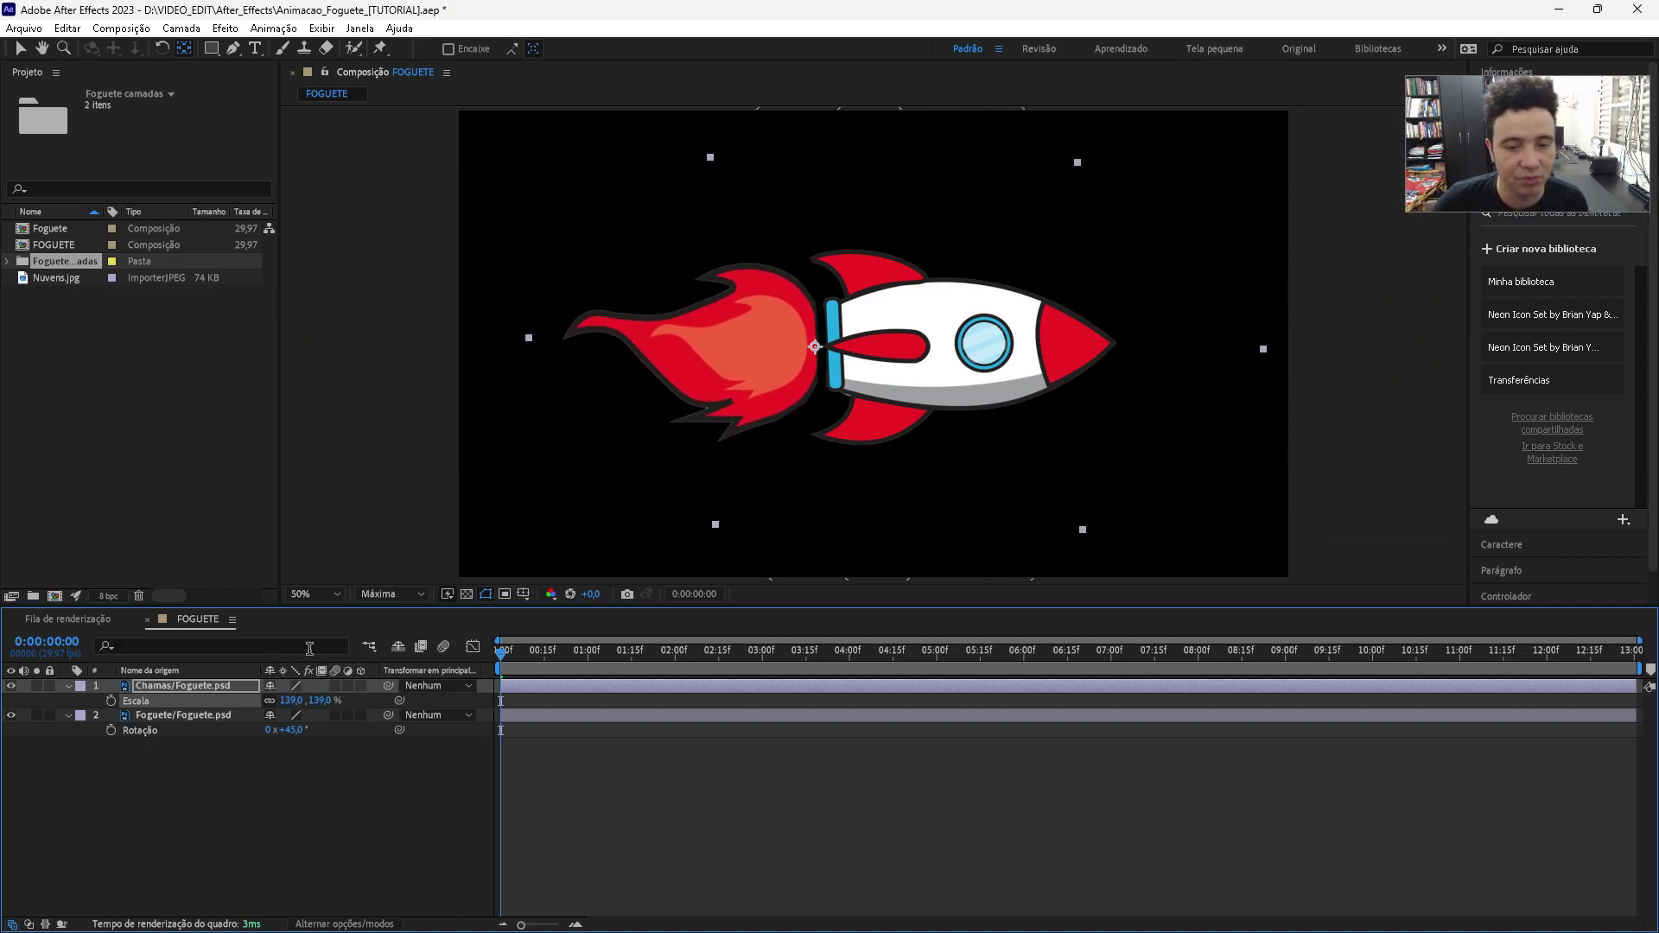
{"action": "left_click_drag", "start_coordinate": [263, 654], "coordinate": [344, 838]}
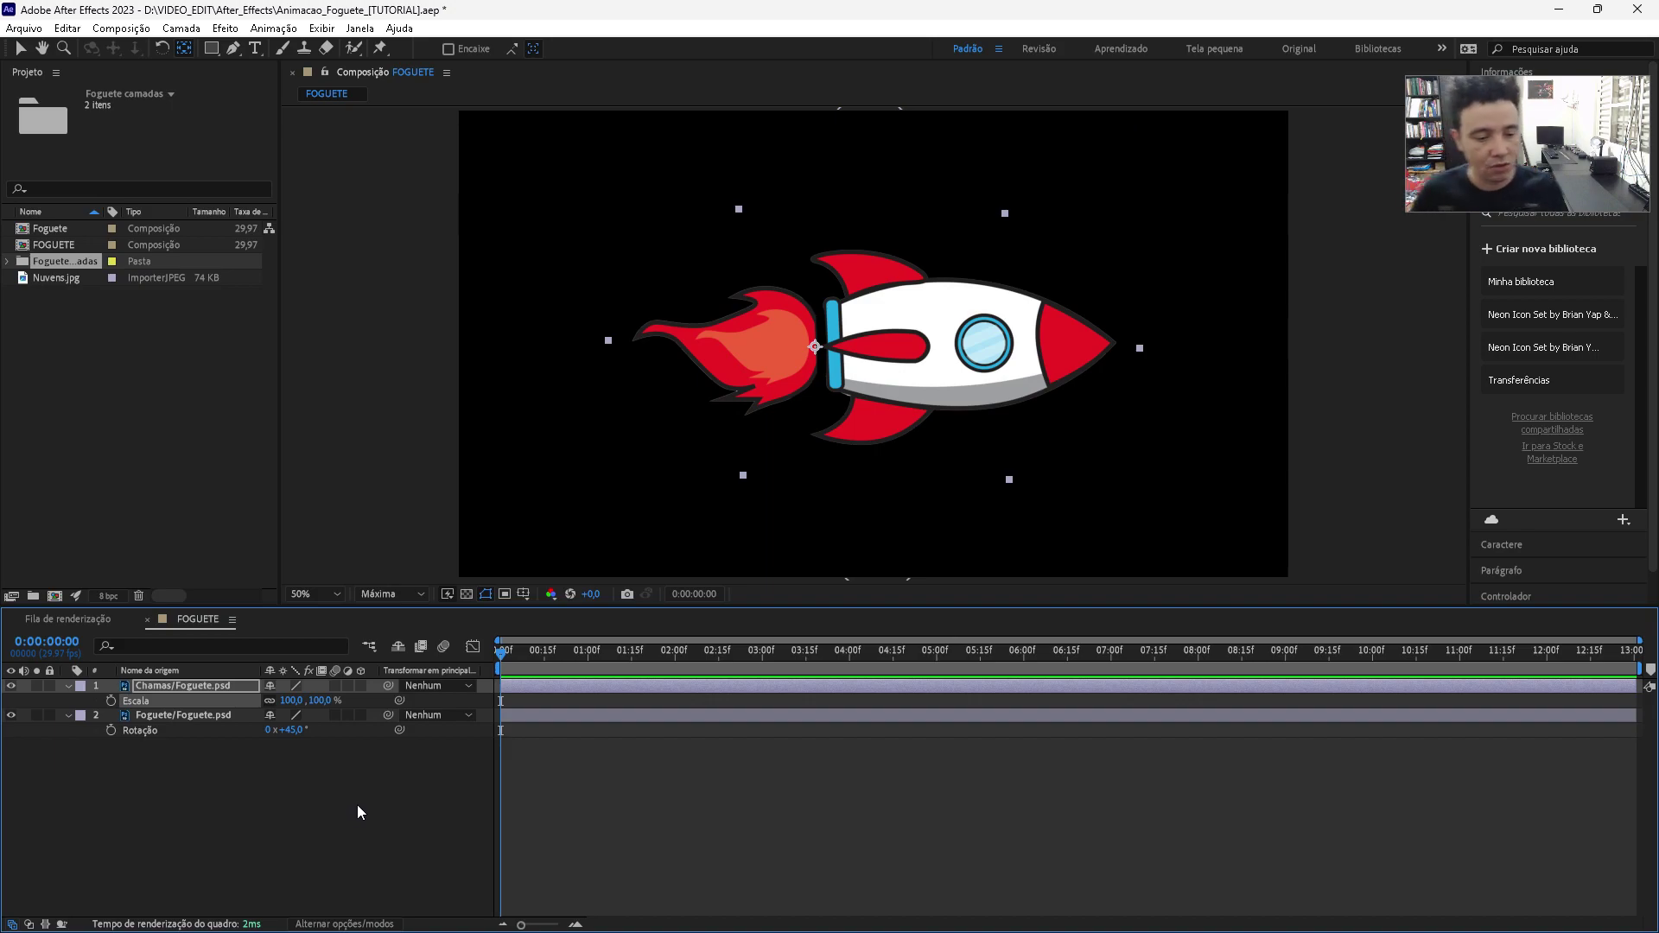
- Set the Chamas flame's scale to 80% and add a Scale keyframe at 0:00:00:00
{"action": "left_click", "coordinate": [304, 731]}
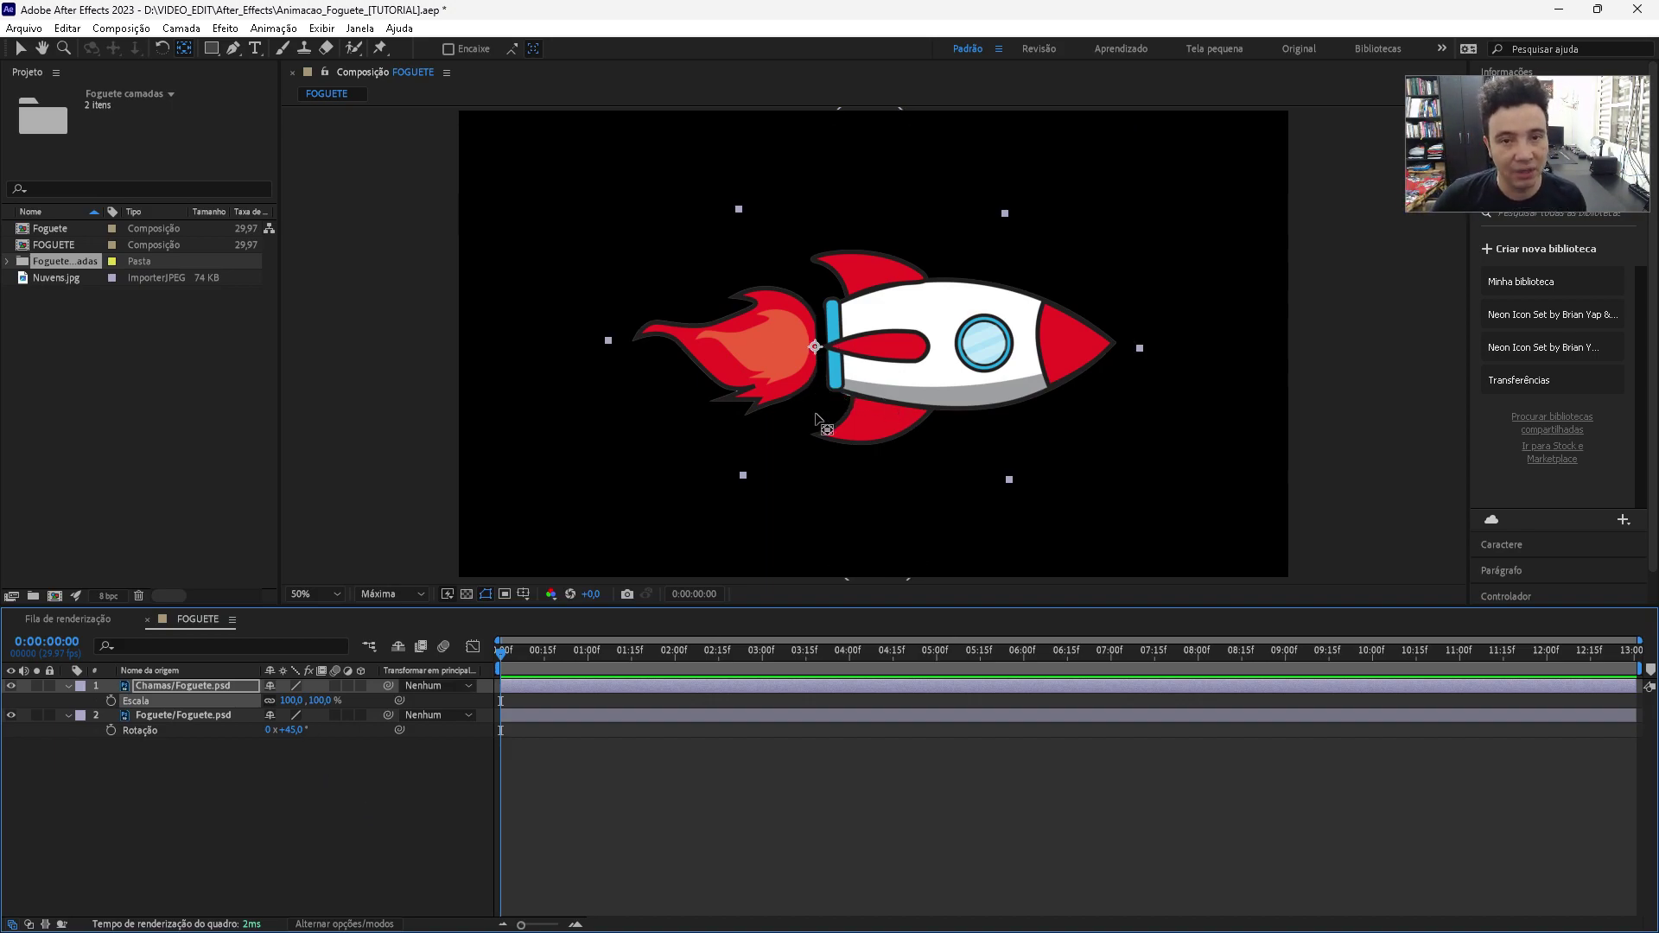
{"action": "left_click", "coordinate": [307, 821]}
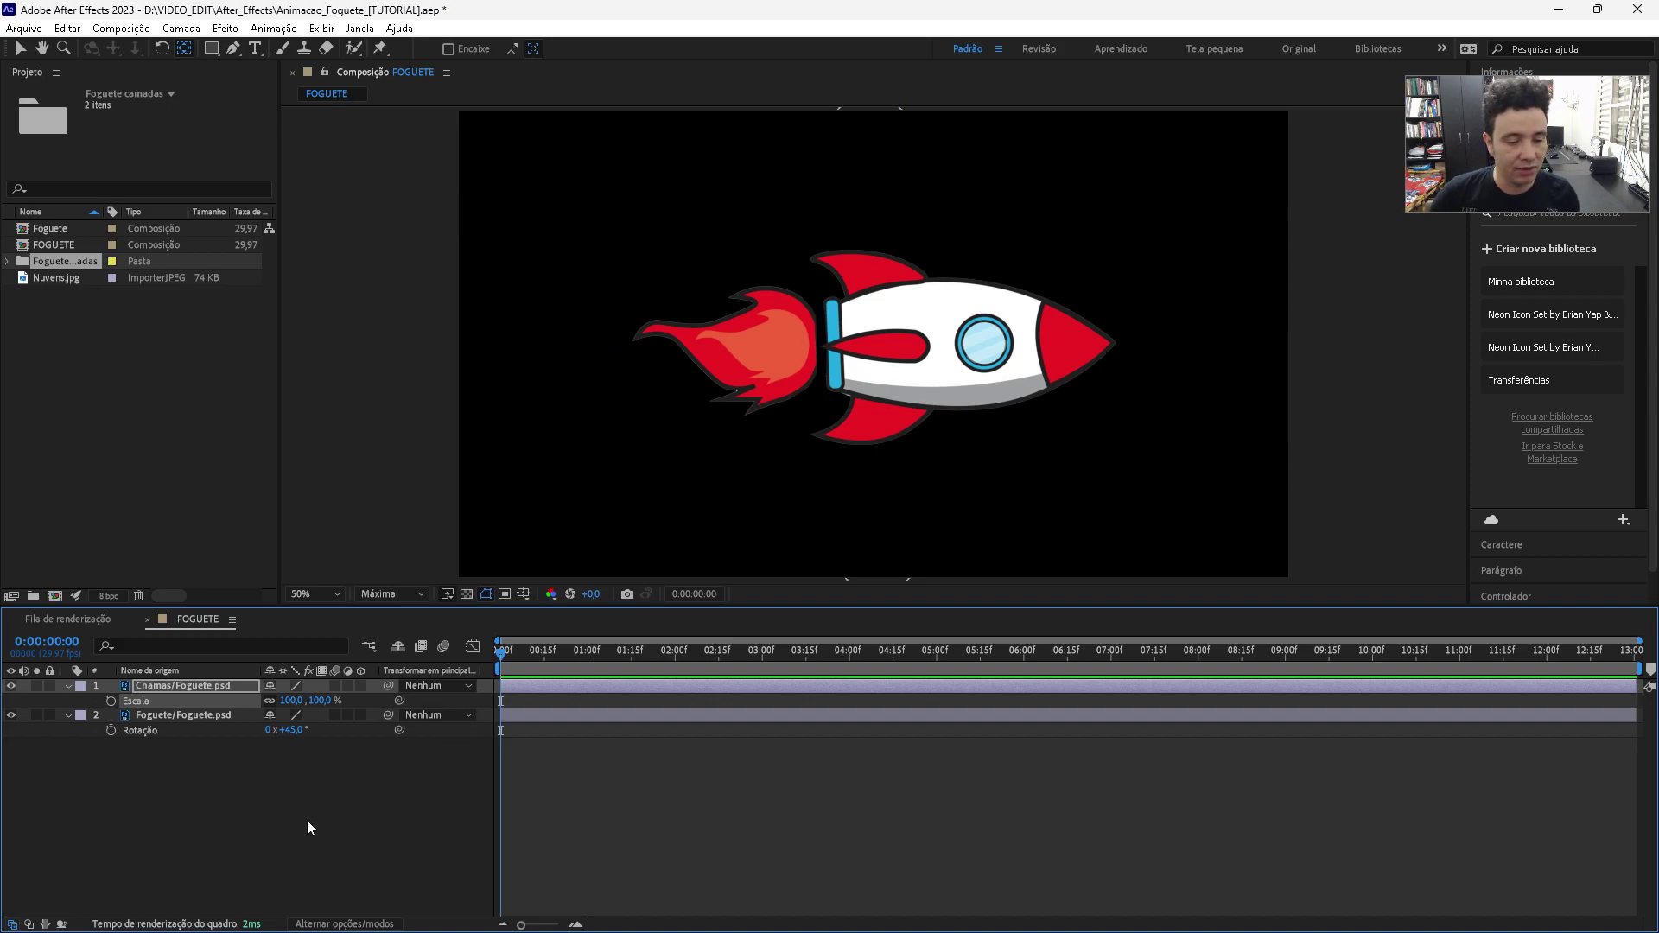
{"action": "left_click", "coordinate": [209, 686]}
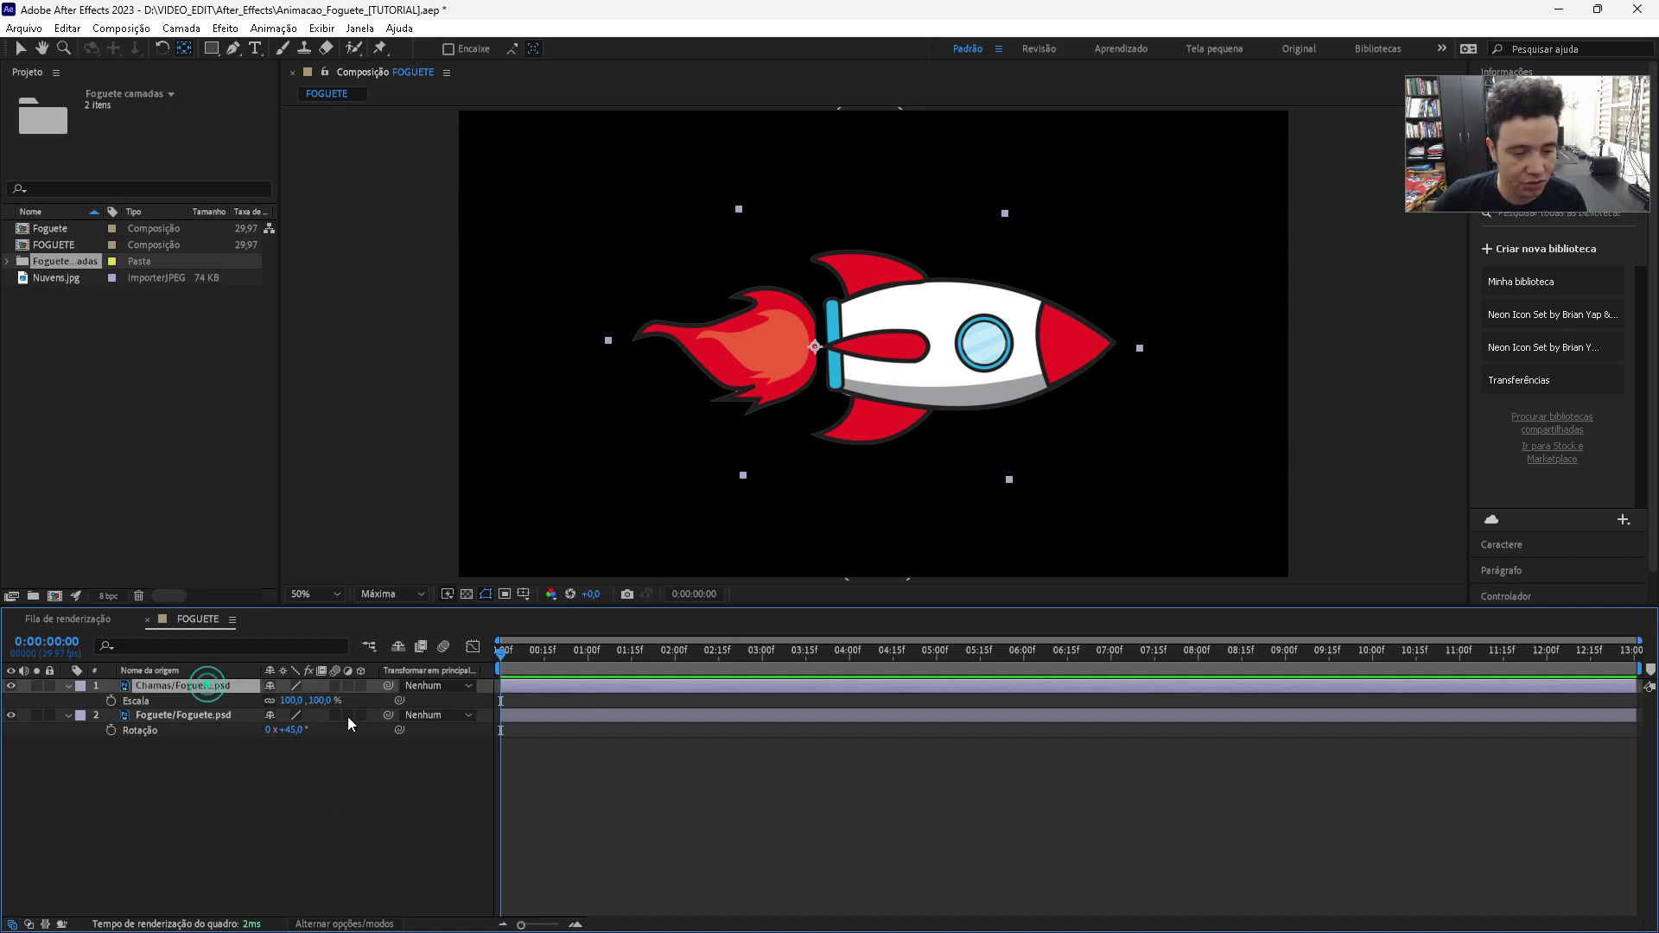
{"action": "left_click", "coordinate": [292, 701]}
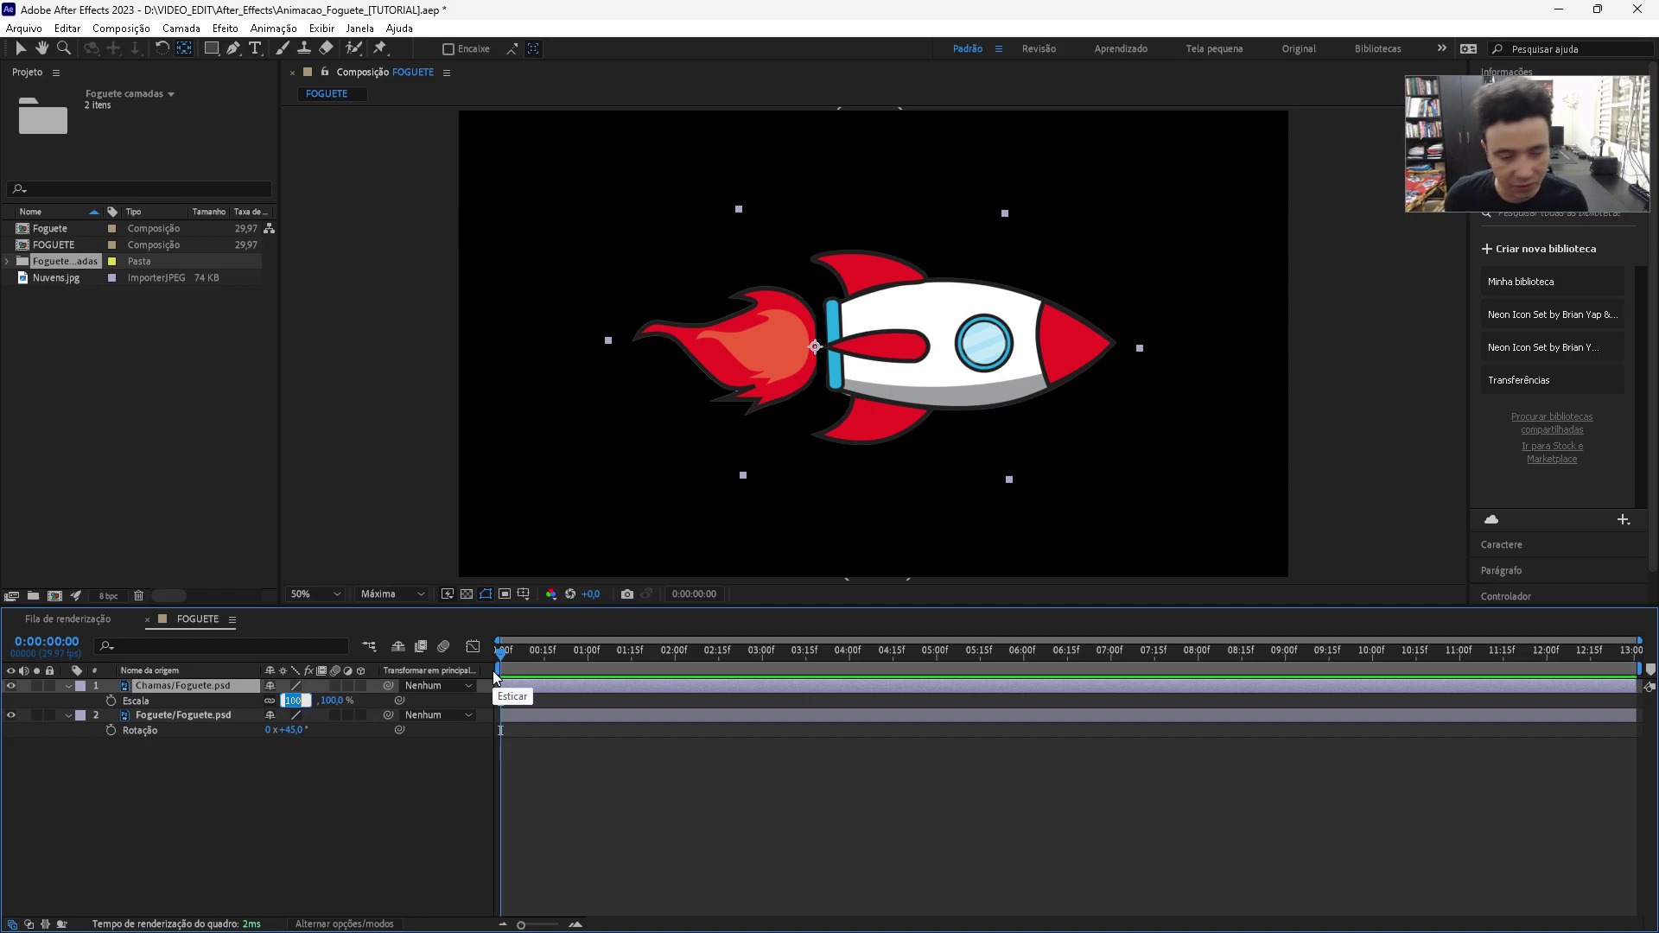
{"action": "type", "text": "80"}
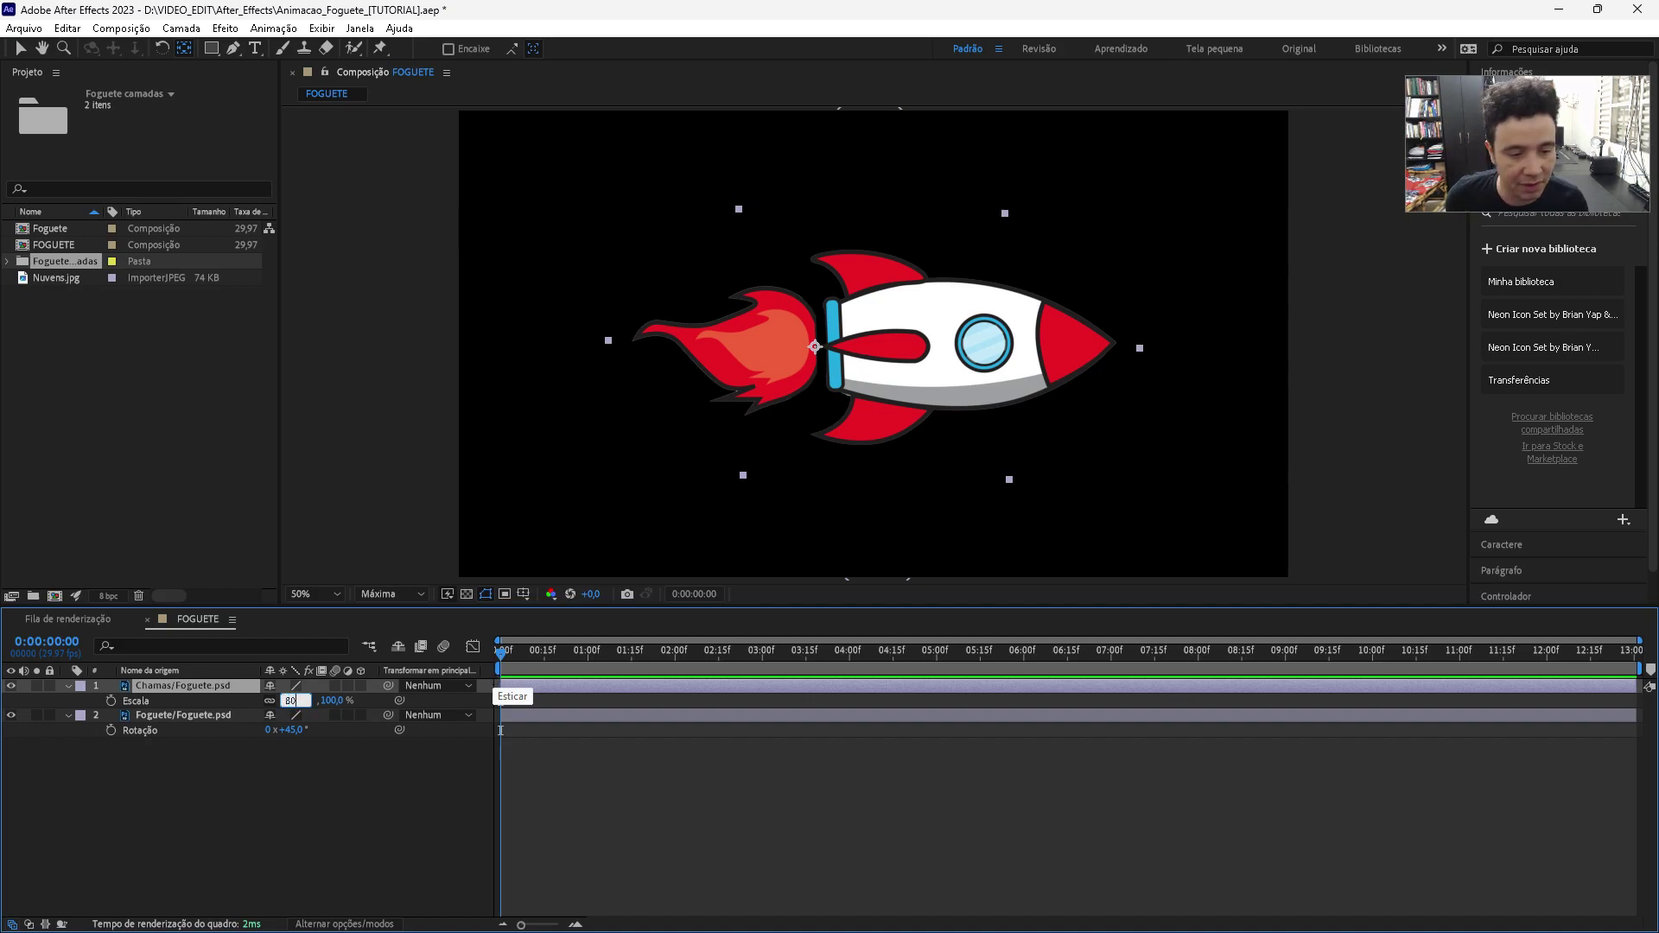
{"action": "key", "text": "Return"}
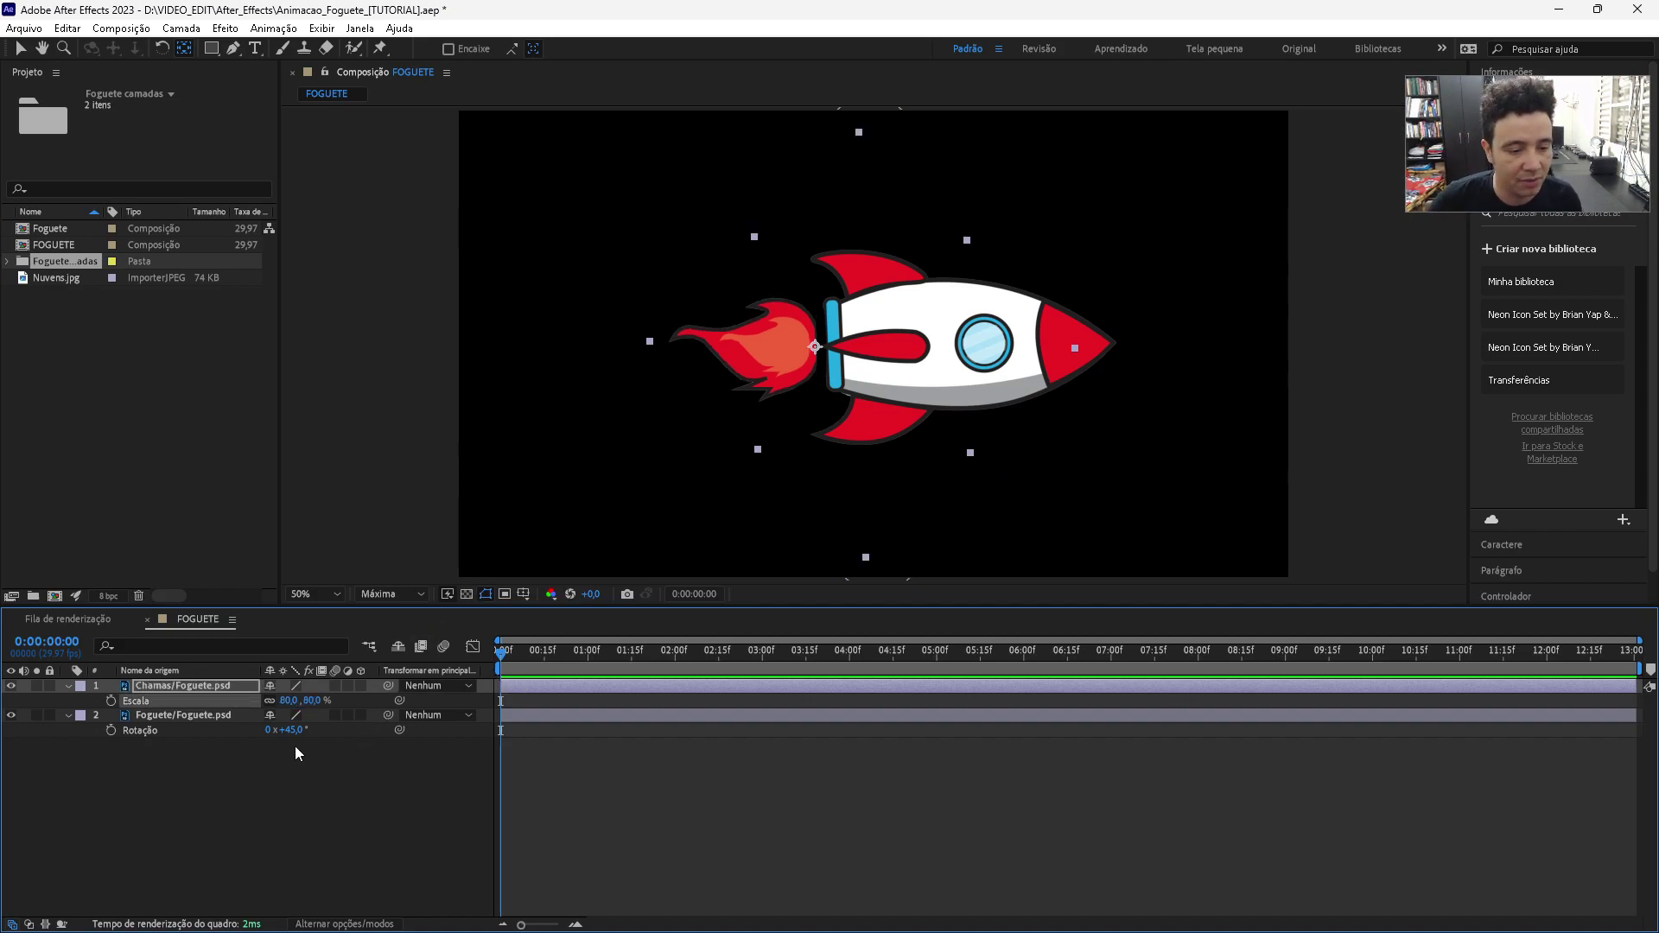
{"action": "left_click", "coordinate": [111, 700]}
{"action": "left_click_drag", "start_coordinate": [502, 660], "coordinate": [497, 666]}
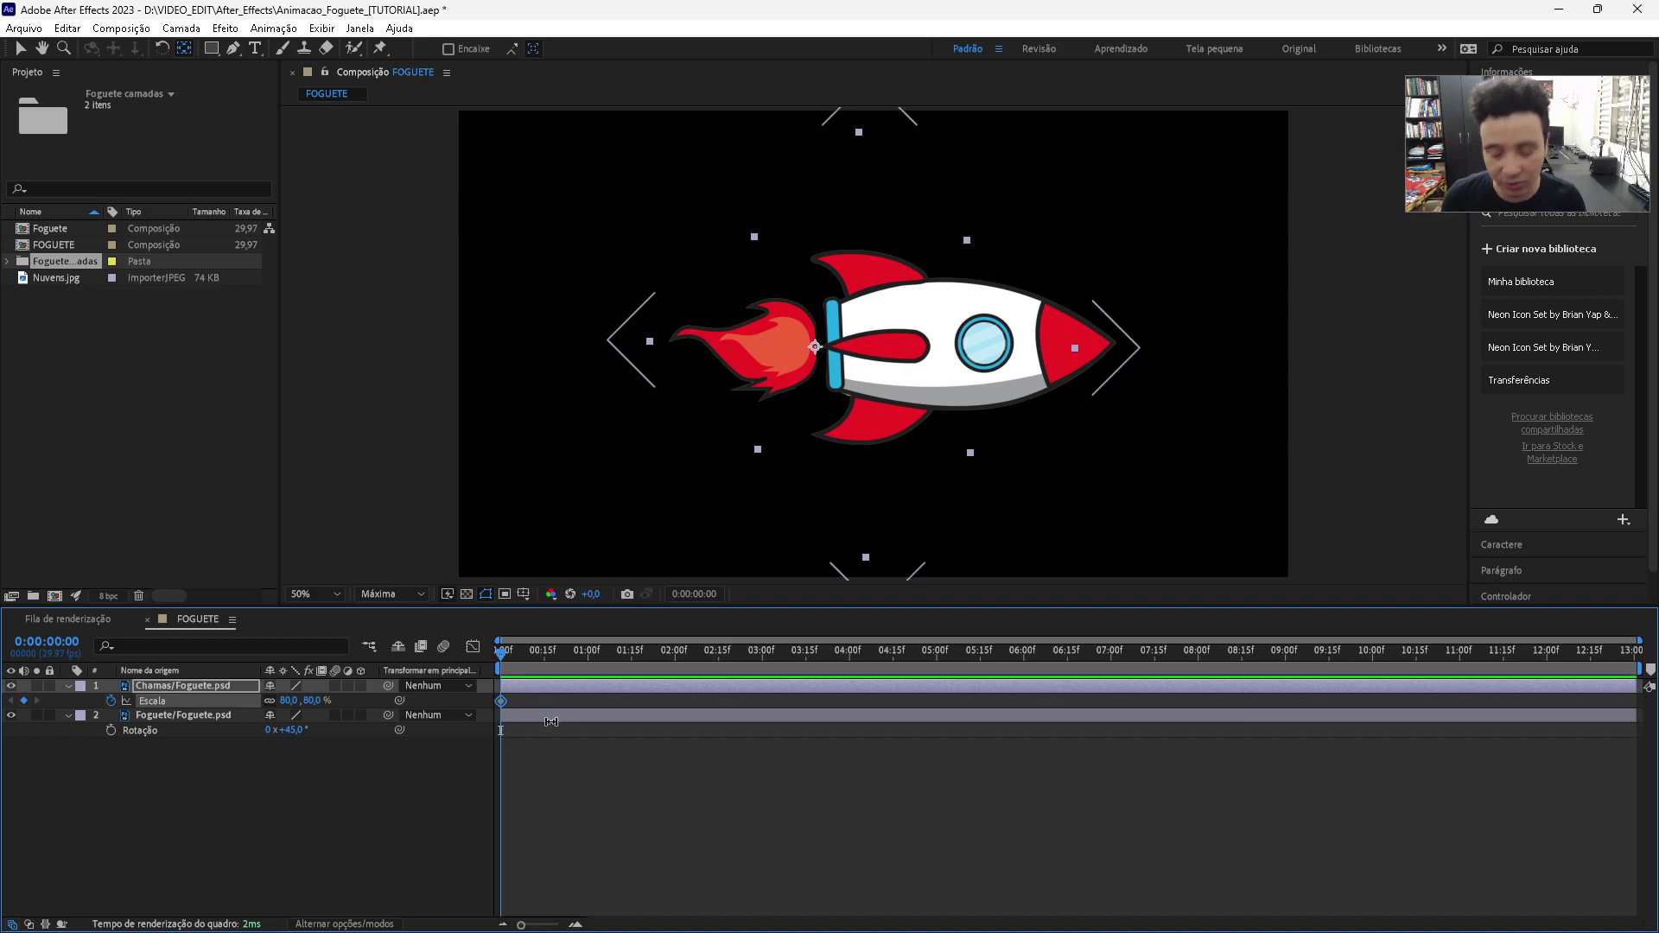
- Add Chamas Scale keyframes of 110% at frame 10 and 80% at frame 20
{"action": "key", "text": "Page_Down"}
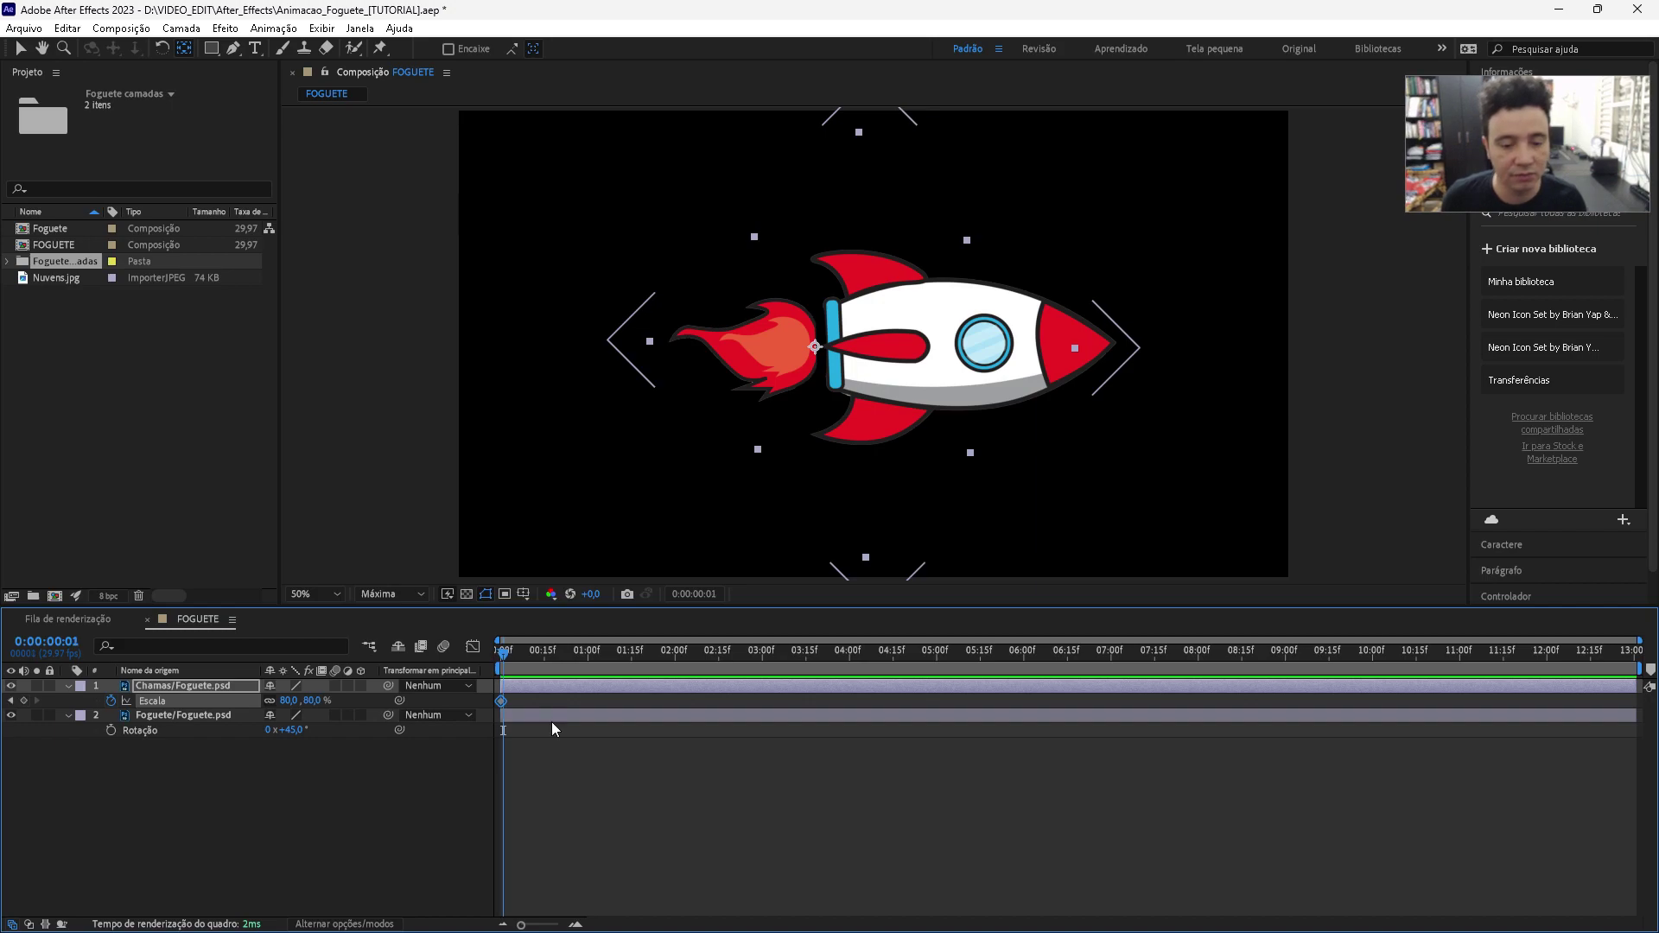
{"action": "key", "text": "Page_Down"}
{"action": "key", "text": "Page_Down"}
{"action": "key", "text": "Page_Down"}
{"action": "key", "text": "Page_Down"}
{"action": "key", "text": "Page_Down"}
{"action": "key", "text": "Page_Down"}
{"action": "key", "text": "Page_Down"}
{"action": "key", "text": "Page_Down"}
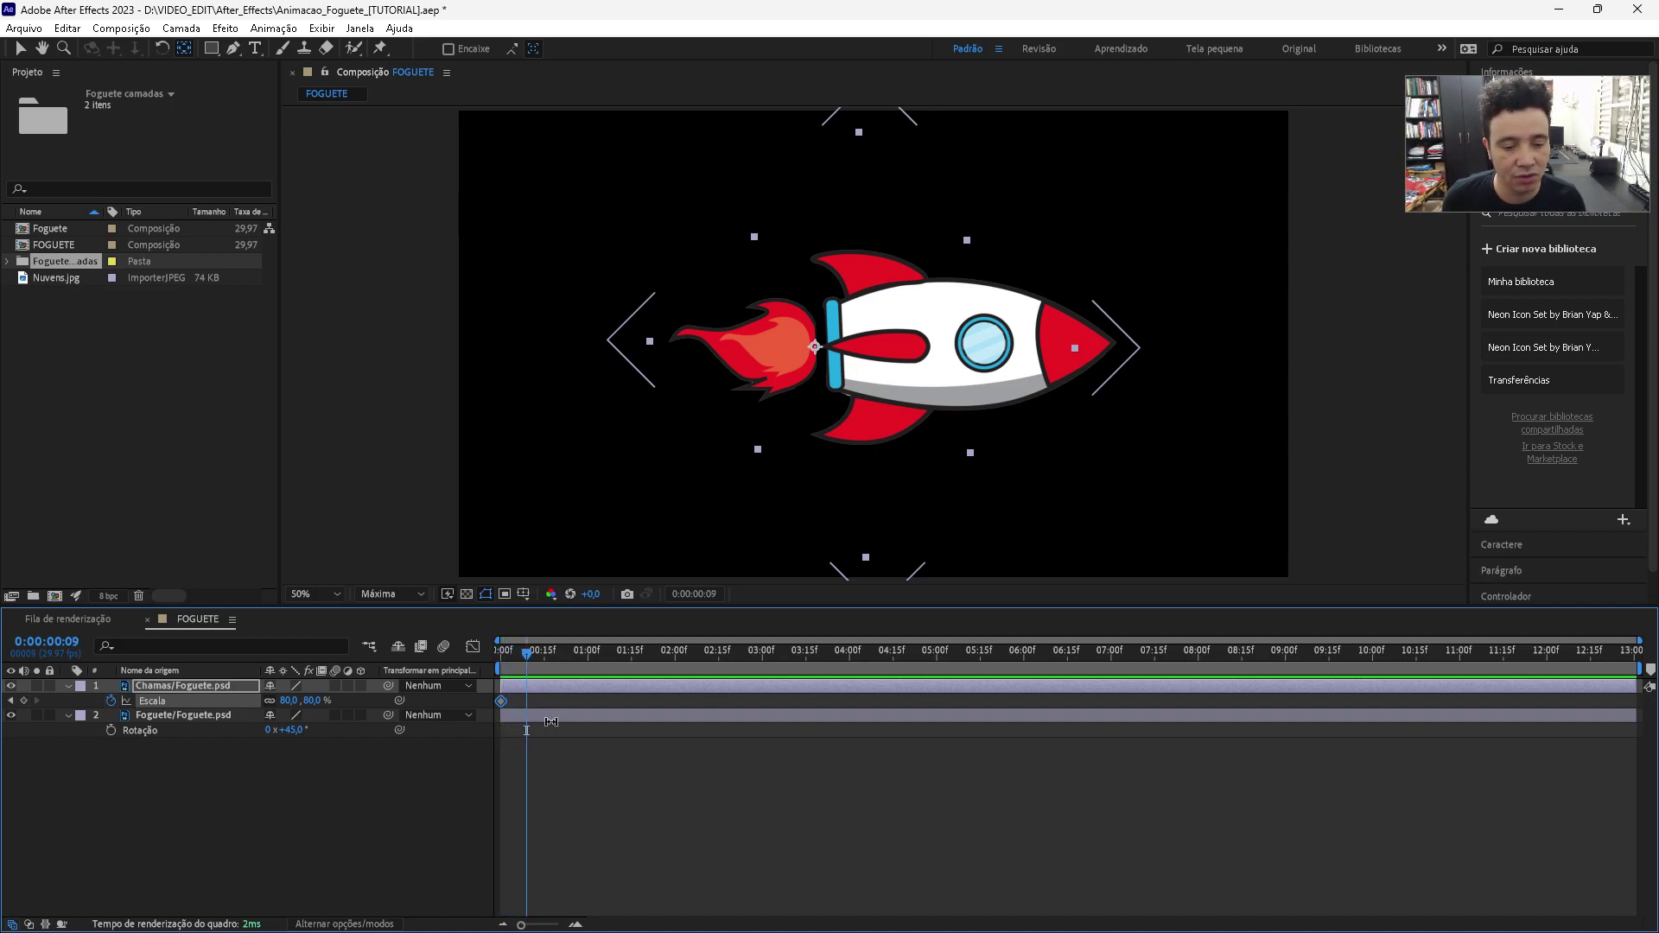
{"action": "key", "text": "Page_Down"}
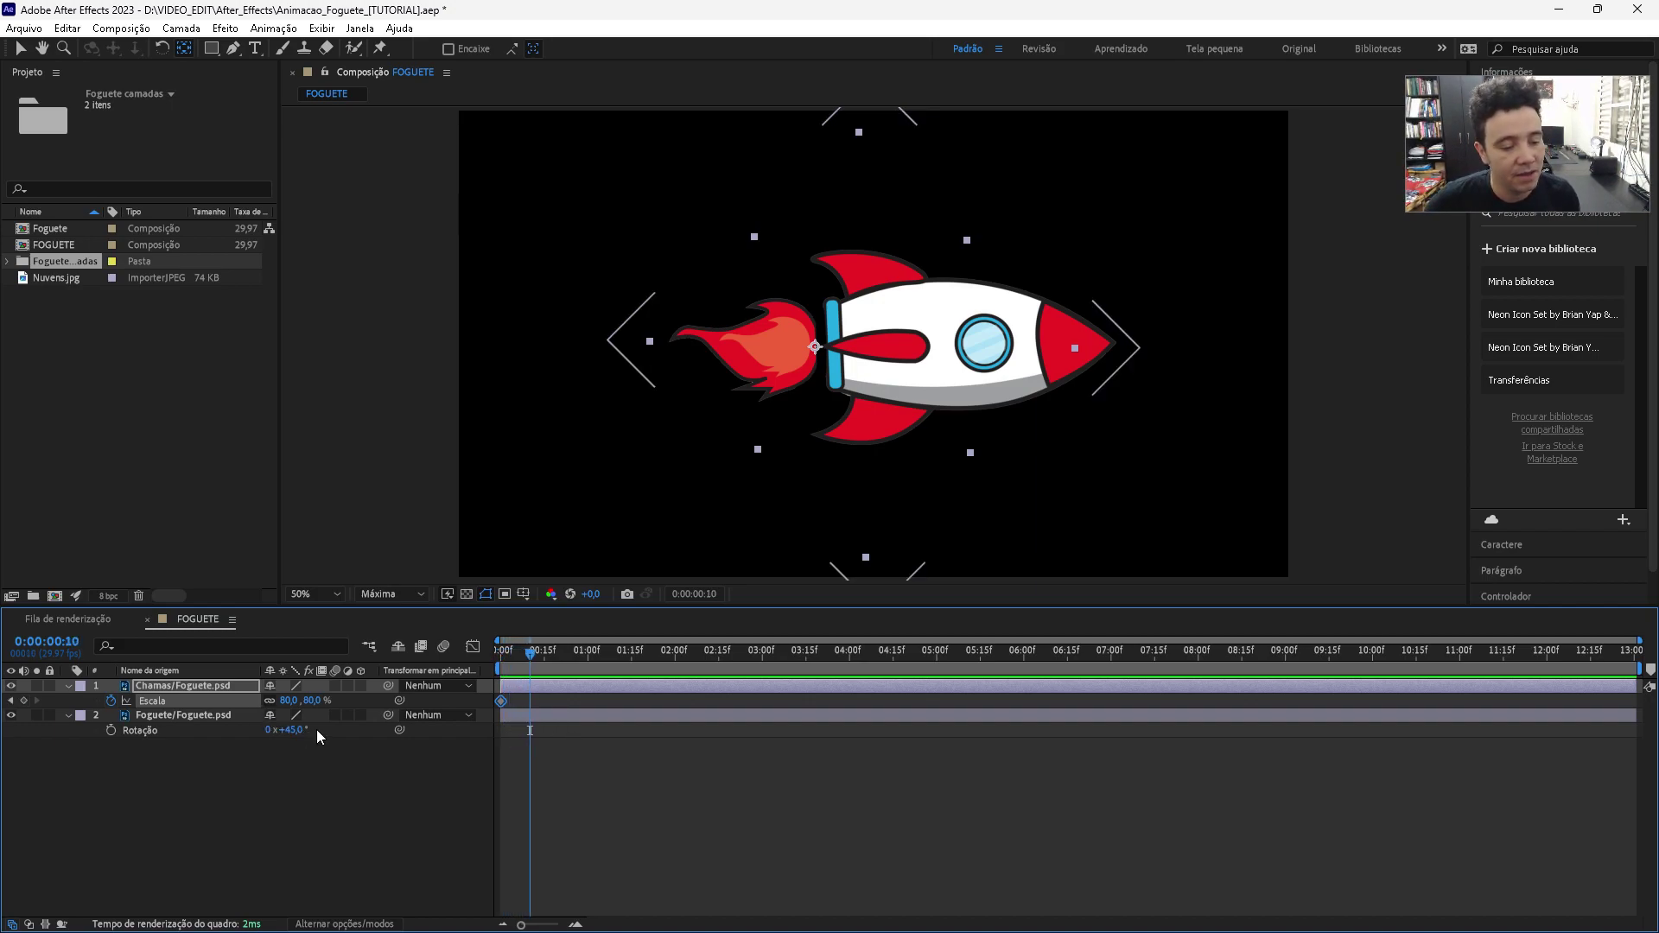
{"action": "left_click", "coordinate": [291, 701]}
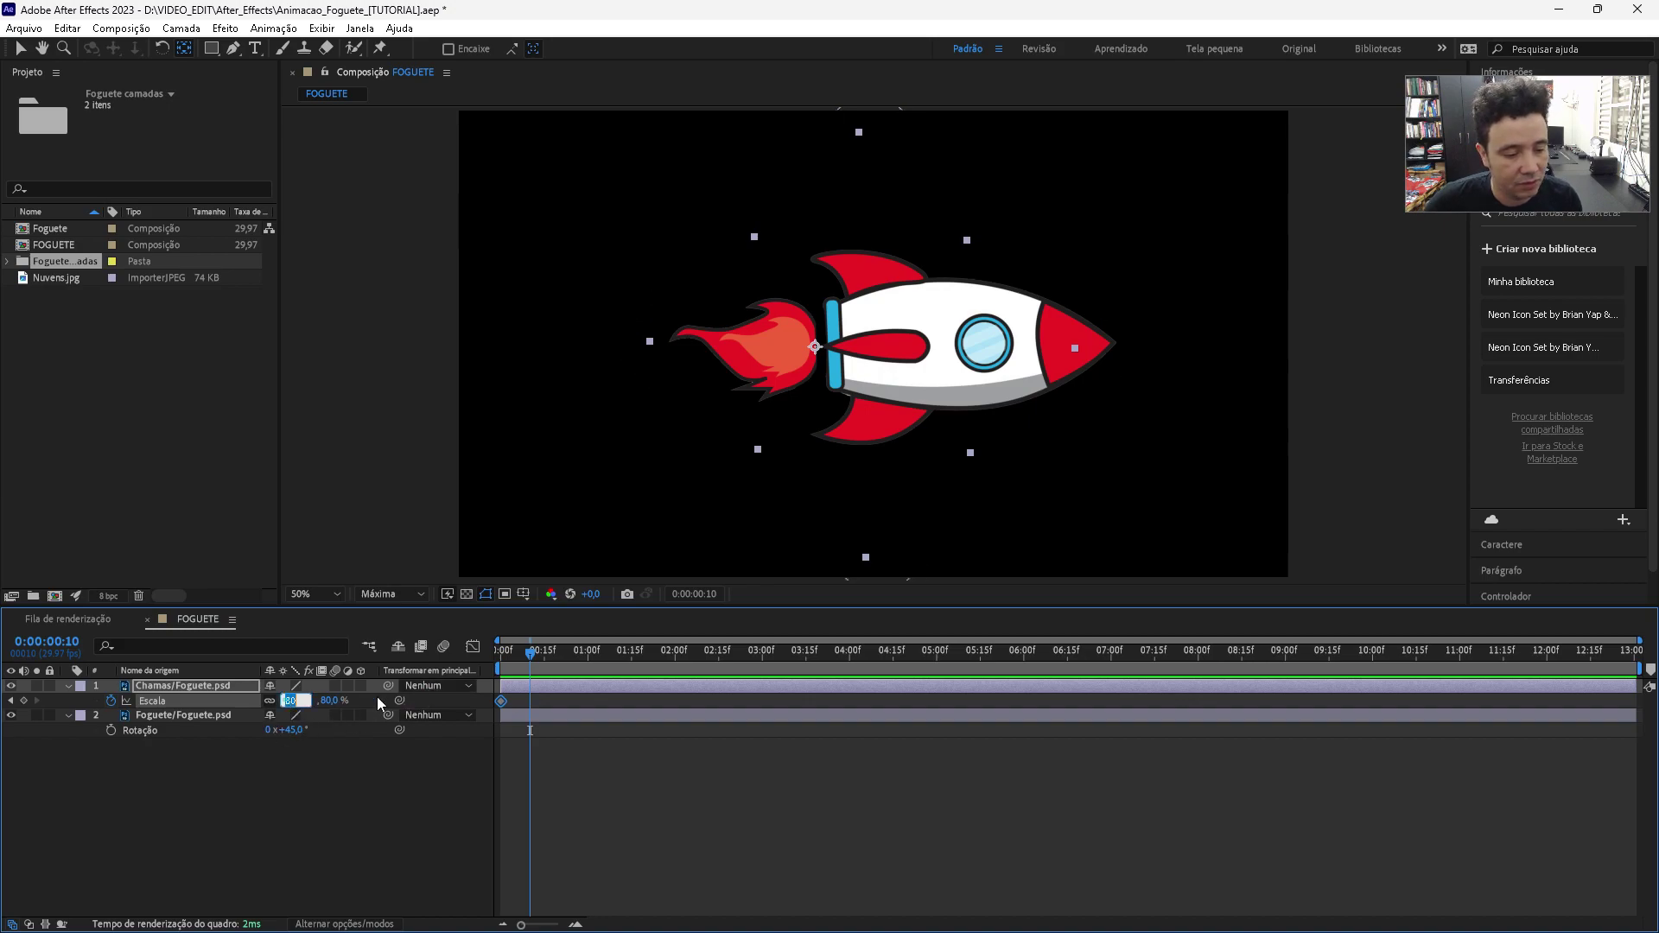
{"action": "type", "text": "110"}
{"action": "key", "text": "Return"}
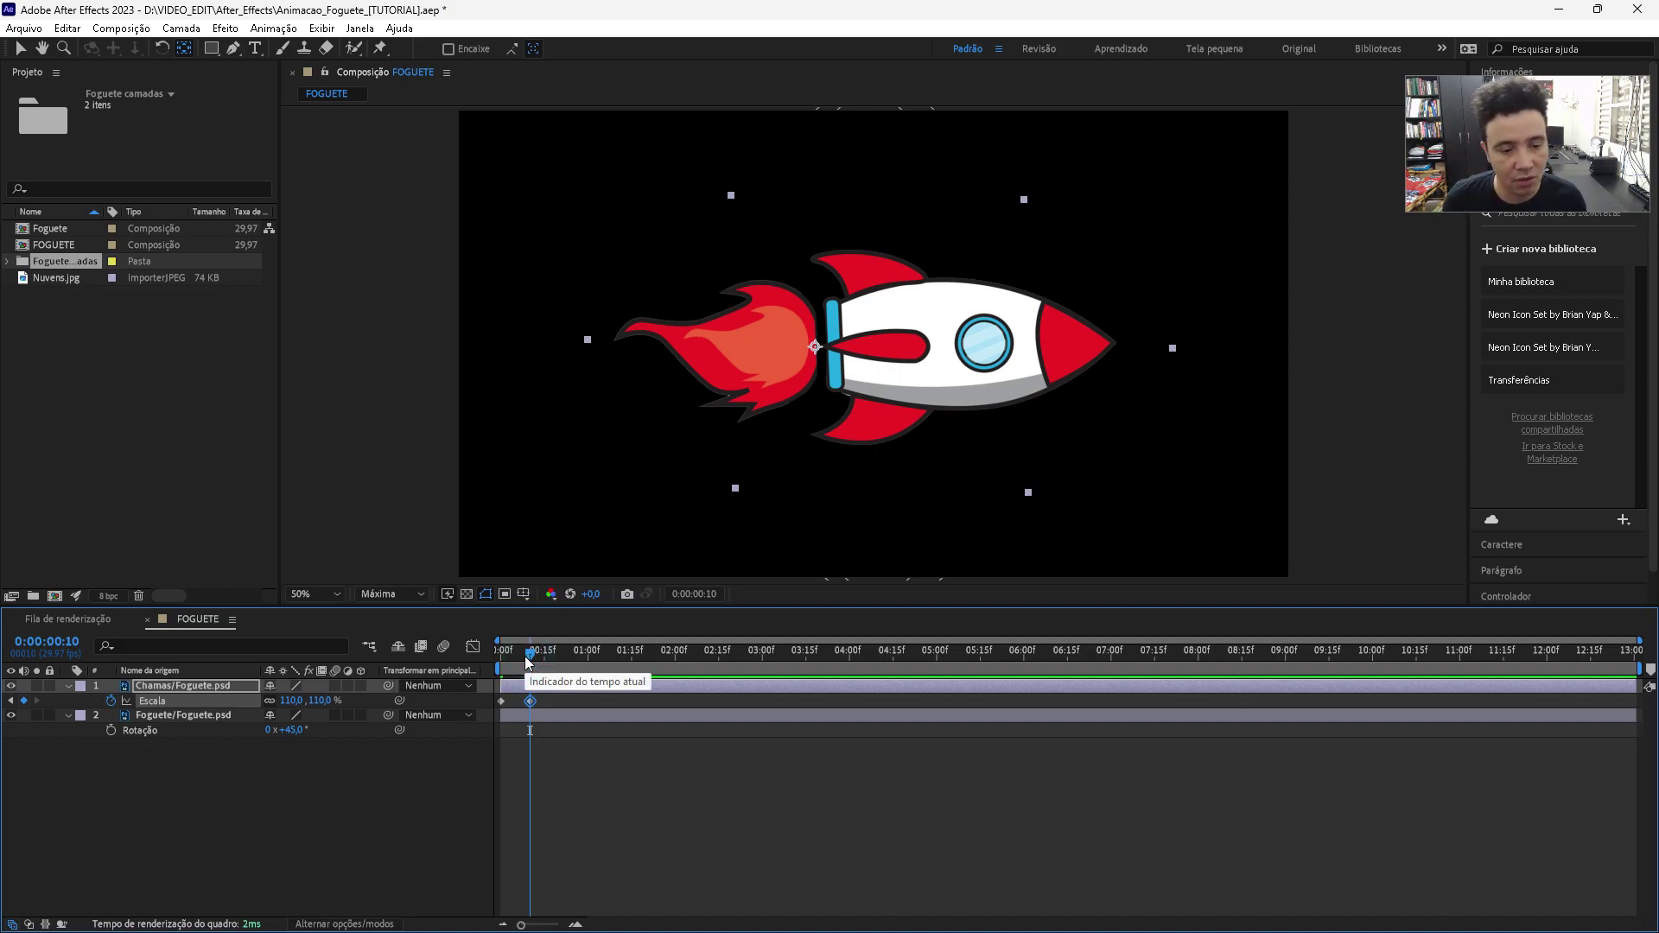
{"action": "key", "text": "space"}
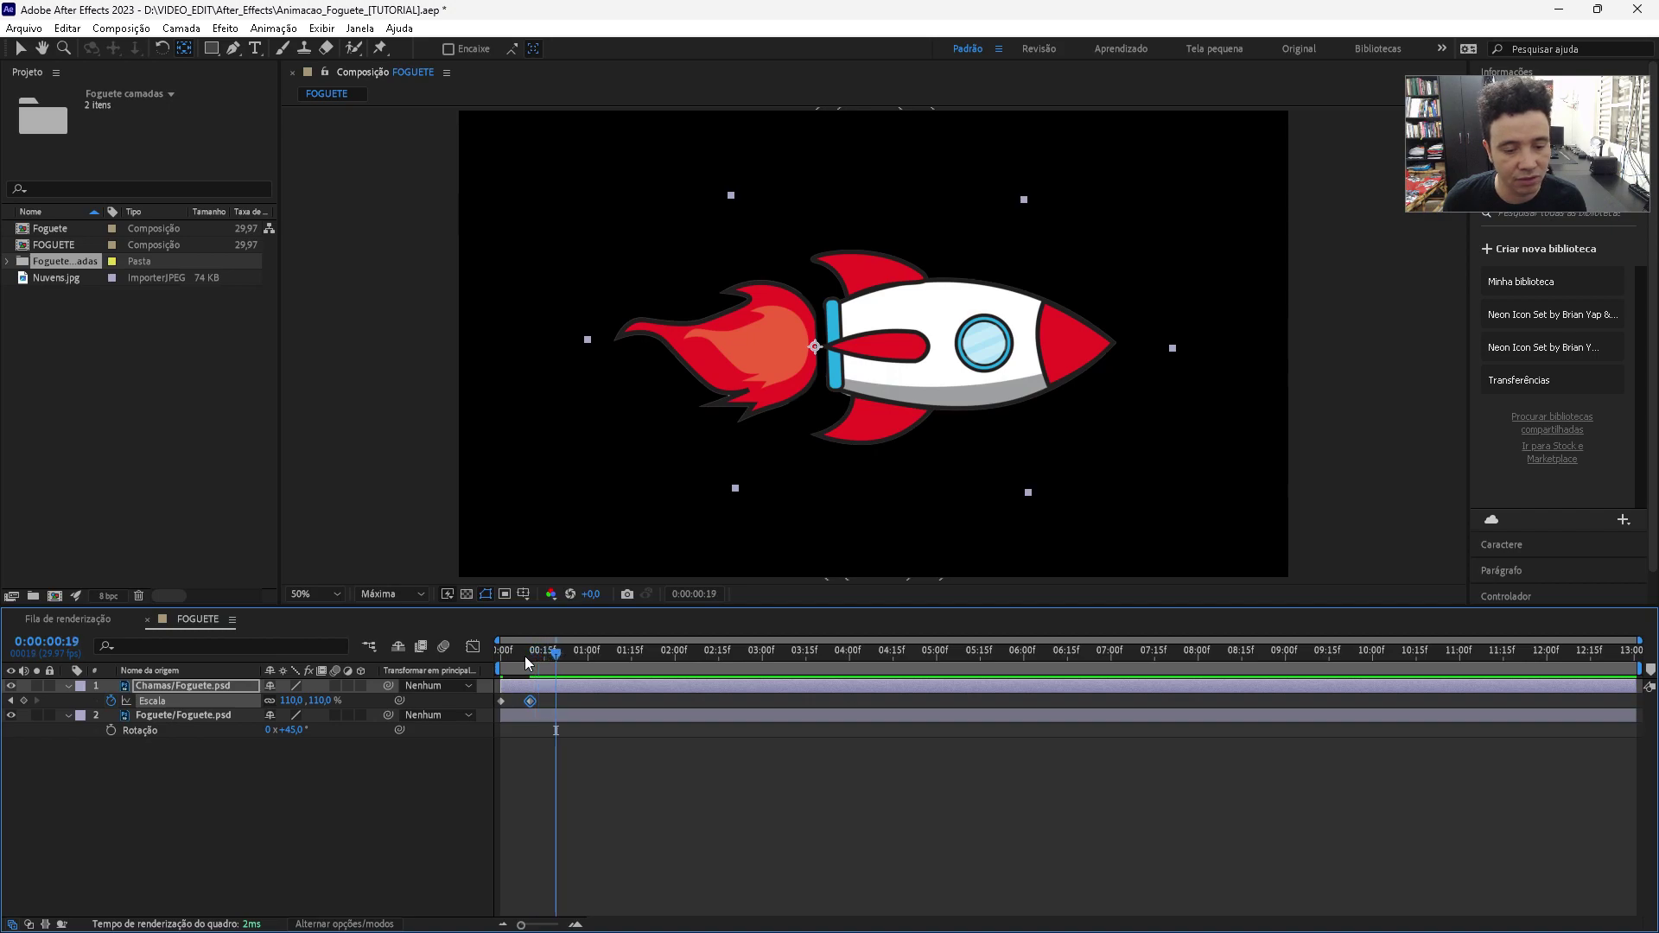
{"action": "left_click", "coordinate": [294, 701]}
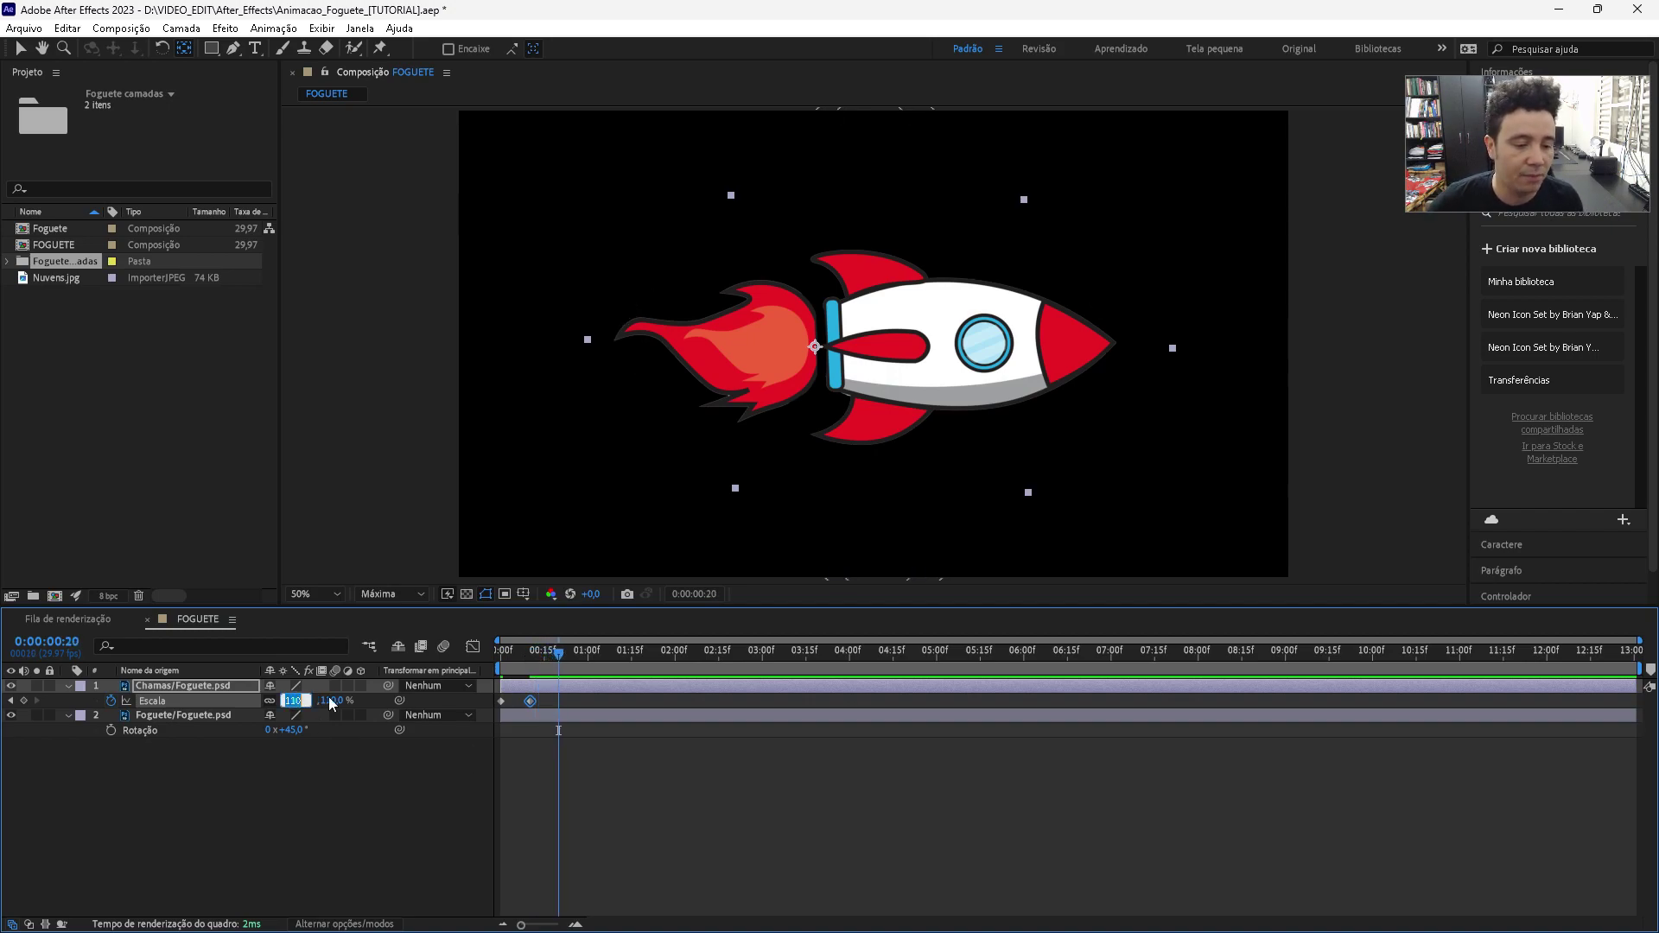
{"action": "type", "text": "80"}
{"action": "key", "text": "Return"}
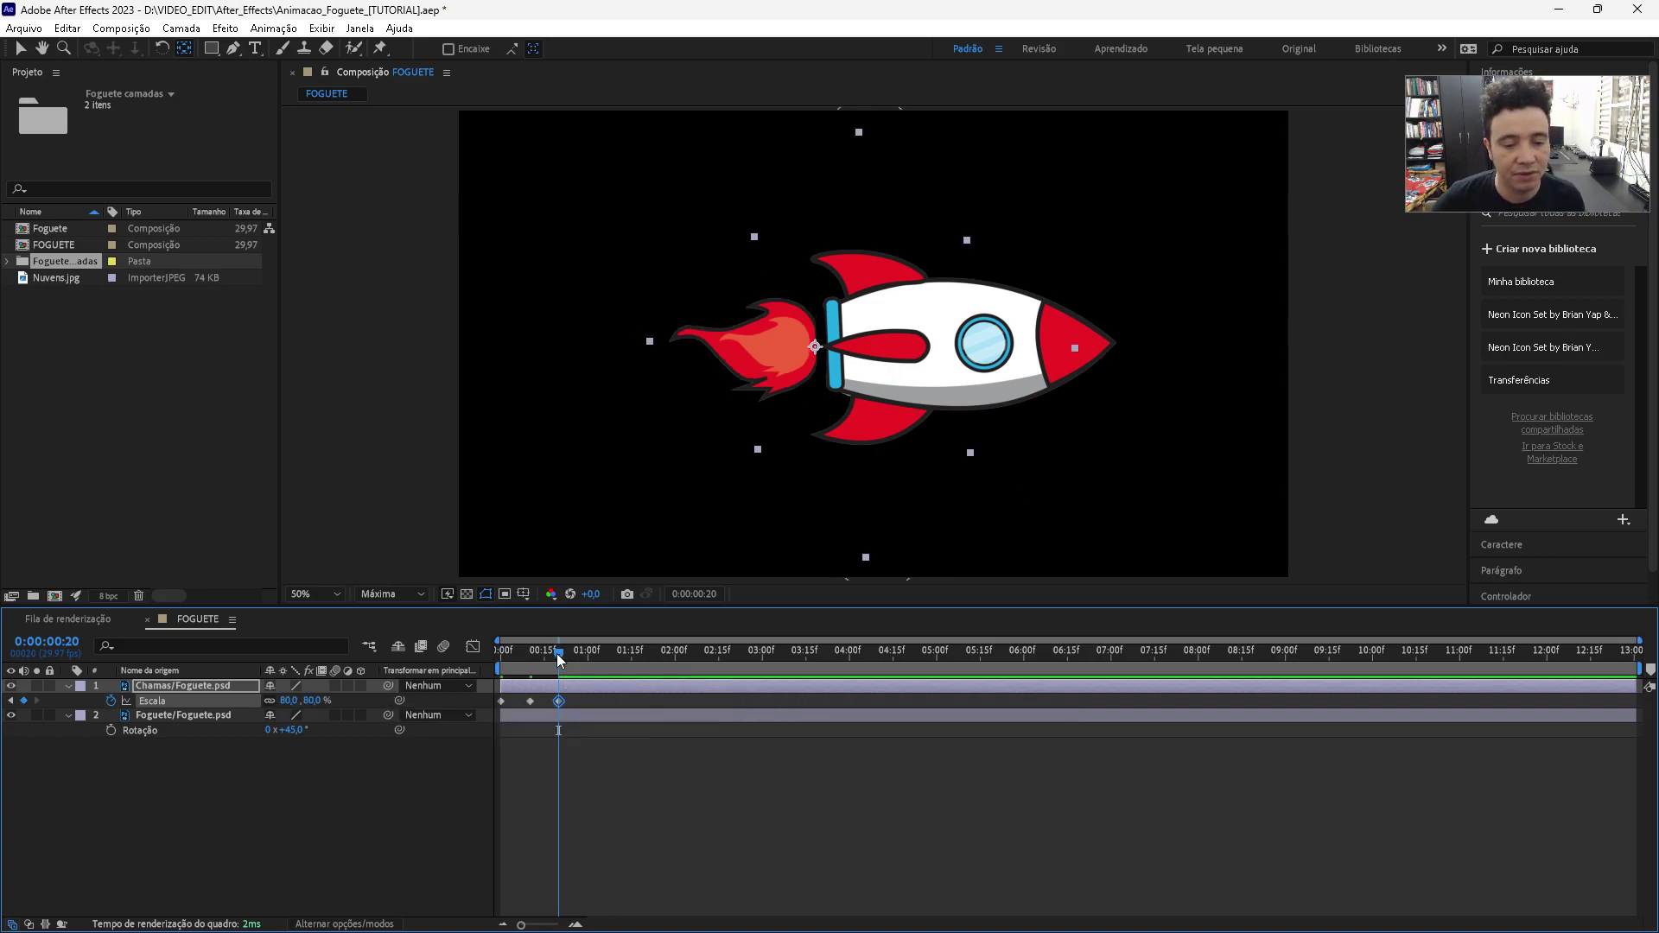
- Add Scale keyframes of 110% at 0:00:01:00 and 80% at 0:00:01:10, then scrub back
{"action": "key", "text": "space"}
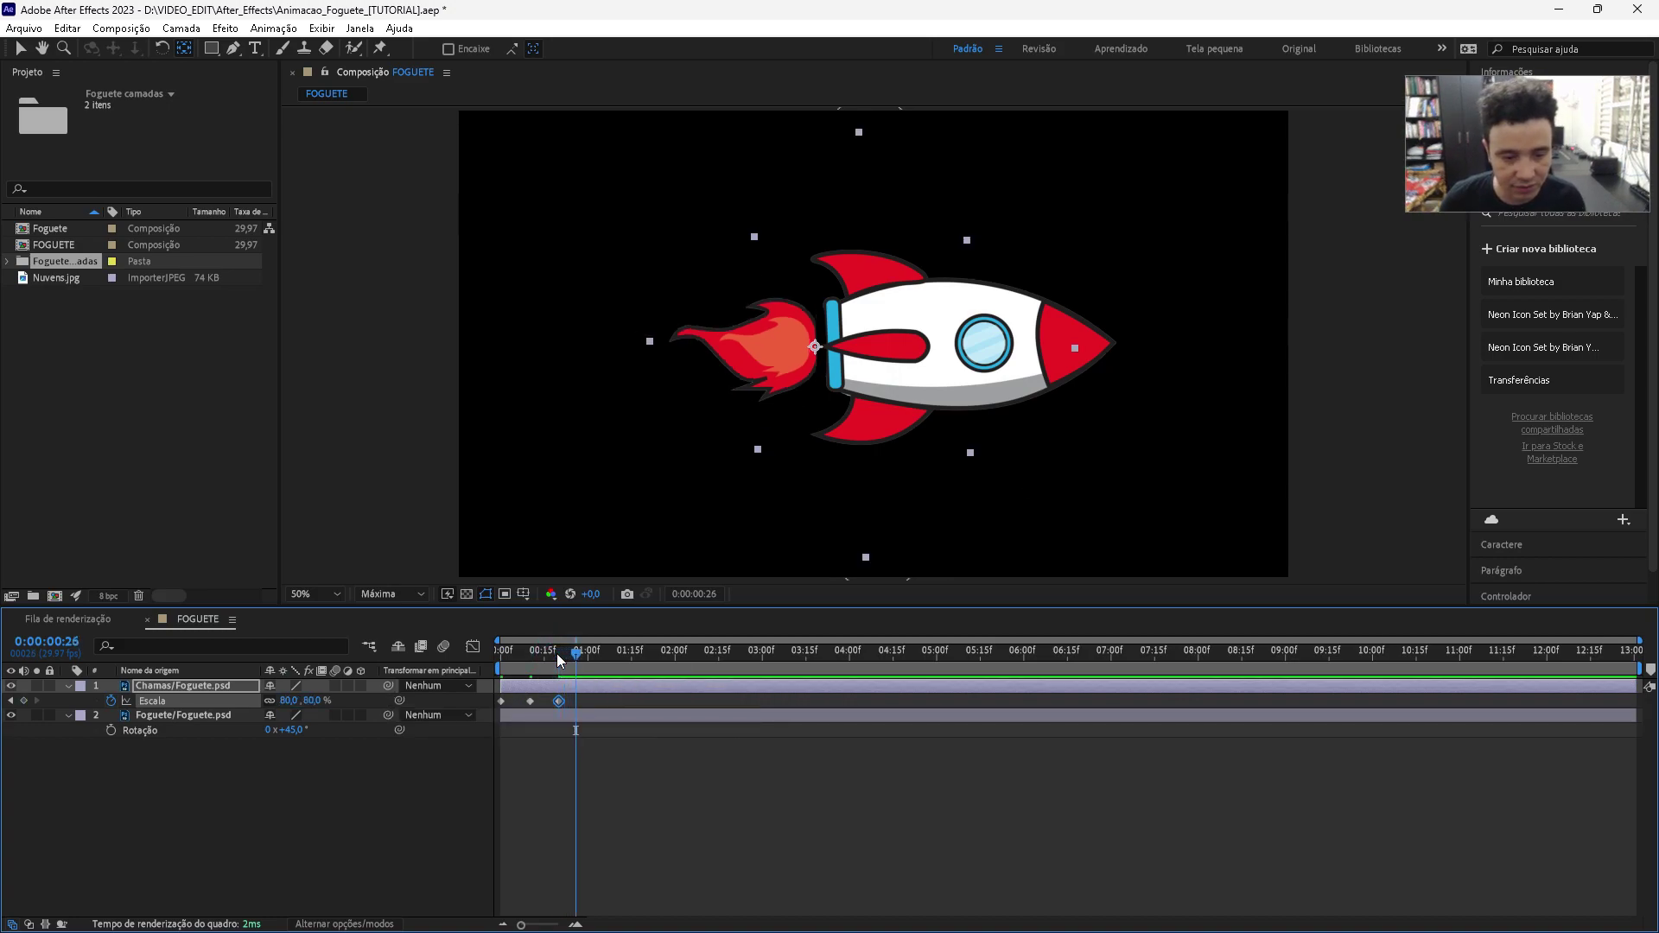
{"action": "key", "text": "space"}
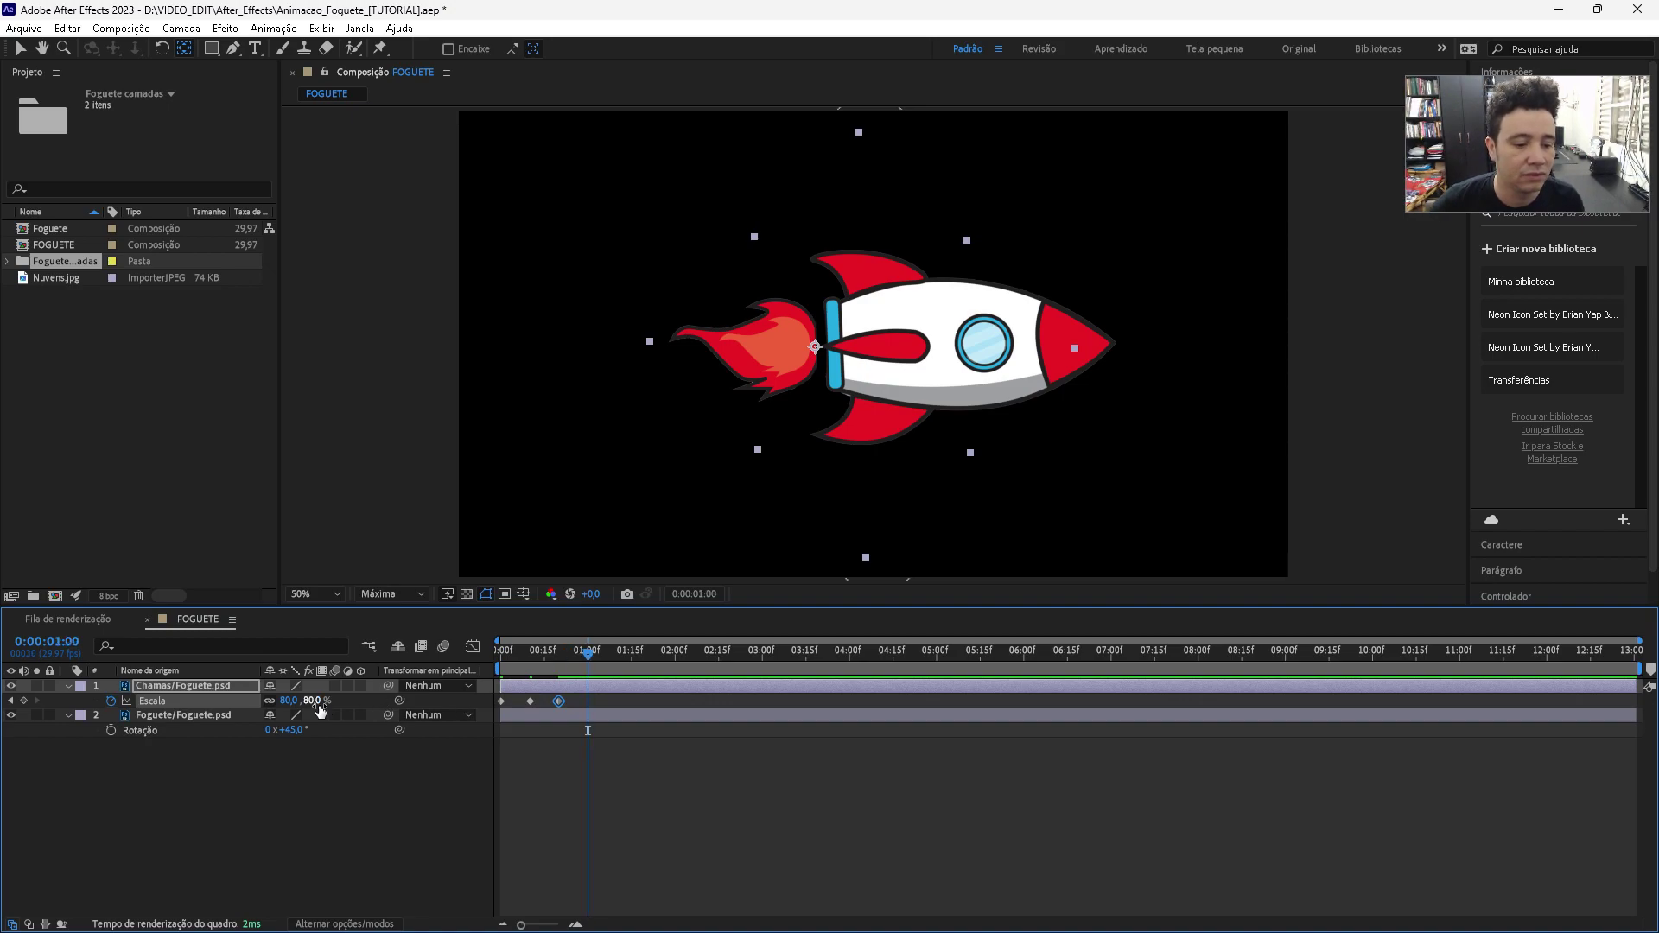
{"action": "left_click", "coordinate": [289, 700]}
{"action": "type", "text": "110"}
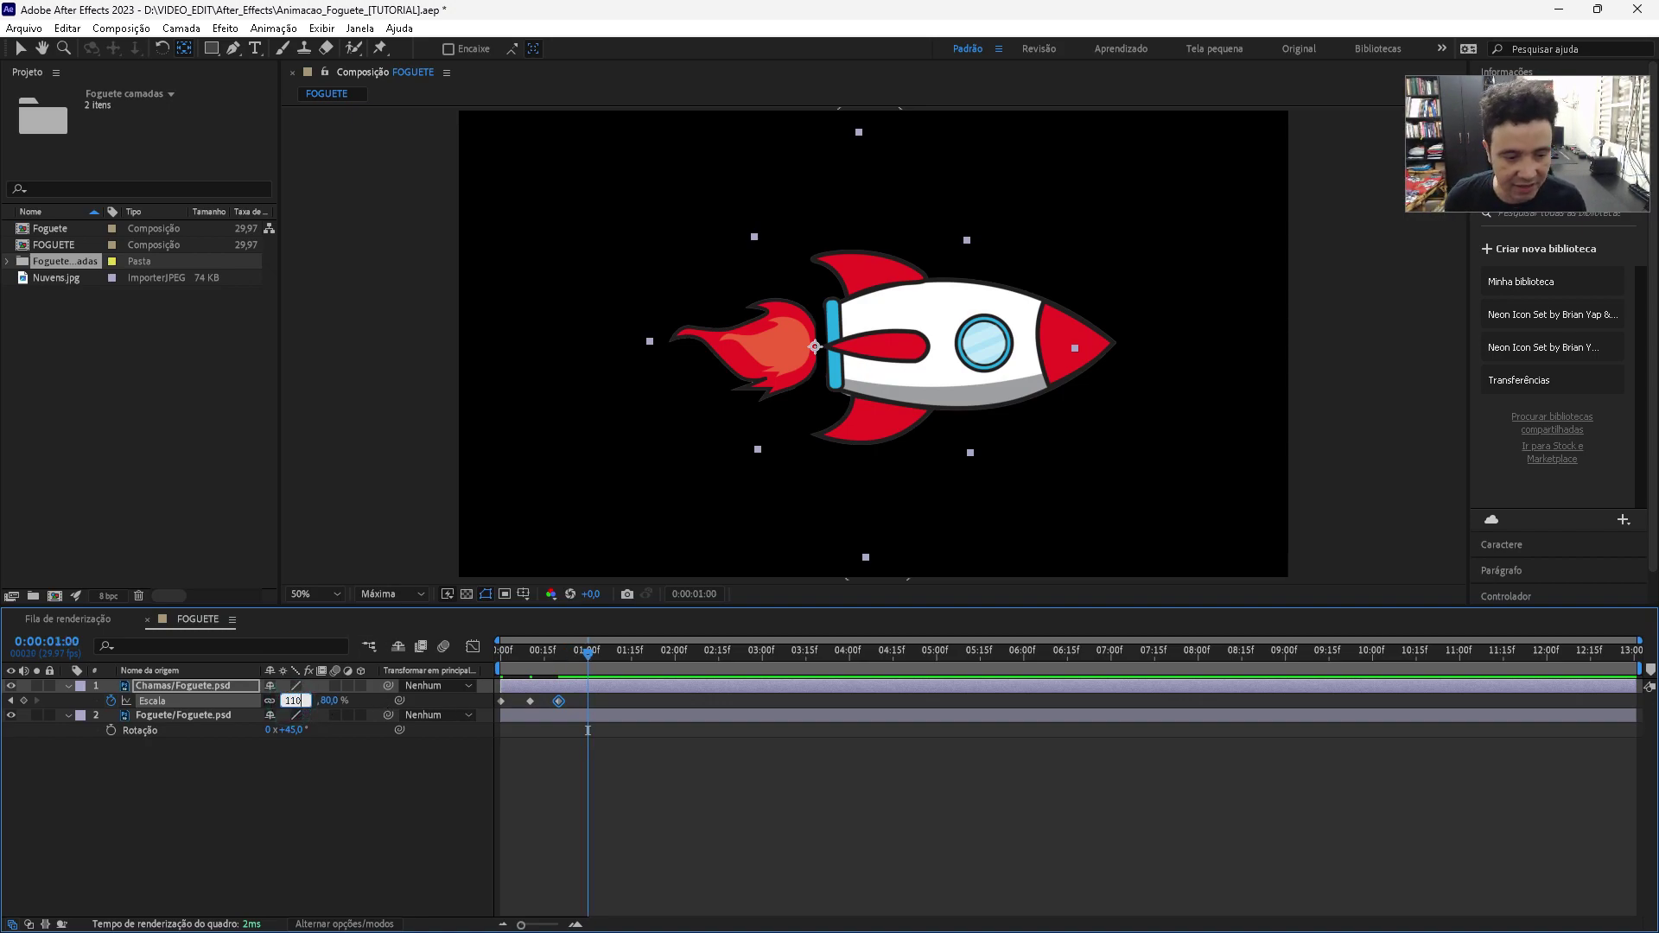
{"action": "key", "text": "Return"}
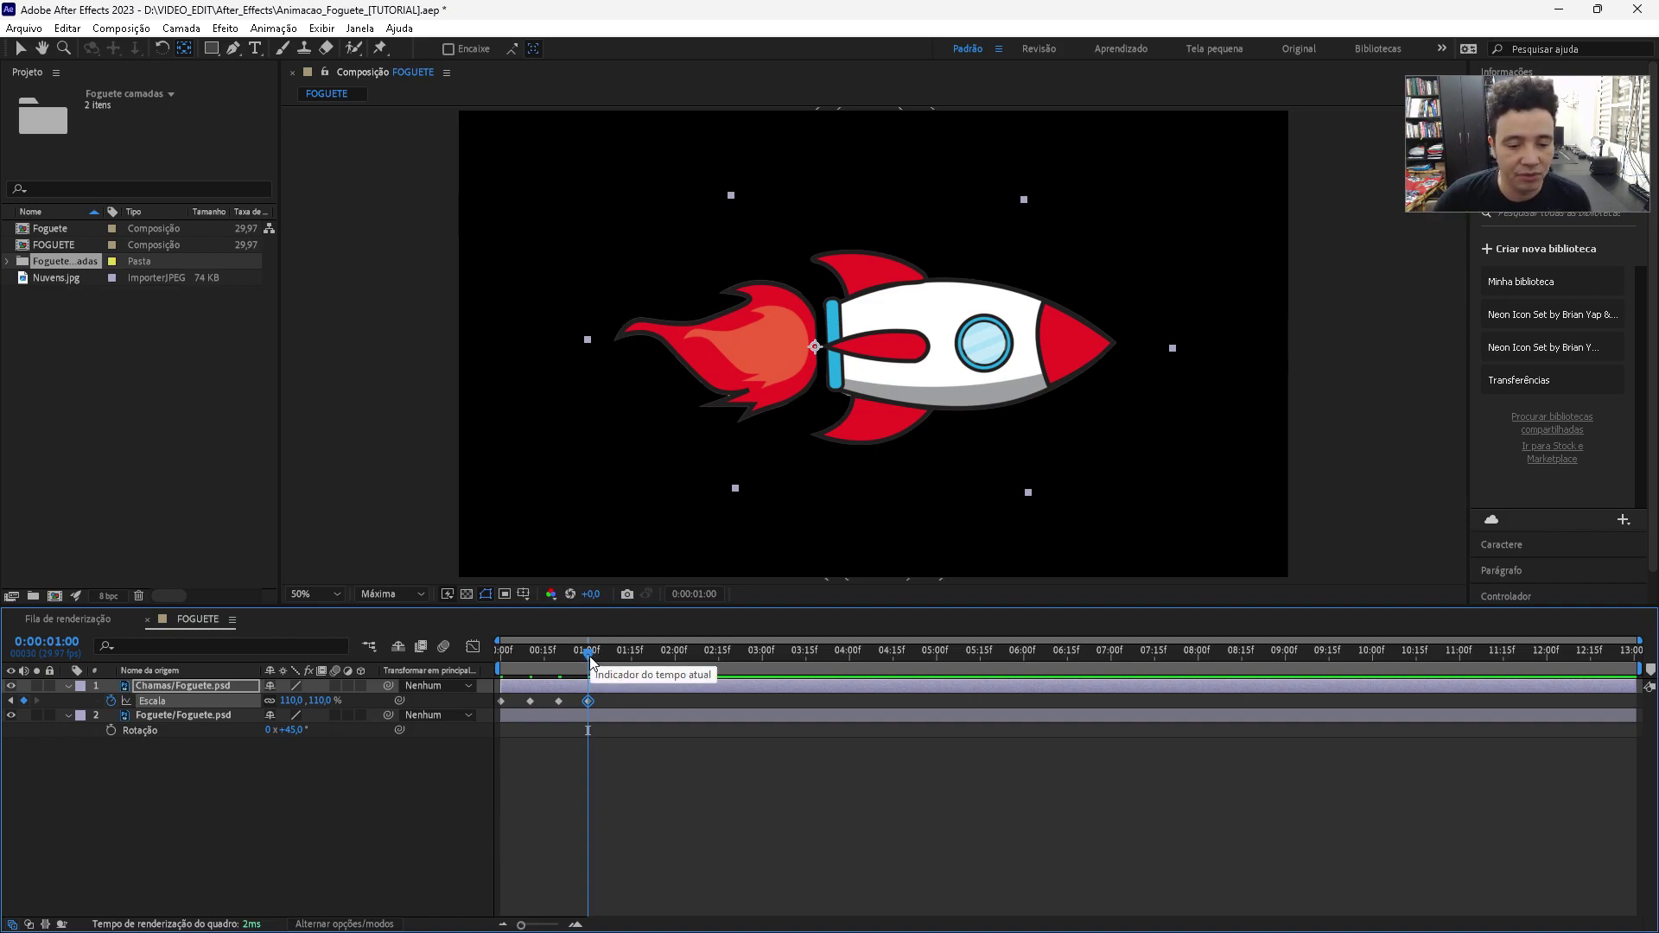
{"action": "left_click_drag", "start_coordinate": [591, 661], "coordinate": [594, 665]}
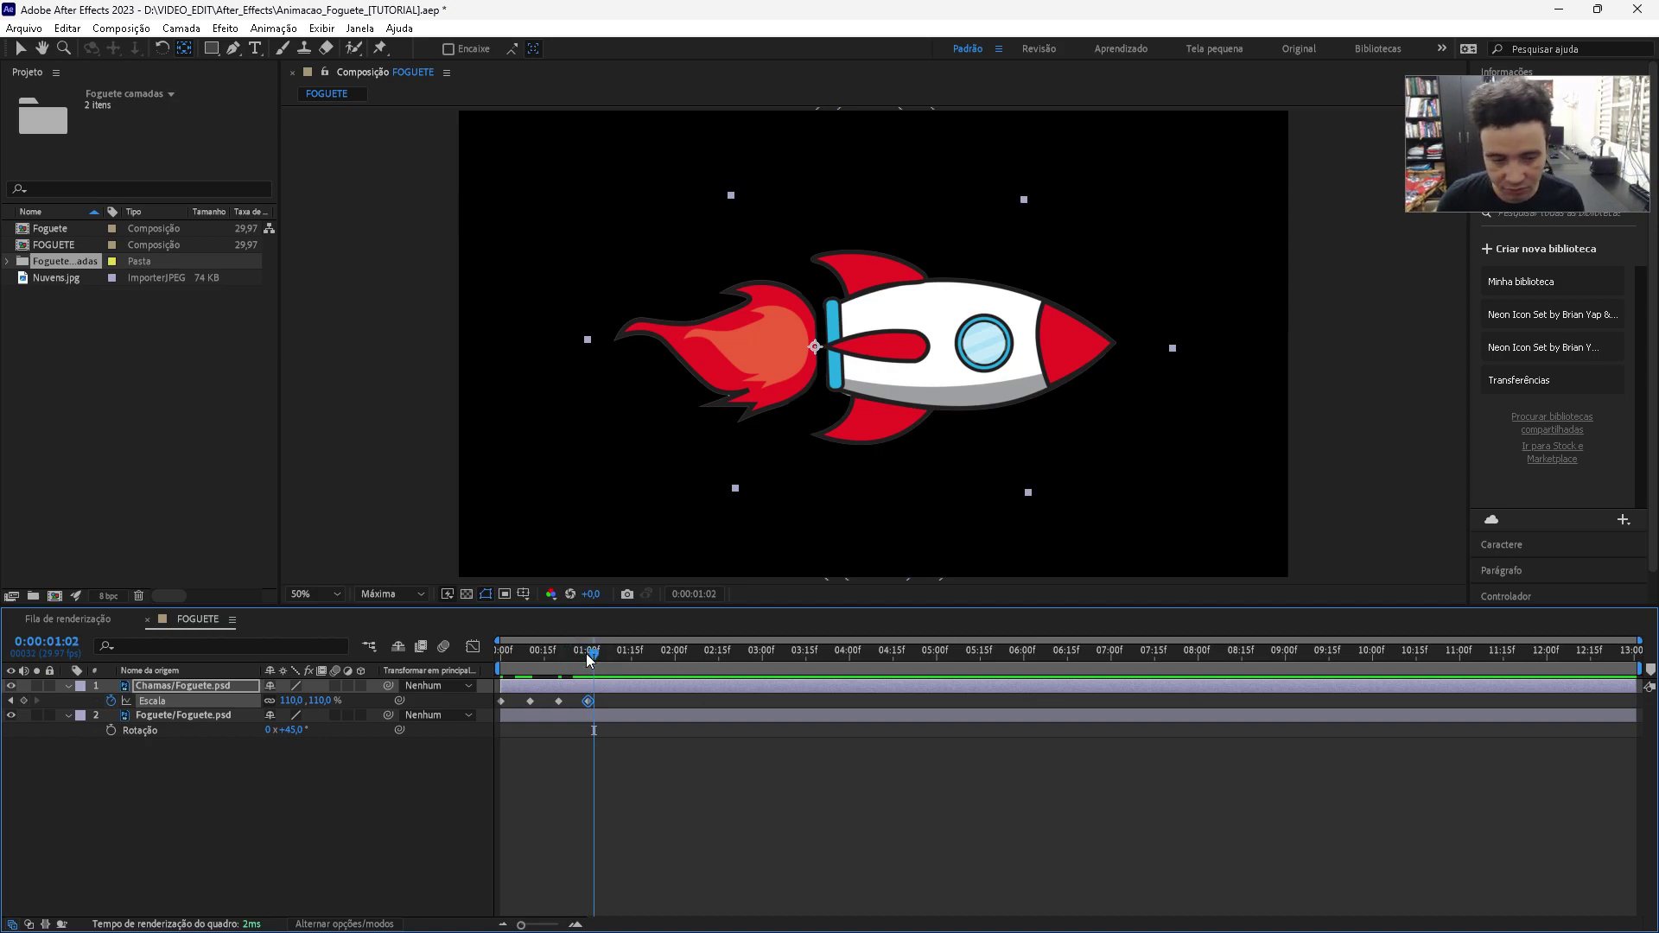
{"action": "key", "text": "Page_Down"}
{"action": "key", "text": "Page_Down"}
{"action": "key", "text": "Page_Down"}
{"action": "key", "text": "Page_Down"}
{"action": "key", "text": "Page_Down"}
{"action": "key", "text": "Page_Down"}
{"action": "key", "text": "Page_Down"}
{"action": "key", "text": "Page_Down"}
{"action": "key", "text": "Page_Down"}
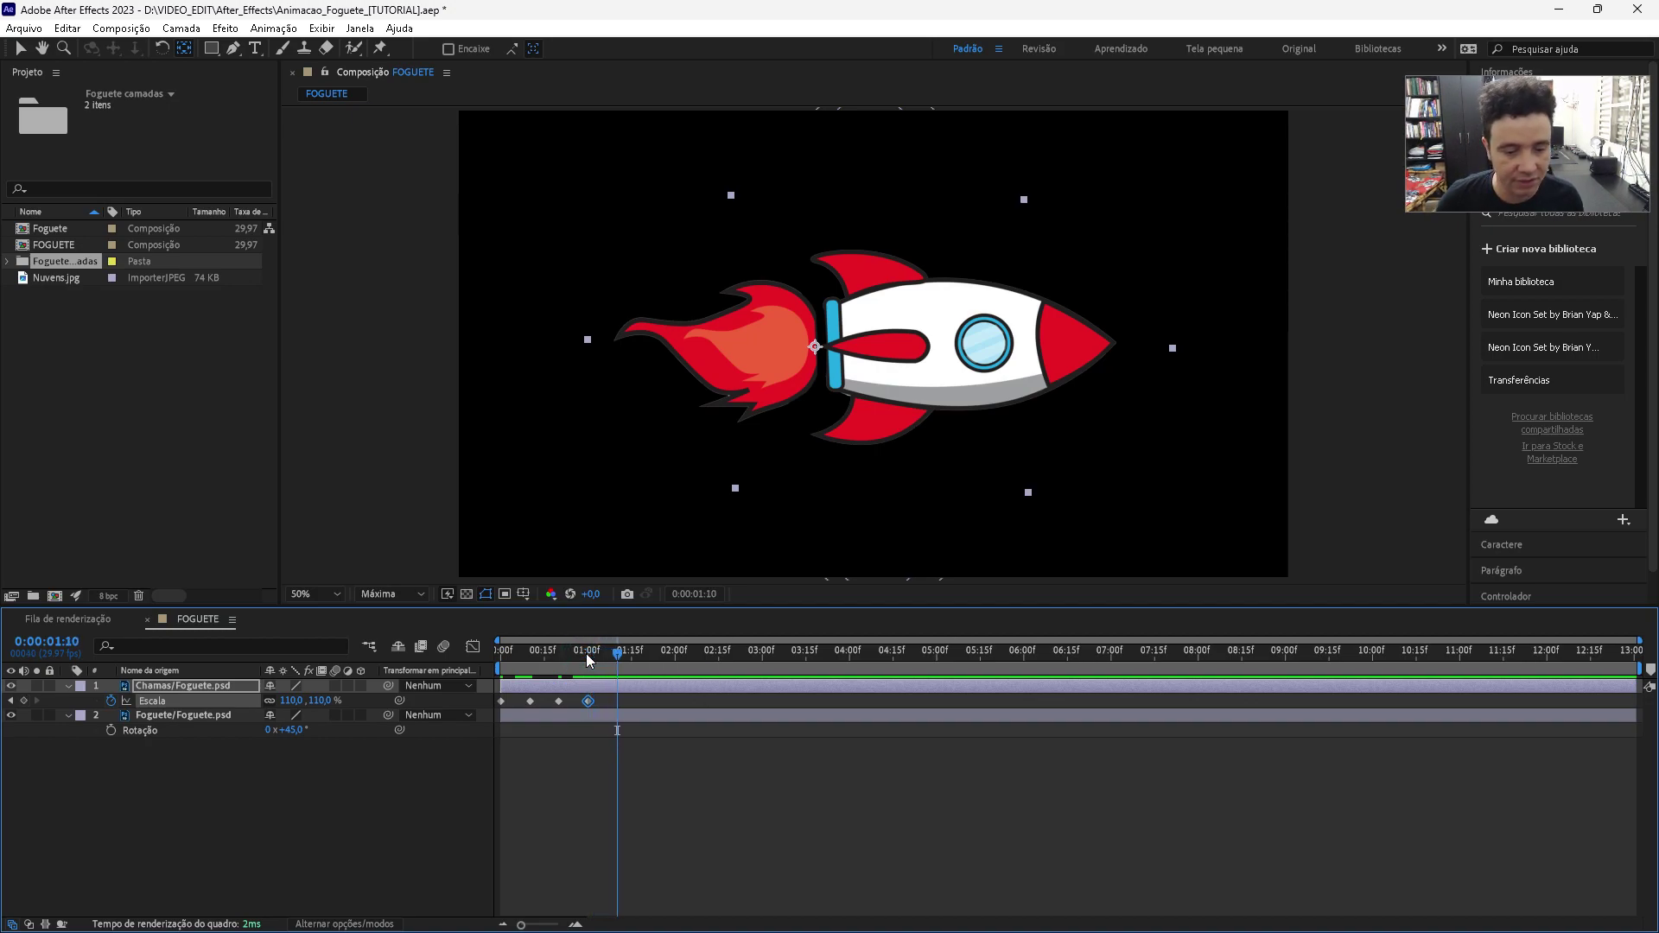
{"action": "left_click", "coordinate": [294, 701]}
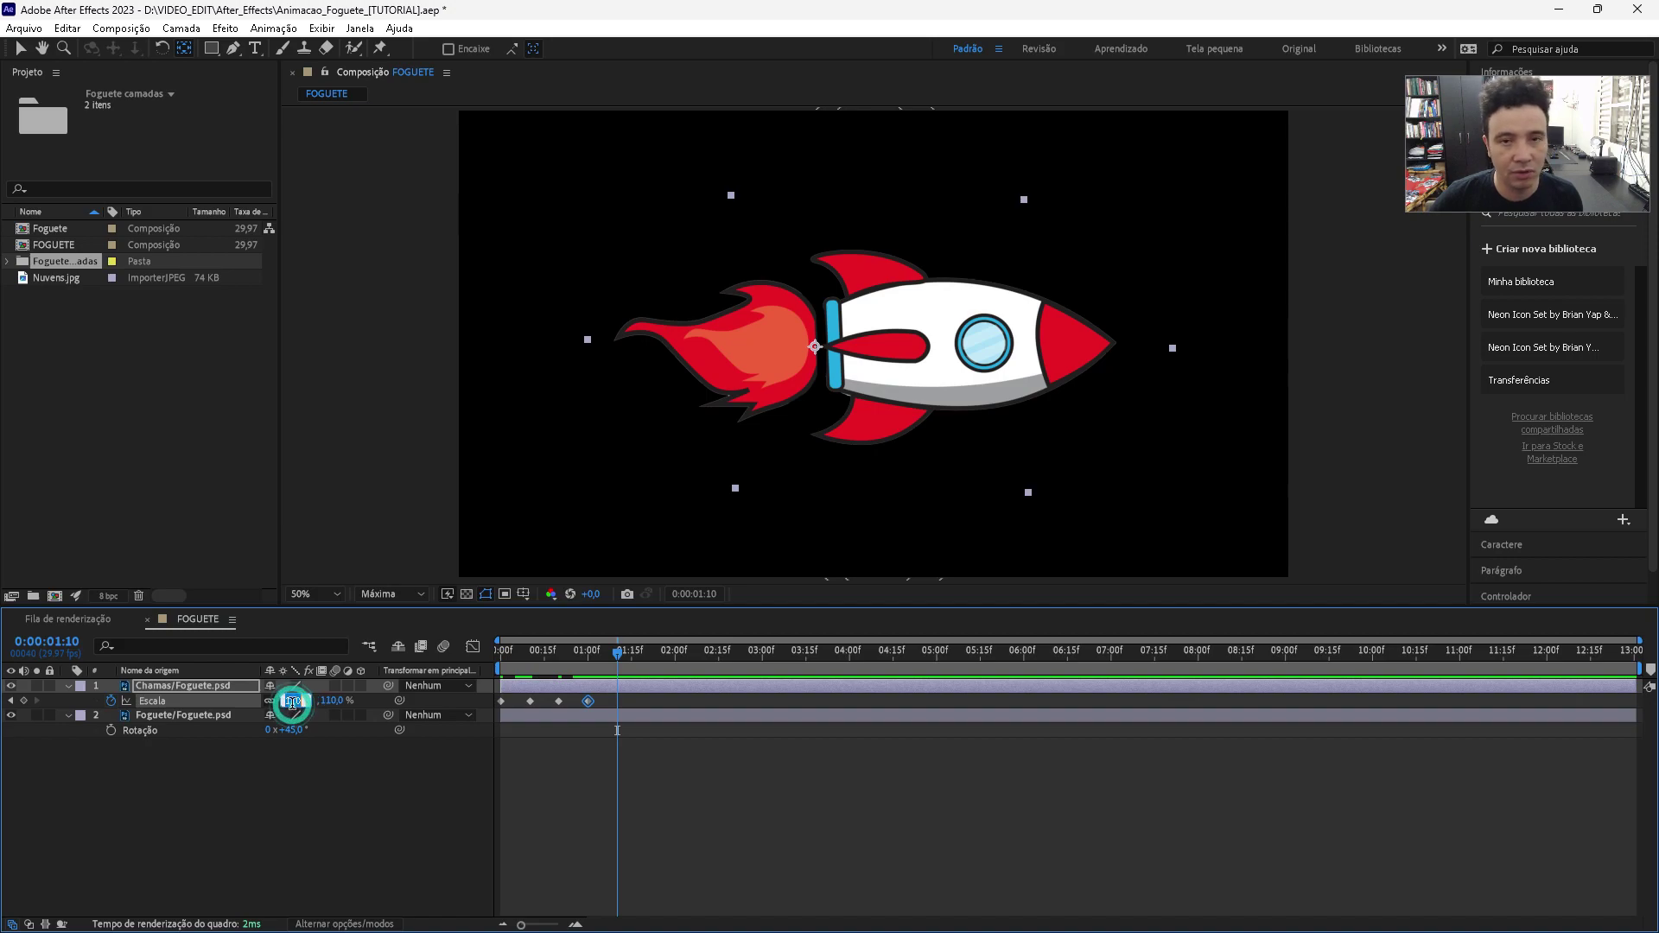
{"action": "type", "text": "80"}
{"action": "key", "text": "Return"}
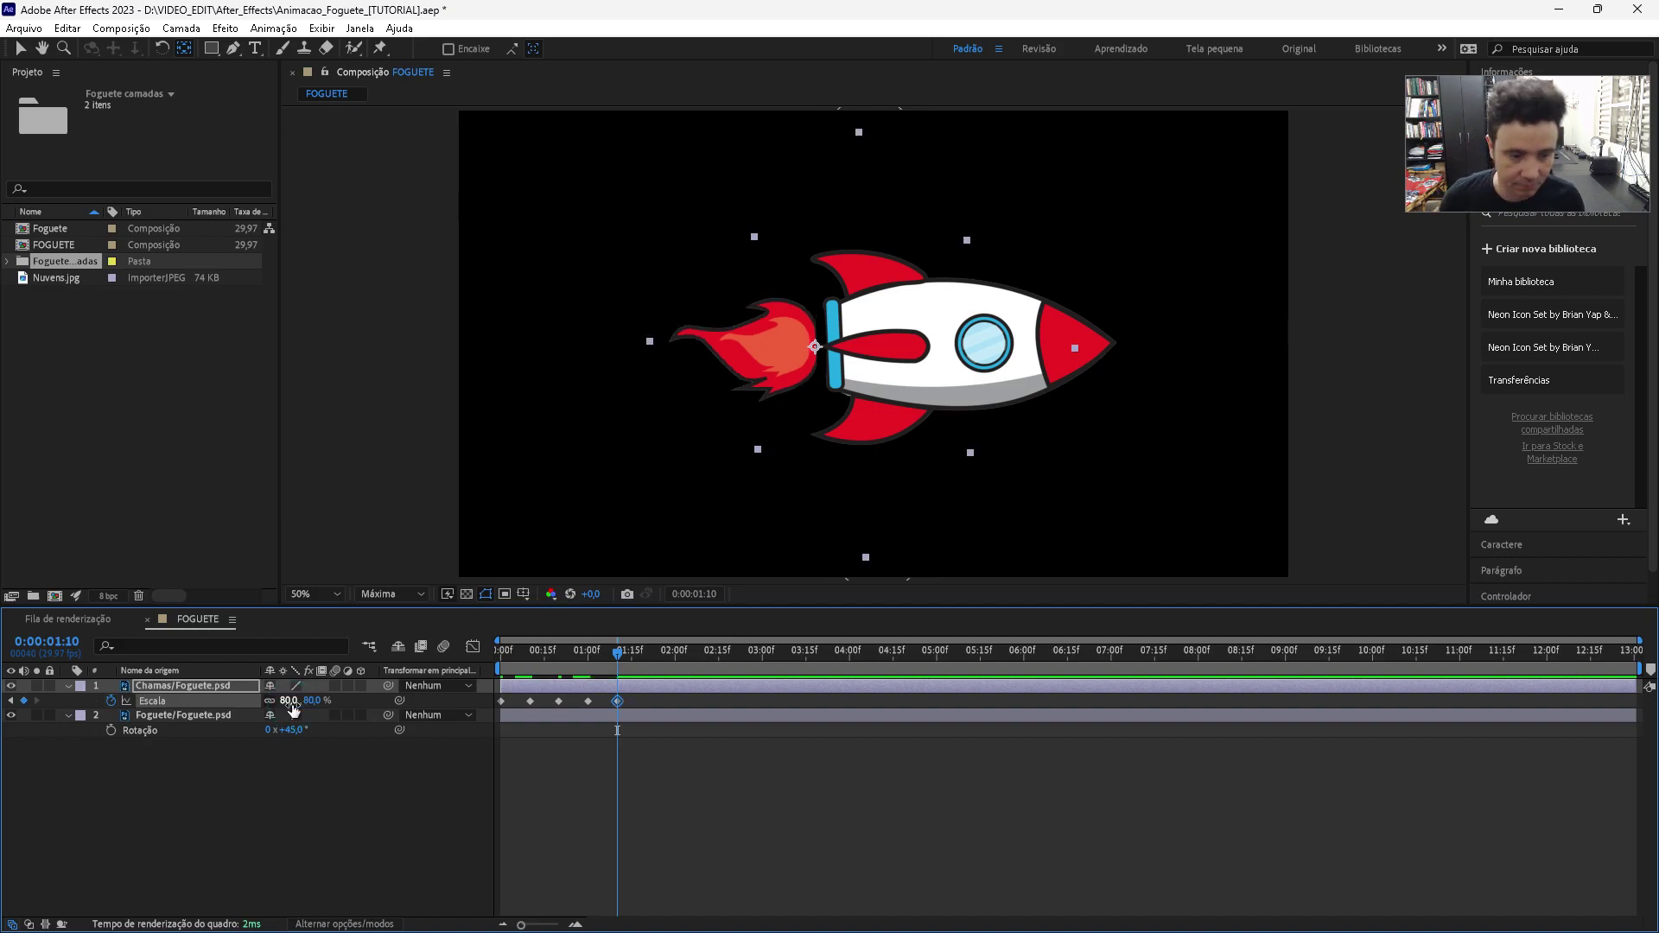
{"action": "left_click_drag", "start_coordinate": [584, 672], "coordinate": [494, 687]}
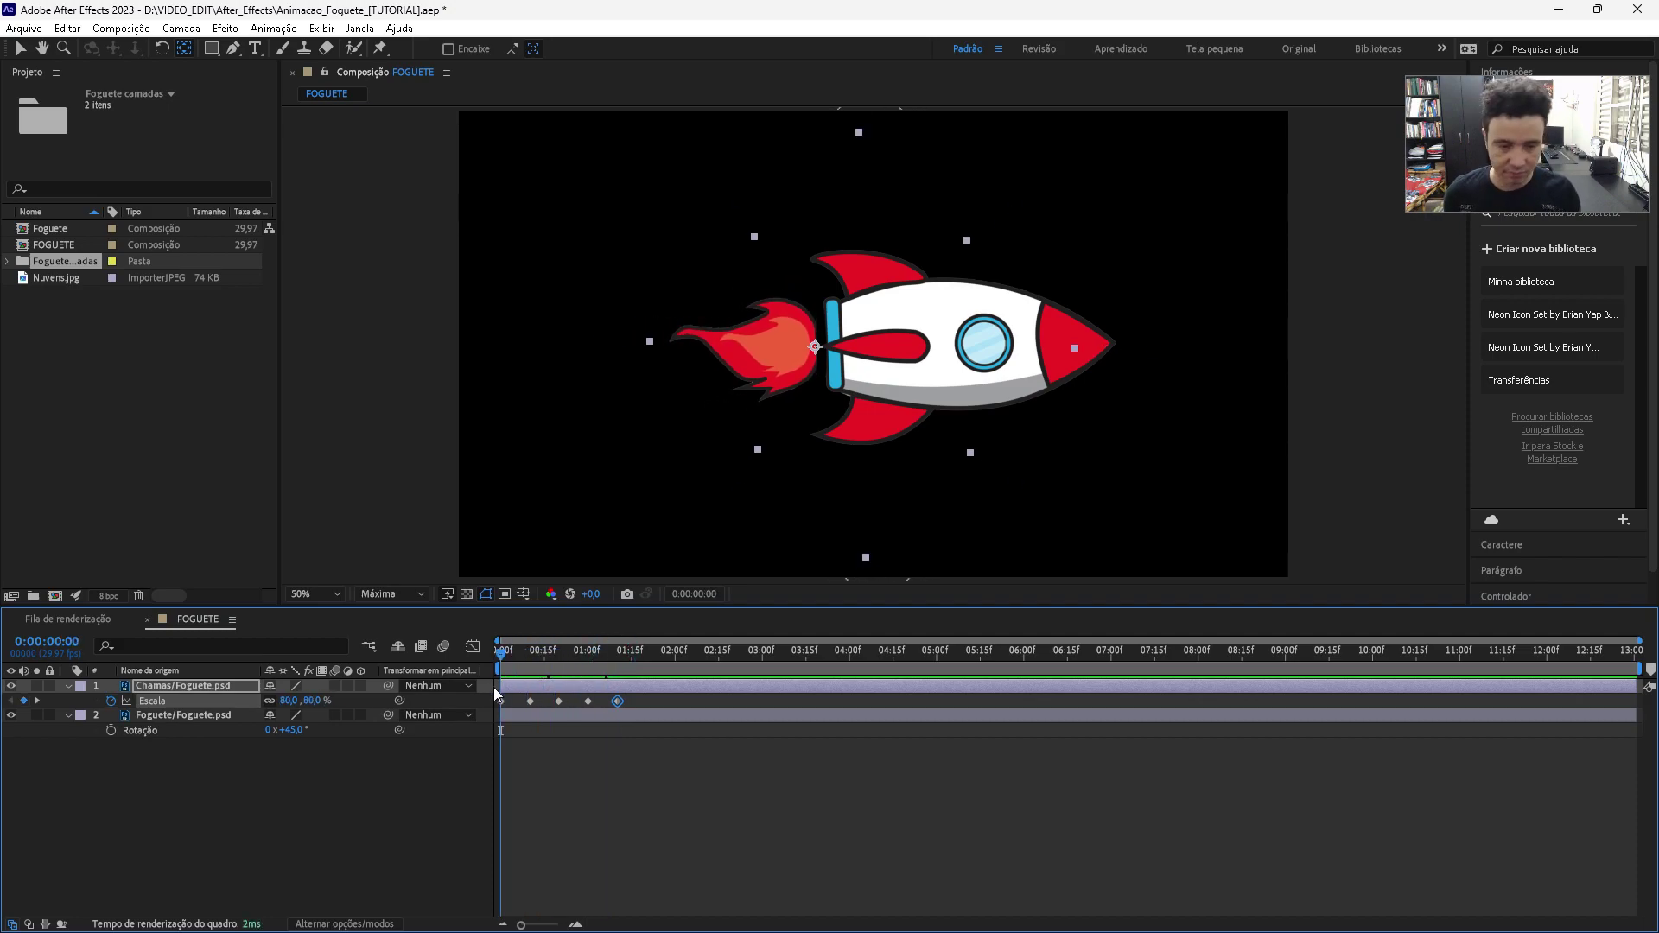
{"action": "key", "text": "space"}
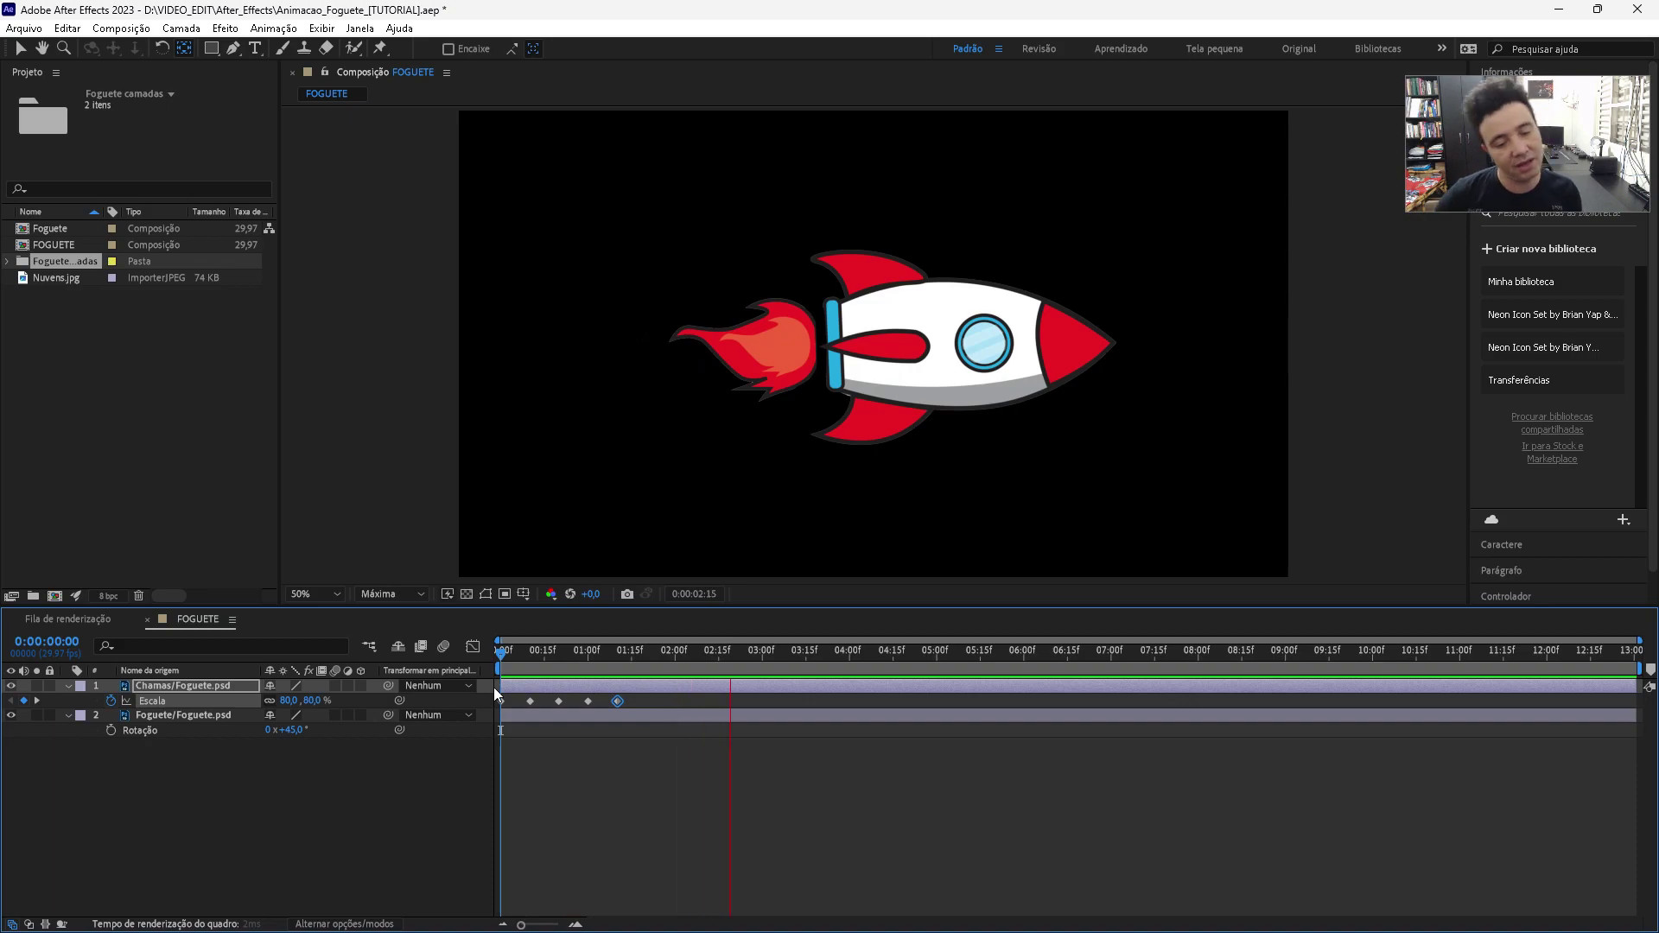
{"action": "key", "text": "space"}
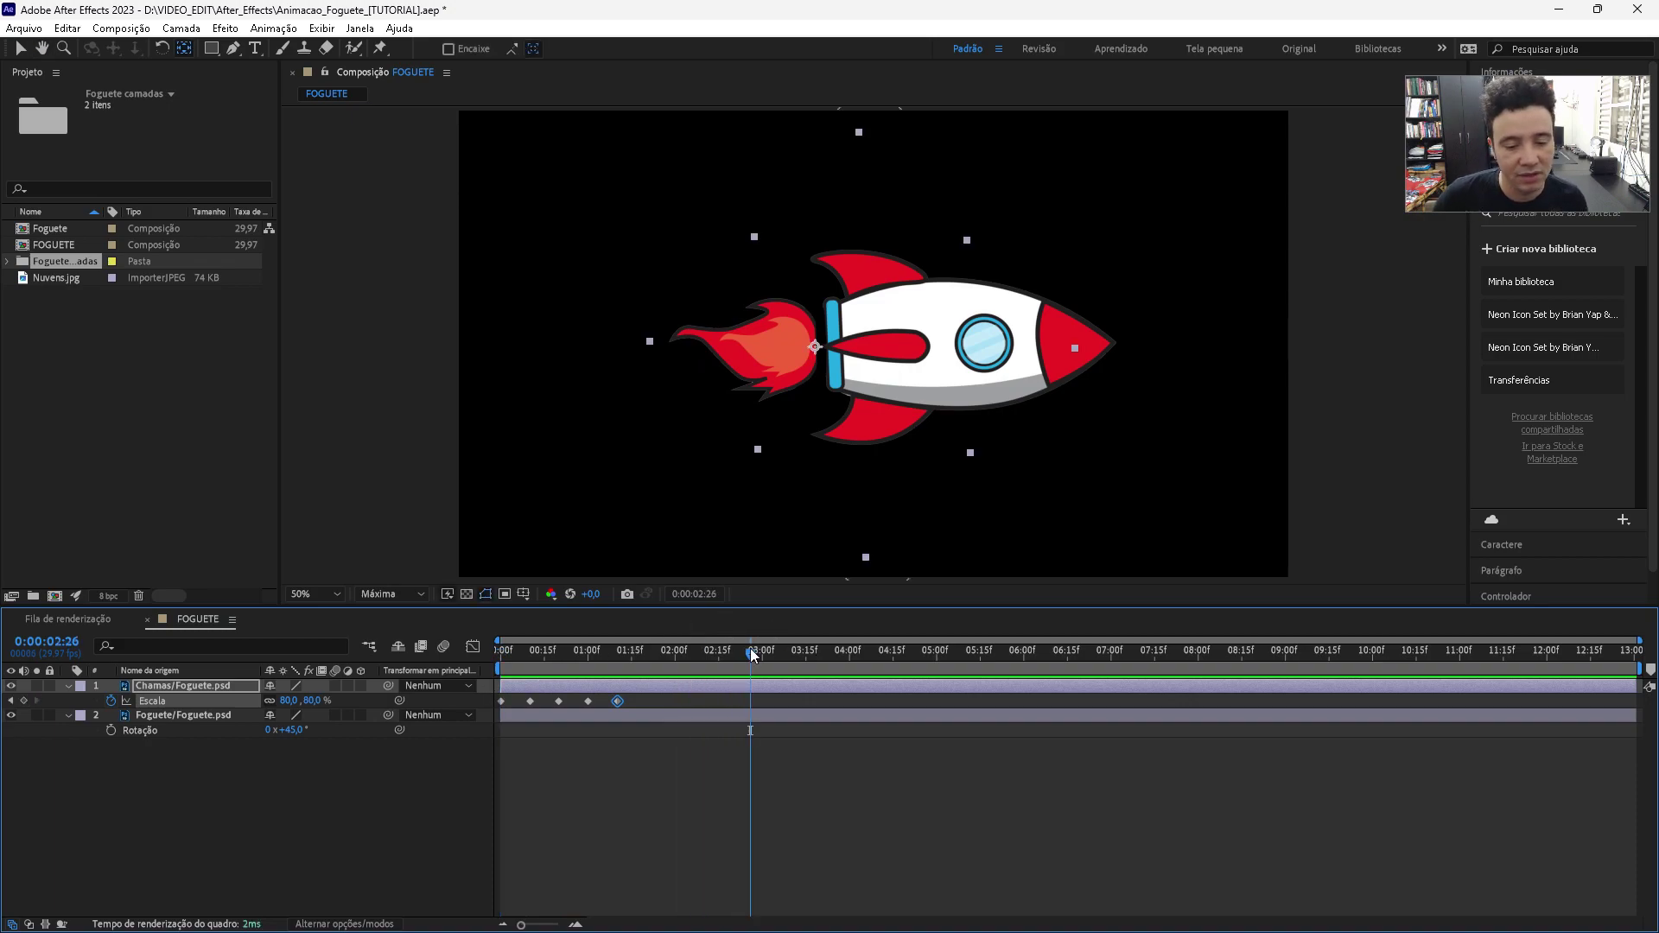
{"action": "left_click_drag", "start_coordinate": [750, 650], "coordinate": [772, 700]}
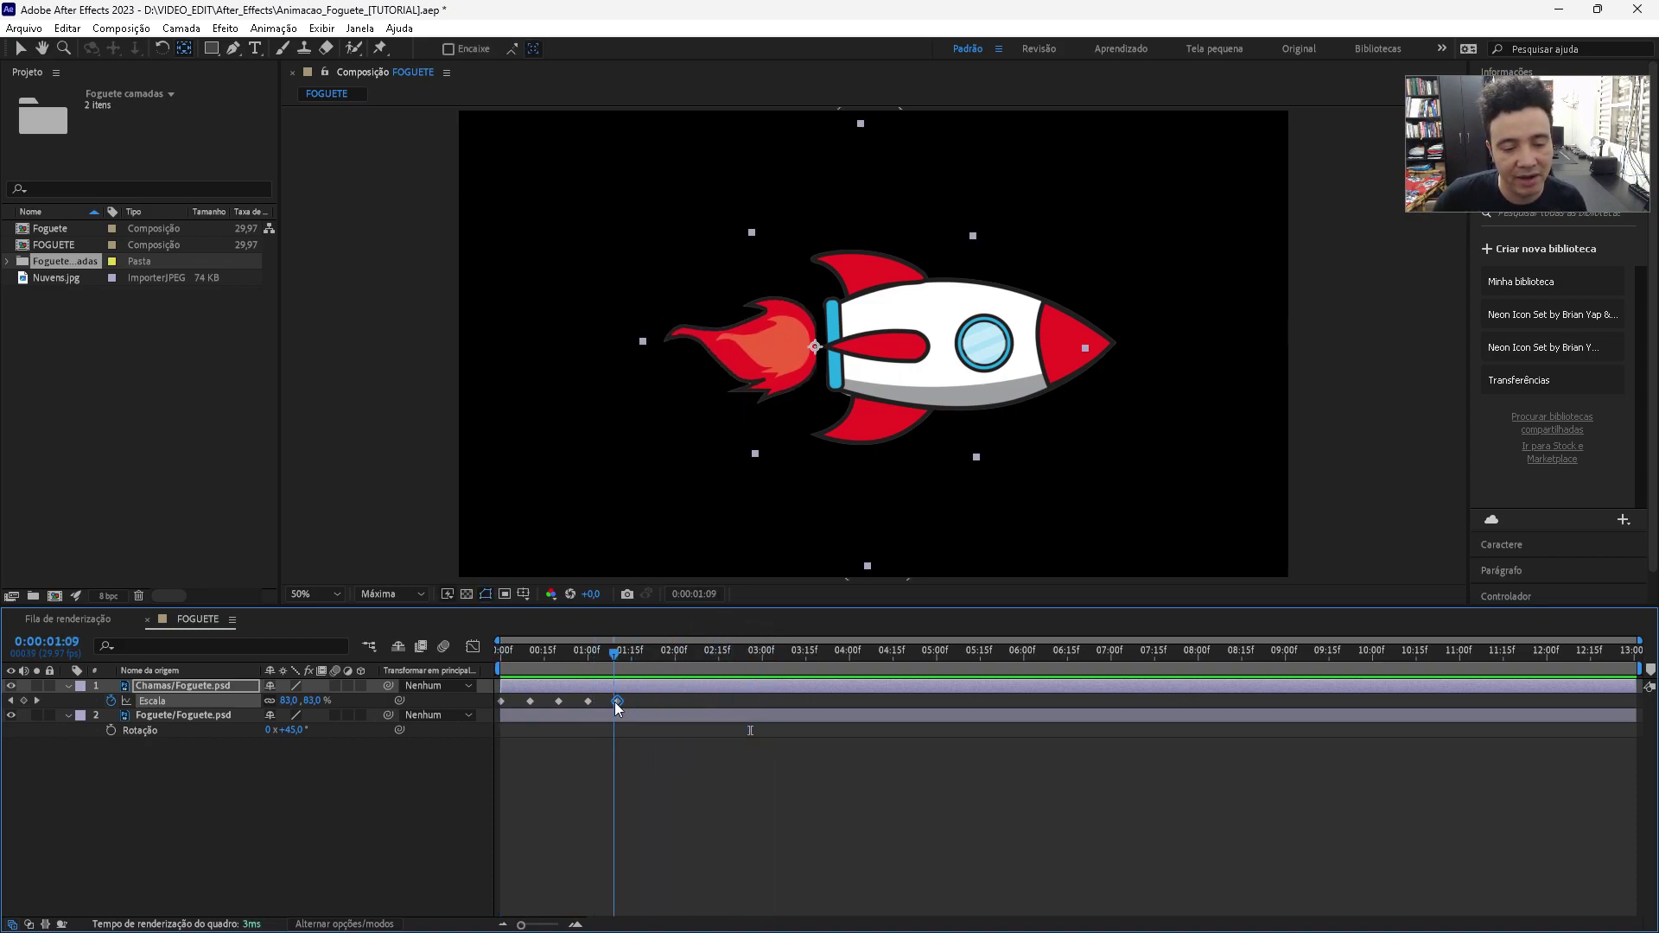
{"action": "left_click_drag", "start_coordinate": [772, 701], "coordinate": [1288, 713]}
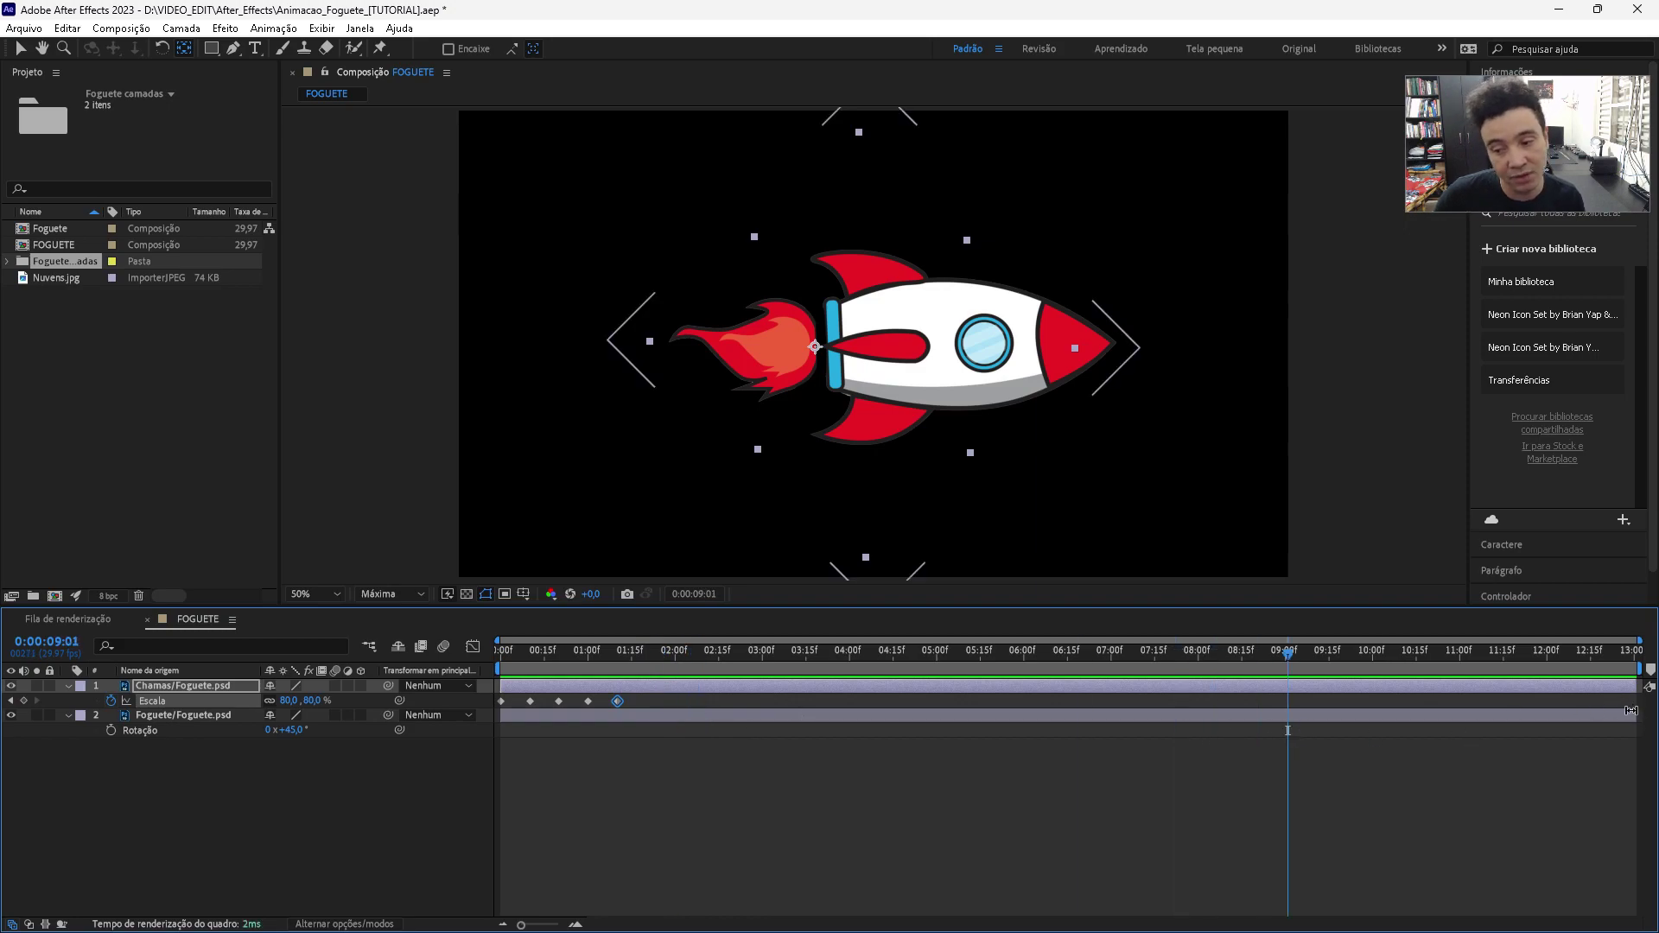
{"action": "left_click_drag", "start_coordinate": [1286, 656], "coordinate": [618, 685]}
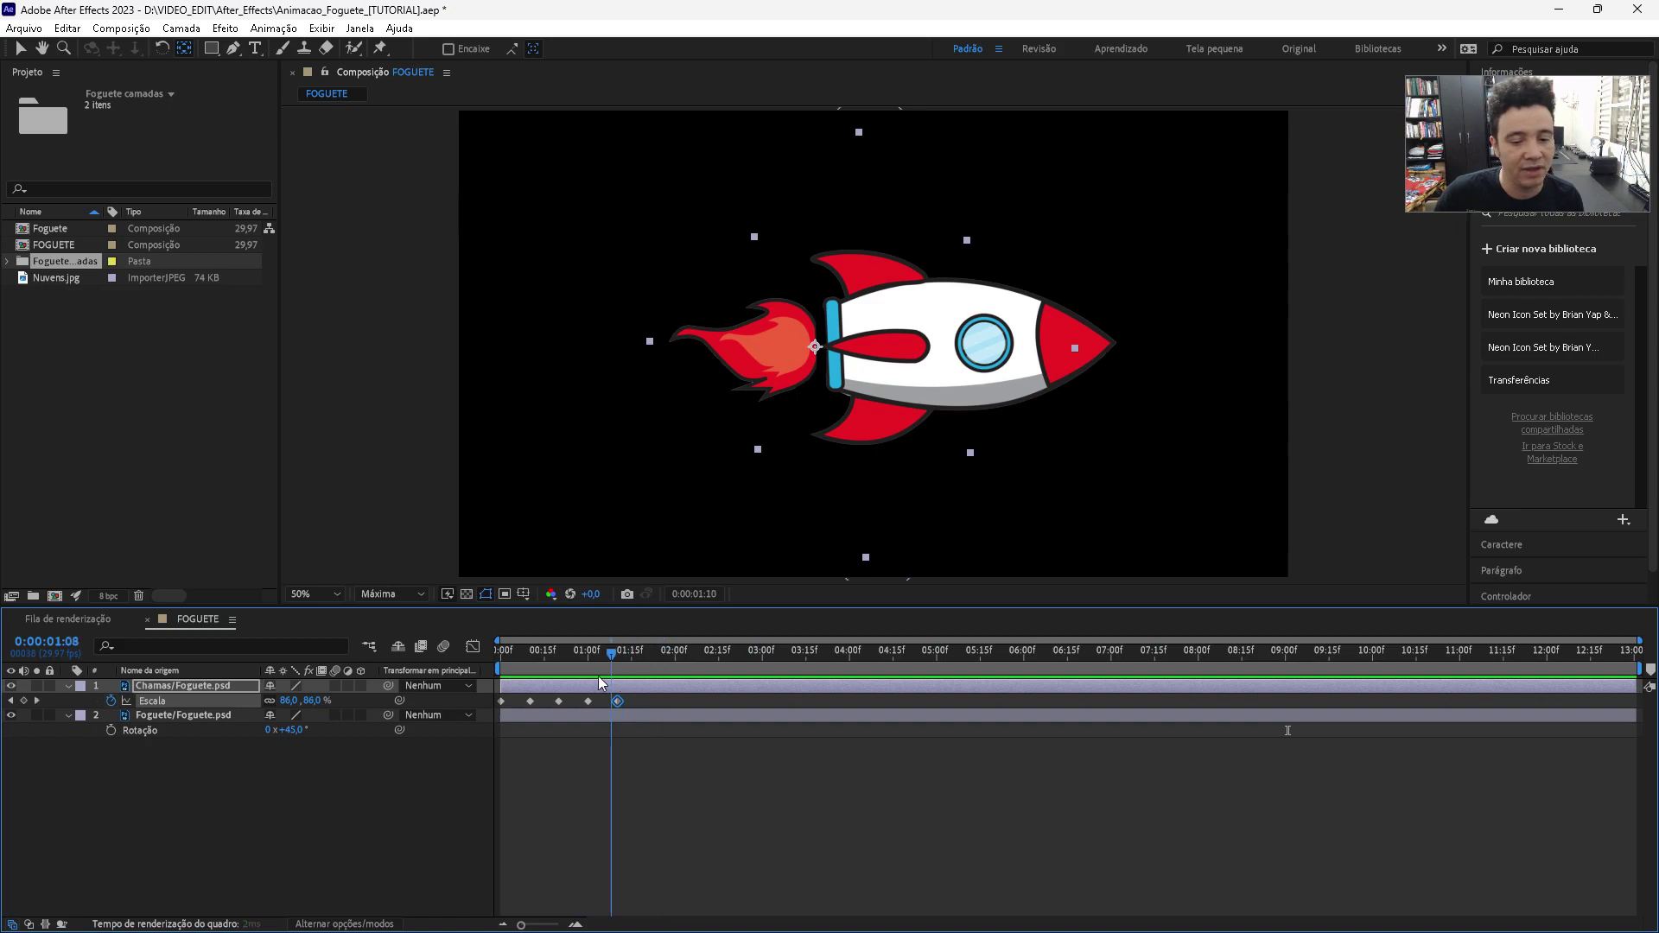
{"action": "mouse_move", "coordinate": [618, 685]}
{"action": "left_mouse_down"}
{"action": "mouse_move", "coordinate": [605, 682]}
{"action": "mouse_move", "coordinate": [617, 671]}
{"action": "left_mouse_up"}
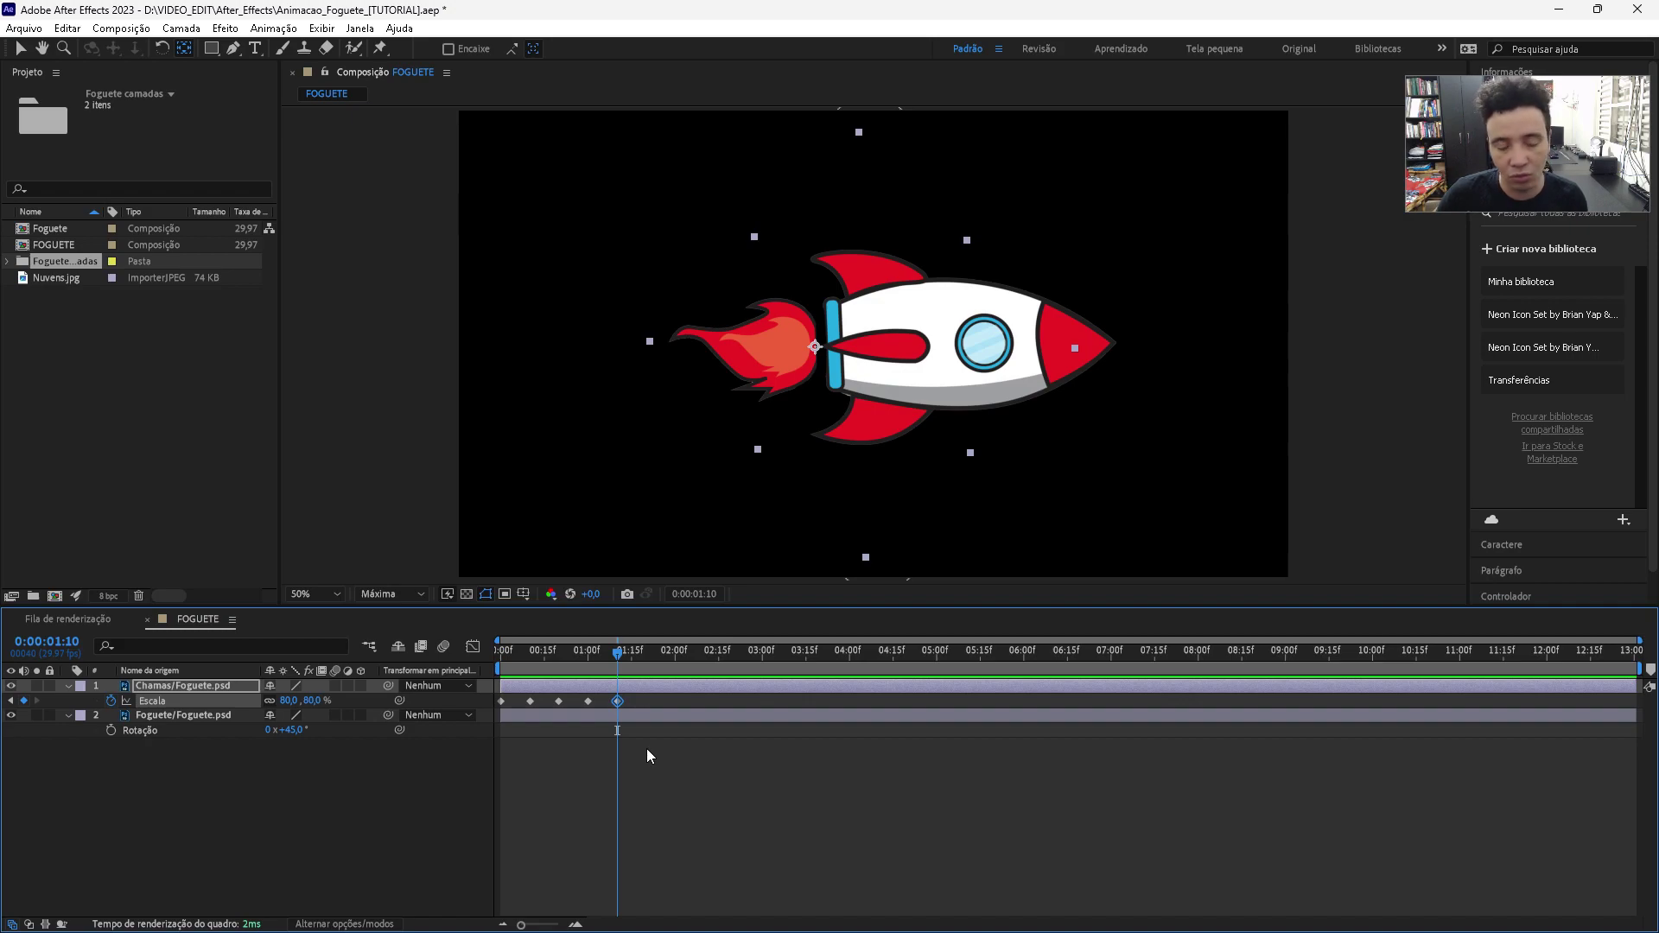
{"action": "left_click", "coordinate": [618, 660]}
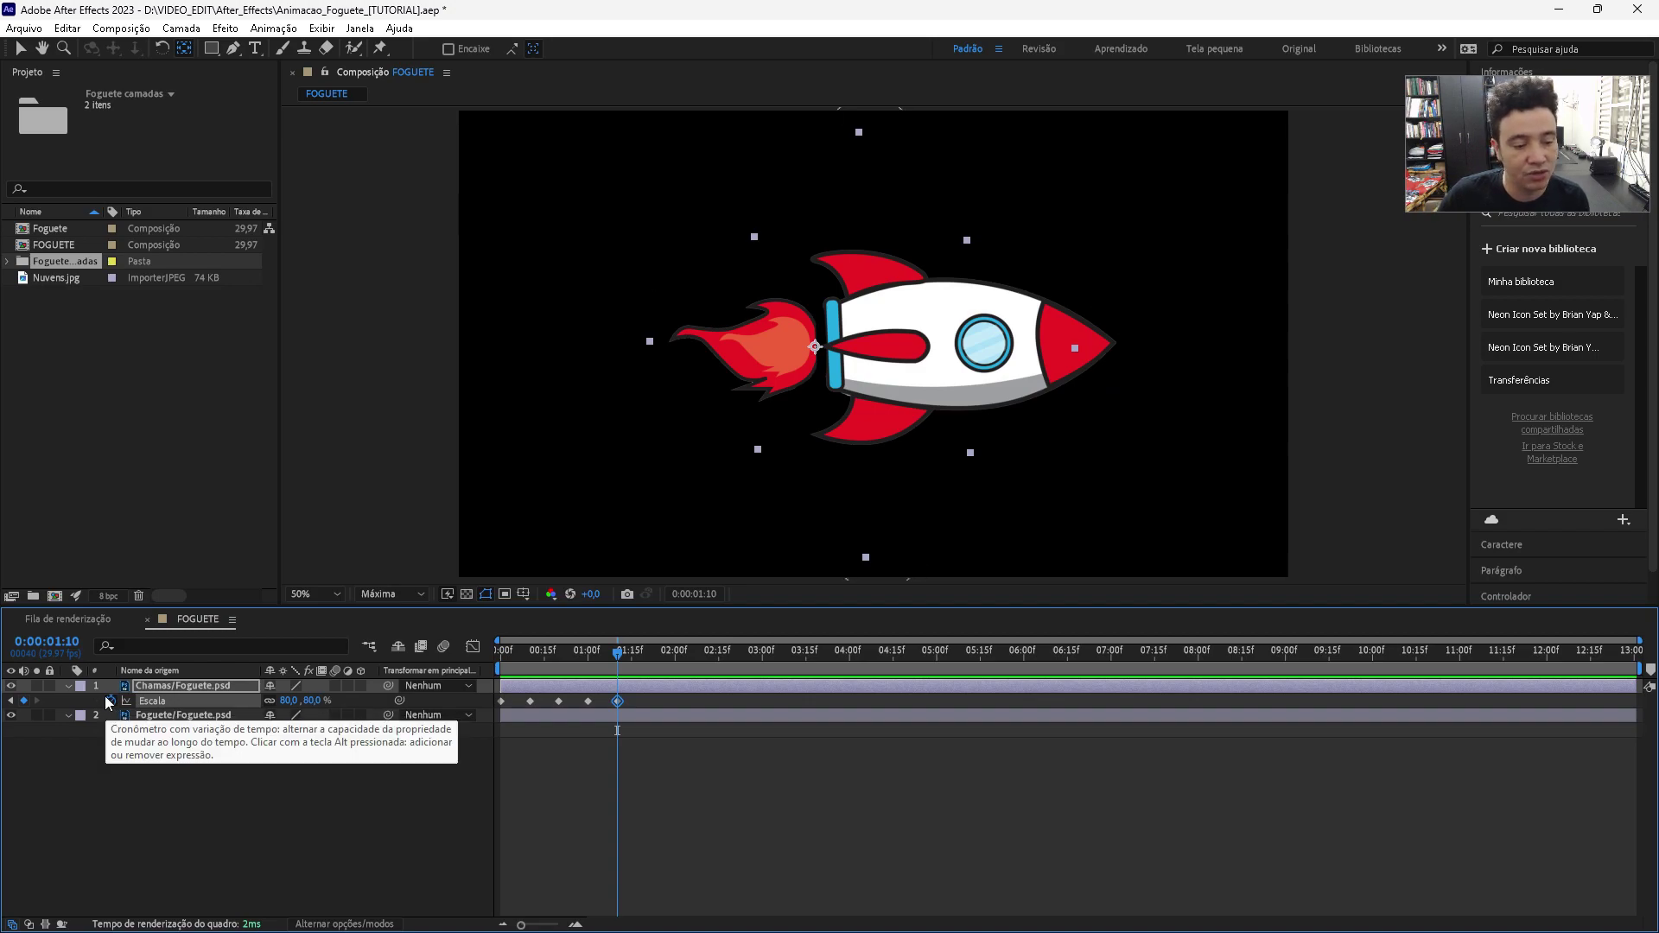
- Add a loopOut() expression on a new line beneath transform.scale in the Chamas Scale property
{"action": "key", "text": "r"}
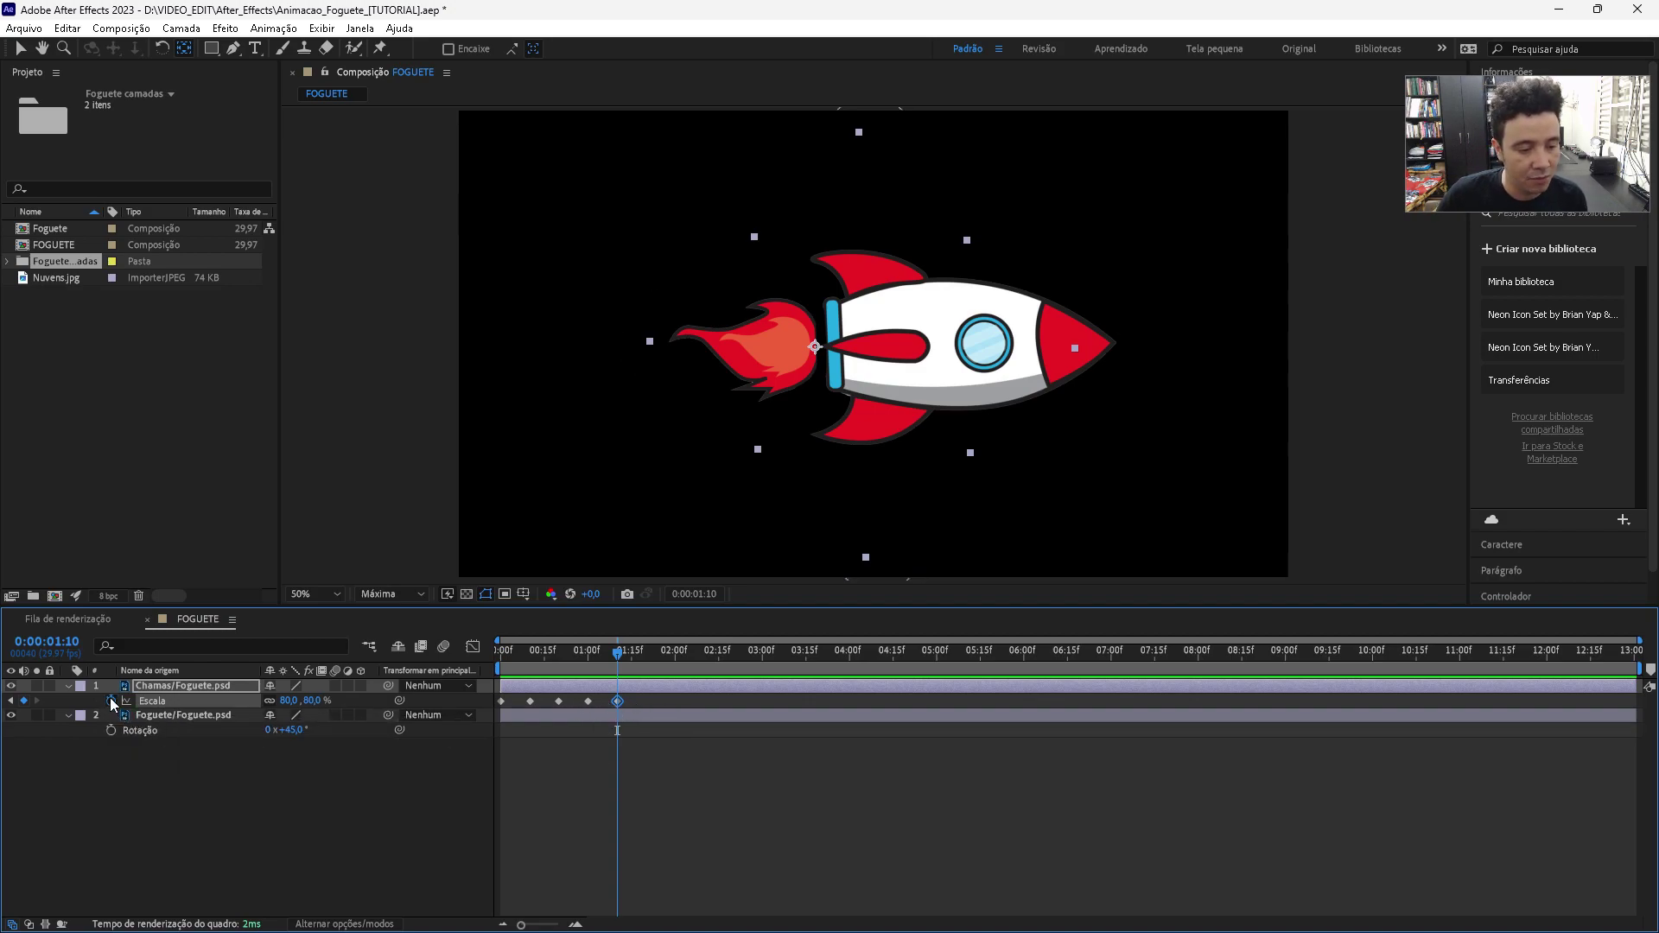
{"action": "left_click", "coordinate": [110, 700], "text": "alt"}
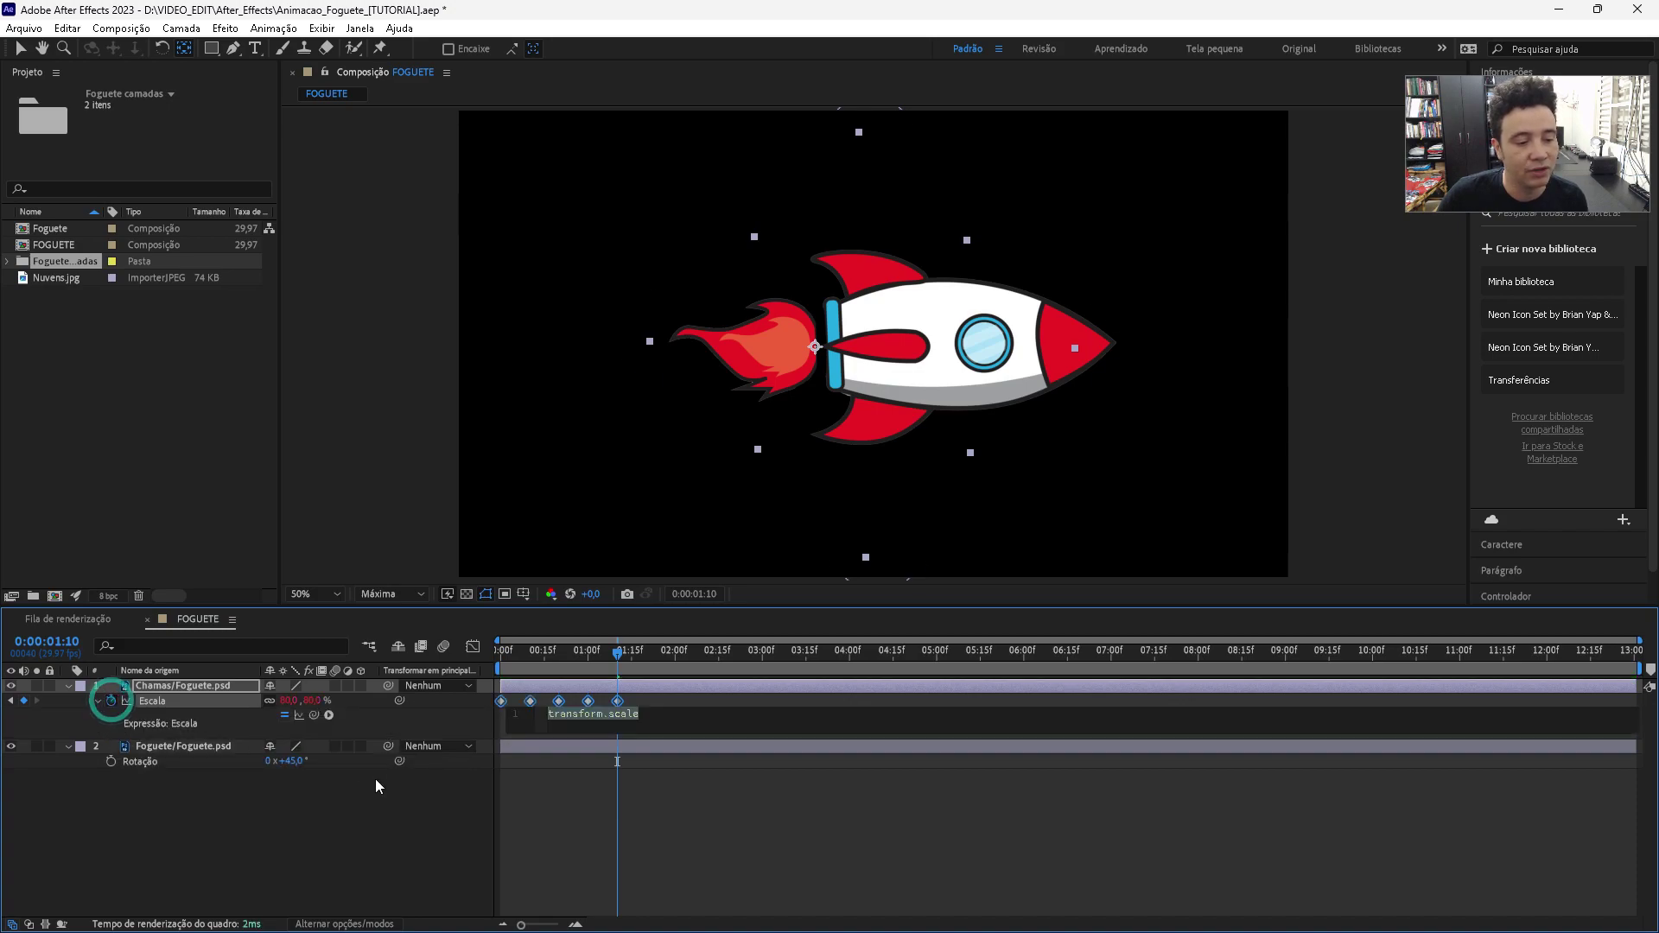
{"action": "left_click", "coordinate": [656, 717]}
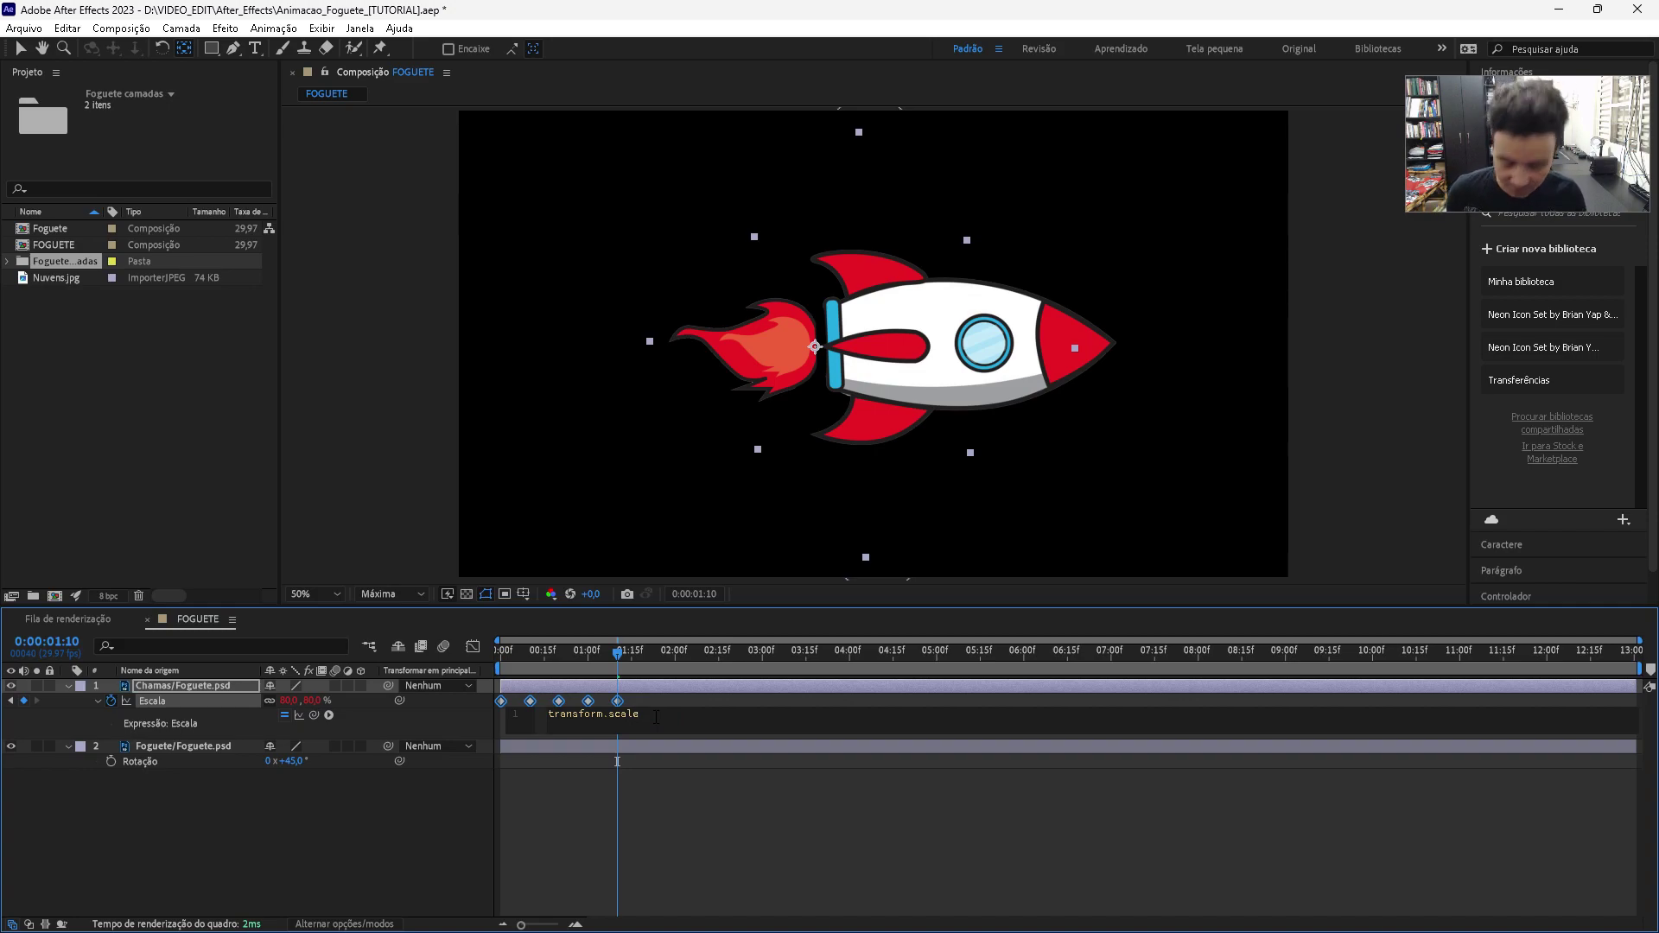
{"action": "key", "text": "Return"}
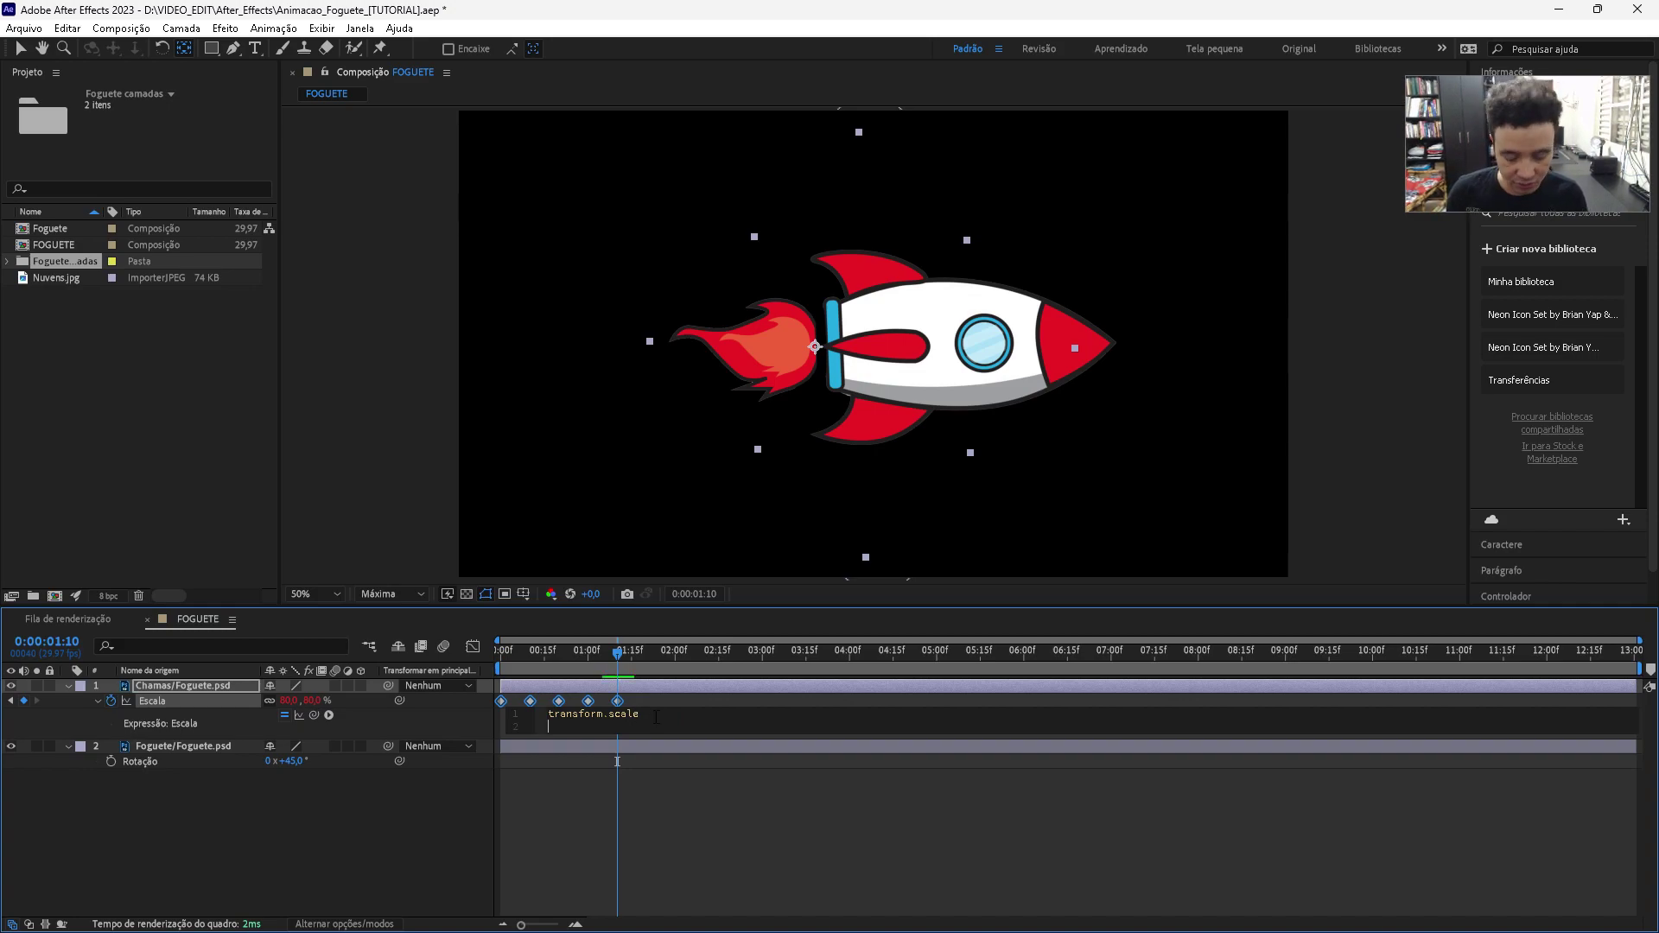
{"action": "type", "text": "loo"}
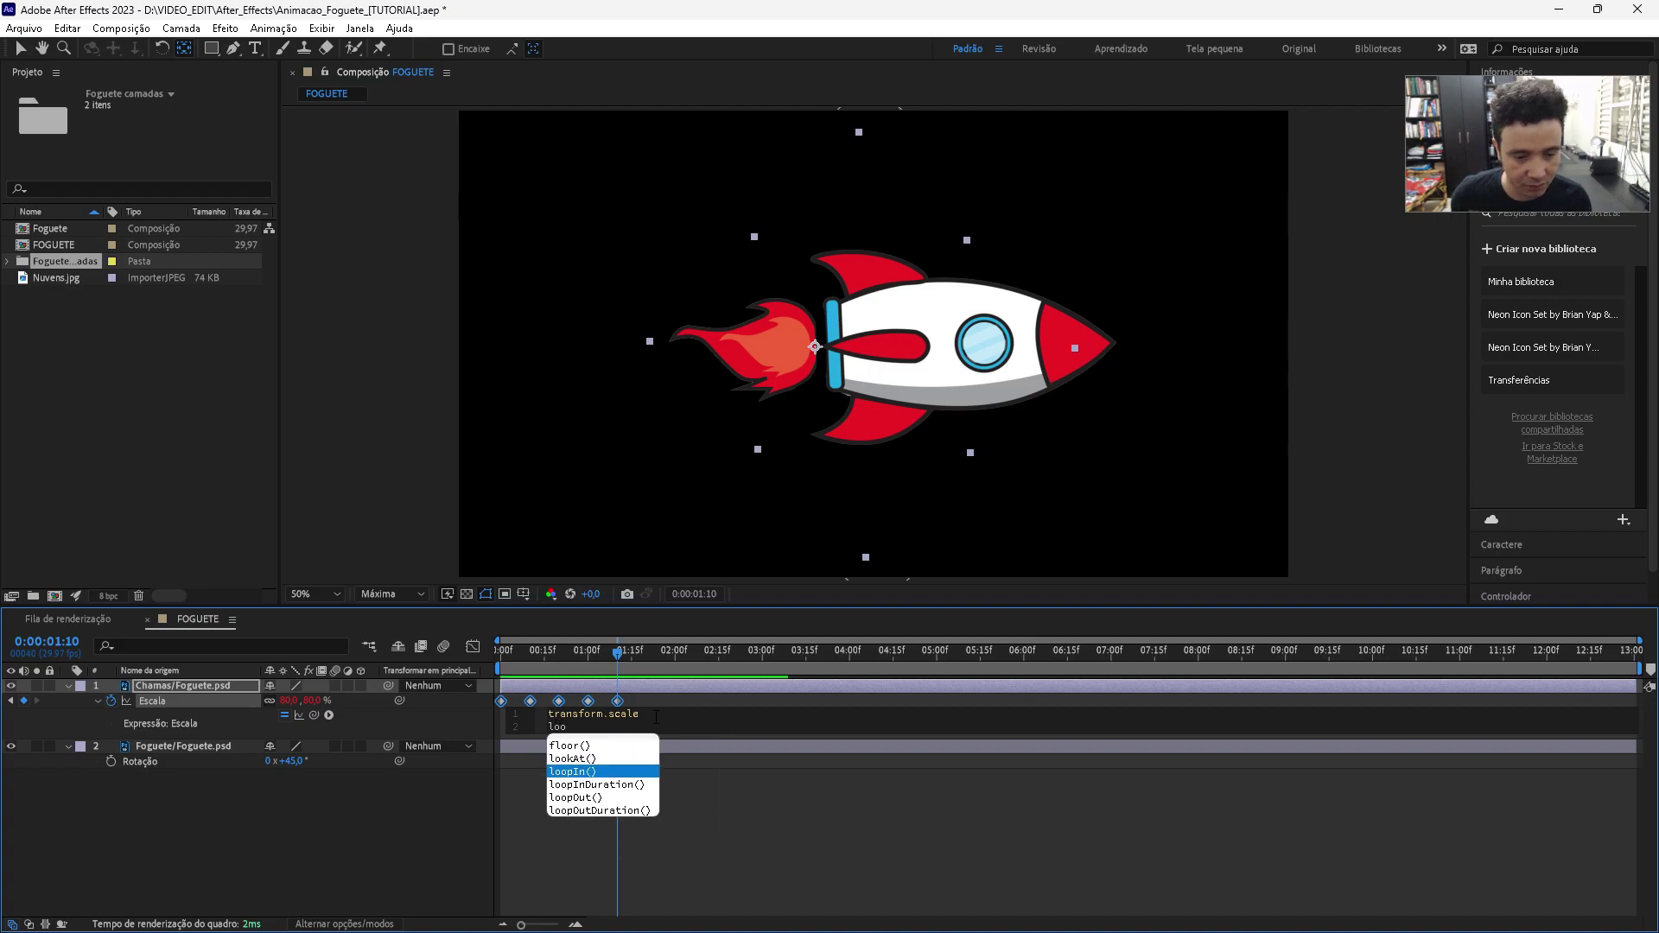
{"action": "key", "text": "Down"}
{"action": "key", "text": "Down"}
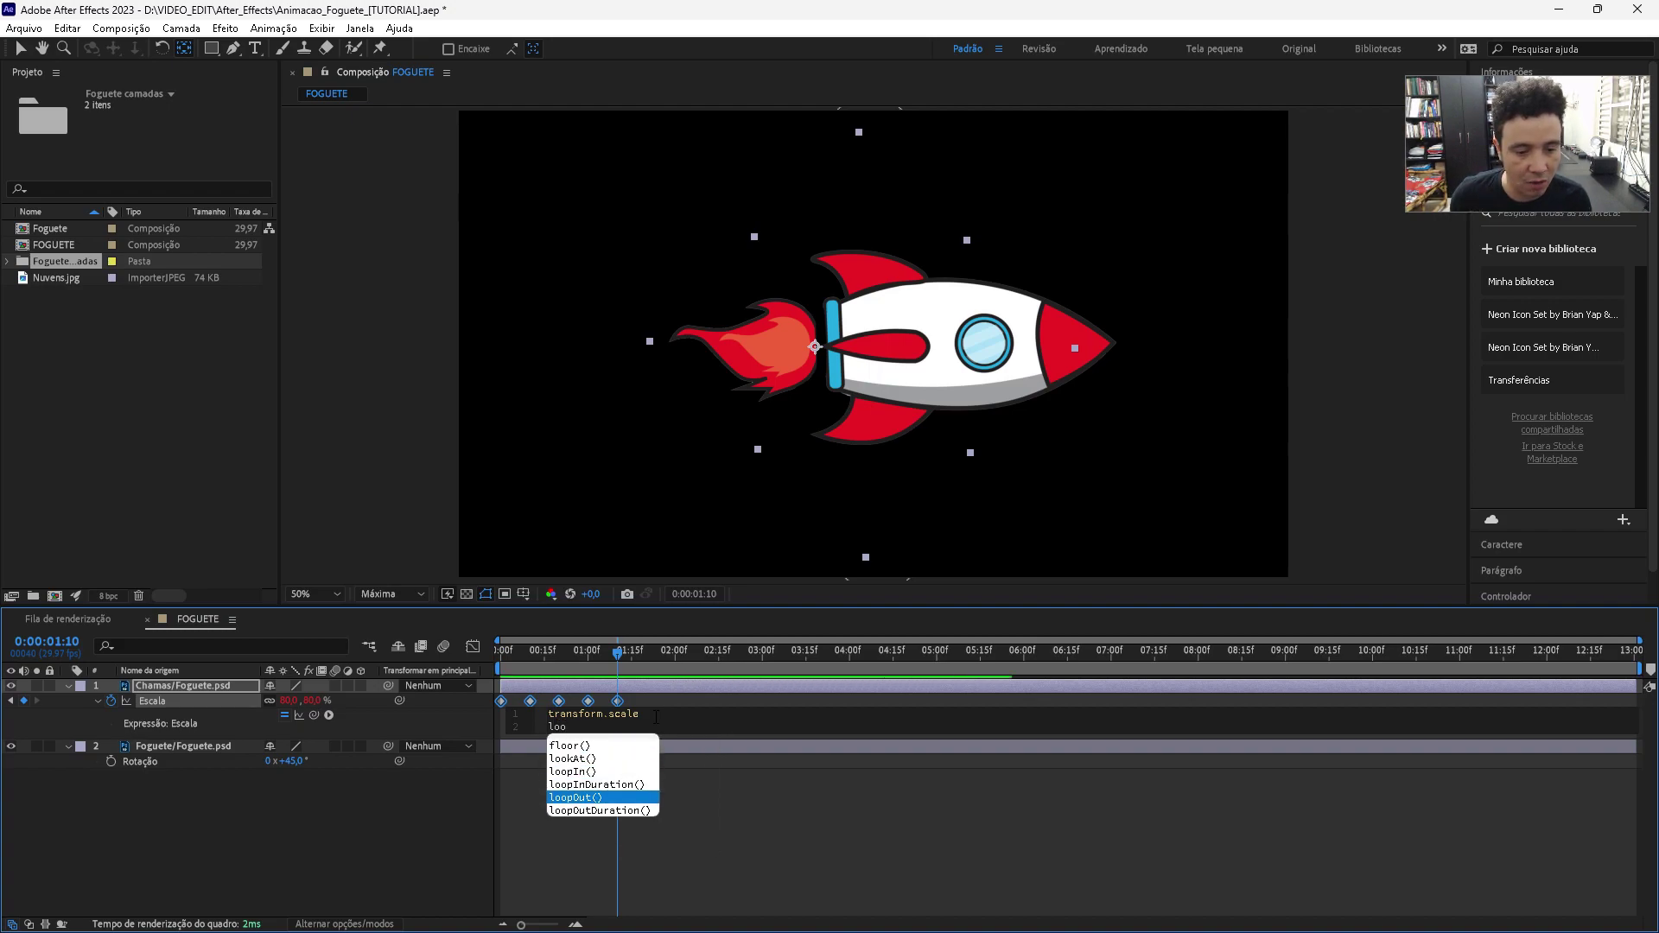
{"action": "key", "text": "Return"}
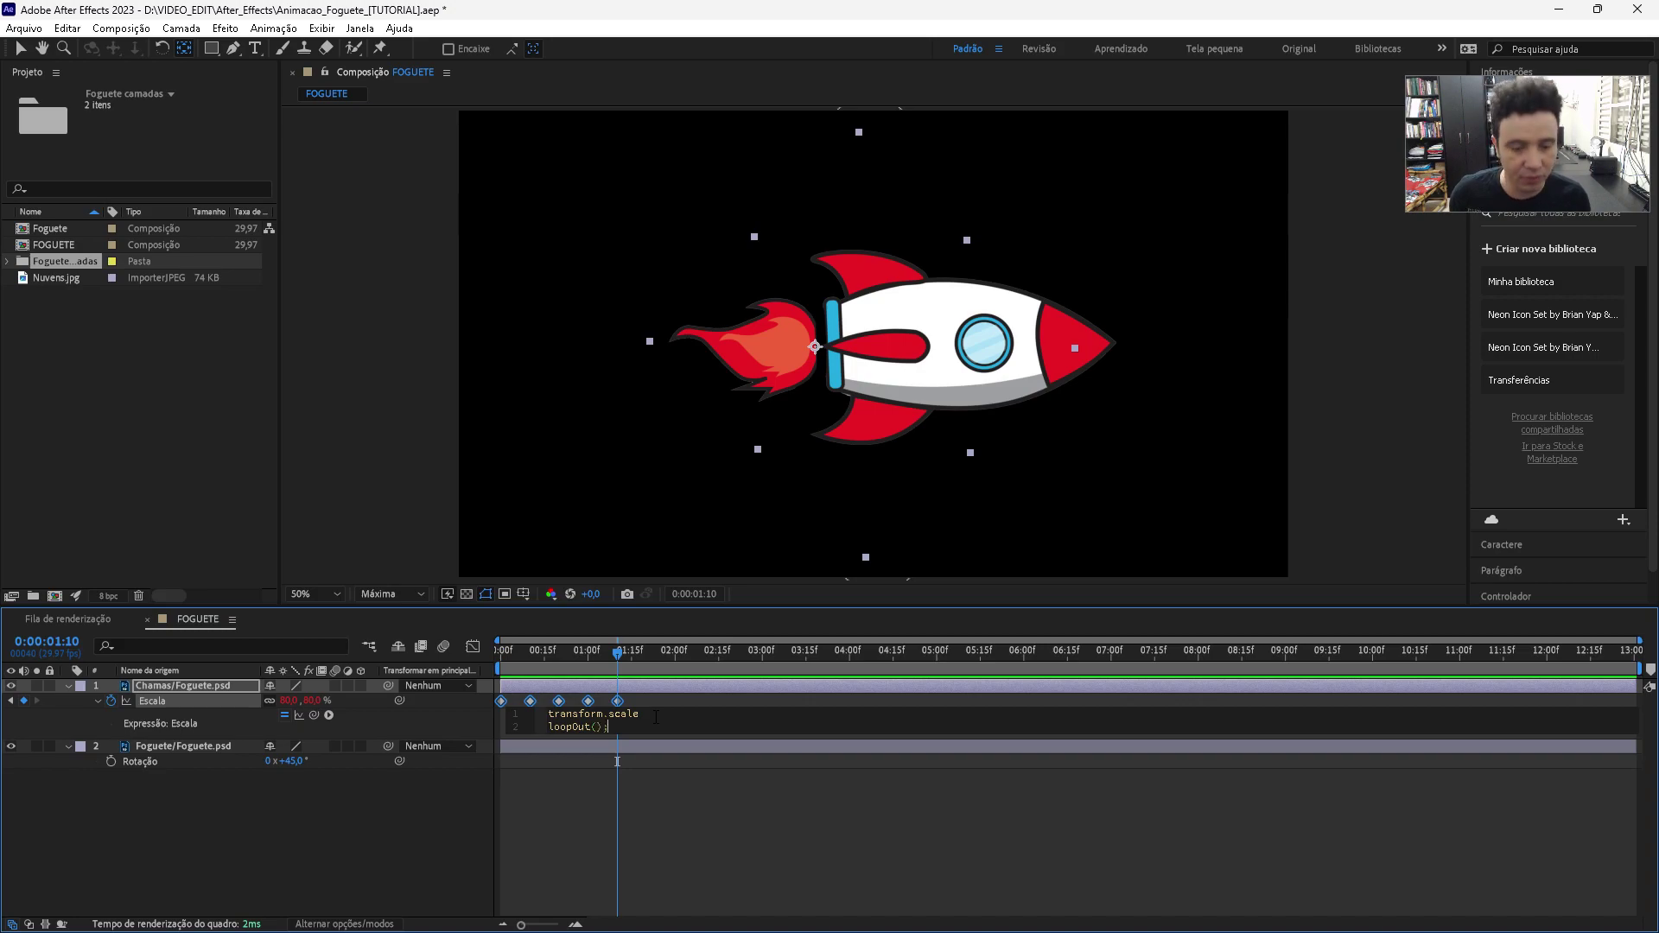
- Preview the looping flame pulse from 0:00, then collapse the Chamas layer's properties
{"action": "left_click", "coordinate": [689, 820]}
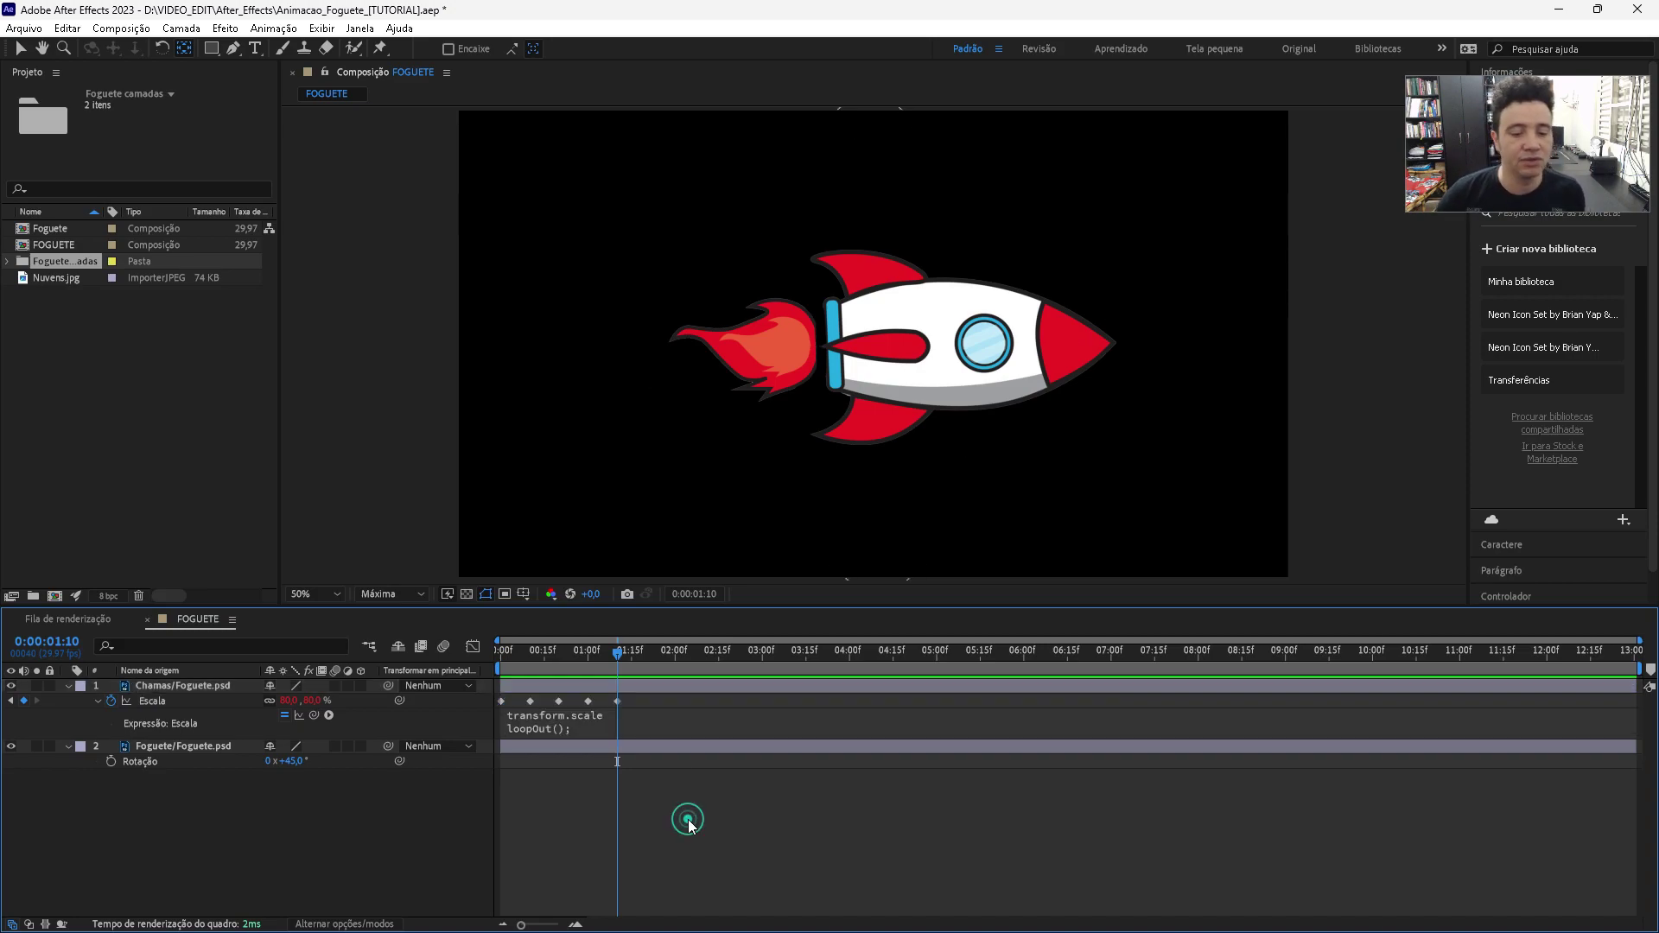
{"action": "left_click_drag", "start_coordinate": [613, 654], "coordinate": [438, 677]}
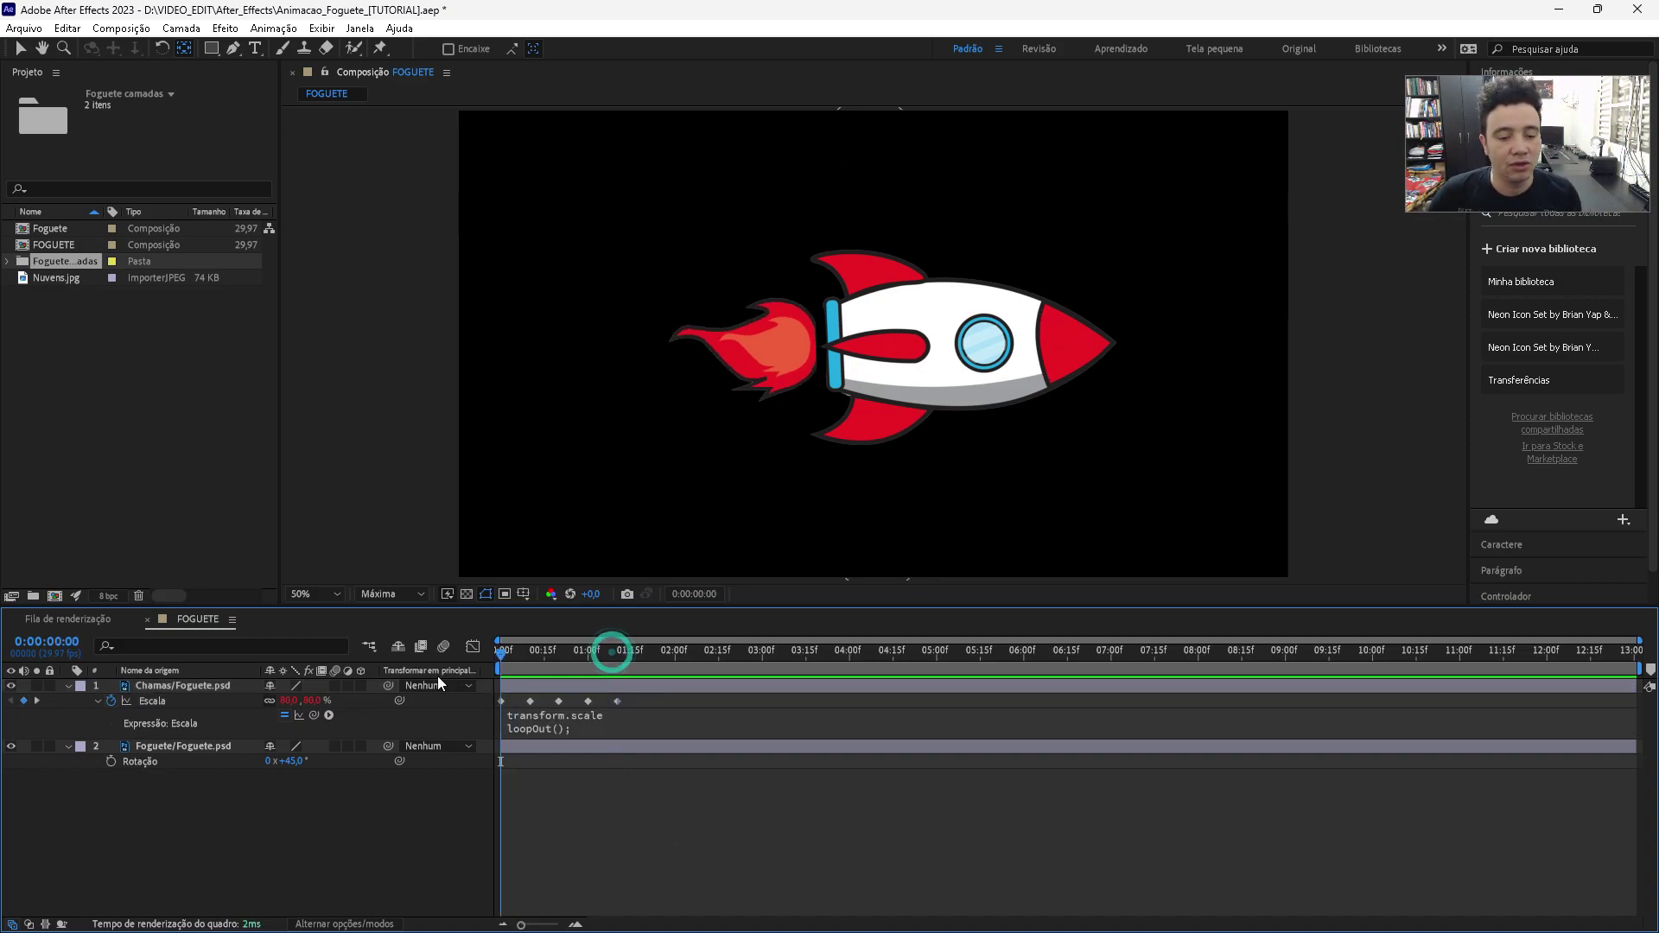
{"action": "key", "text": "space"}
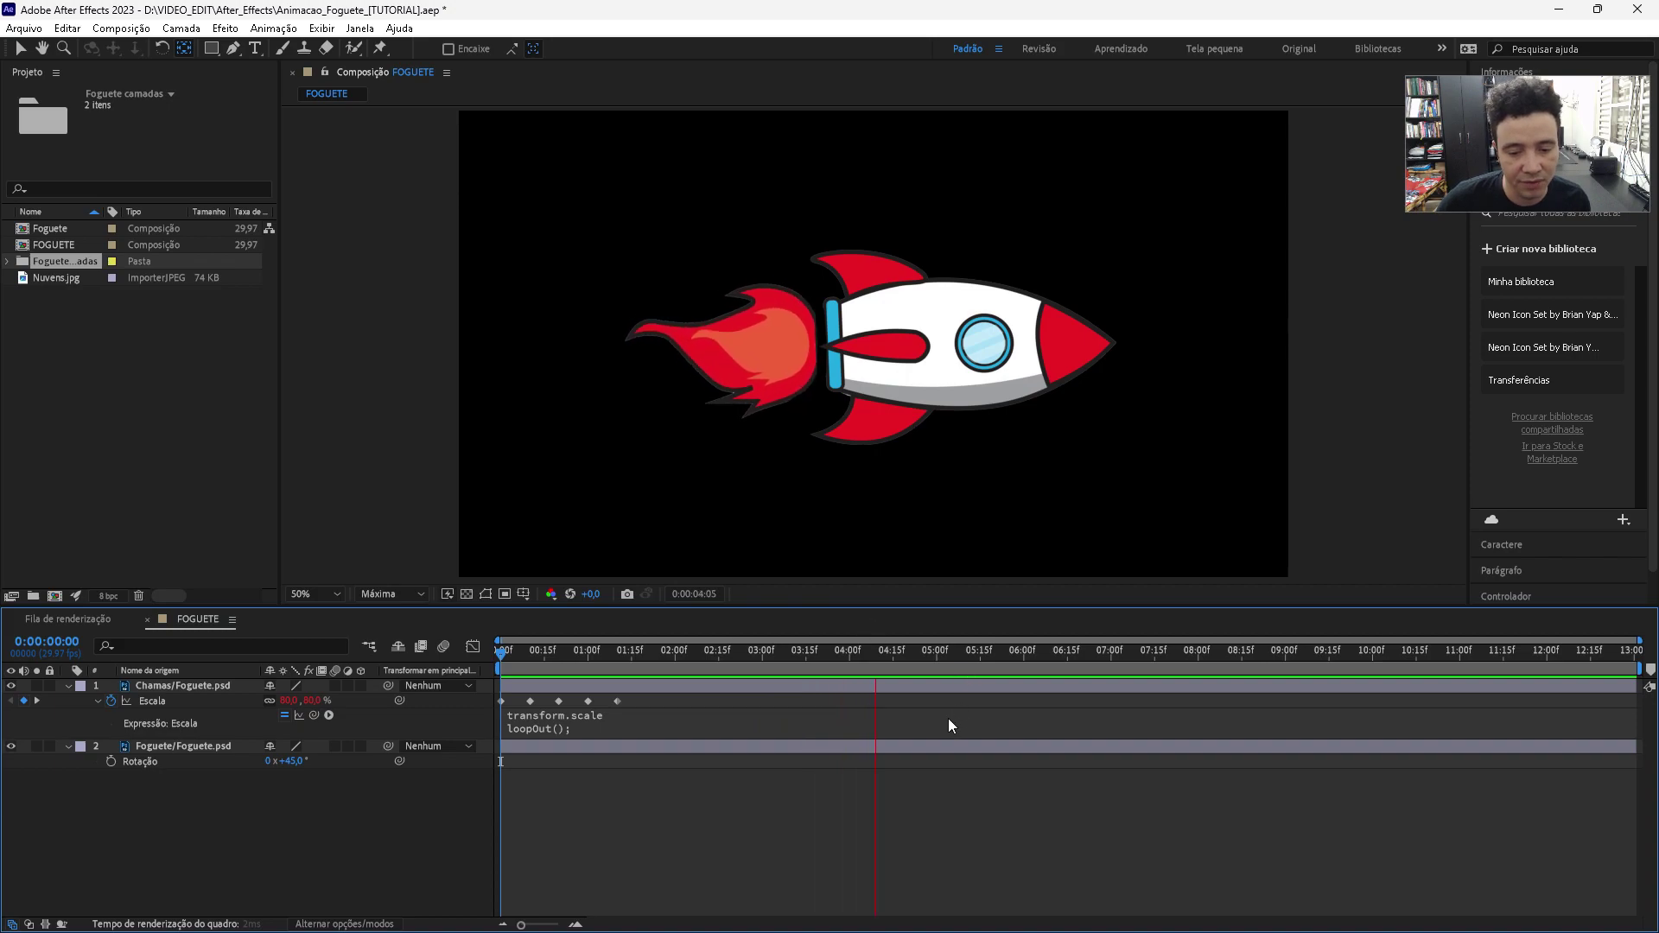
{"action": "left_click", "coordinate": [899, 651]}
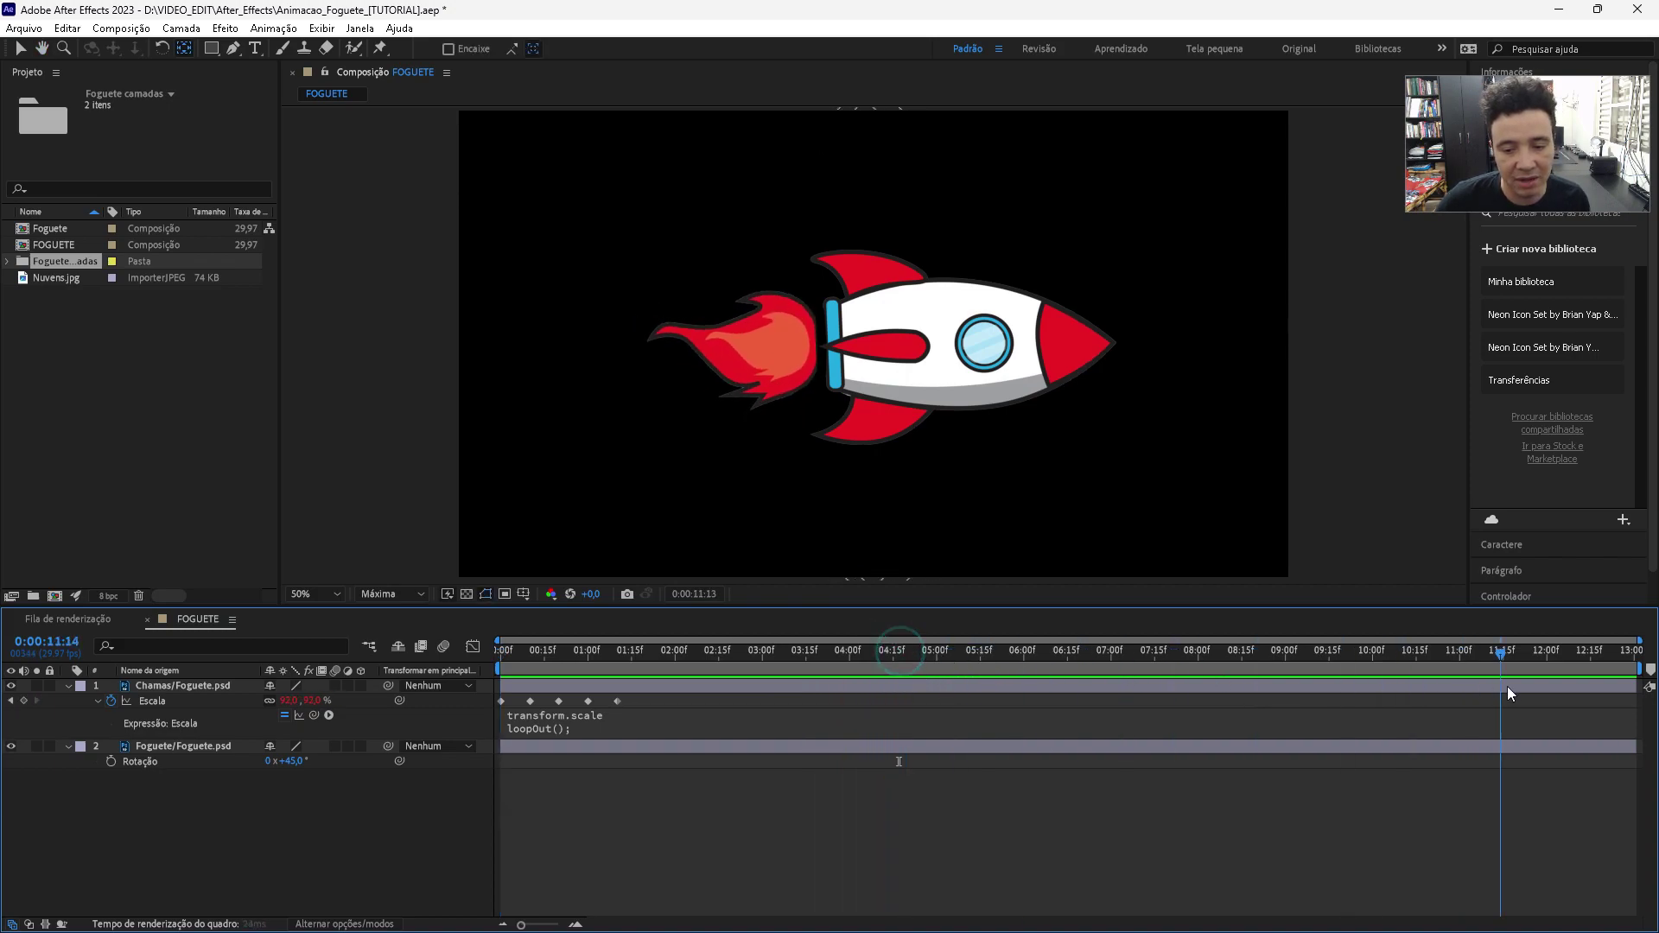
{"action": "left_click_drag", "start_coordinate": [1130, 683], "coordinate": [501, 704]}
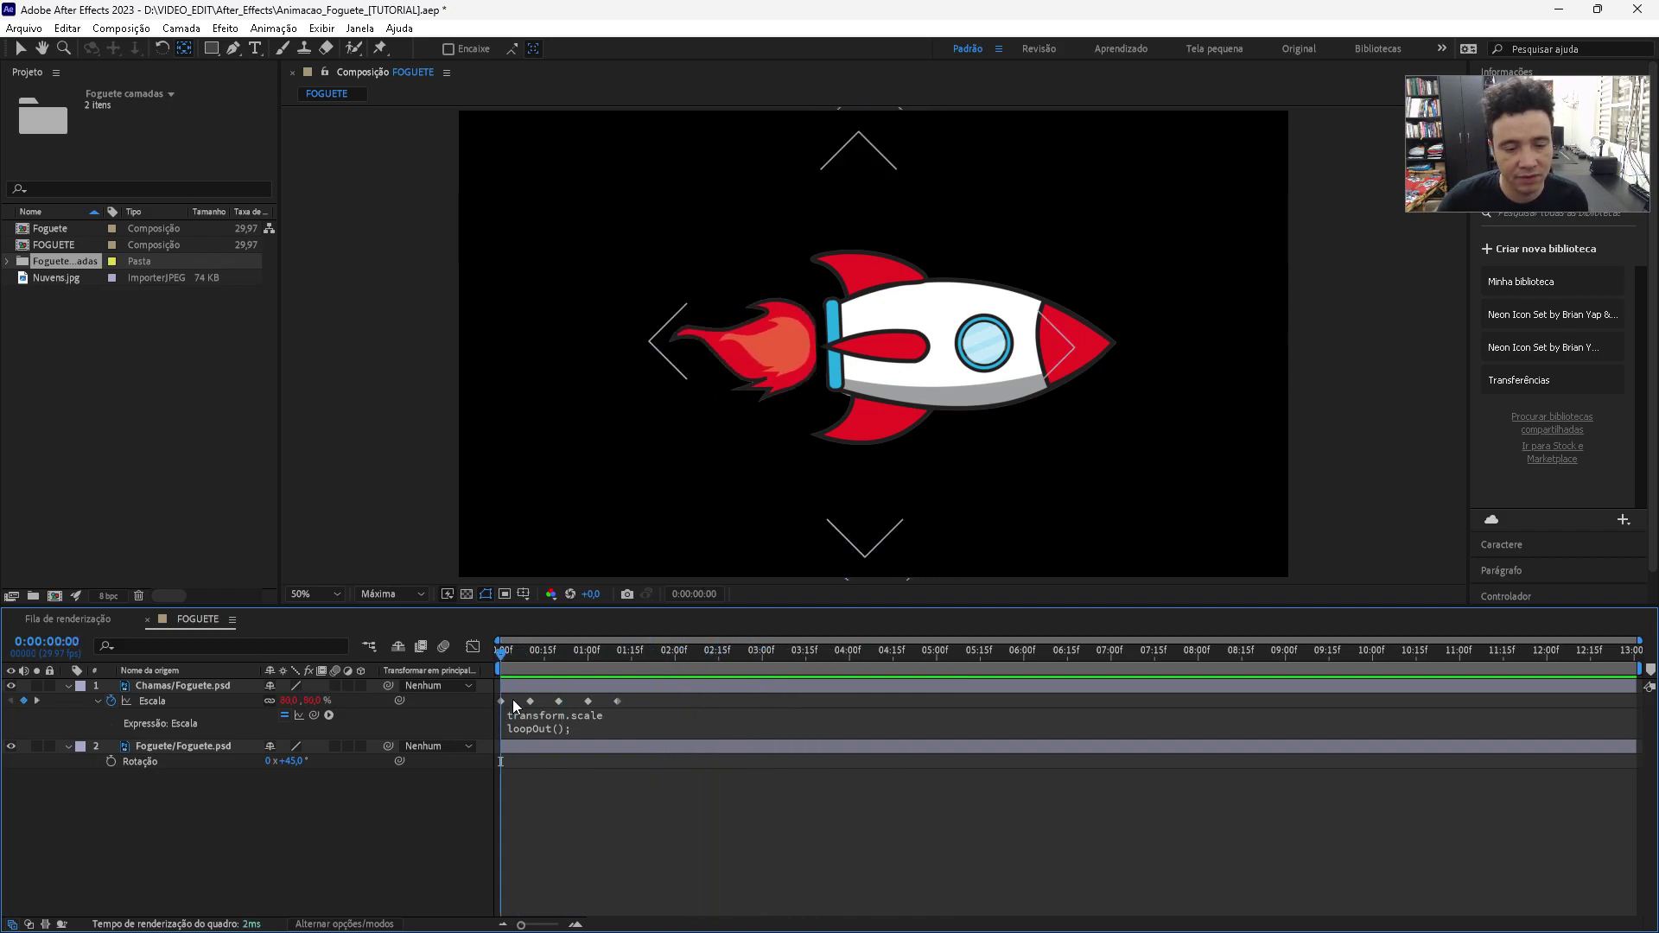
{"action": "key", "text": "space"}
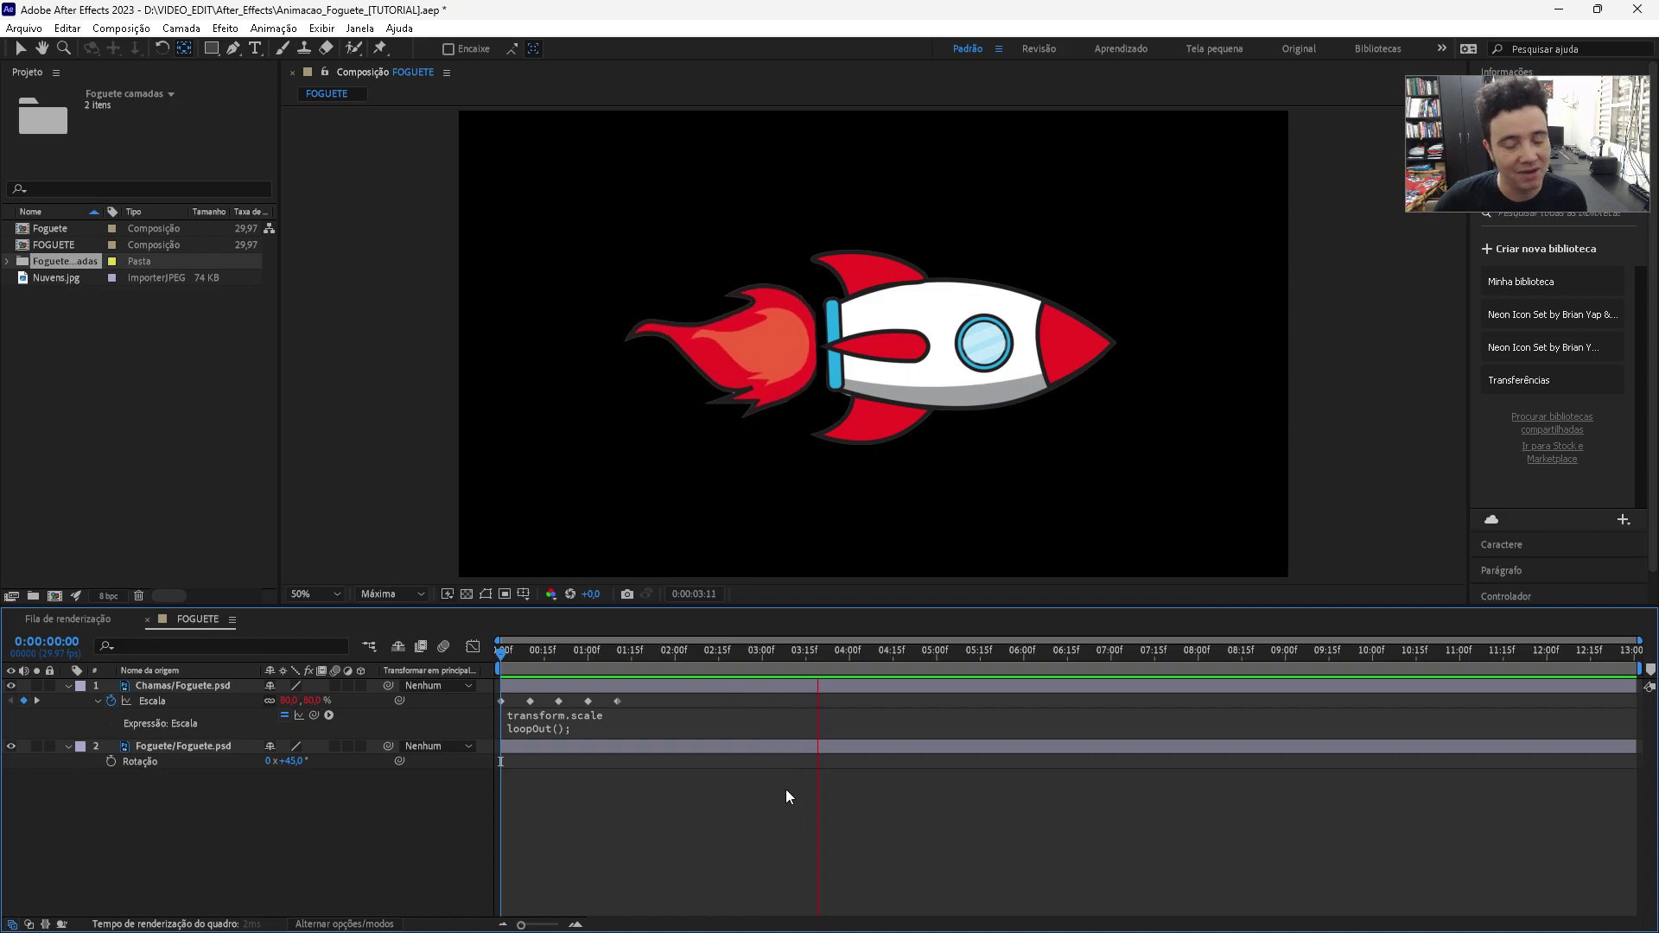
{"action": "key", "text": "space"}
{"action": "key", "text": "Home"}
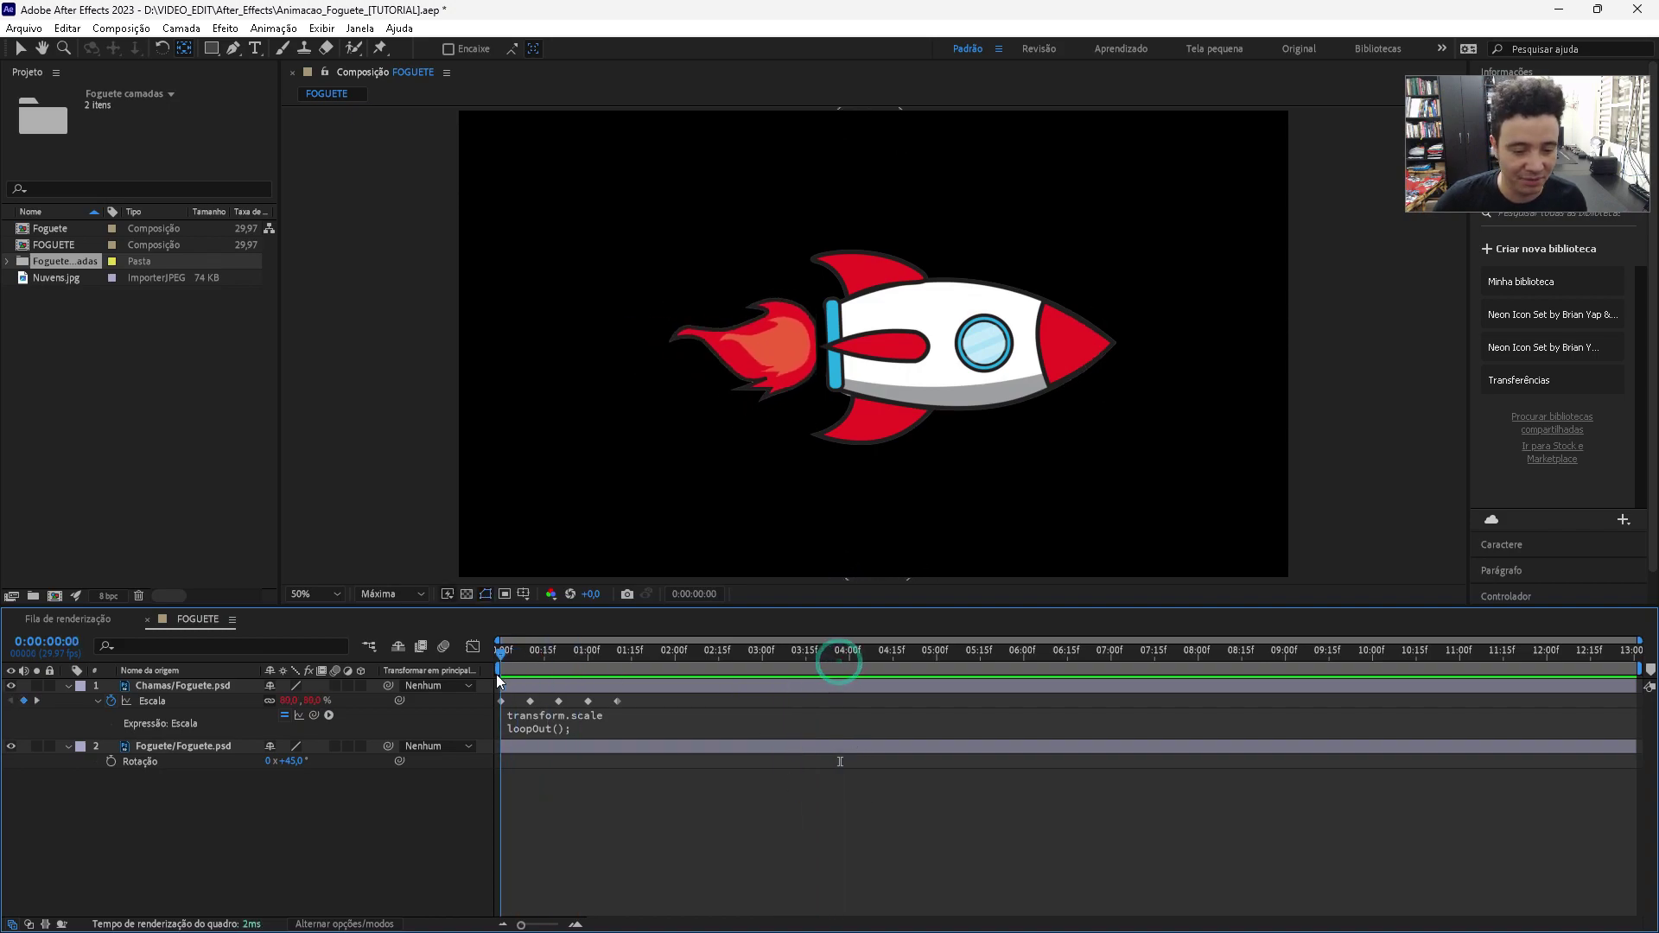
{"action": "left_click", "coordinate": [69, 686]}
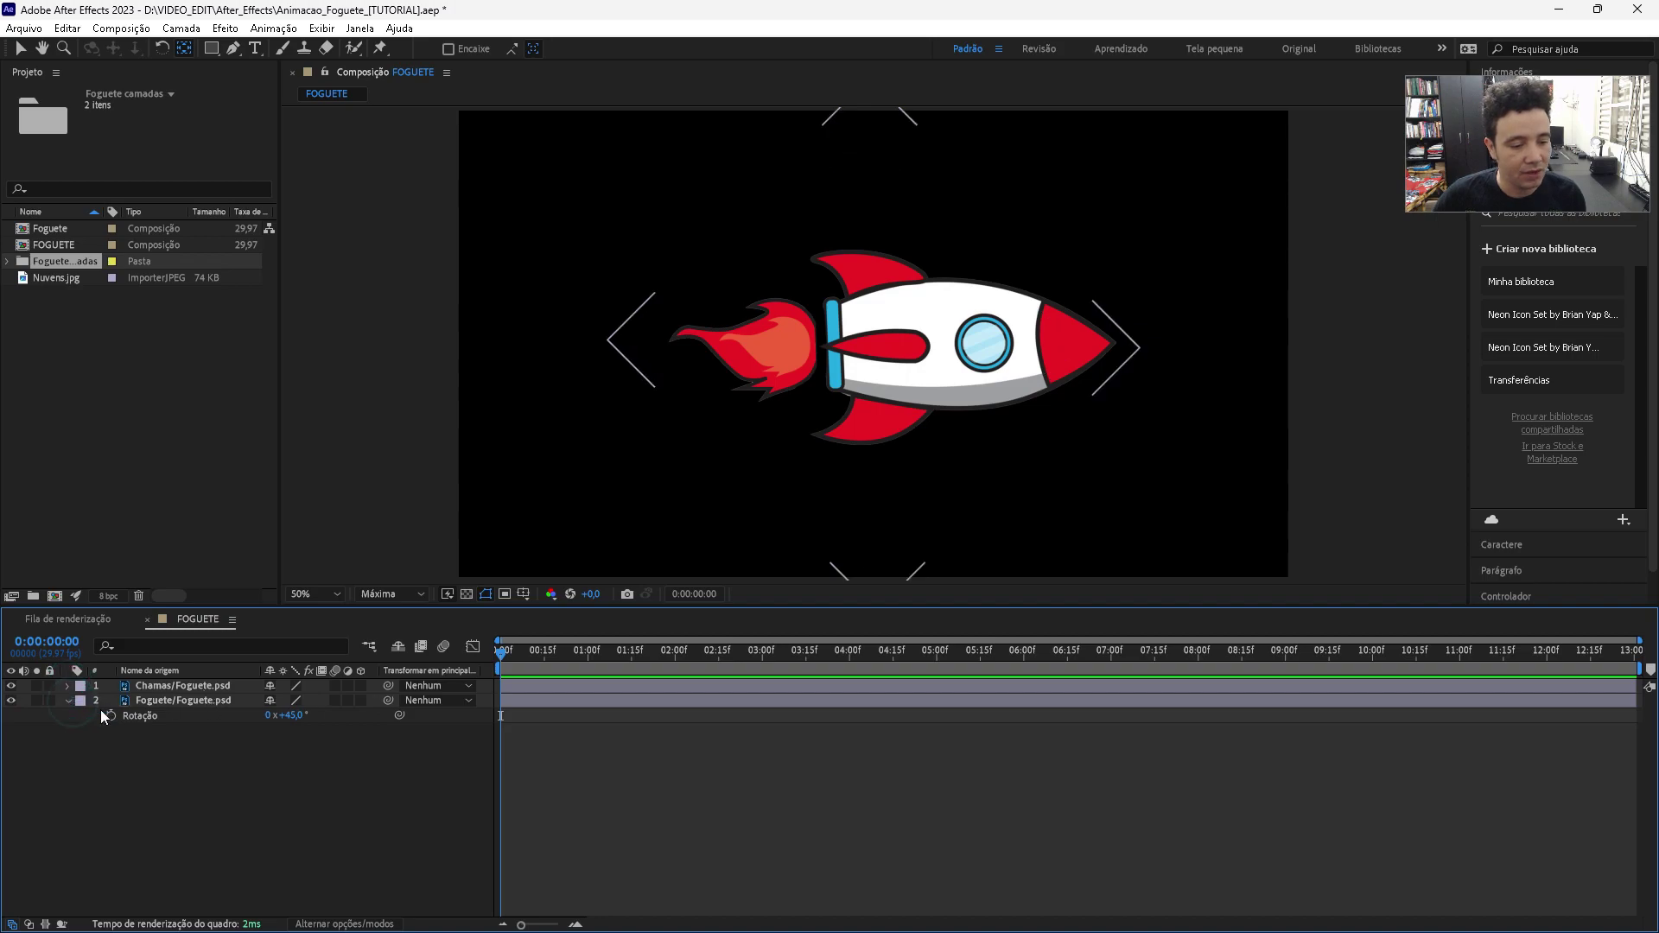
- Pre-compose the Chamas and Foguete layers into a new composition named Foguete
{"action": "left_click", "coordinate": [67, 701]}
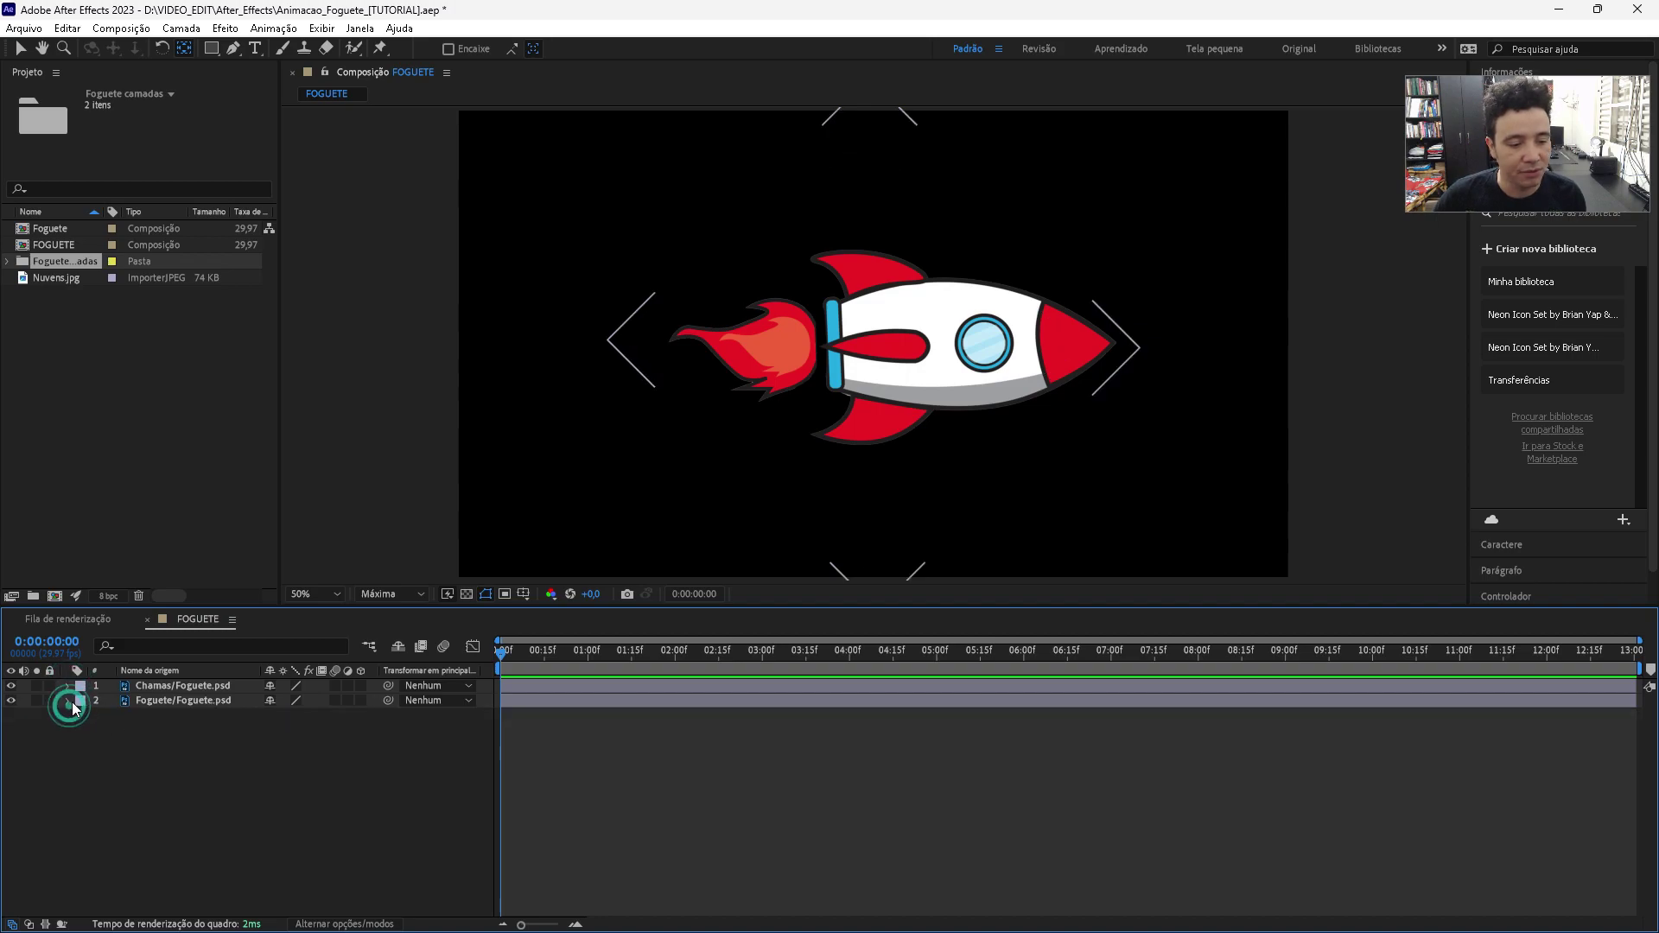
{"action": "left_click", "coordinate": [191, 689]}
{"action": "left_click", "coordinate": [192, 701], "text": "shift"}
{"action": "left_click", "coordinate": [199, 728]}
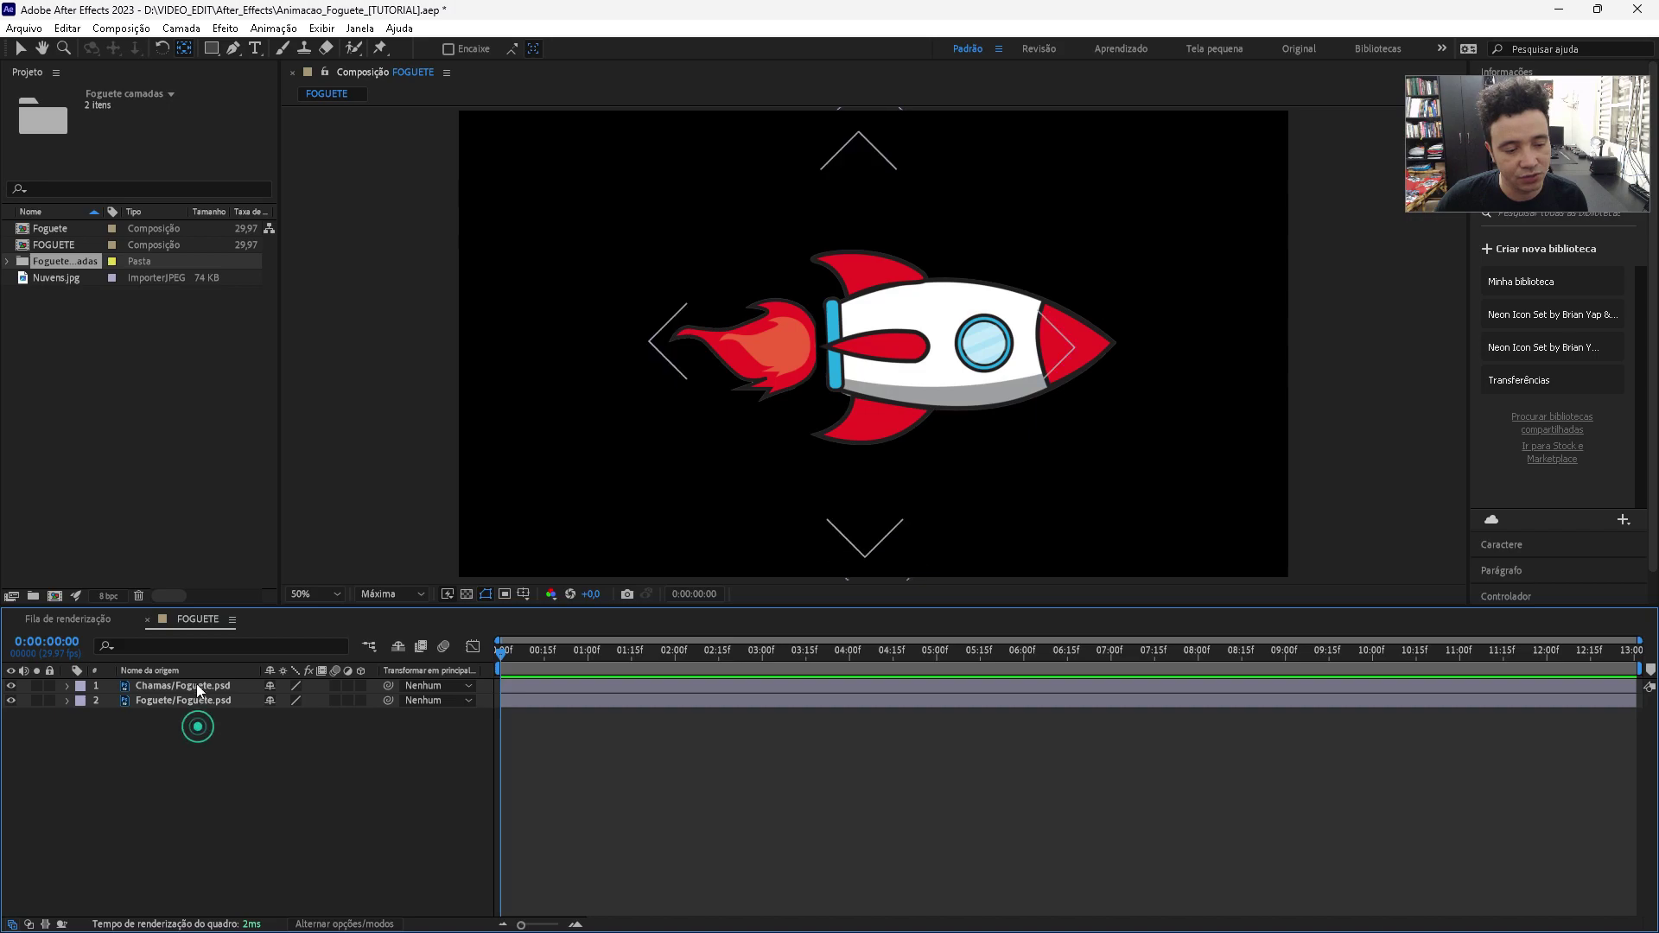
{"action": "left_click", "coordinate": [195, 683]}
{"action": "left_click", "coordinate": [198, 698], "text": "shift"}
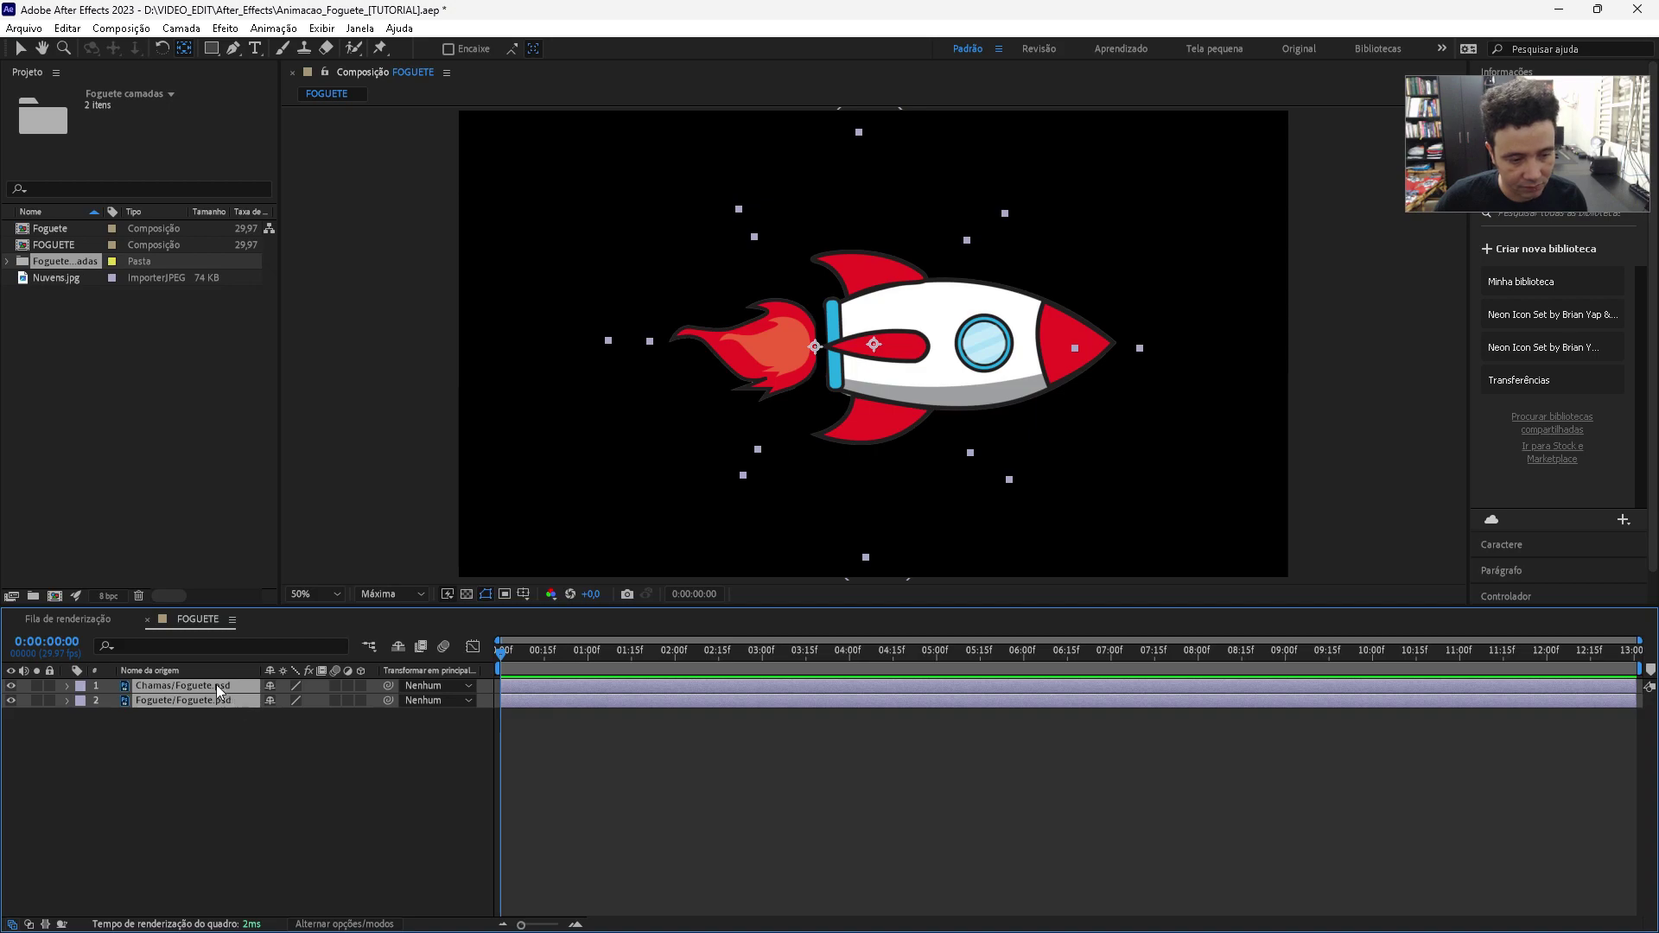
{"action": "left_click", "coordinate": [182, 28]}
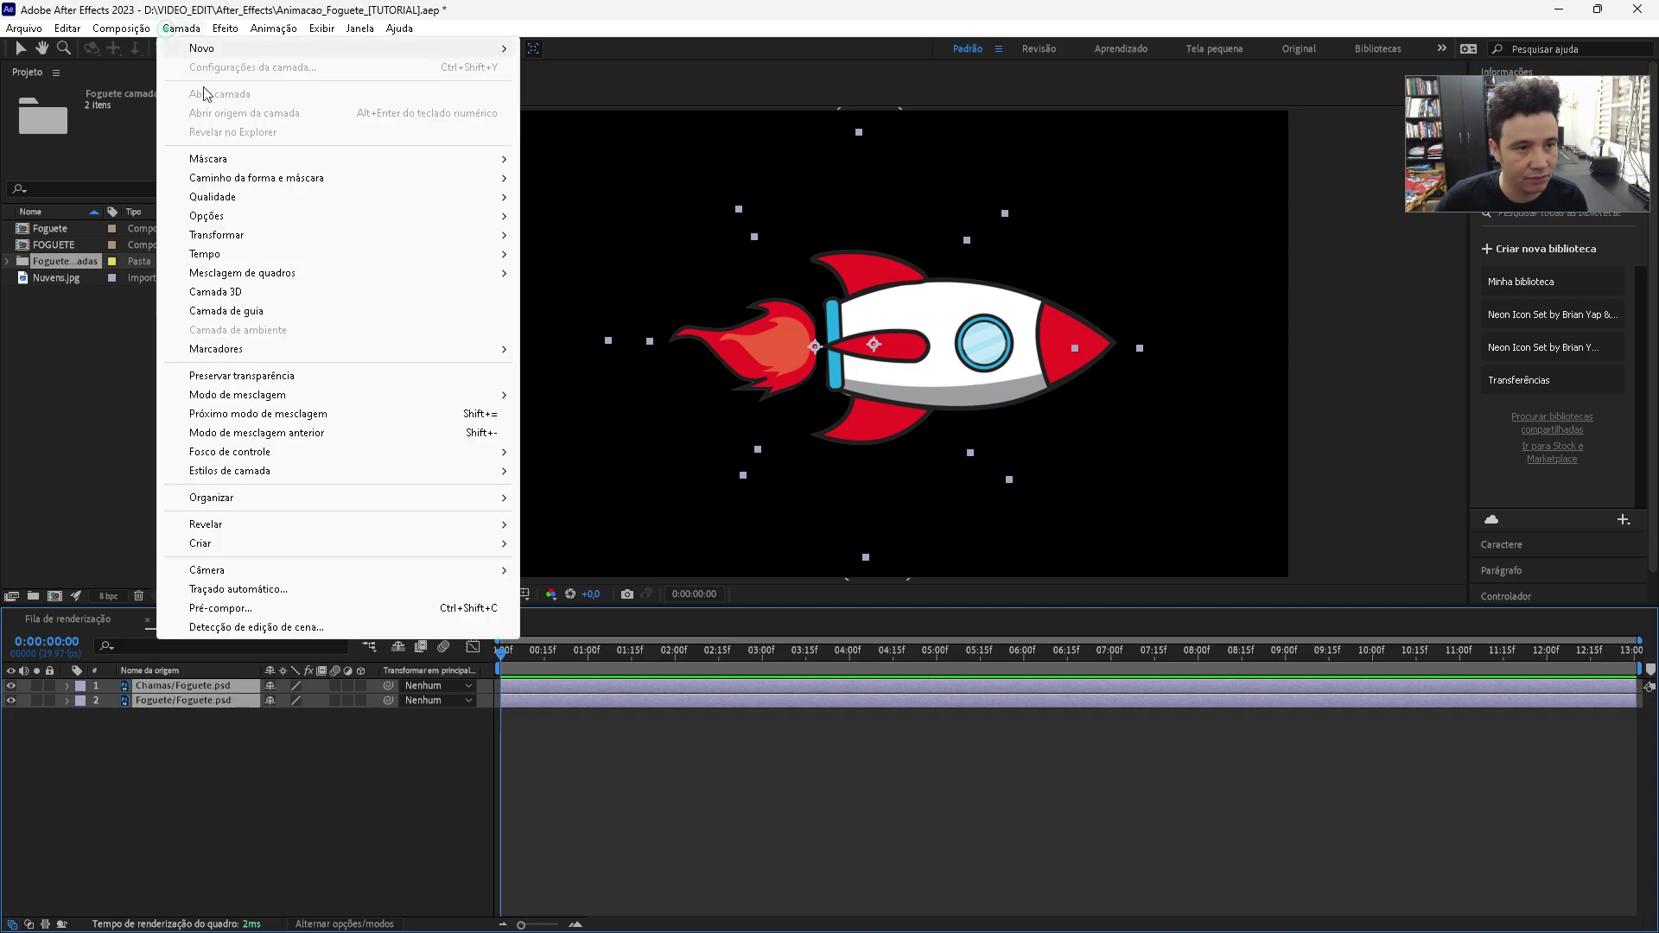
{"action": "left_click", "coordinate": [245, 609]}
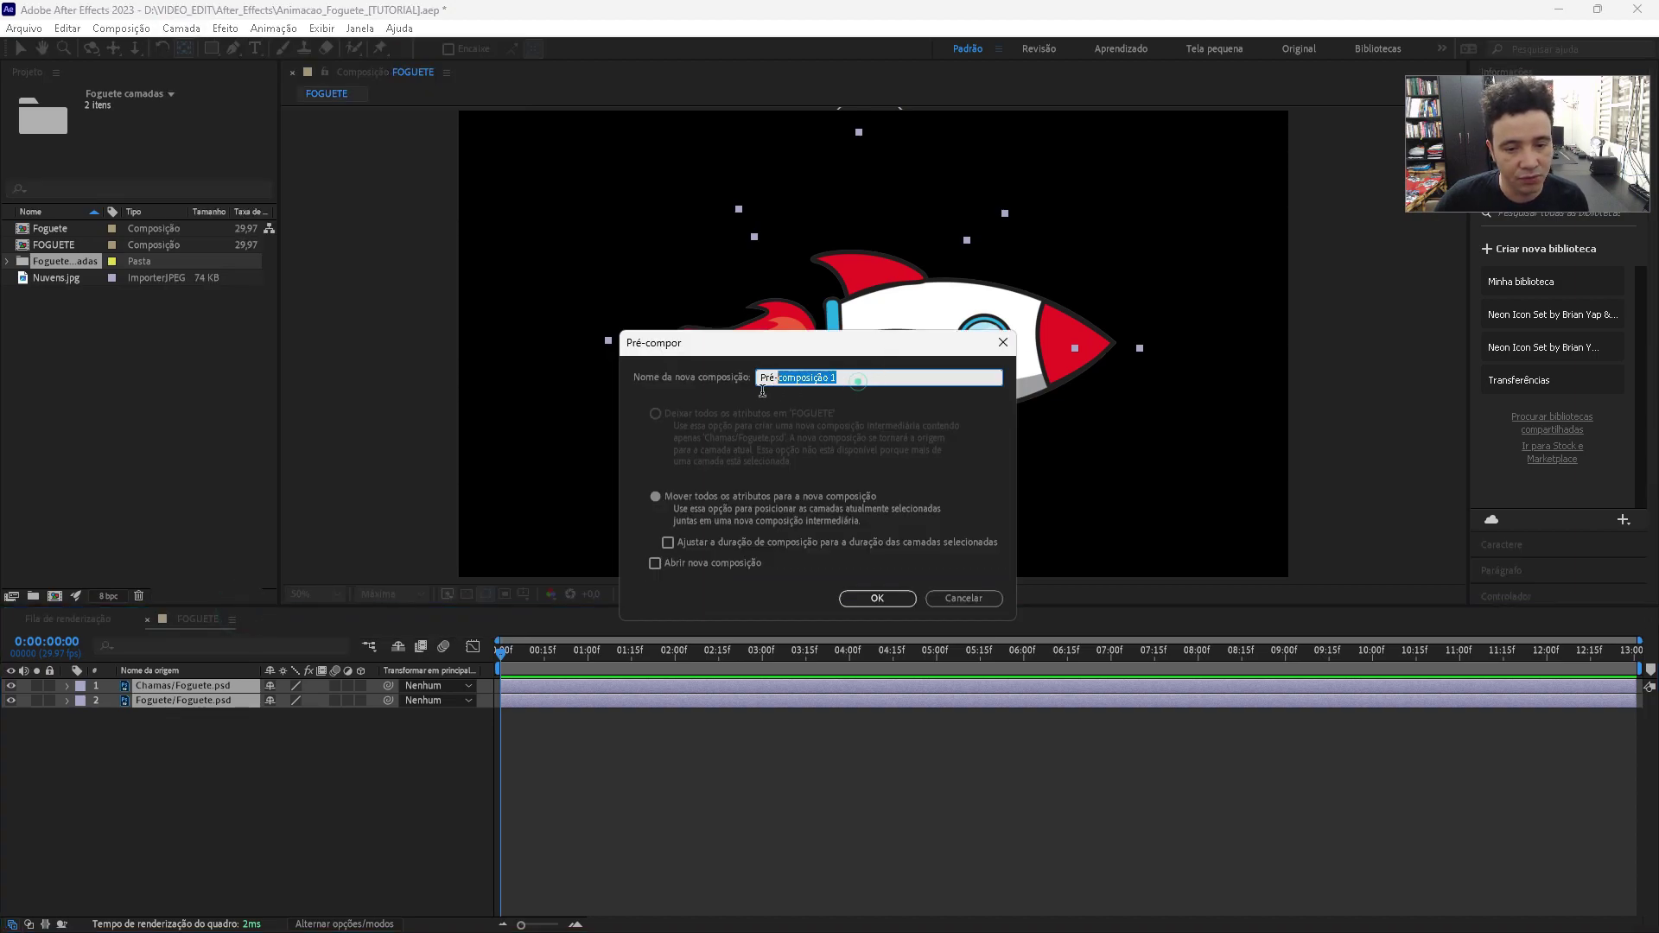
{"action": "left_click_drag", "start_coordinate": [763, 392], "coordinate": [763, 400]}
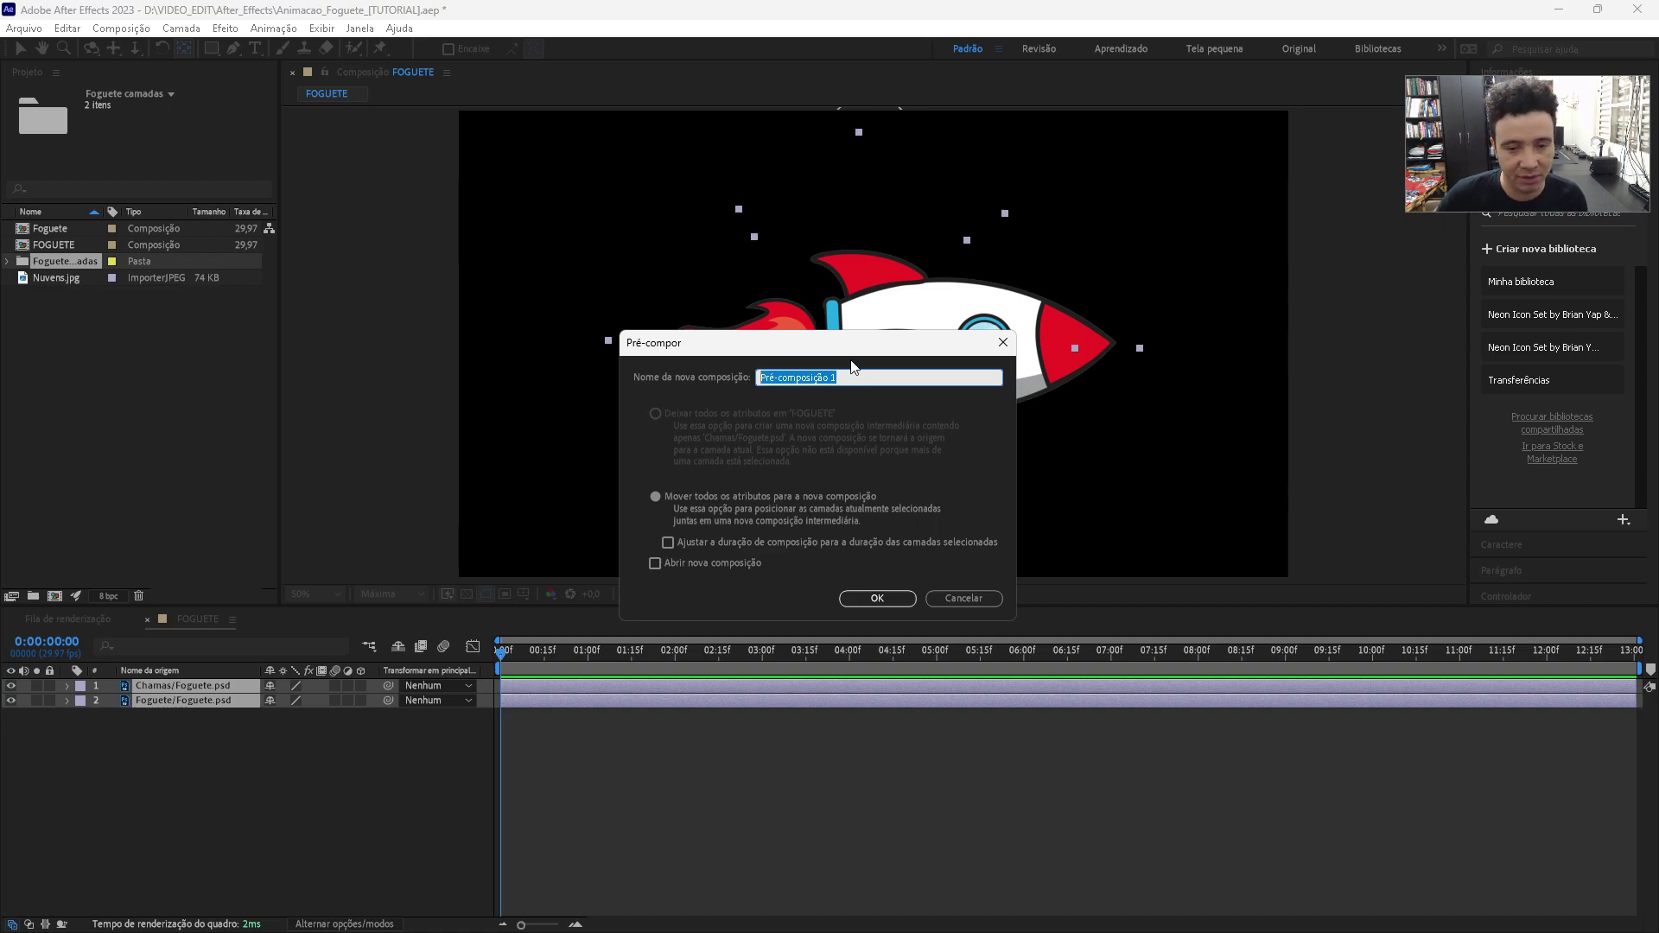
{"action": "left_click_drag", "start_coordinate": [844, 352], "coordinate": [853, 392]}
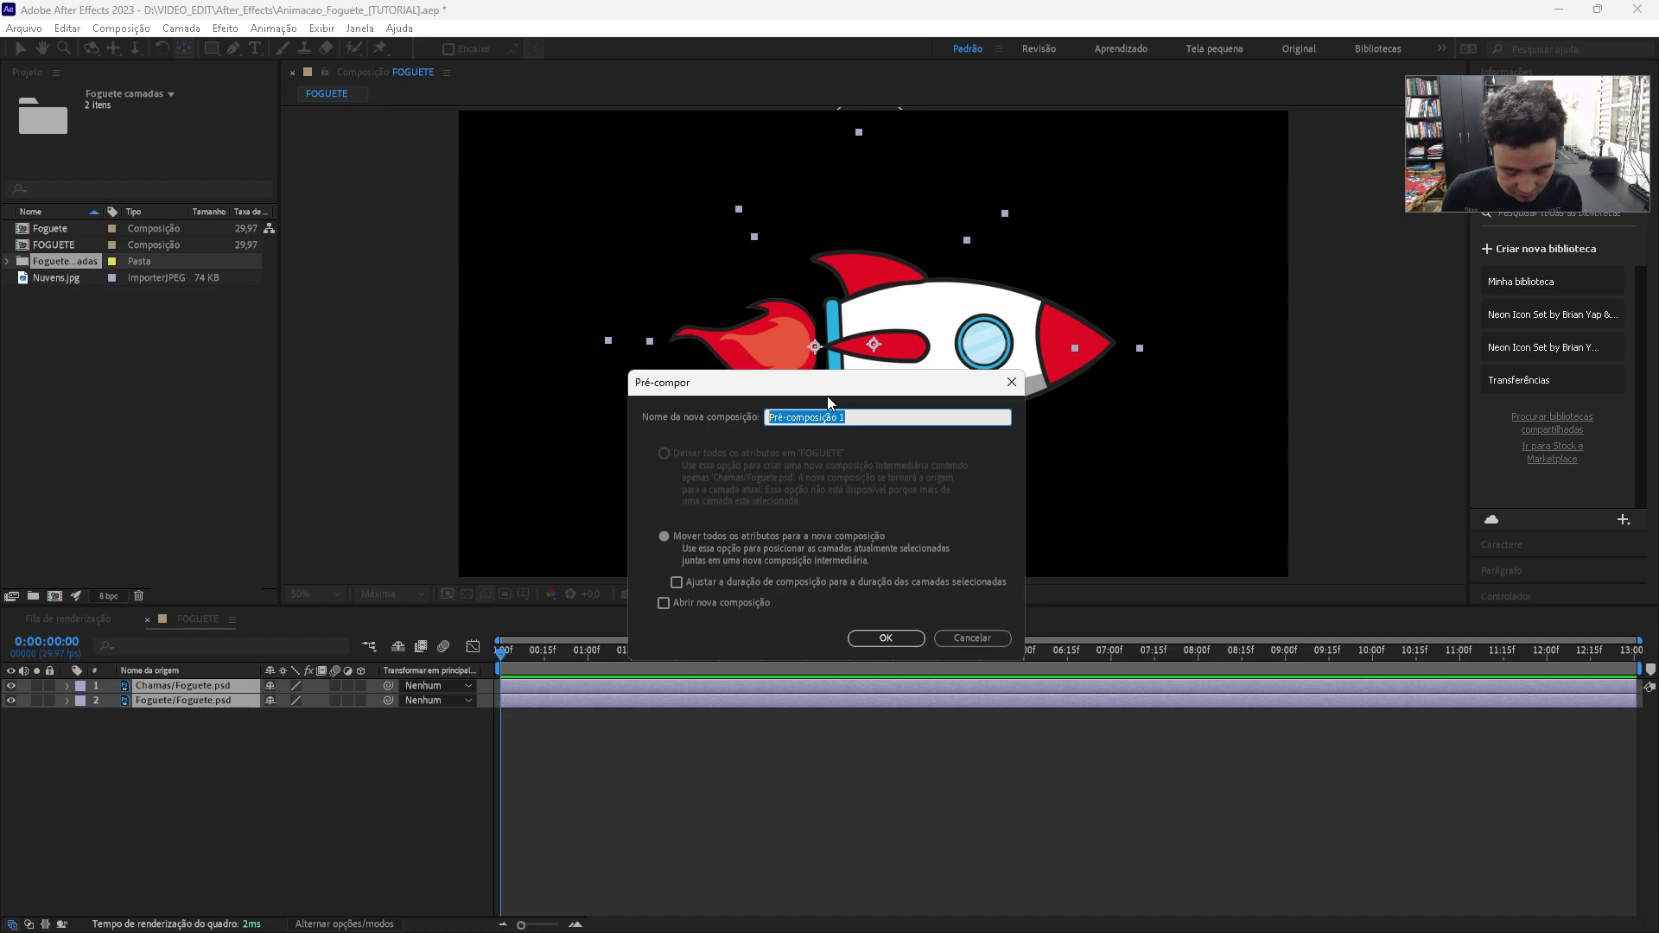
{"action": "type", "text": "Foguete"}
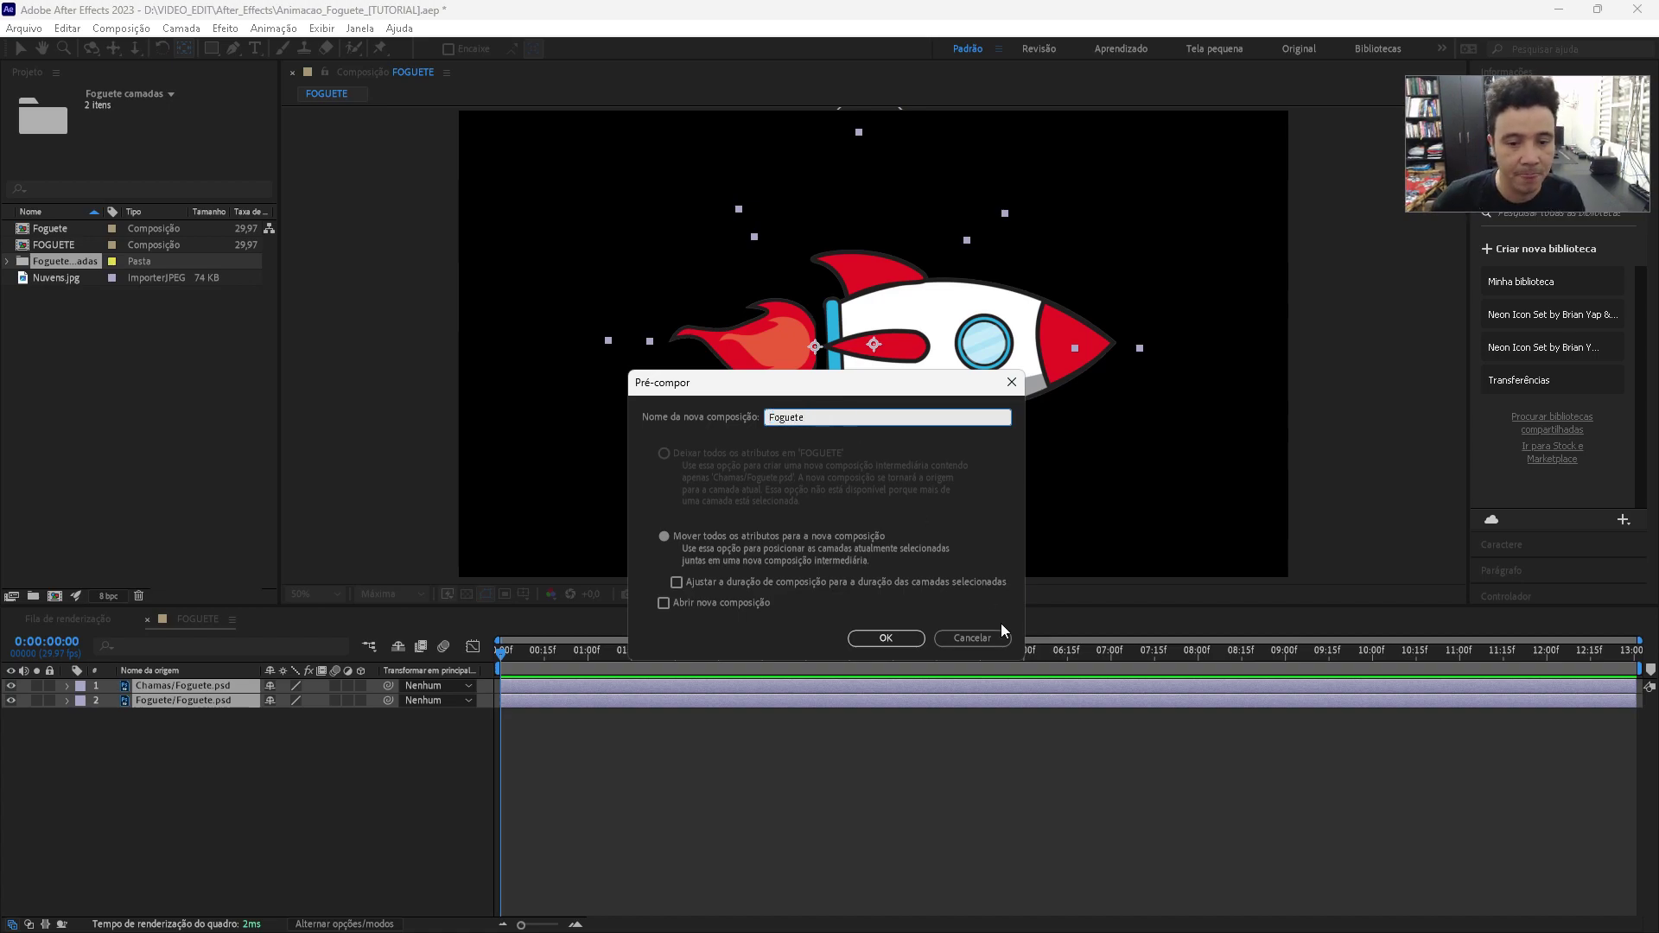
{"action": "left_click", "coordinate": [886, 637]}
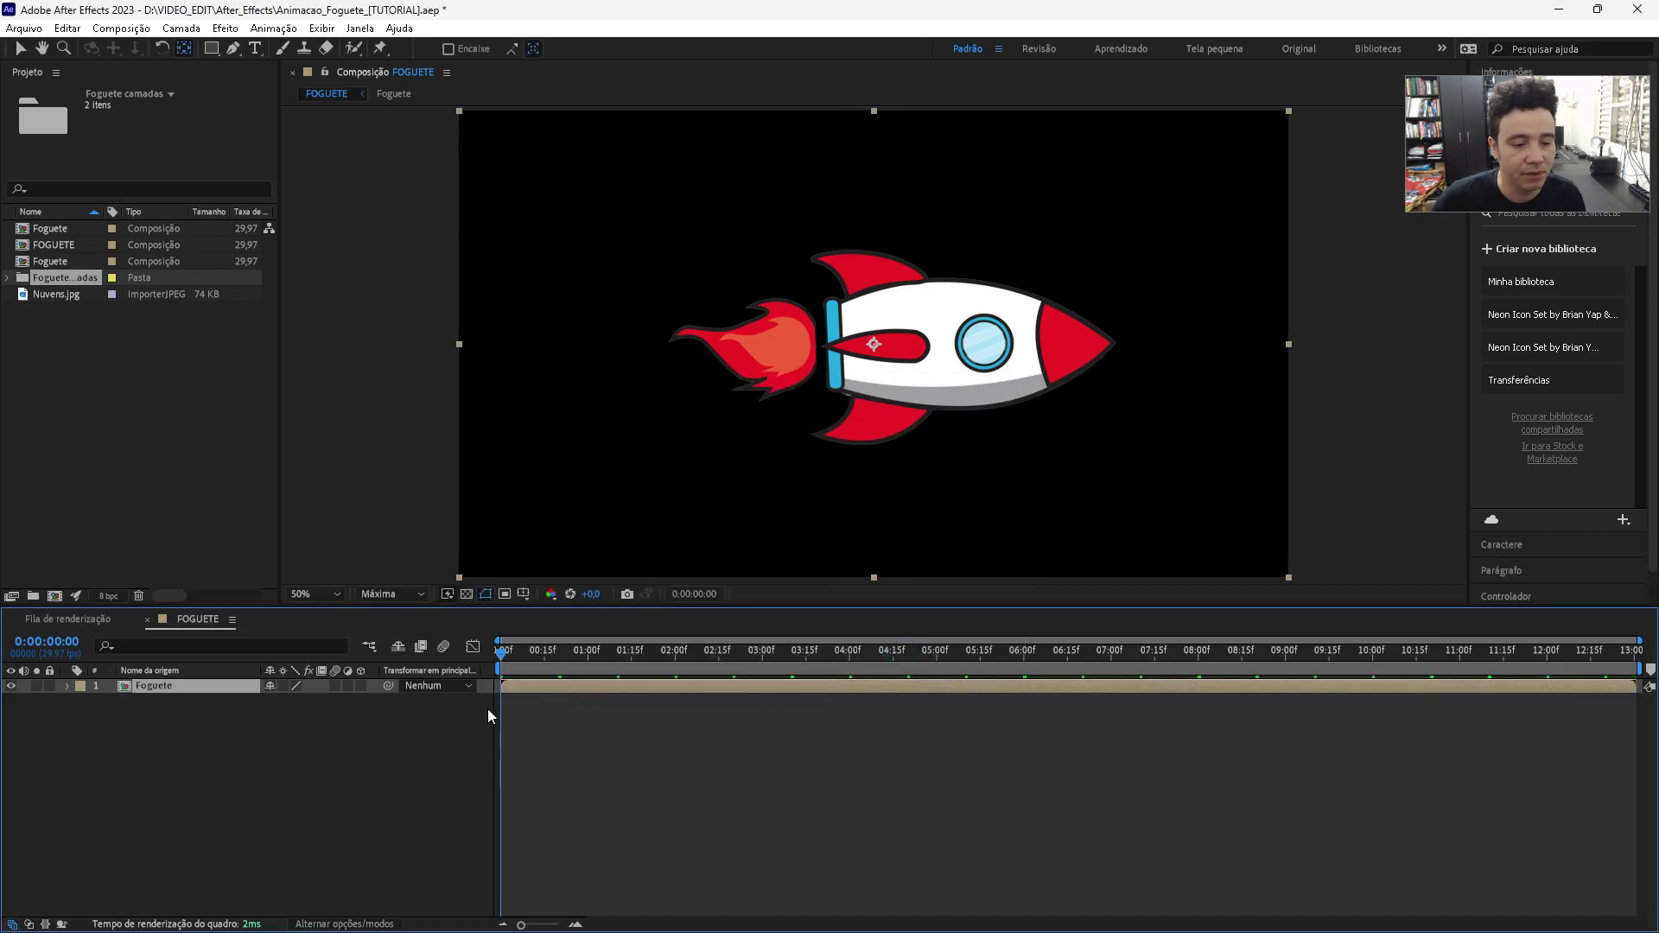
- Preview the comp, inspect the layers inside the Foguete precomp, and return to FOGUETE
{"action": "key", "text": "space"}
{"action": "key", "text": "space"}
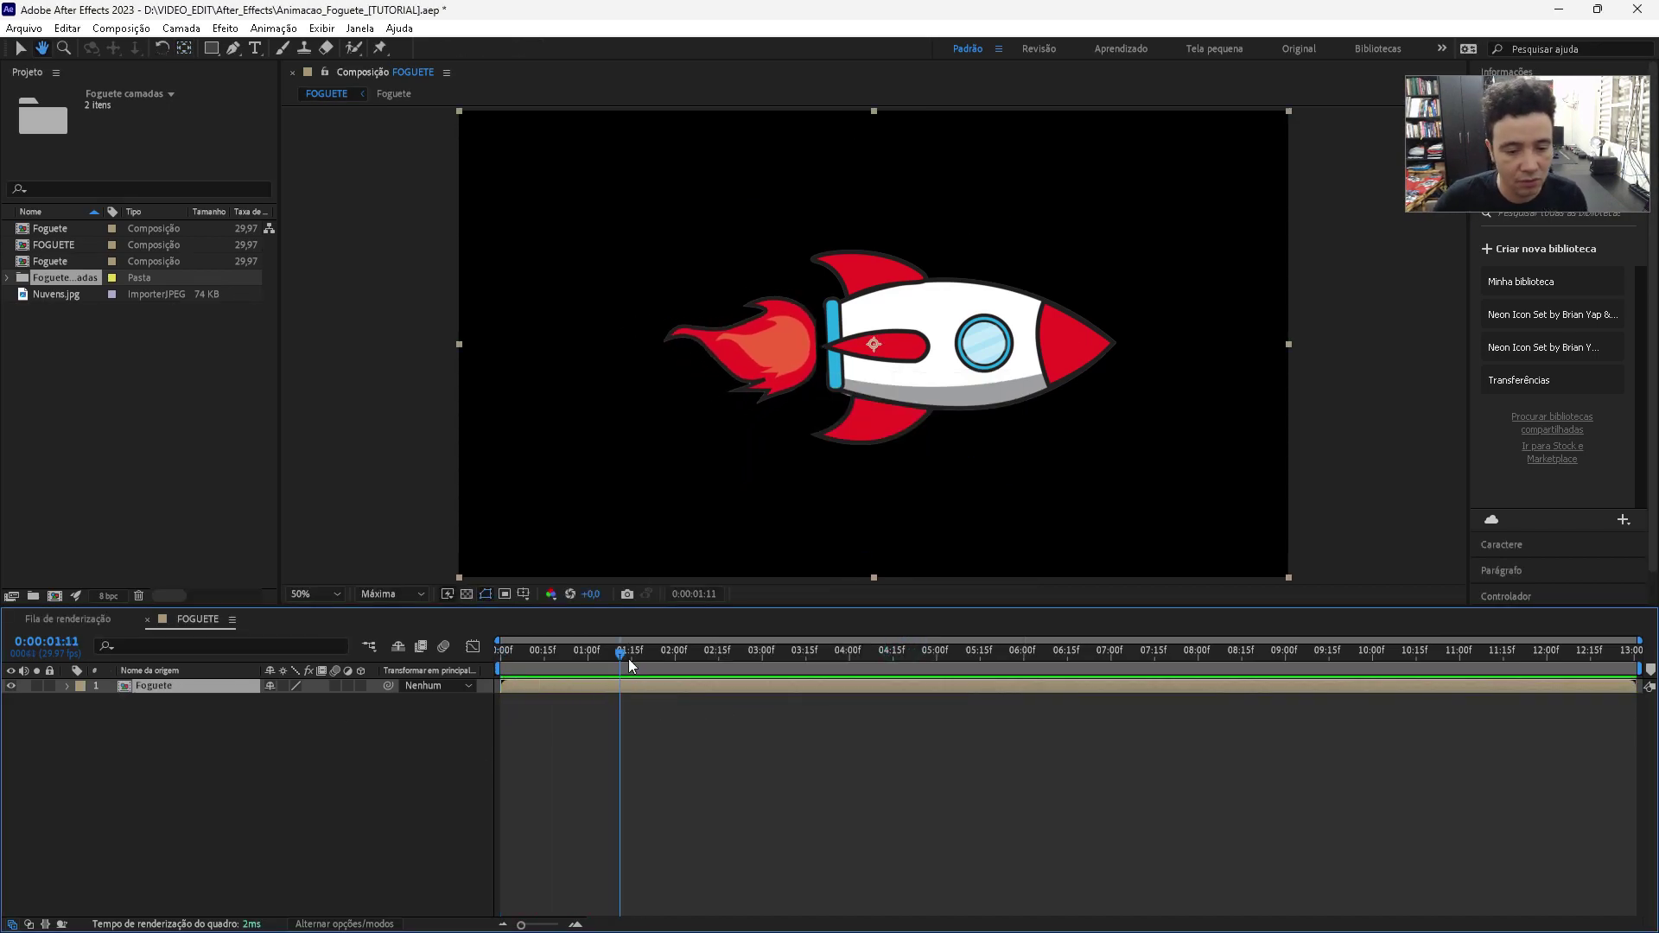
{"action": "key", "text": "Home"}
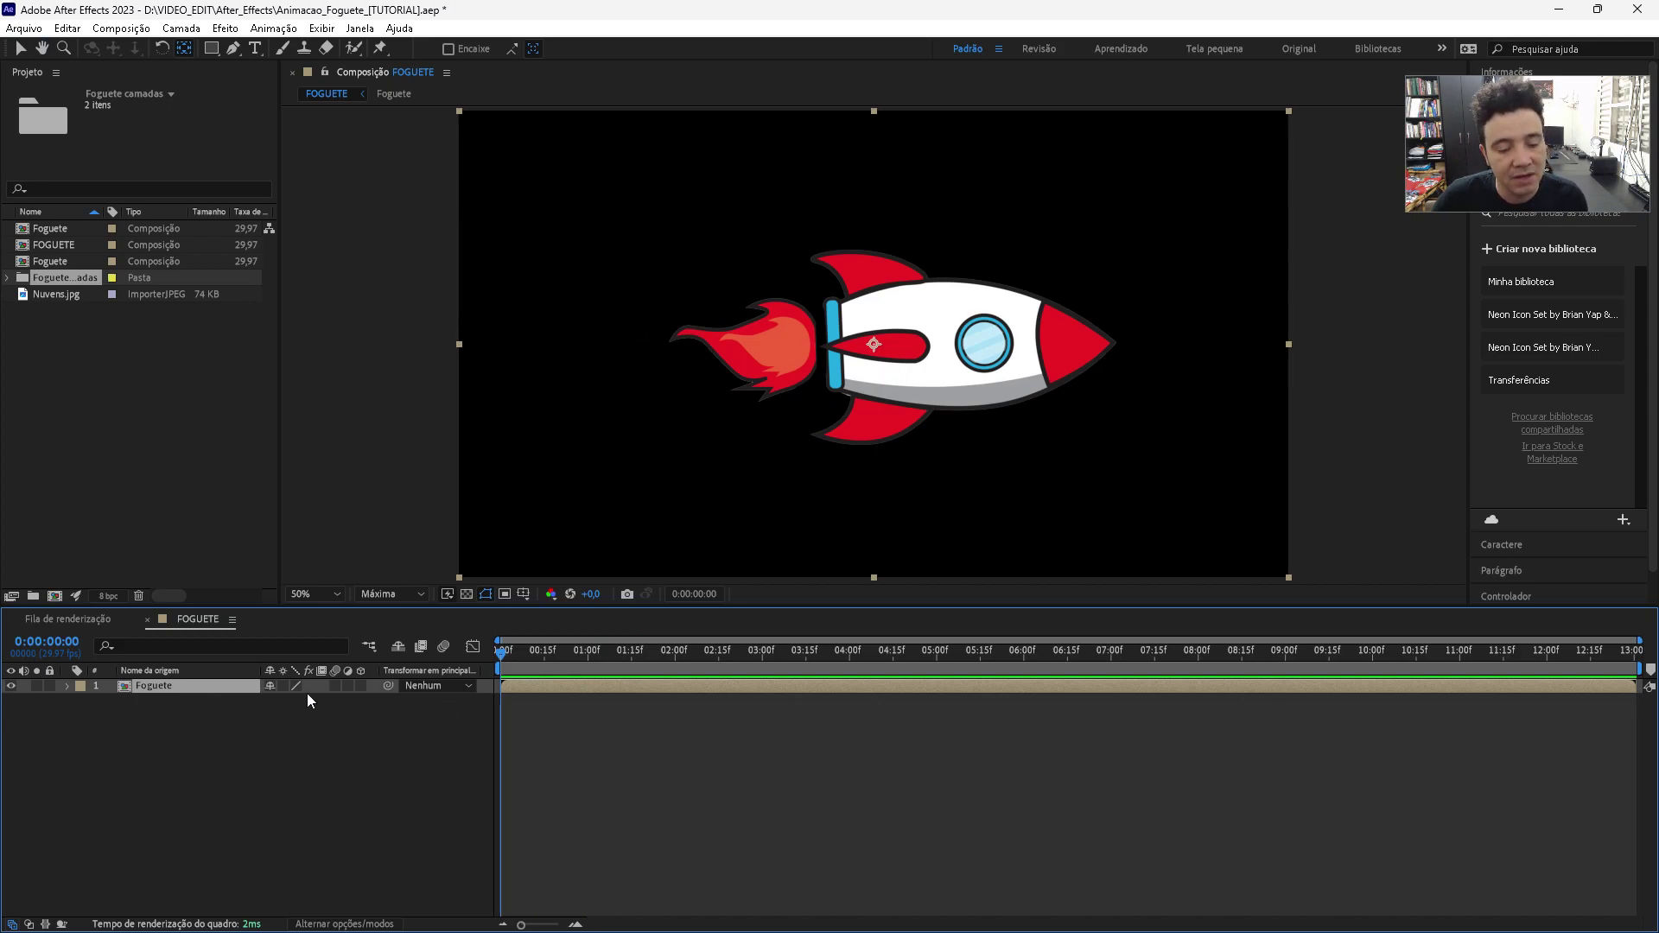
{"action": "double_click", "coordinate": [226, 687]}
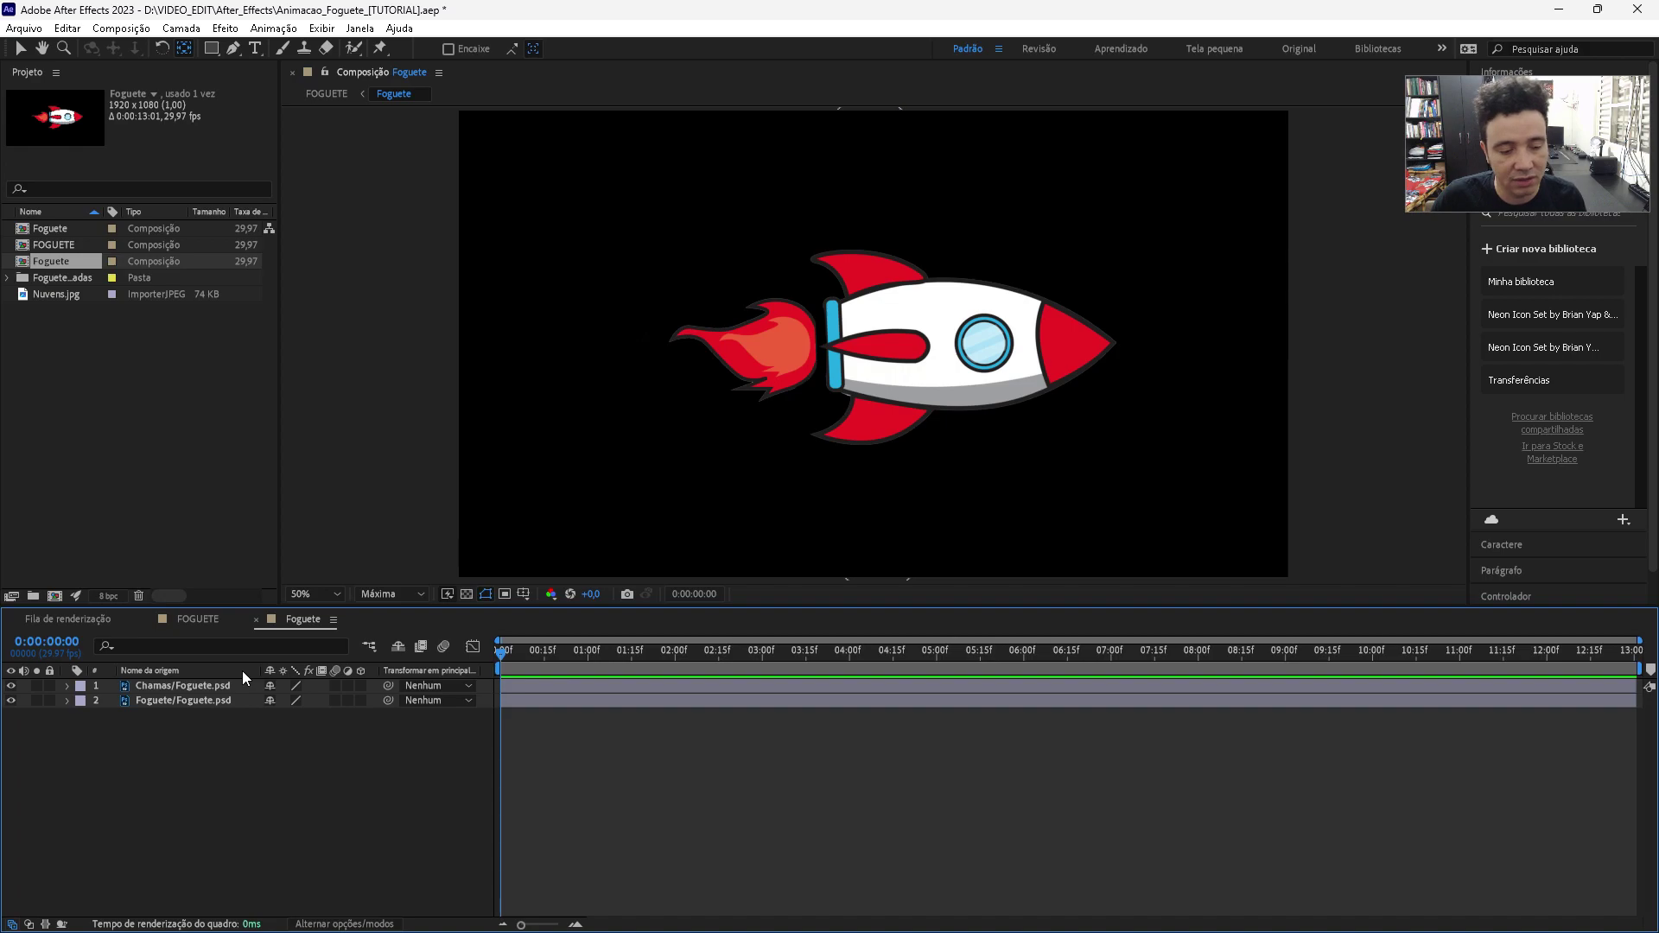
{"action": "left_click", "coordinate": [195, 621]}
{"action": "left_click", "coordinate": [273, 769]}
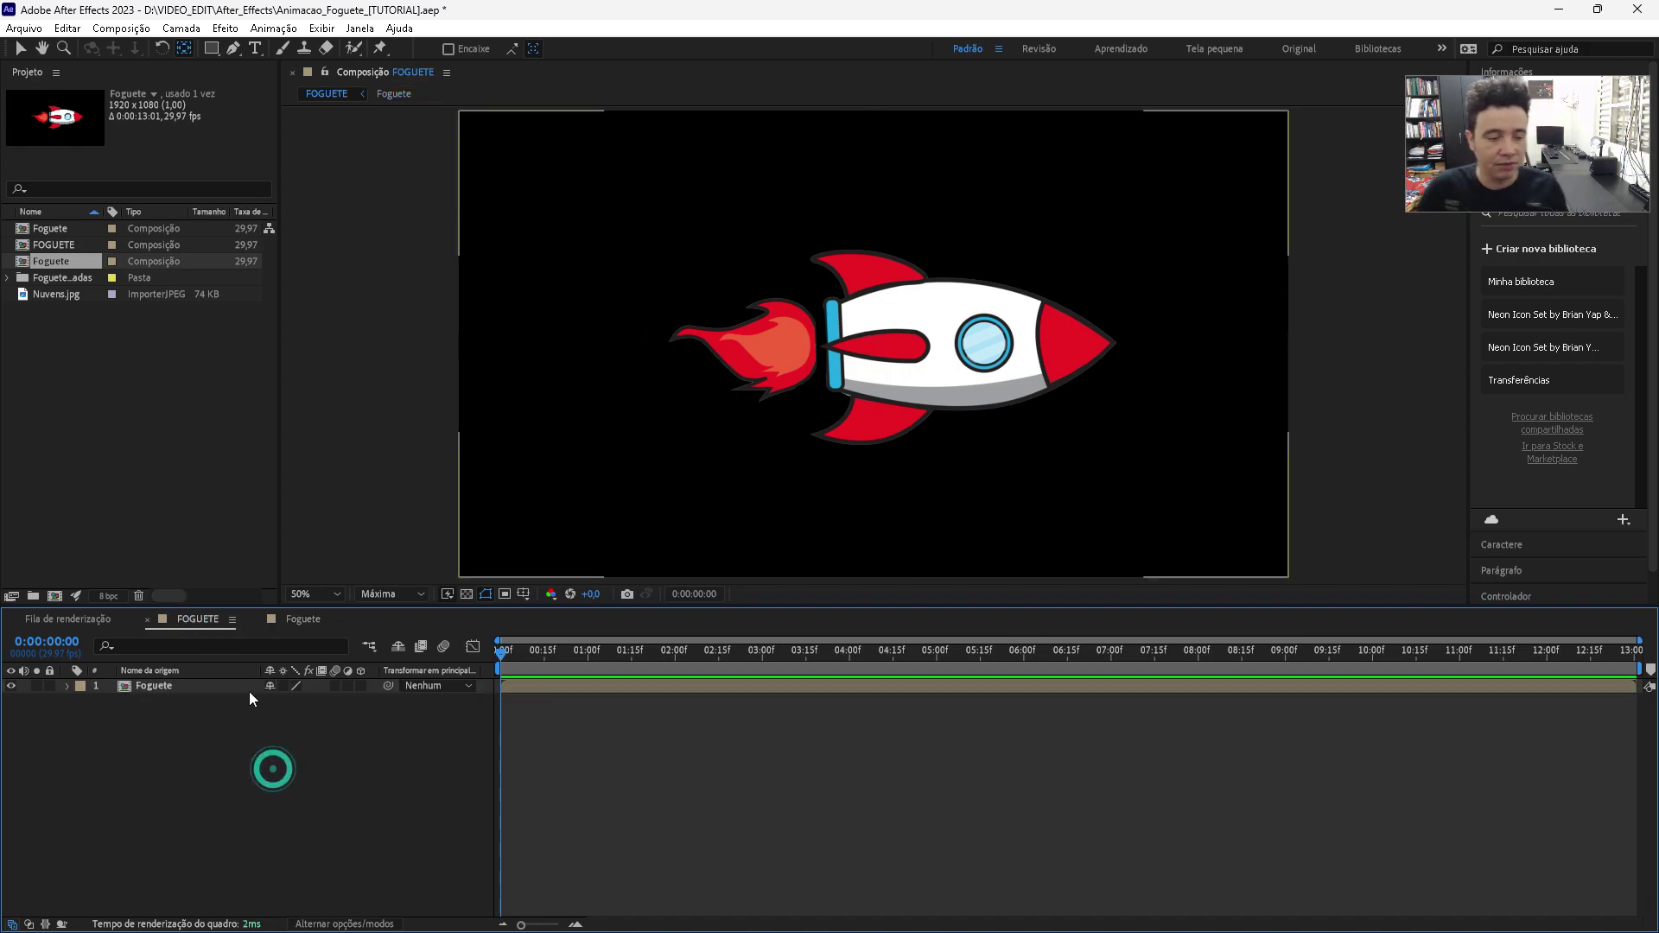
{"action": "left_click", "coordinate": [298, 619]}
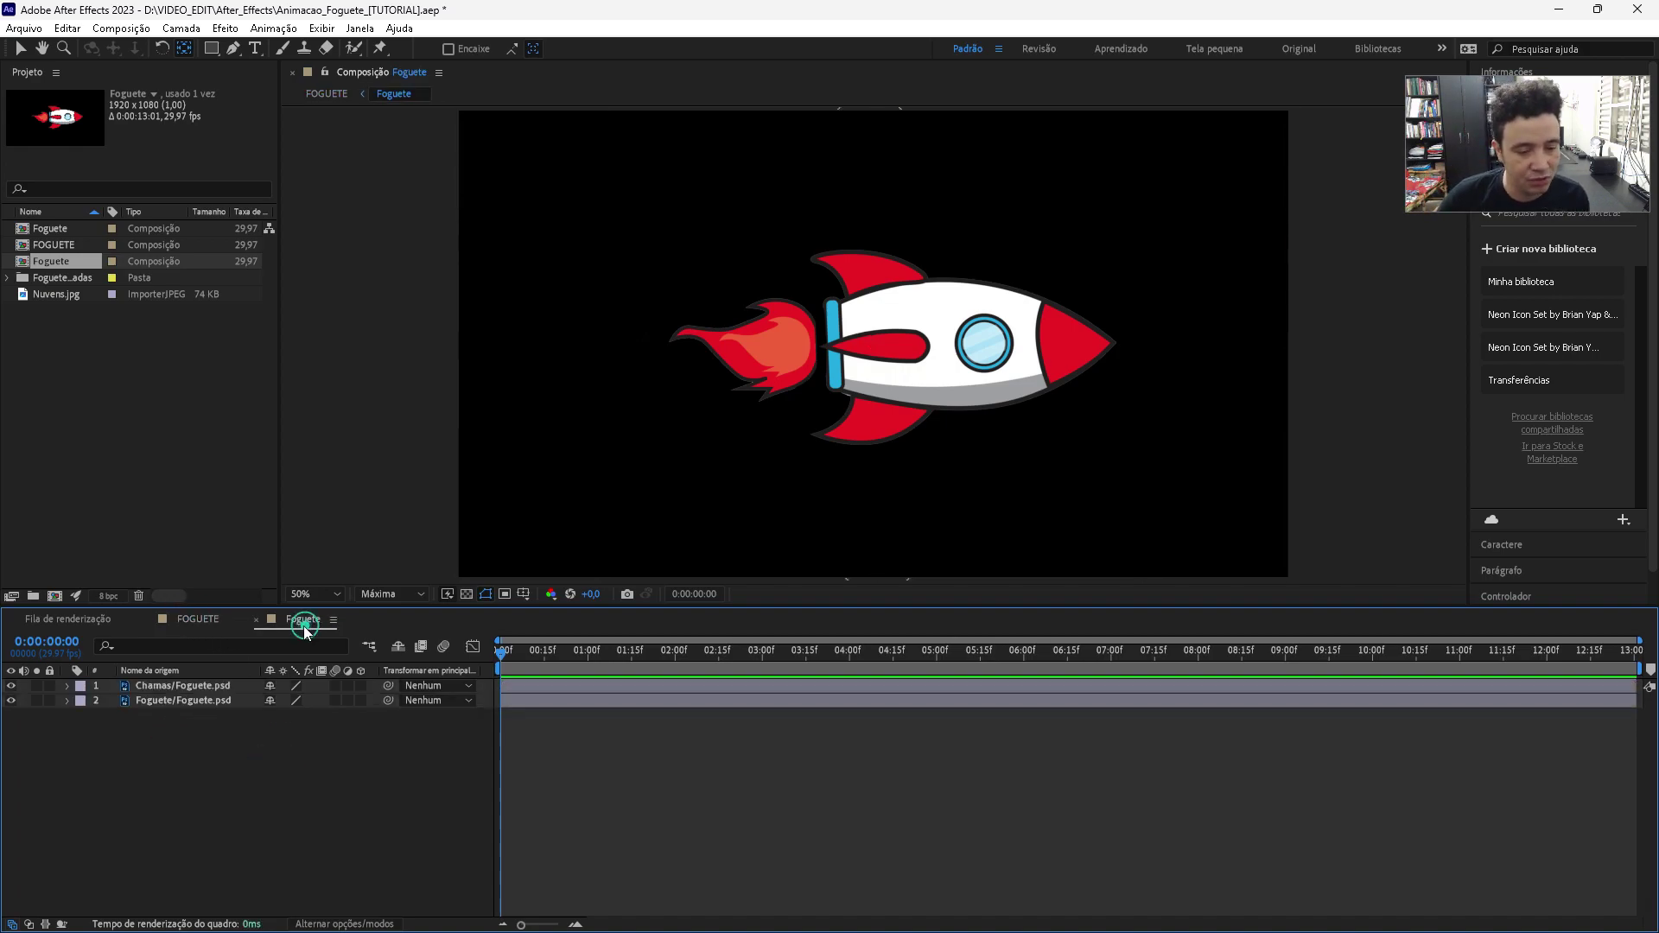
{"action": "left_click", "coordinate": [186, 621]}
{"action": "left_click", "coordinate": [179, 687]}
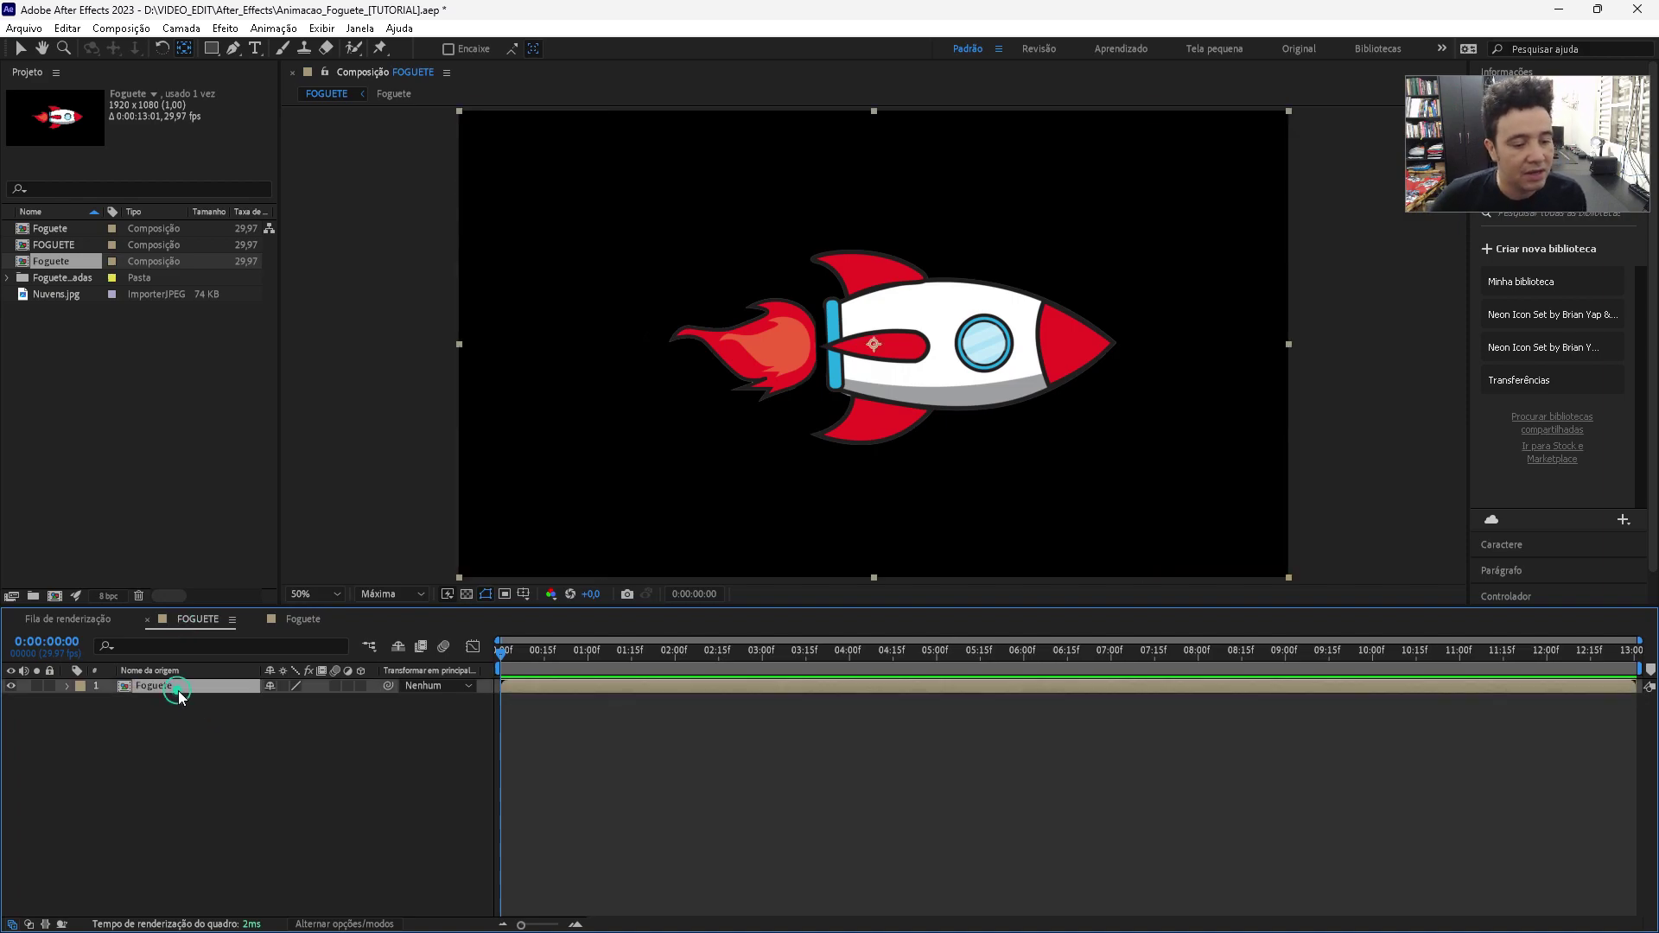
- Shrink the Foguete rocket to about half size and move it off the left edge
{"action": "key", "text": "s"}
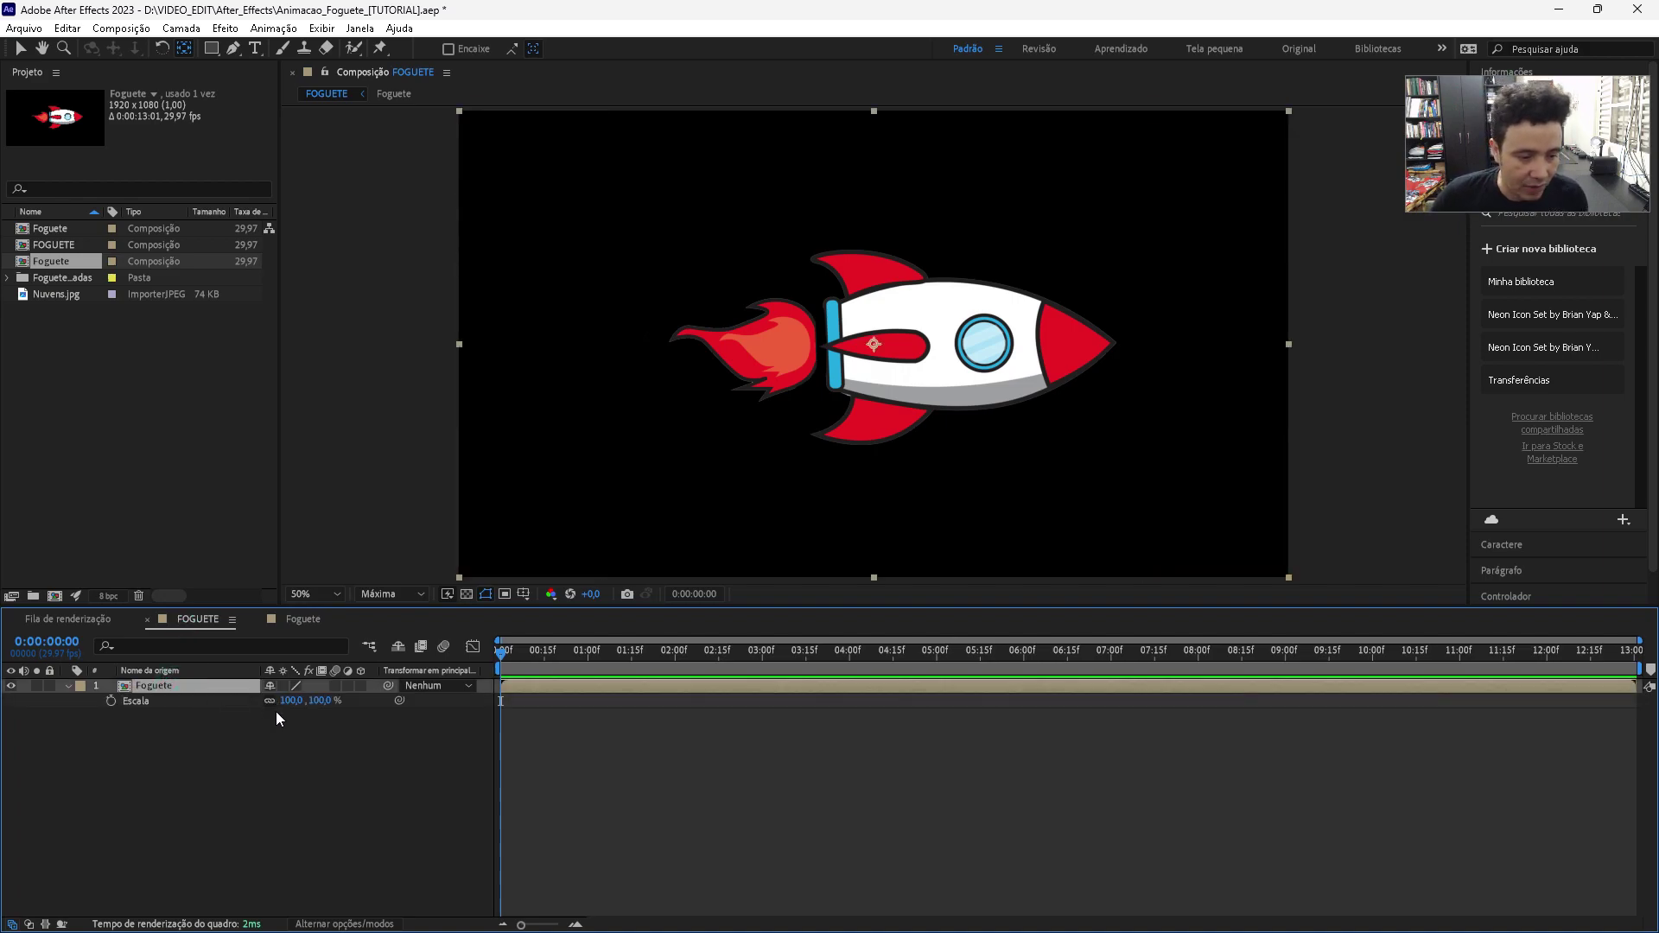
{"action": "mouse_move", "coordinate": [291, 700]}
{"action": "left_mouse_down"}
{"action": "mouse_move", "coordinate": [256, 700]}
{"action": "mouse_move", "coordinate": [305, 702]}
{"action": "left_mouse_up"}
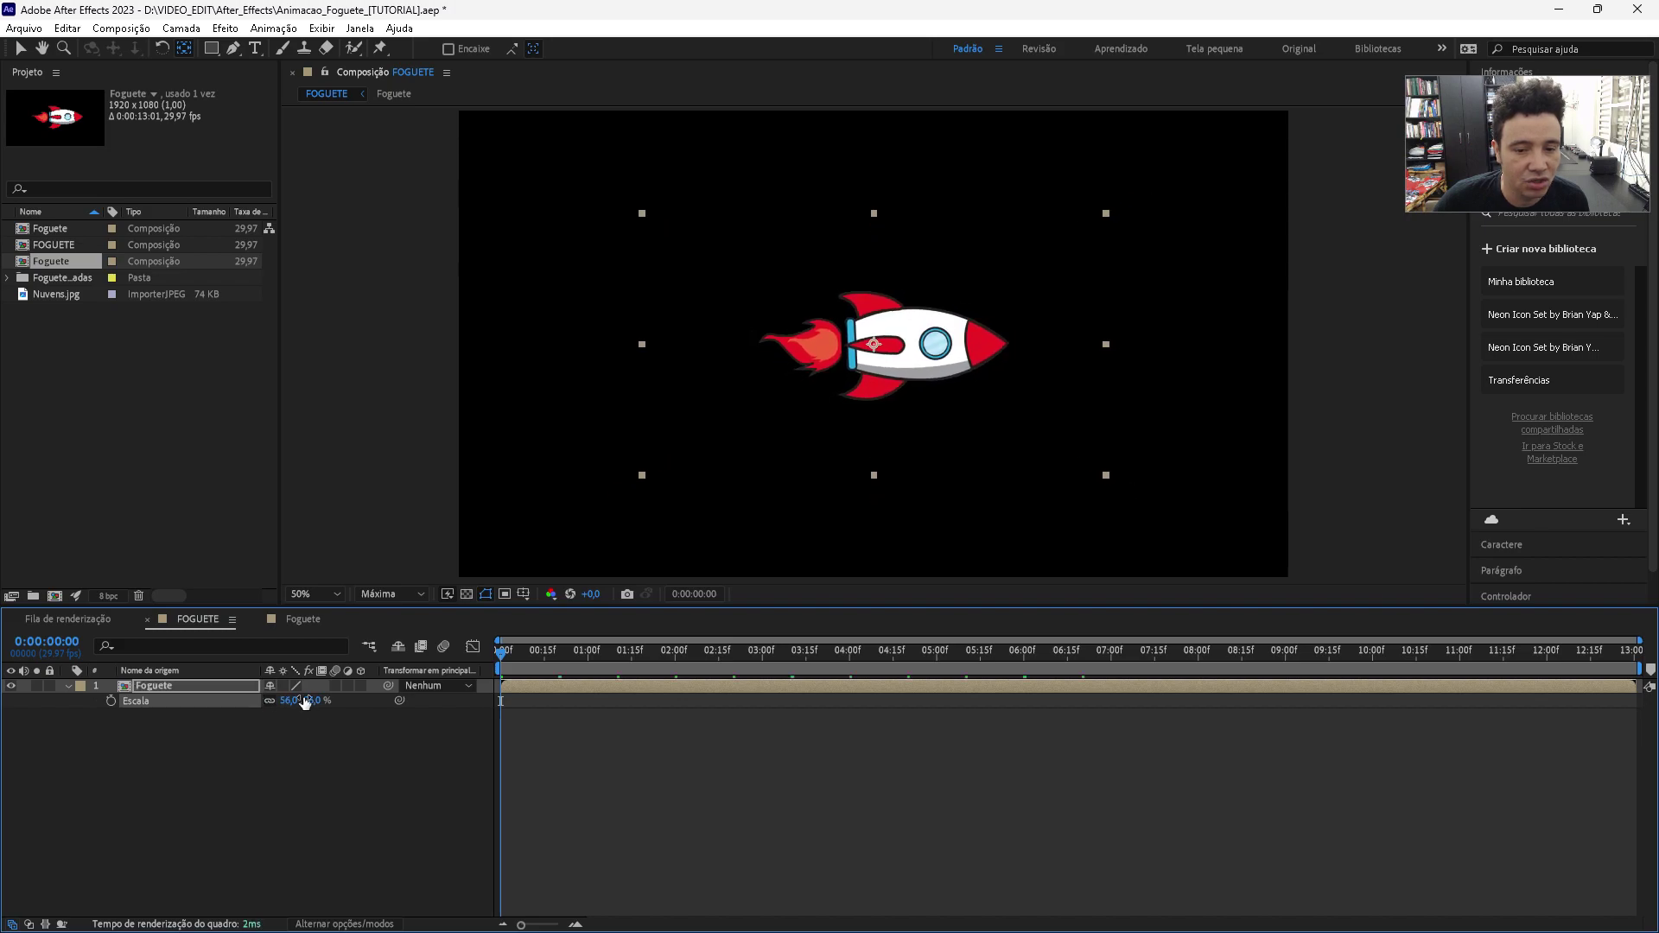
{"action": "key", "text": "p"}
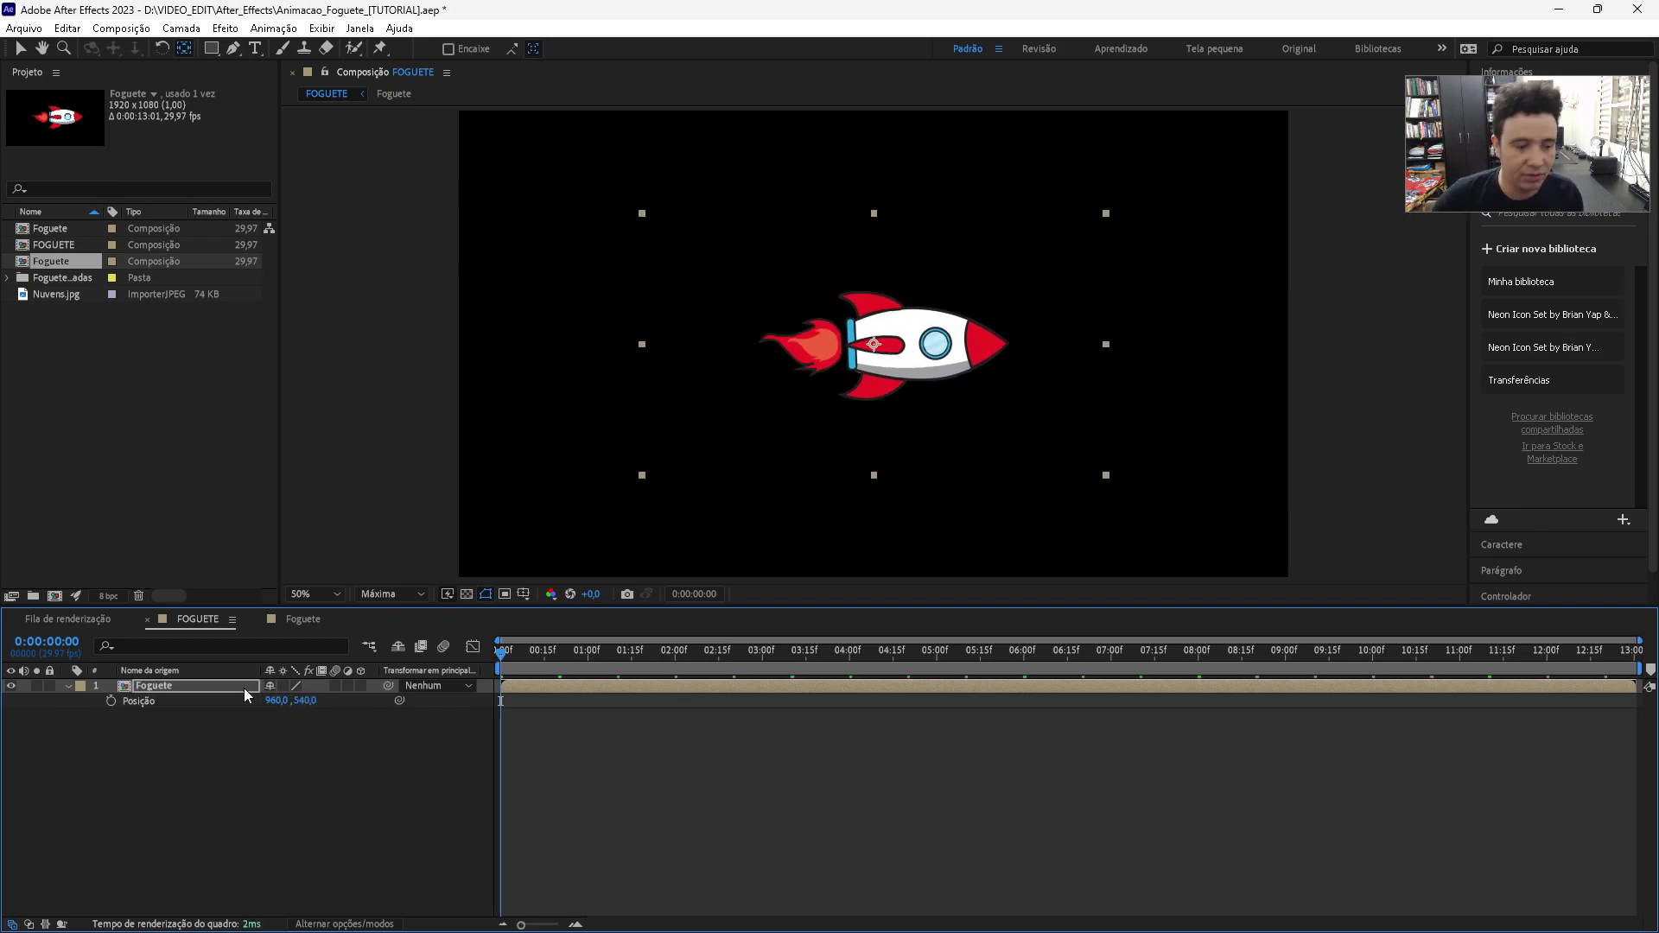
{"action": "left_click_drag", "start_coordinate": [276, 709], "coordinate": [221, 720]}
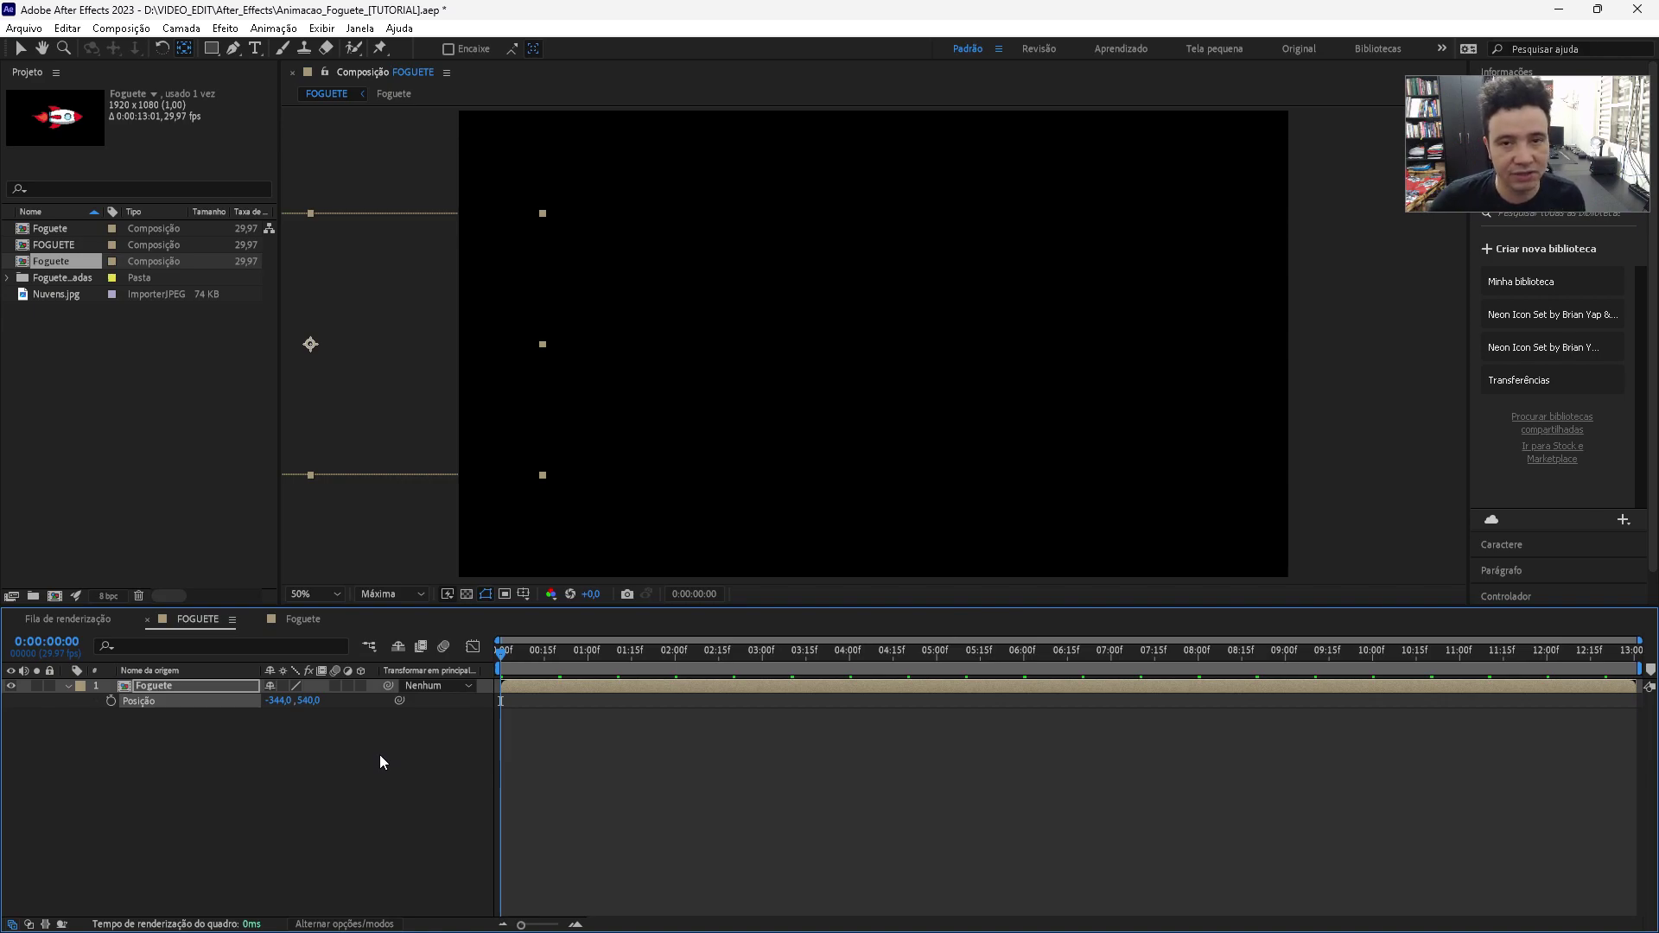
- Keyframe the rocket's Position from off-screen left (-344,540) at 0:00 to past the right edge at 3:00, then preview
{"action": "left_click", "coordinate": [111, 701]}
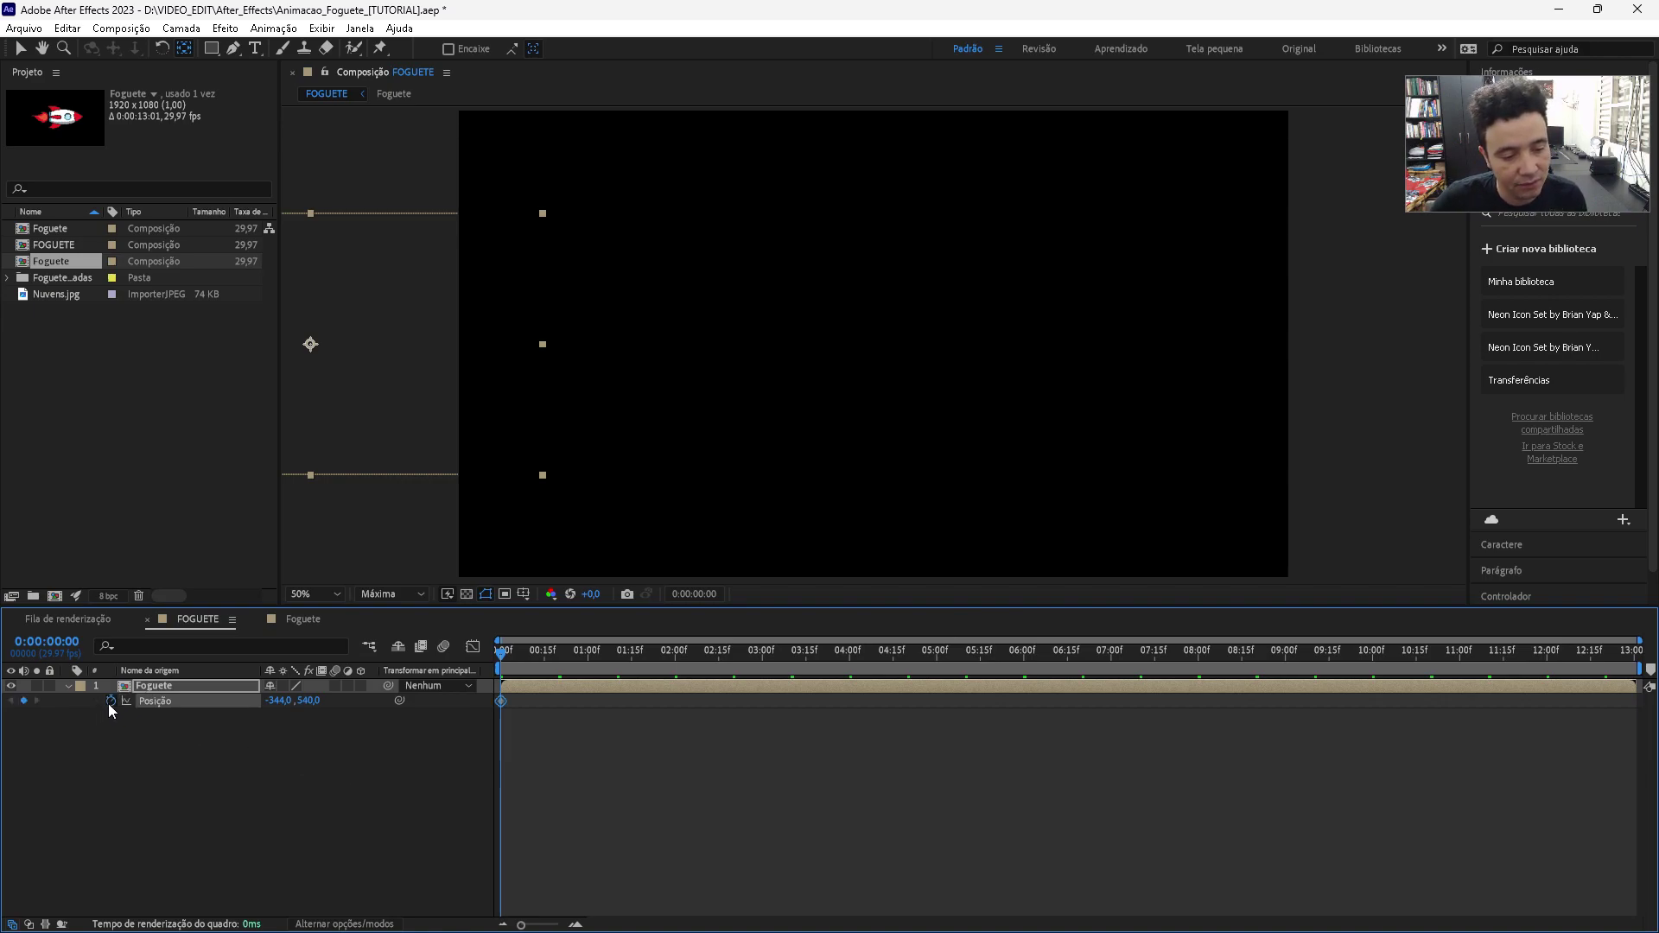
{"action": "left_click", "coordinate": [507, 657]}
{"action": "left_click_drag", "start_coordinate": [523, 657], "coordinate": [501, 656]}
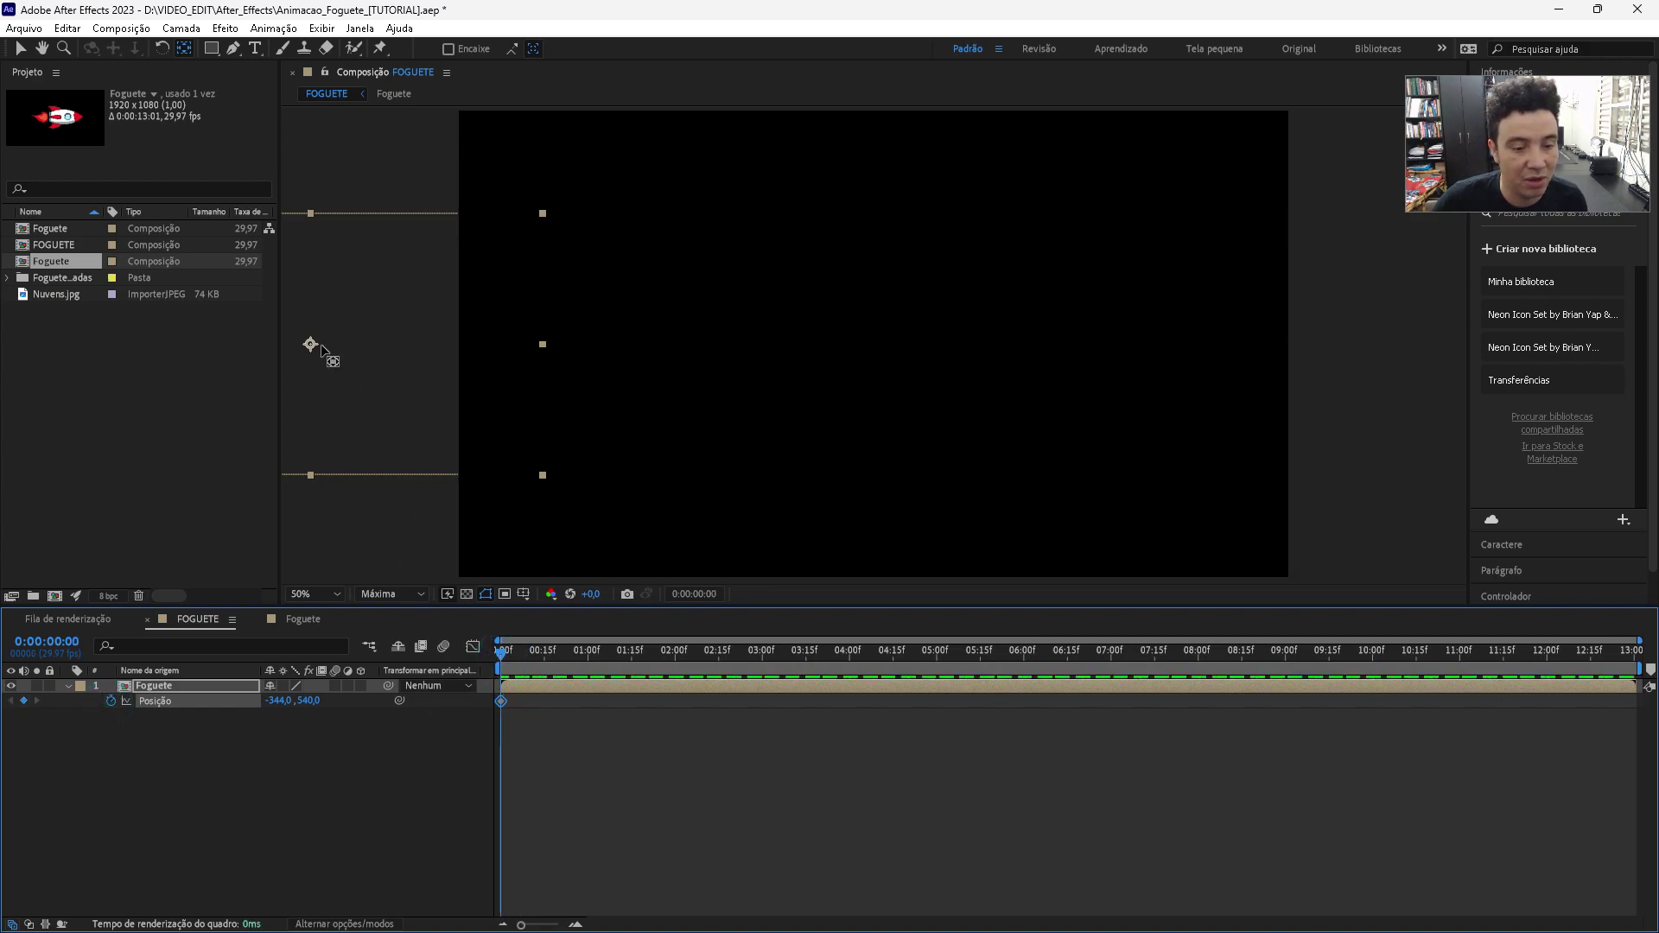
{"action": "left_click_drag", "start_coordinate": [499, 657], "coordinate": [767, 699]}
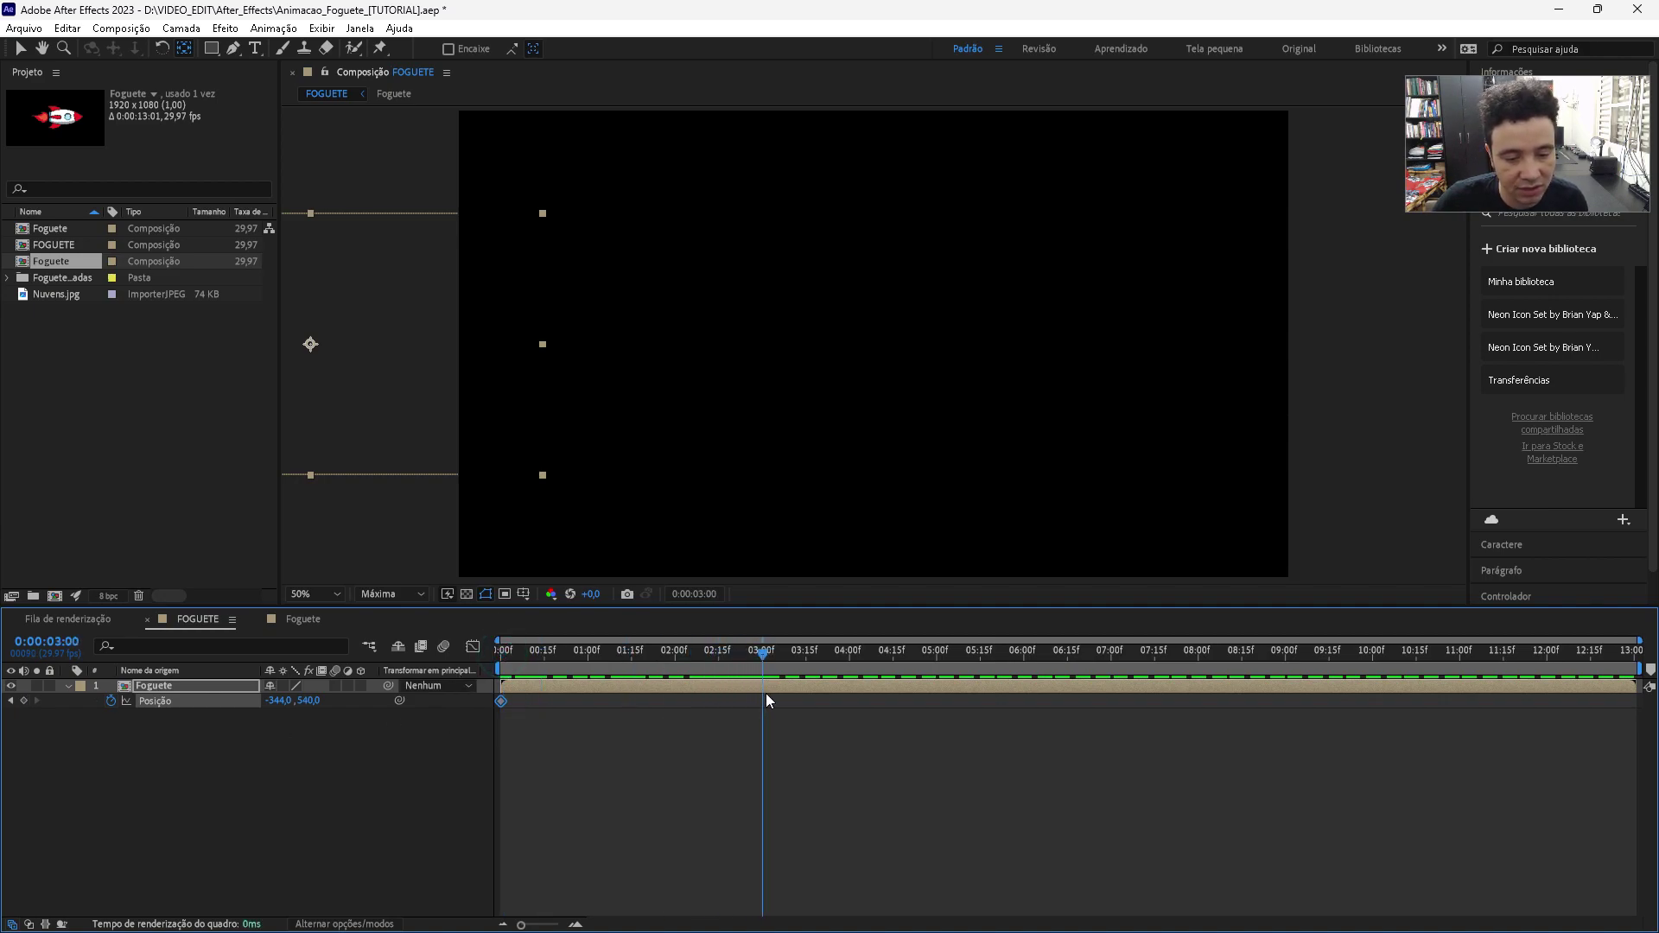
{"action": "mouse_move", "coordinate": [276, 701]}
{"action": "left_mouse_down"}
{"action": "mouse_move", "coordinate": [293, 673]}
{"action": "mouse_move", "coordinate": [1182, 738]}
{"action": "left_mouse_up"}
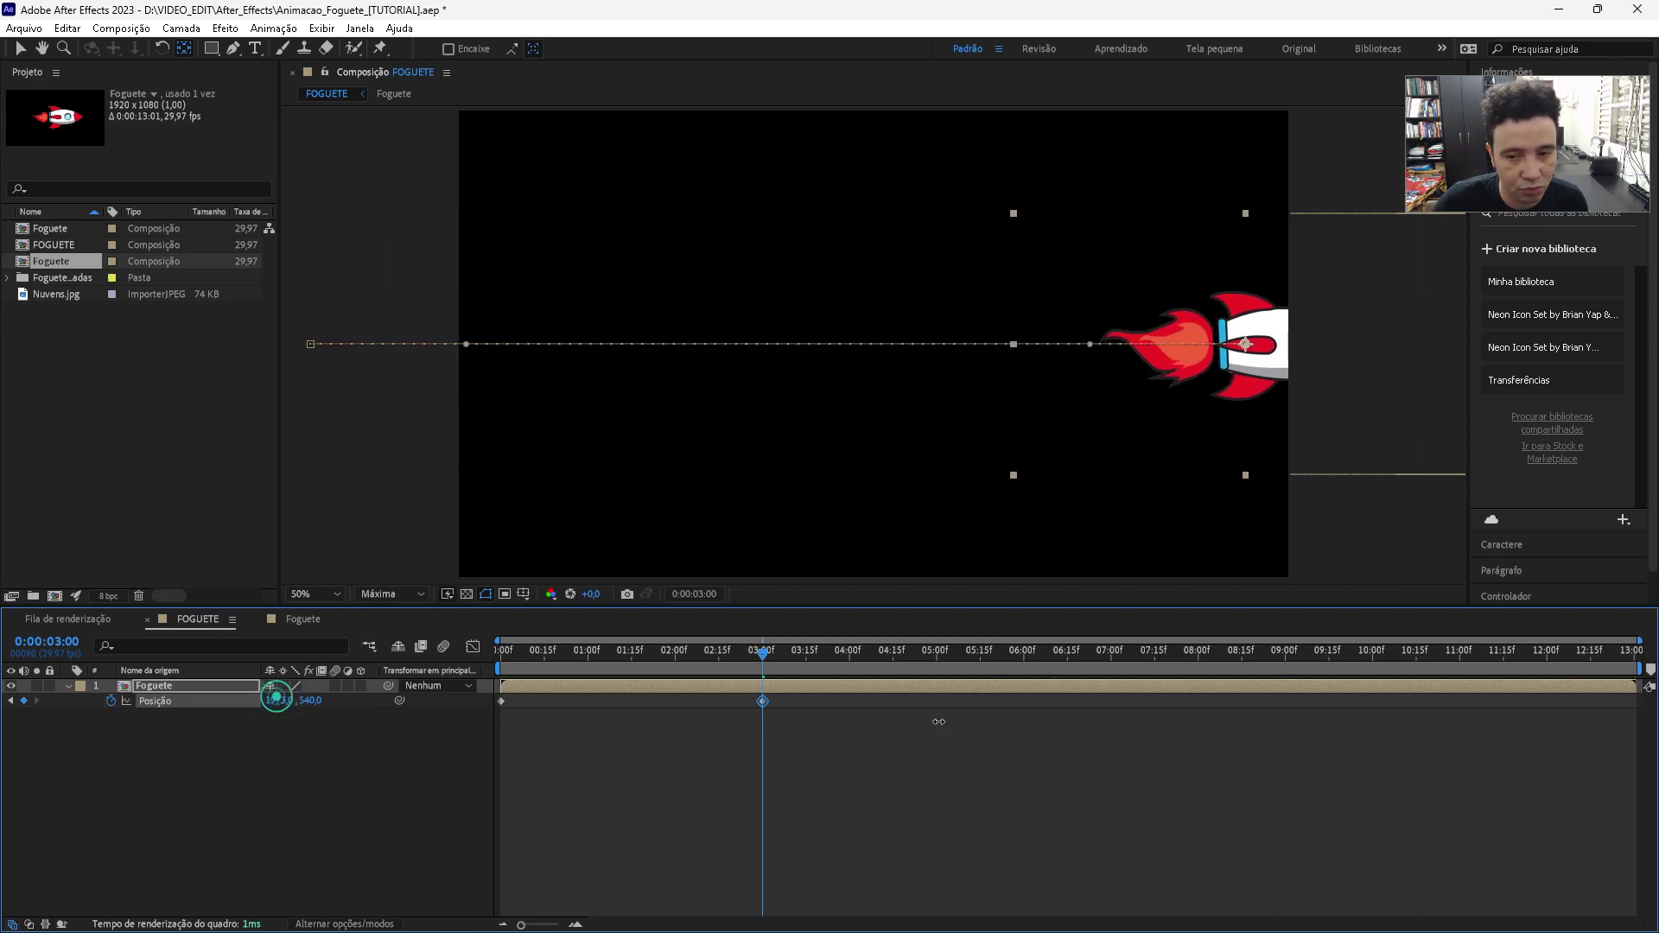
{"action": "left_click_drag", "start_coordinate": [758, 671], "coordinate": [502, 670]}
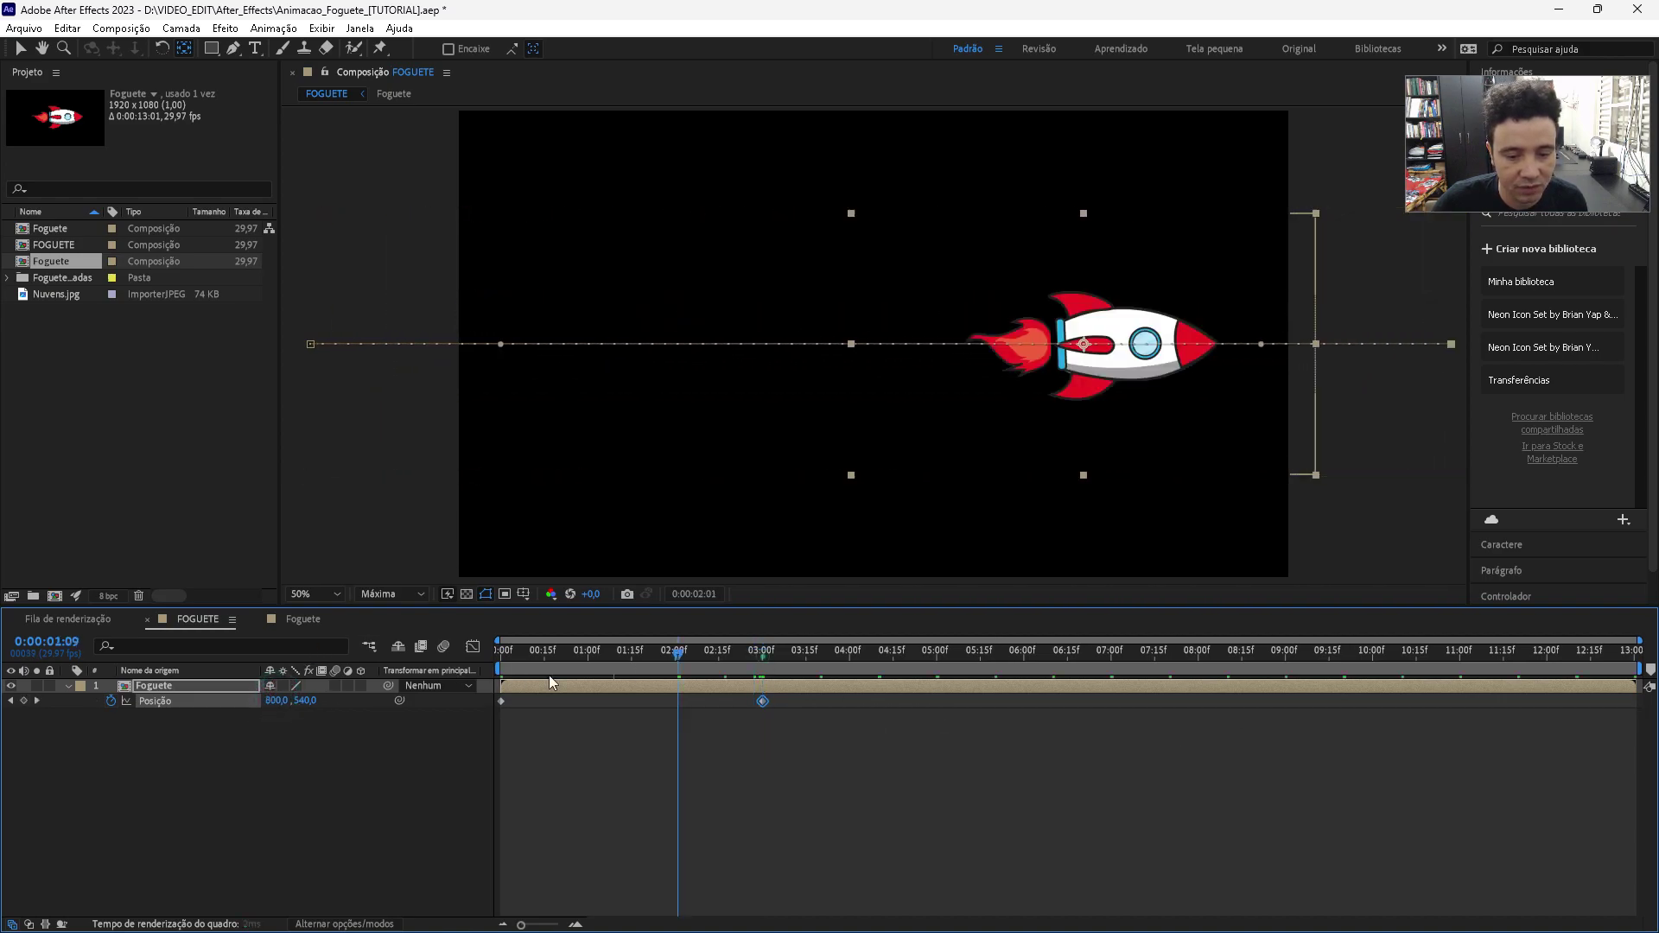
{"action": "key", "text": "space"}
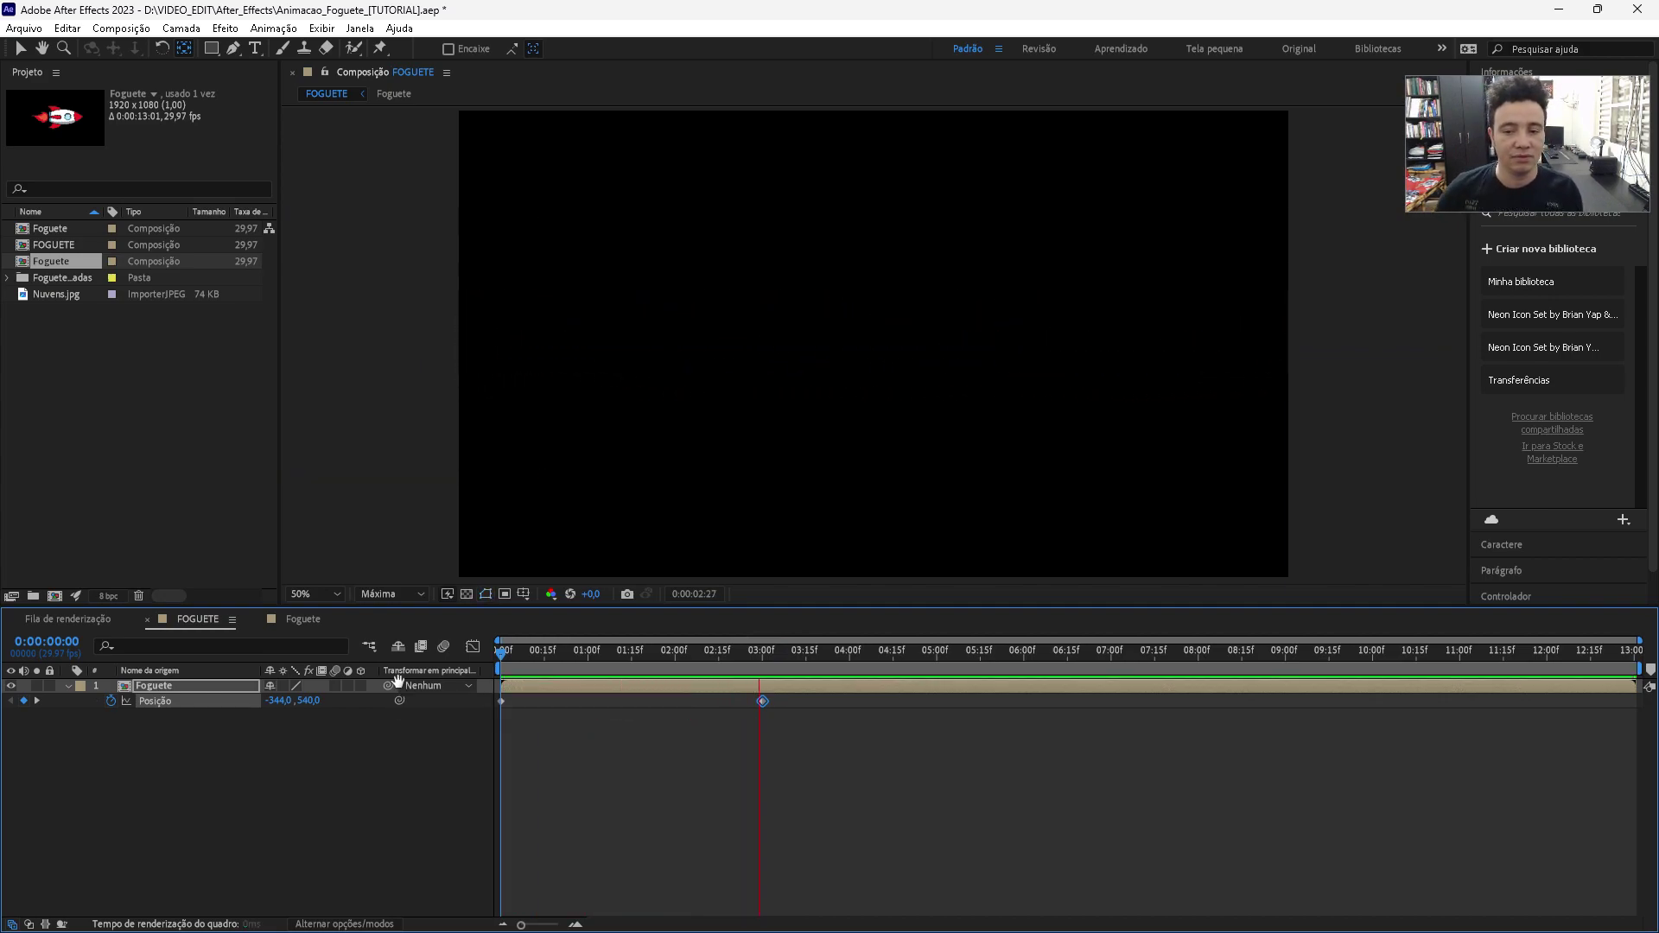
{"action": "key", "text": "space"}
{"action": "left_click_drag", "start_coordinate": [775, 654], "coordinate": [481, 669]}
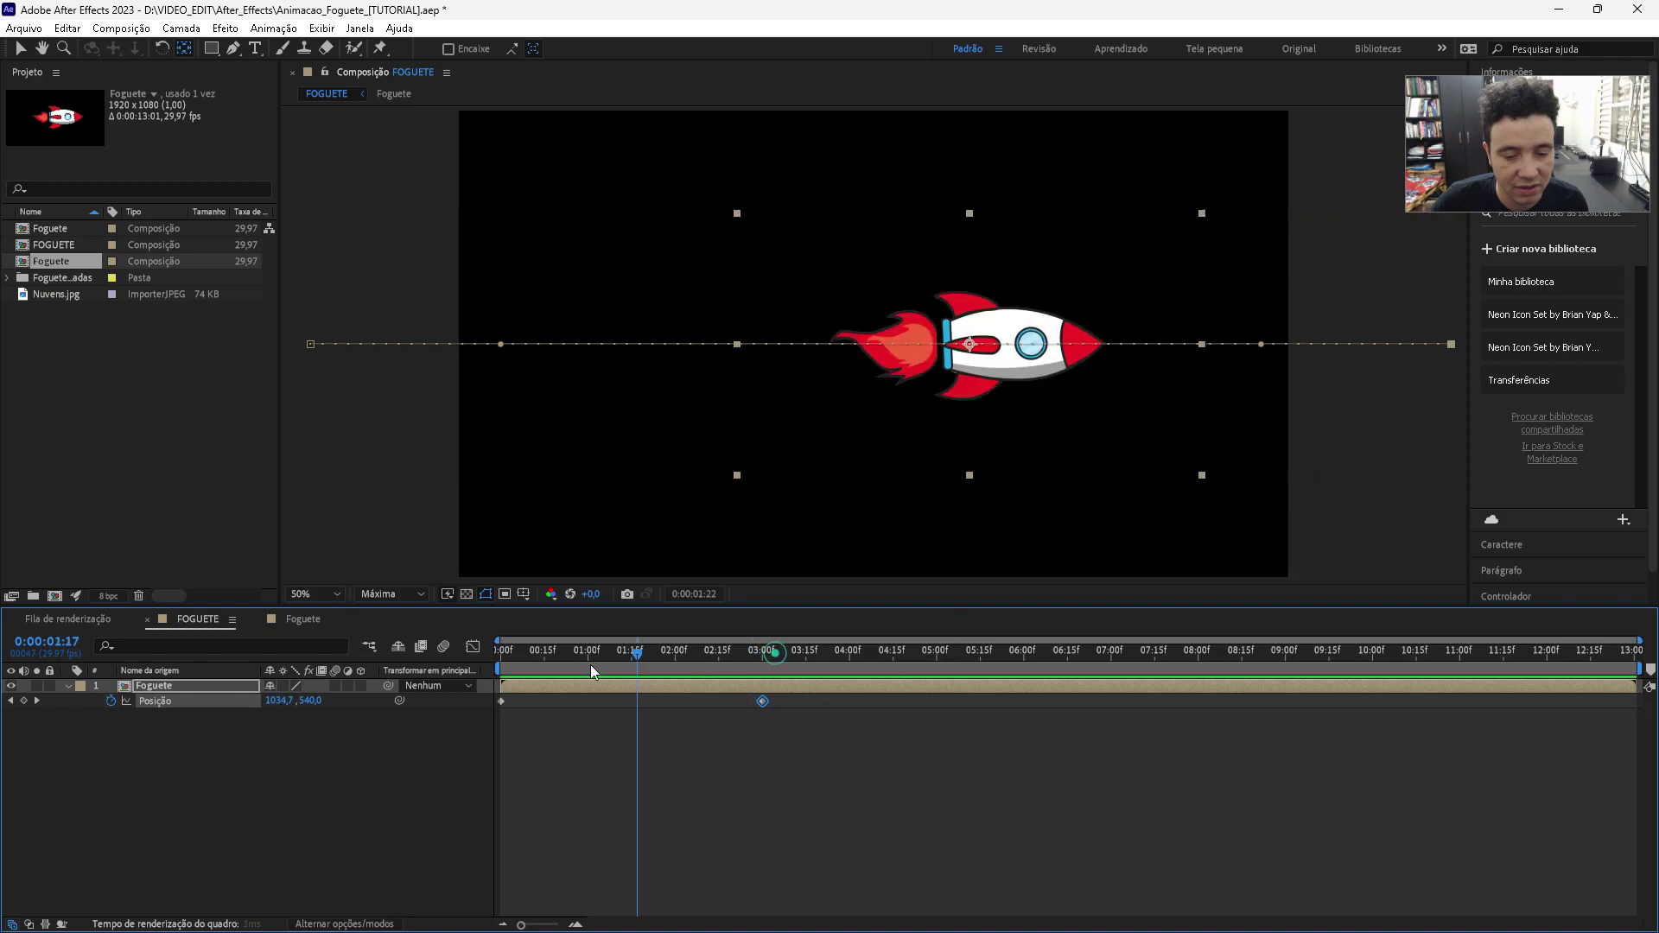
{"action": "left_click", "coordinate": [352, 783]}
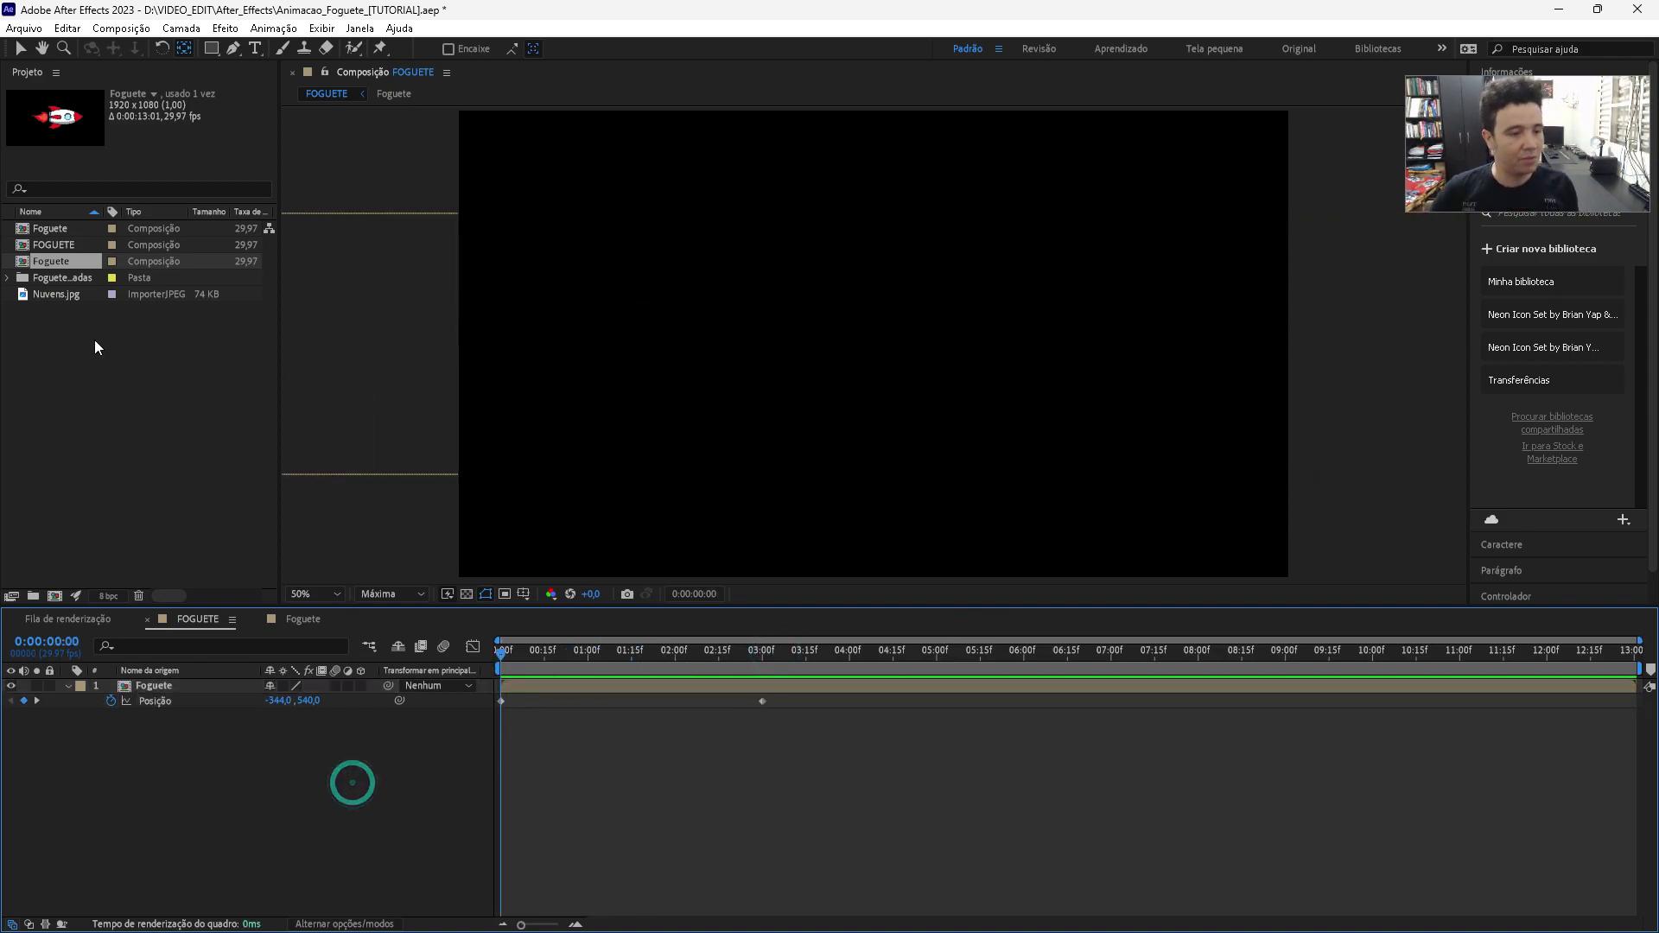
- Add the Nuvens.jpg clouds image to the comp and zoom out to see all of it
{"action": "left_click_drag", "start_coordinate": [60, 294], "coordinate": [176, 762]}
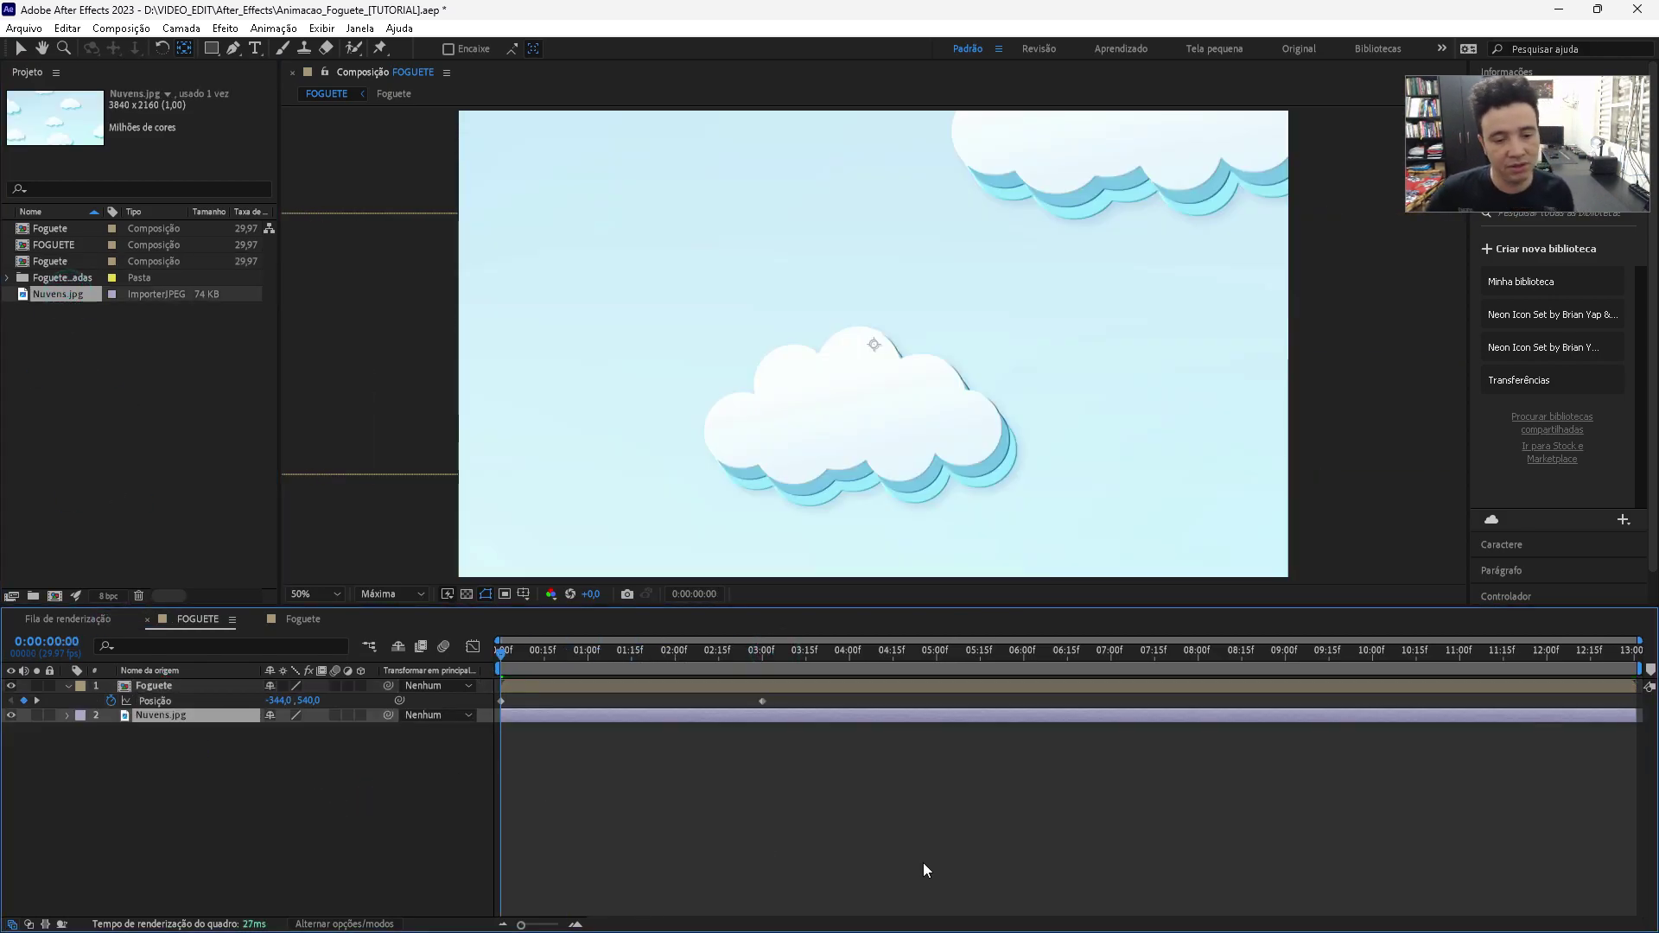
{"action": "key", "text": "comma"}
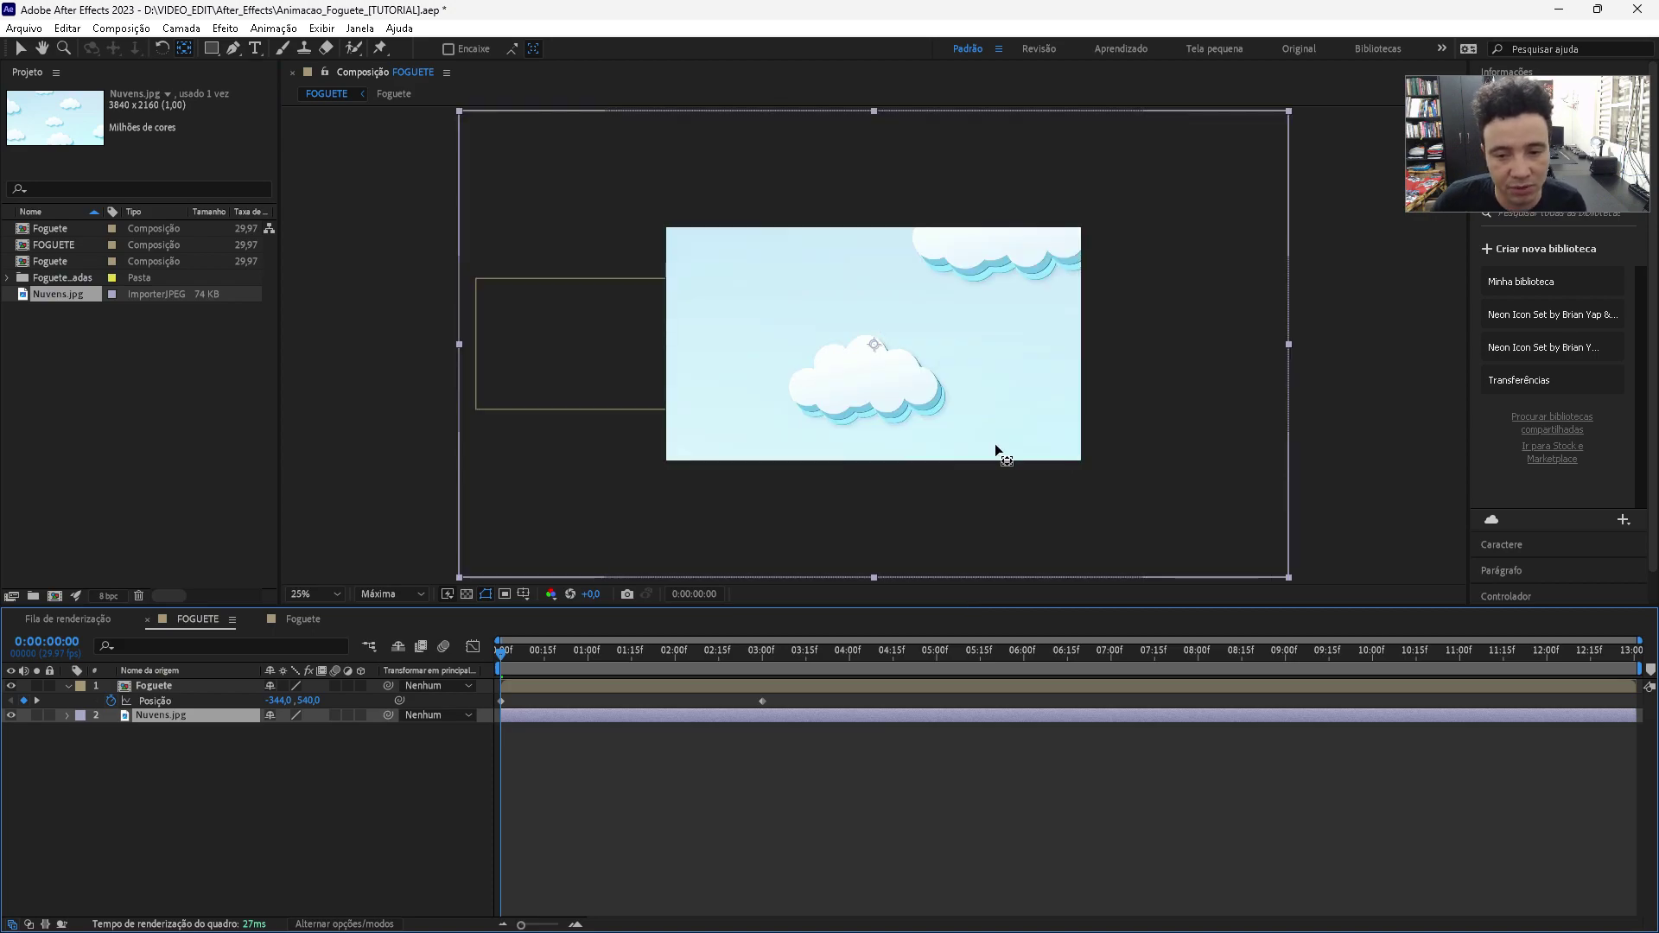
{"action": "left_click", "coordinate": [26, 50]}
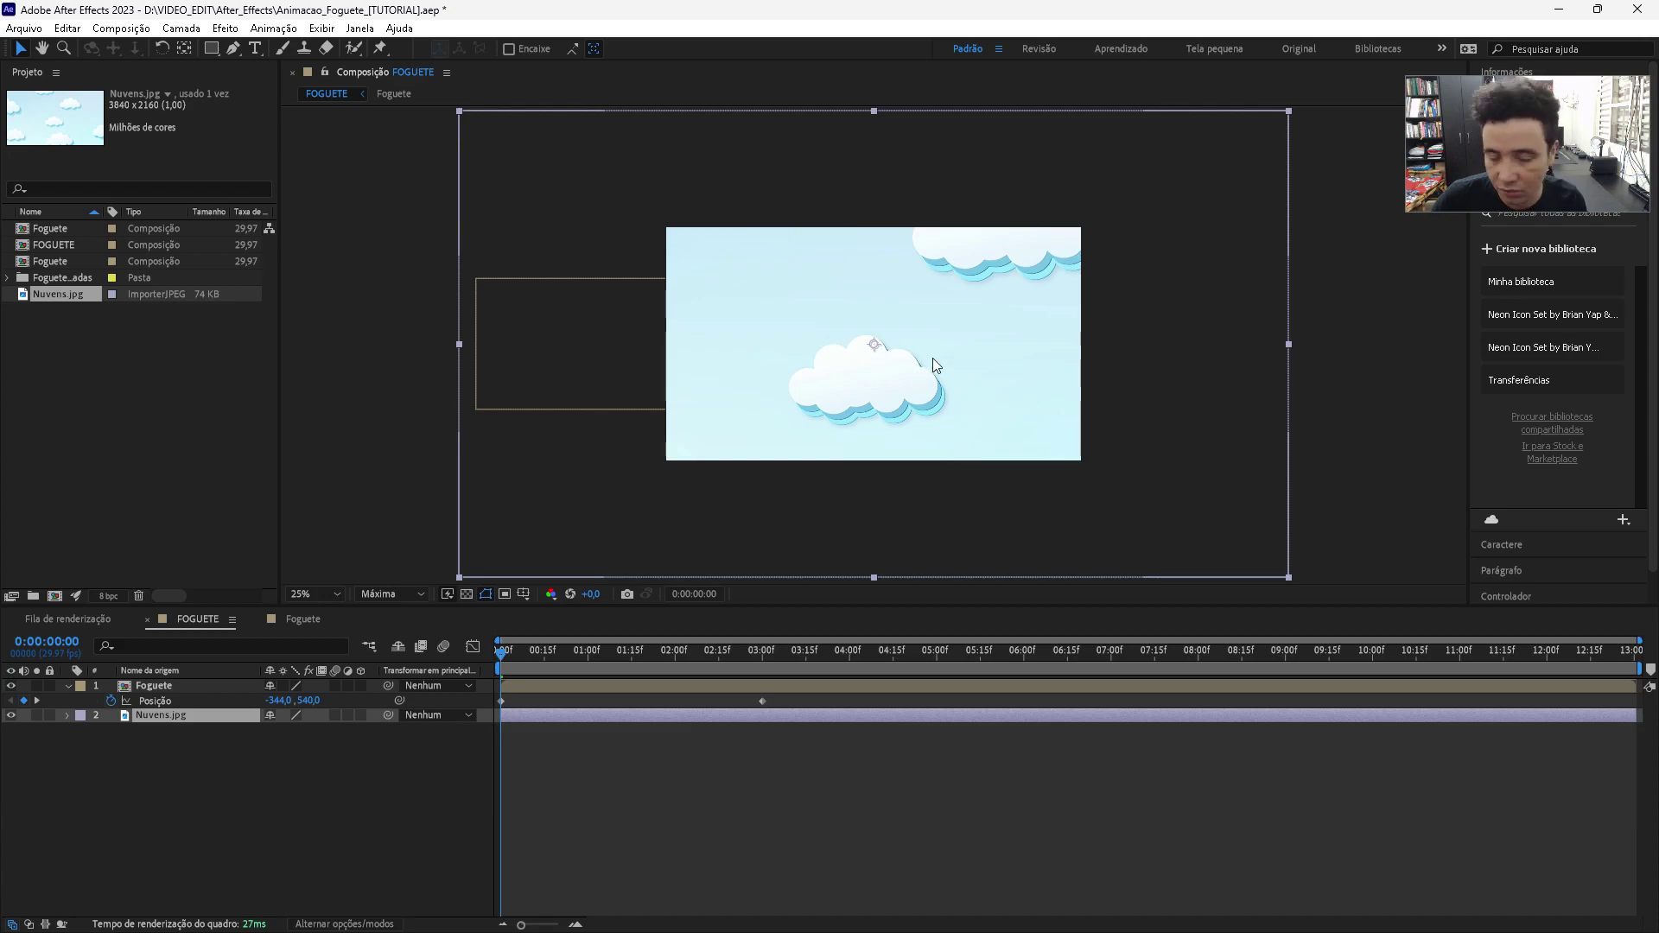
- Shift the clouds left and set a Position keyframe of 1824,592 at 0:00
{"action": "left_click", "coordinate": [1018, 441]}
{"action": "mouse_move", "coordinate": [1019, 441]}
{"action": "left_mouse_down"}
{"action": "mouse_move", "coordinate": [812, 456]}
{"action": "mouse_move", "coordinate": [1243, 433]}
{"action": "mouse_move", "coordinate": [1193, 450]}
{"action": "left_mouse_up"}
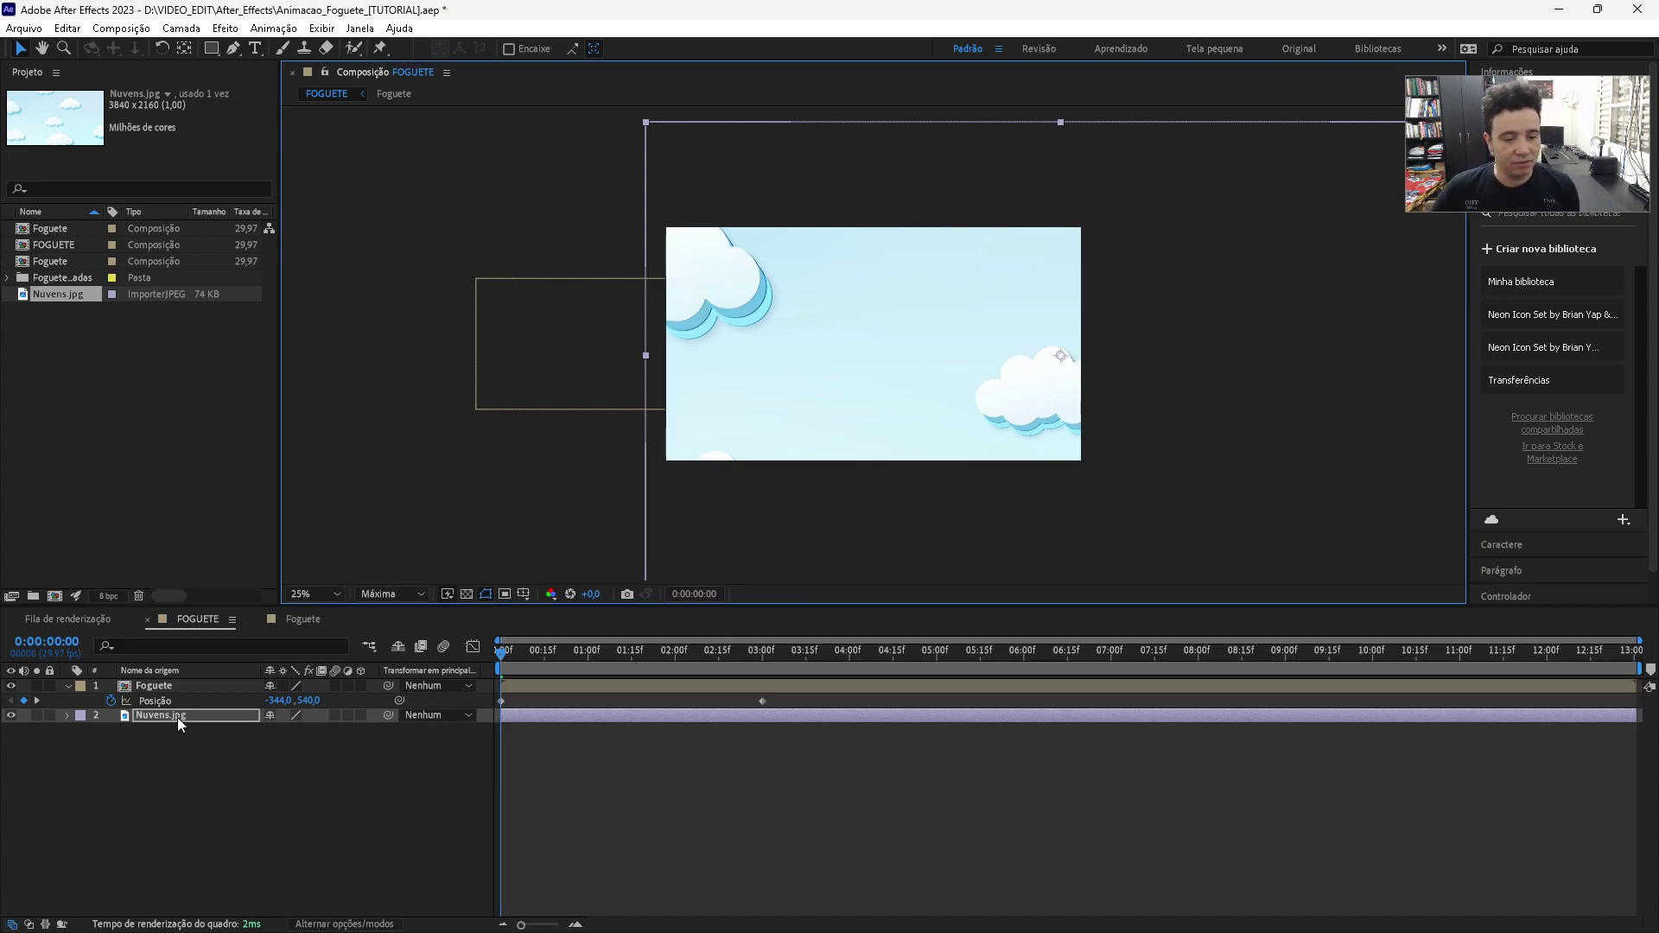
{"action": "key", "text": "p"}
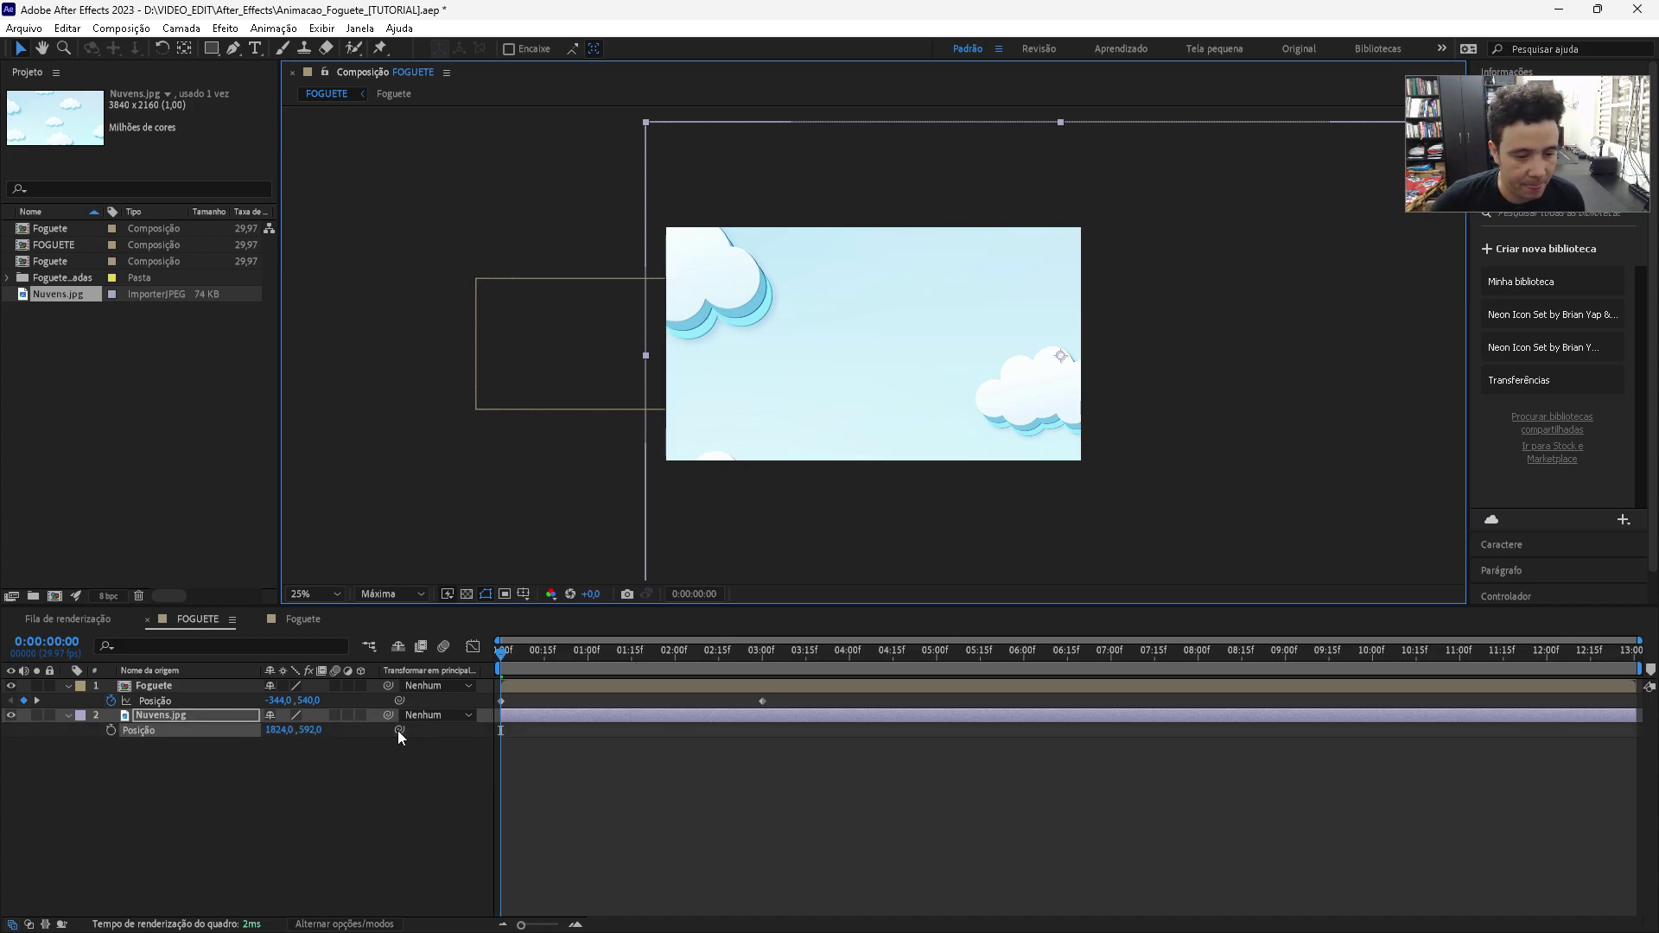
{"action": "left_click", "coordinate": [110, 730]}
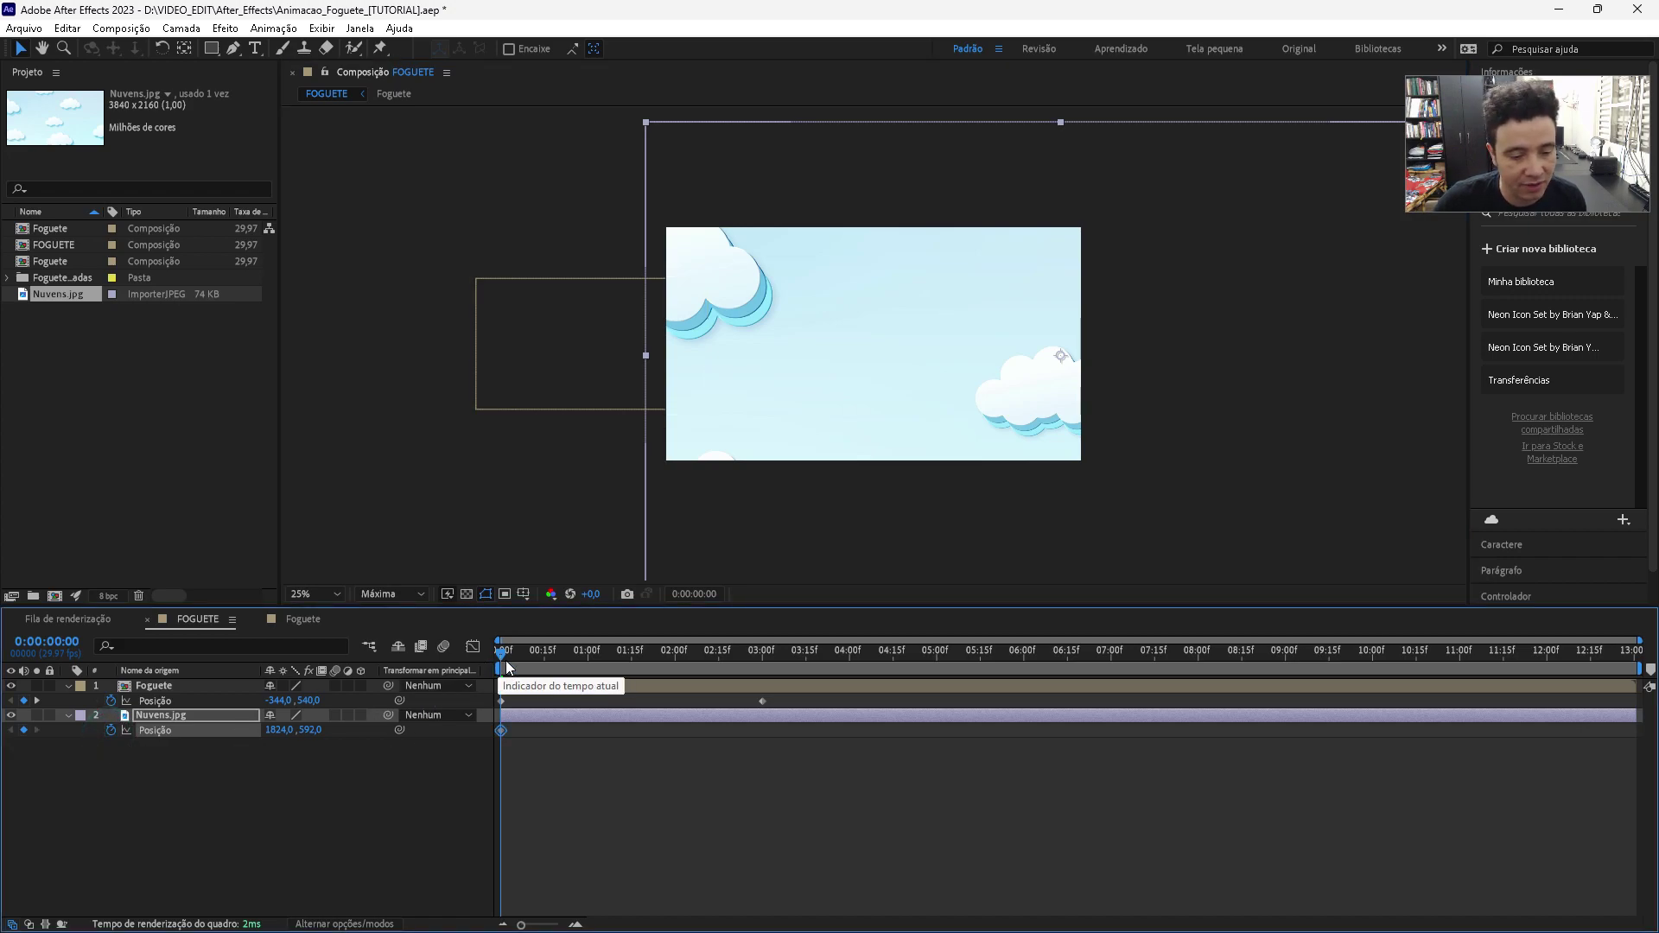
- At 3:00, move the clouds left to add a Position keyframe of 16,592
{"action": "key", "text": "Page_Down"}
{"action": "left_click_drag", "start_coordinate": [531, 662], "coordinate": [761, 667]}
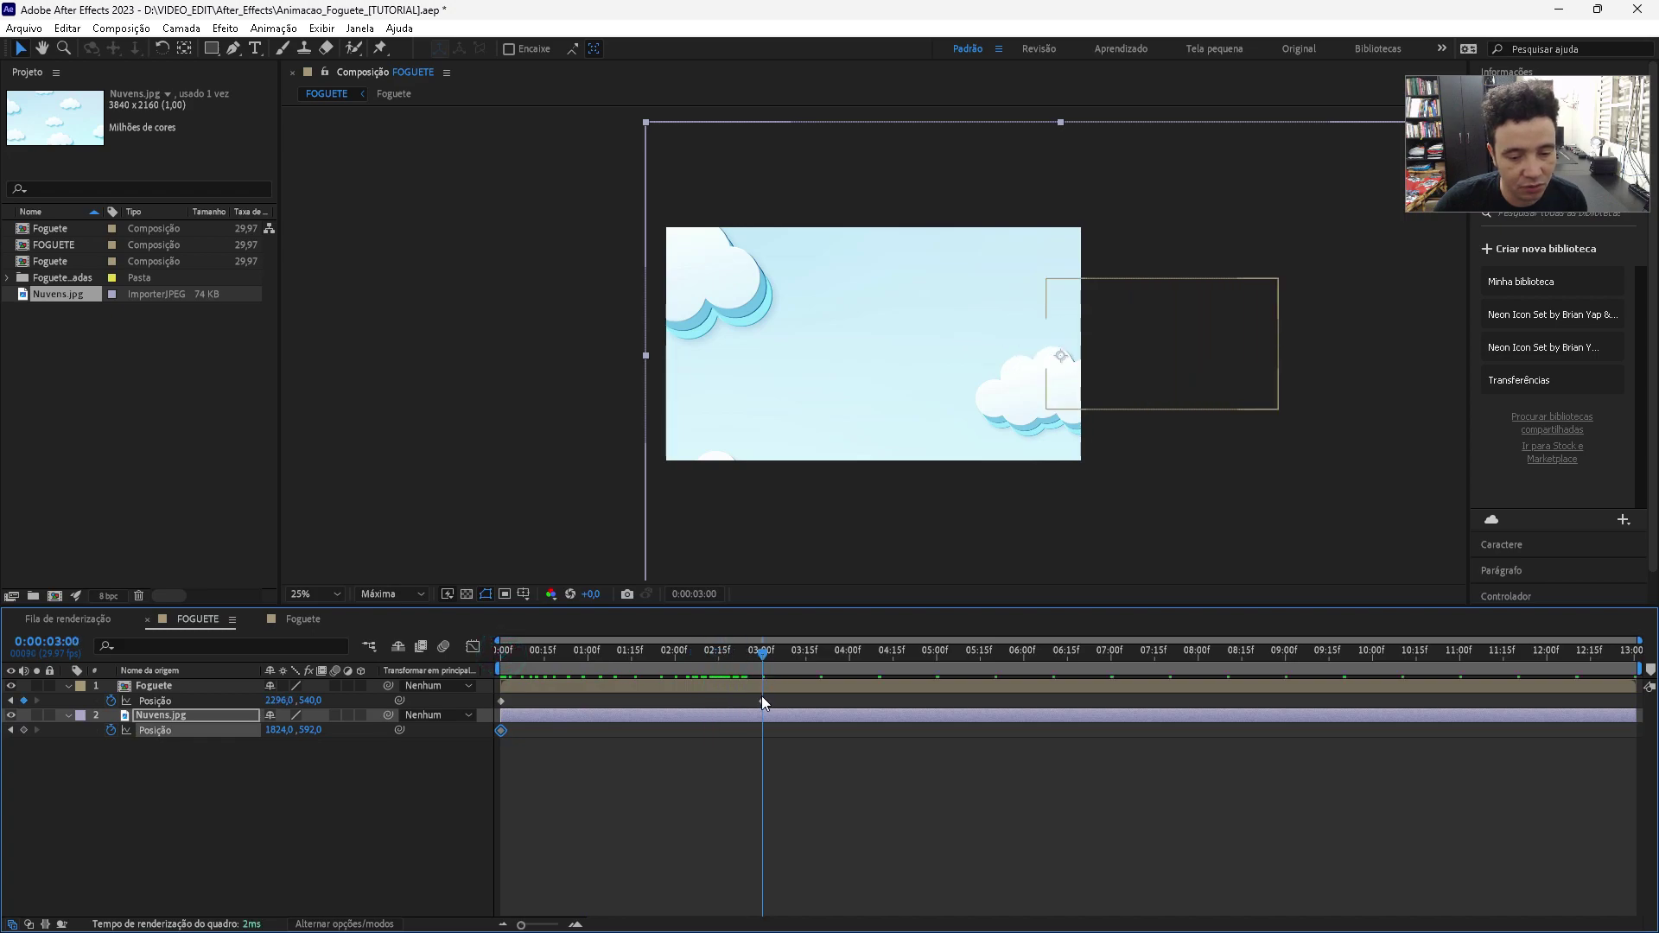
{"action": "left_click", "coordinate": [757, 657]}
{"action": "mouse_move", "coordinate": [276, 730]}
{"action": "left_mouse_down"}
{"action": "mouse_move", "coordinate": [337, 757]}
{"action": "mouse_move", "coordinate": [226, 733]}
{"action": "left_mouse_up"}
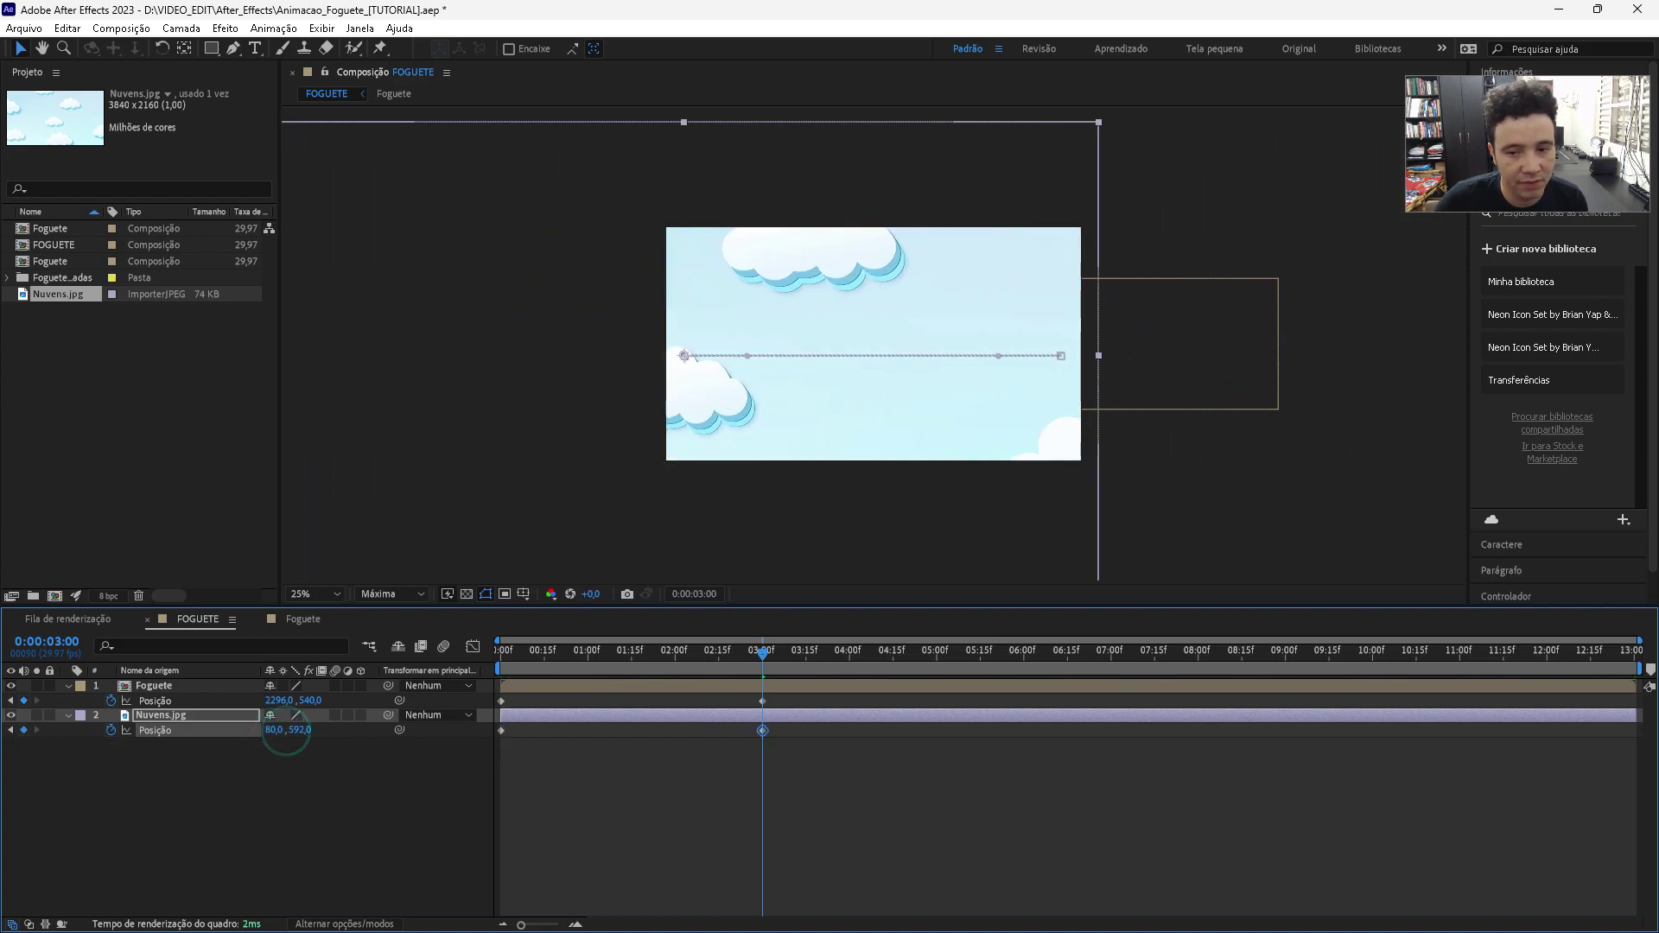
{"action": "type", "text": "16"}
- Deselect layers, return to 0:00, and pull the work-area end back to about 3 seconds
{"action": "left_click", "coordinate": [1267, 534]}
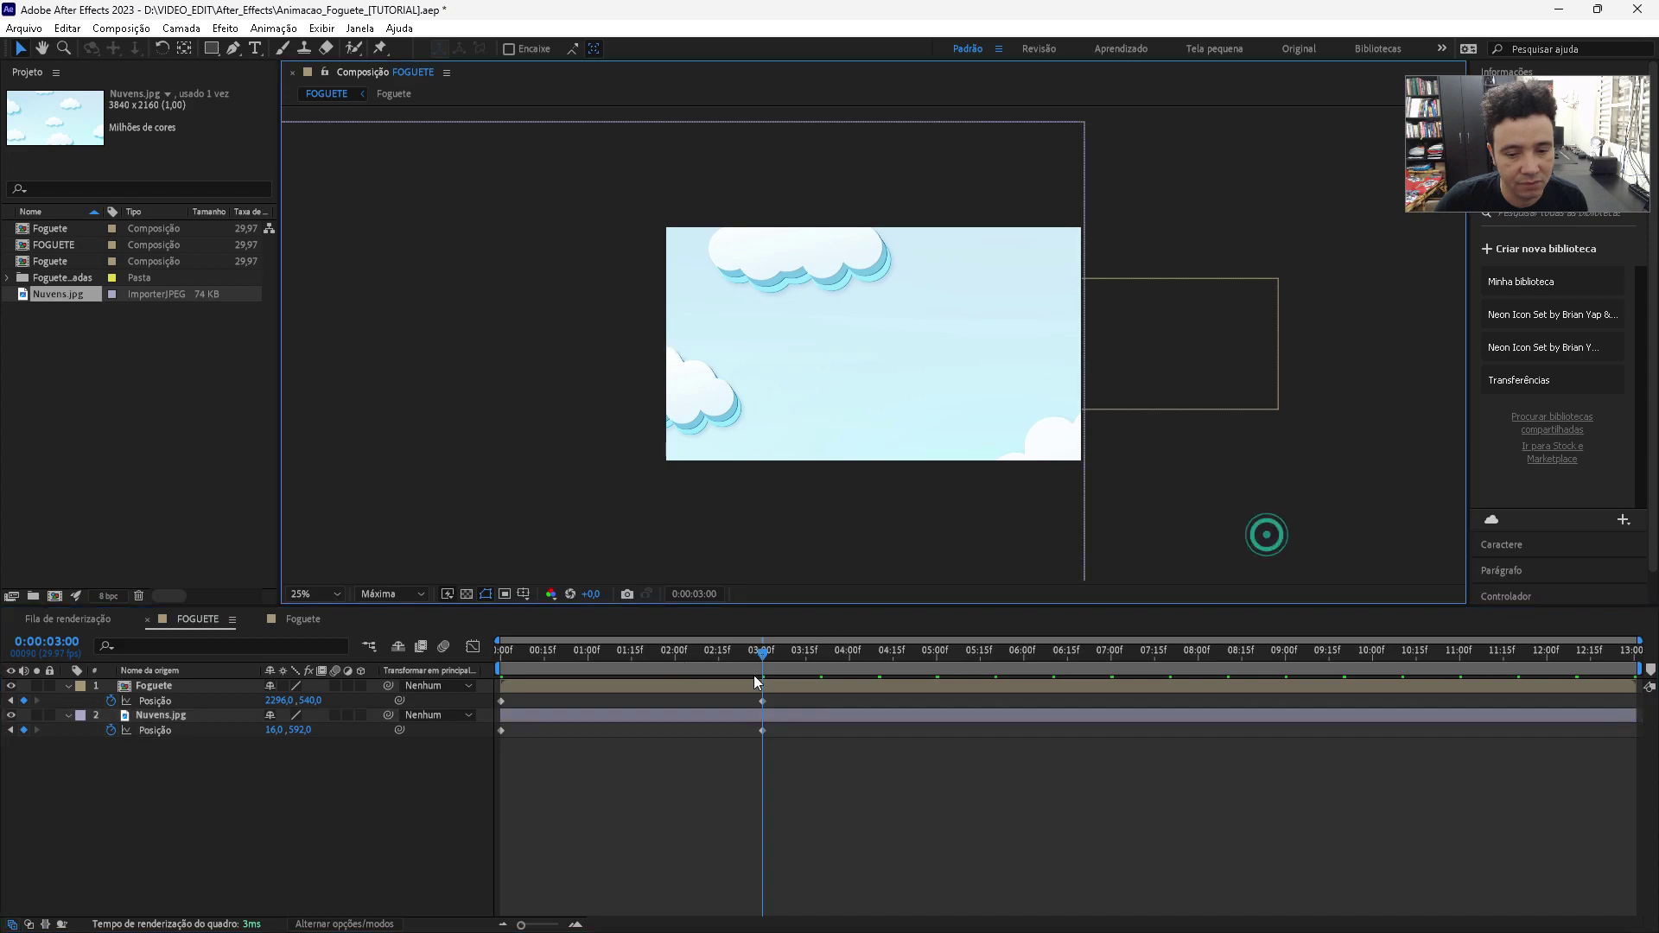
{"action": "mouse_move", "coordinate": [757, 657]}
{"action": "left_mouse_down"}
{"action": "mouse_move", "coordinate": [411, 677]}
{"action": "mouse_move", "coordinate": [688, 682]}
{"action": "mouse_move", "coordinate": [443, 691]}
{"action": "left_mouse_up"}
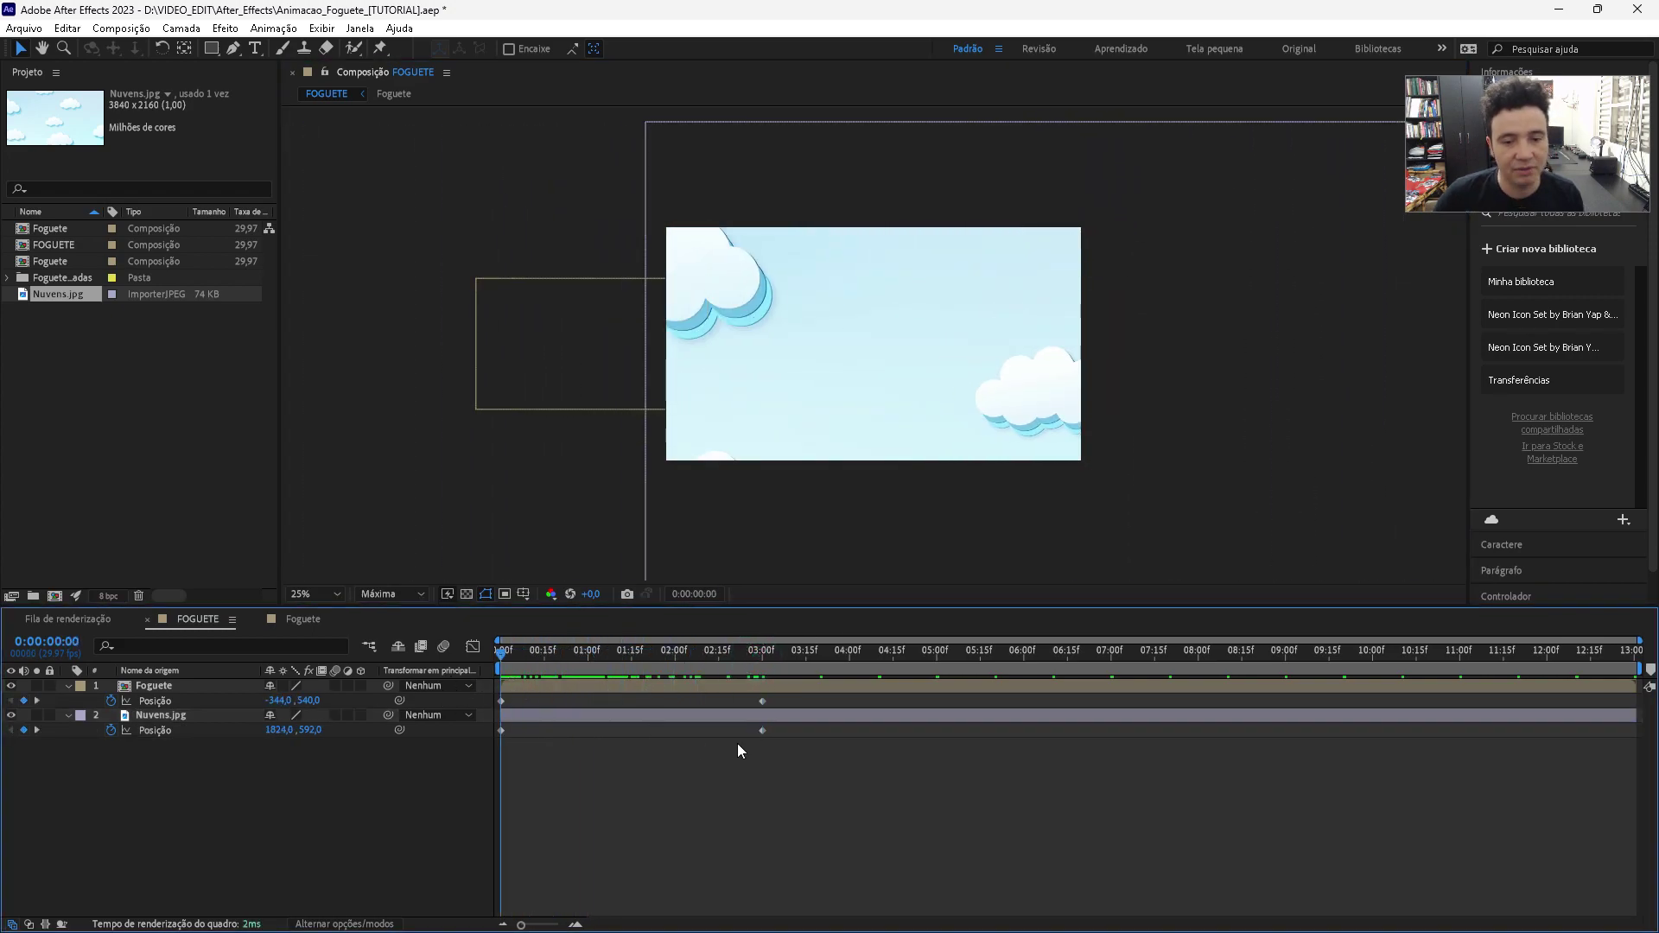
{"action": "left_click_drag", "start_coordinate": [1637, 671], "coordinate": [769, 685]}
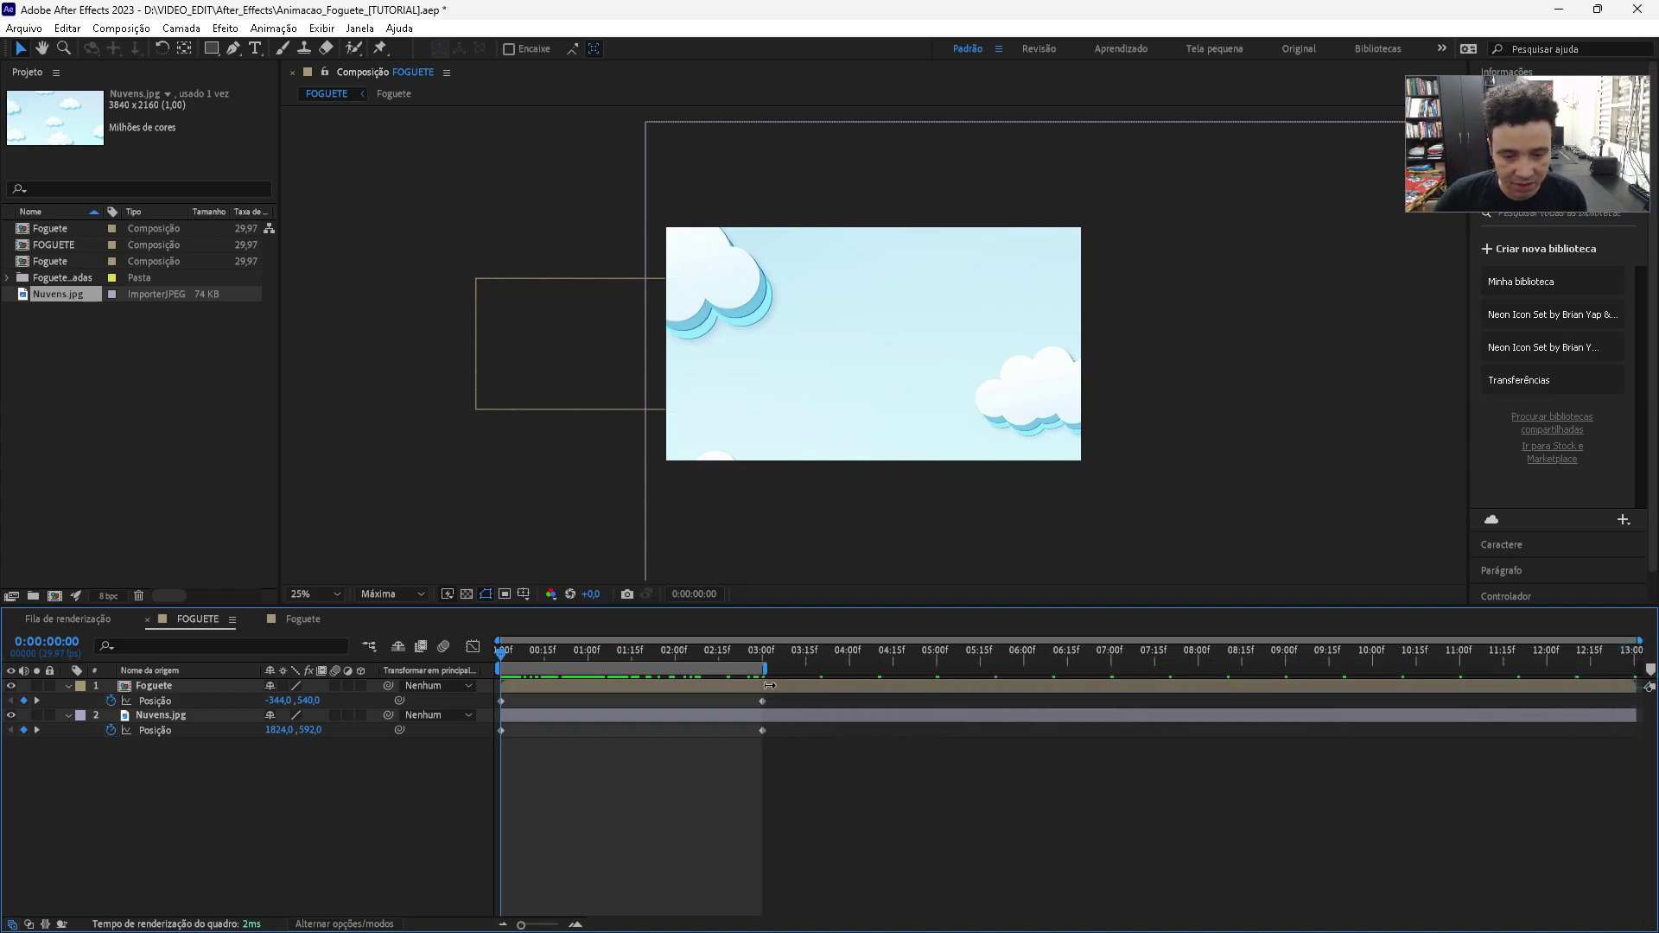
- Settle the work-area end at 3:00
{"action": "right_click", "coordinate": [697, 671]}
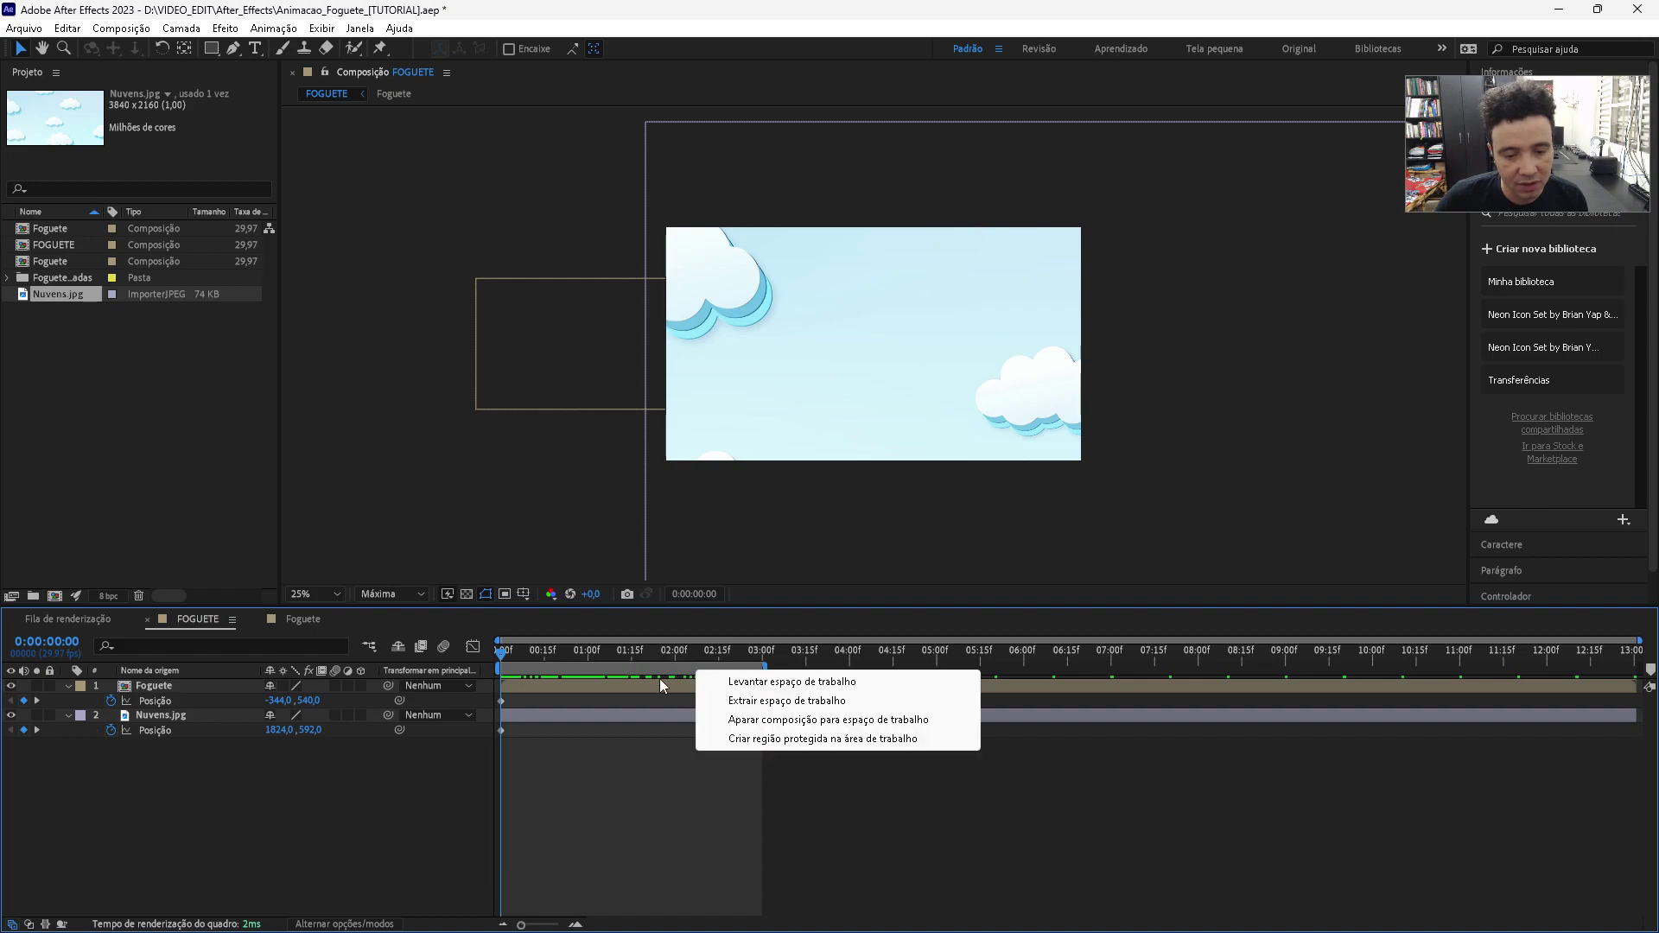
{"action": "left_click", "coordinate": [357, 788]}
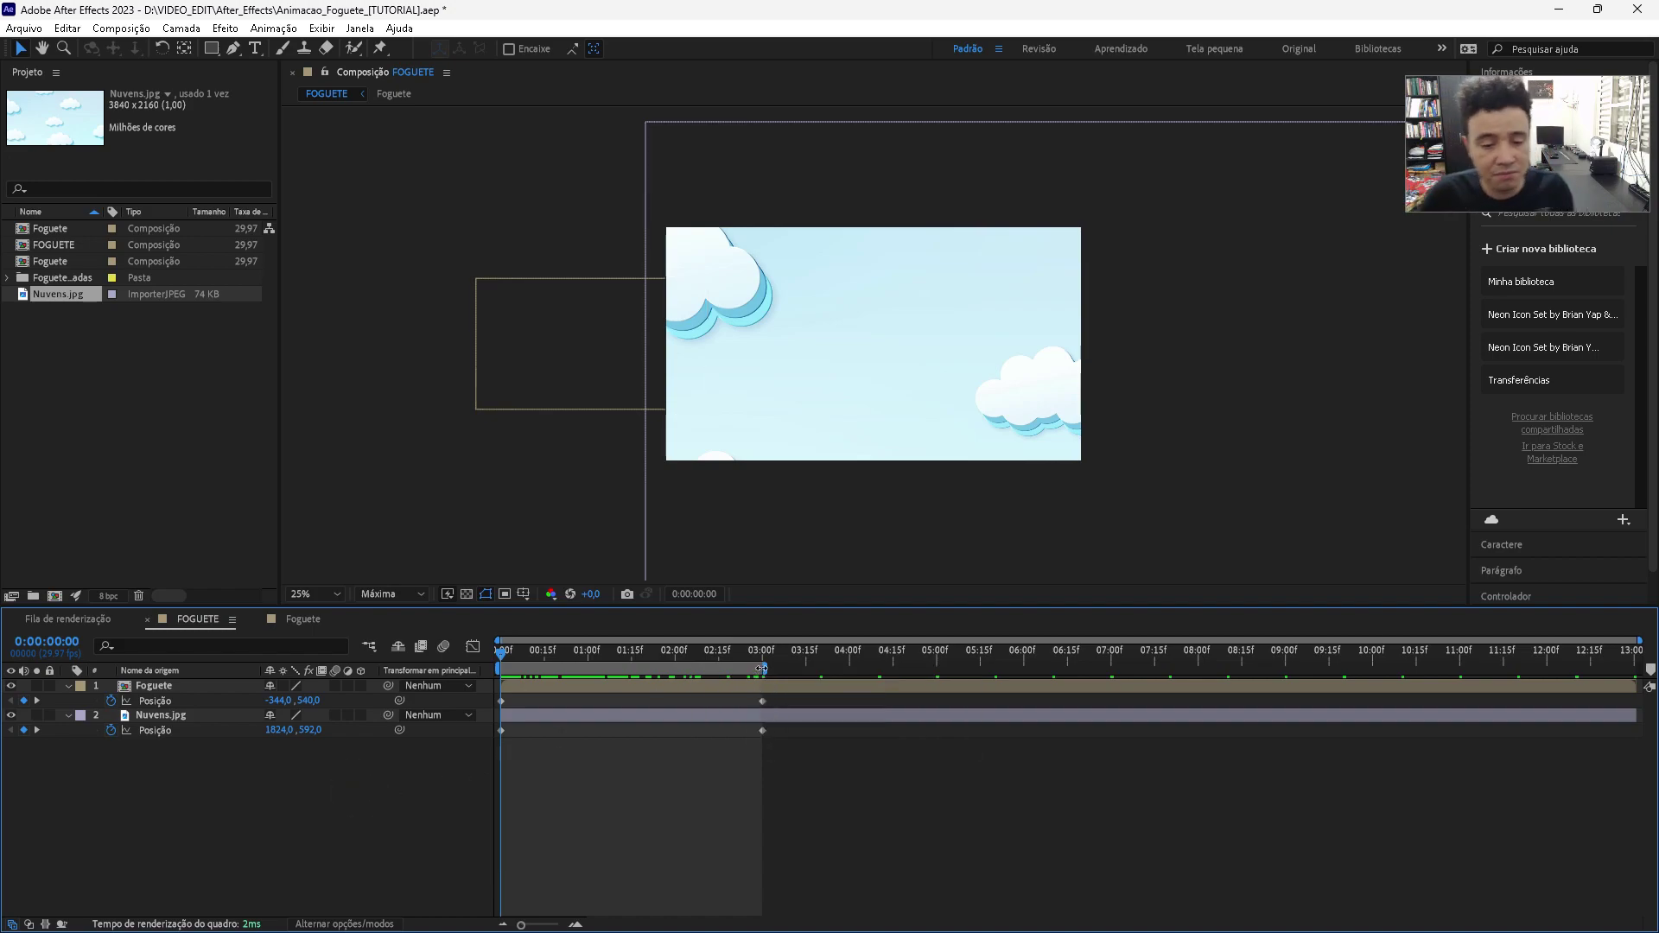
{"action": "mouse_move", "coordinate": [763, 667]}
{"action": "left_mouse_down"}
{"action": "mouse_move", "coordinate": [1451, 667]}
{"action": "mouse_move", "coordinate": [1121, 668]}
{"action": "left_mouse_up"}
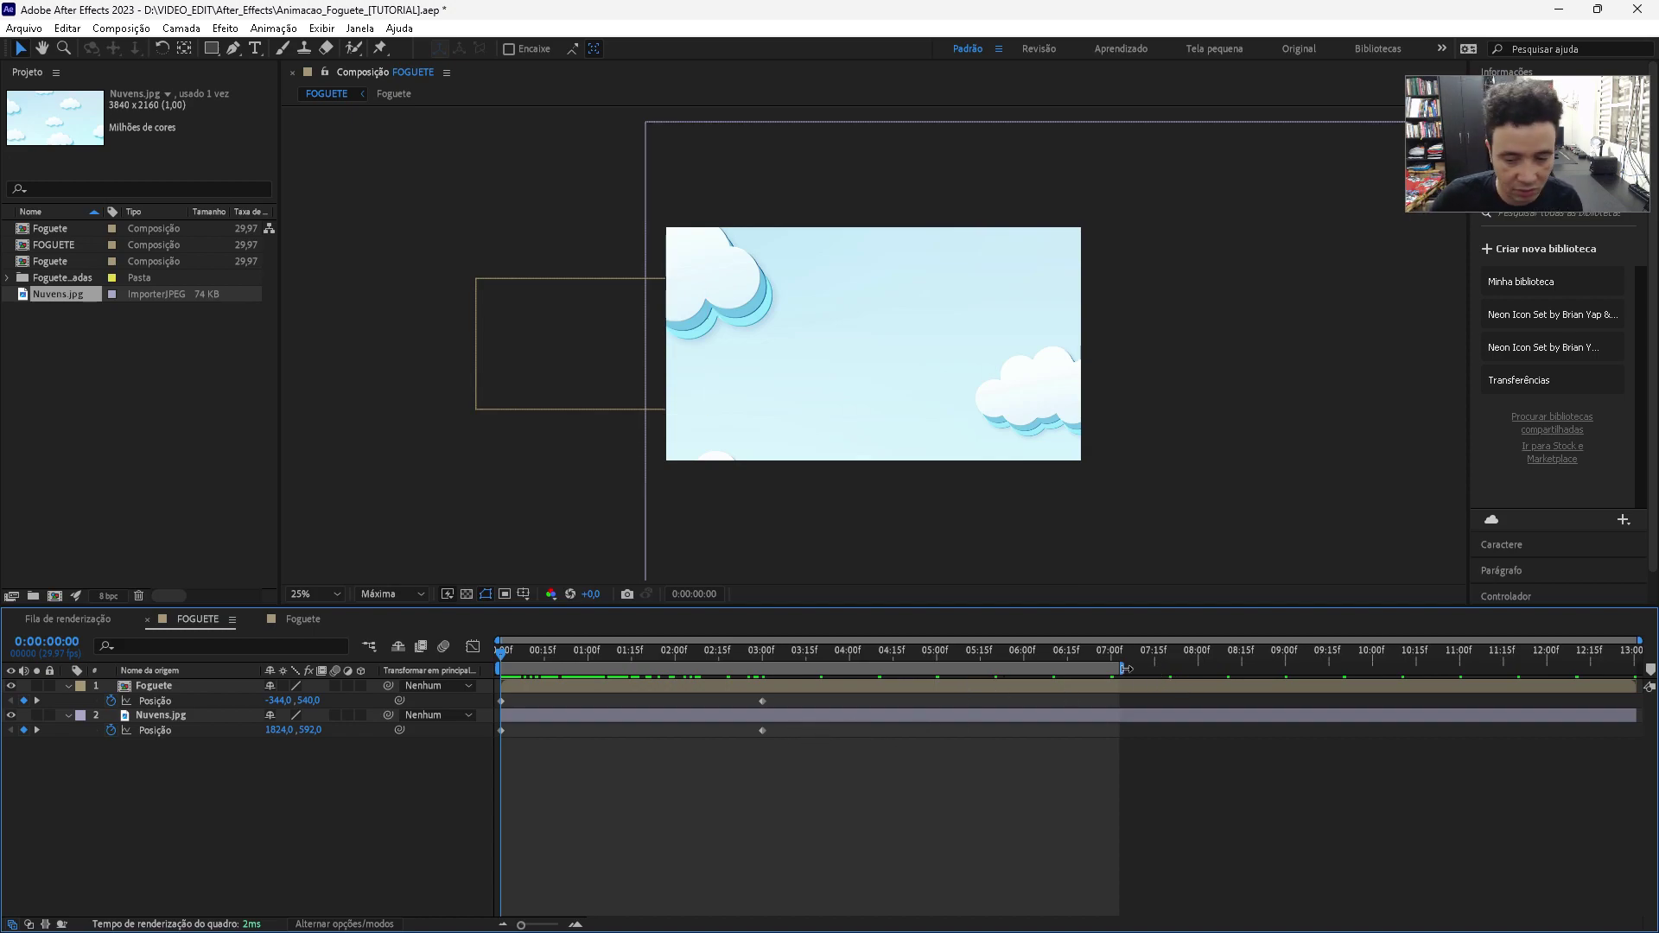
{"action": "left_click_drag", "start_coordinate": [1123, 667], "coordinate": [764, 668]}
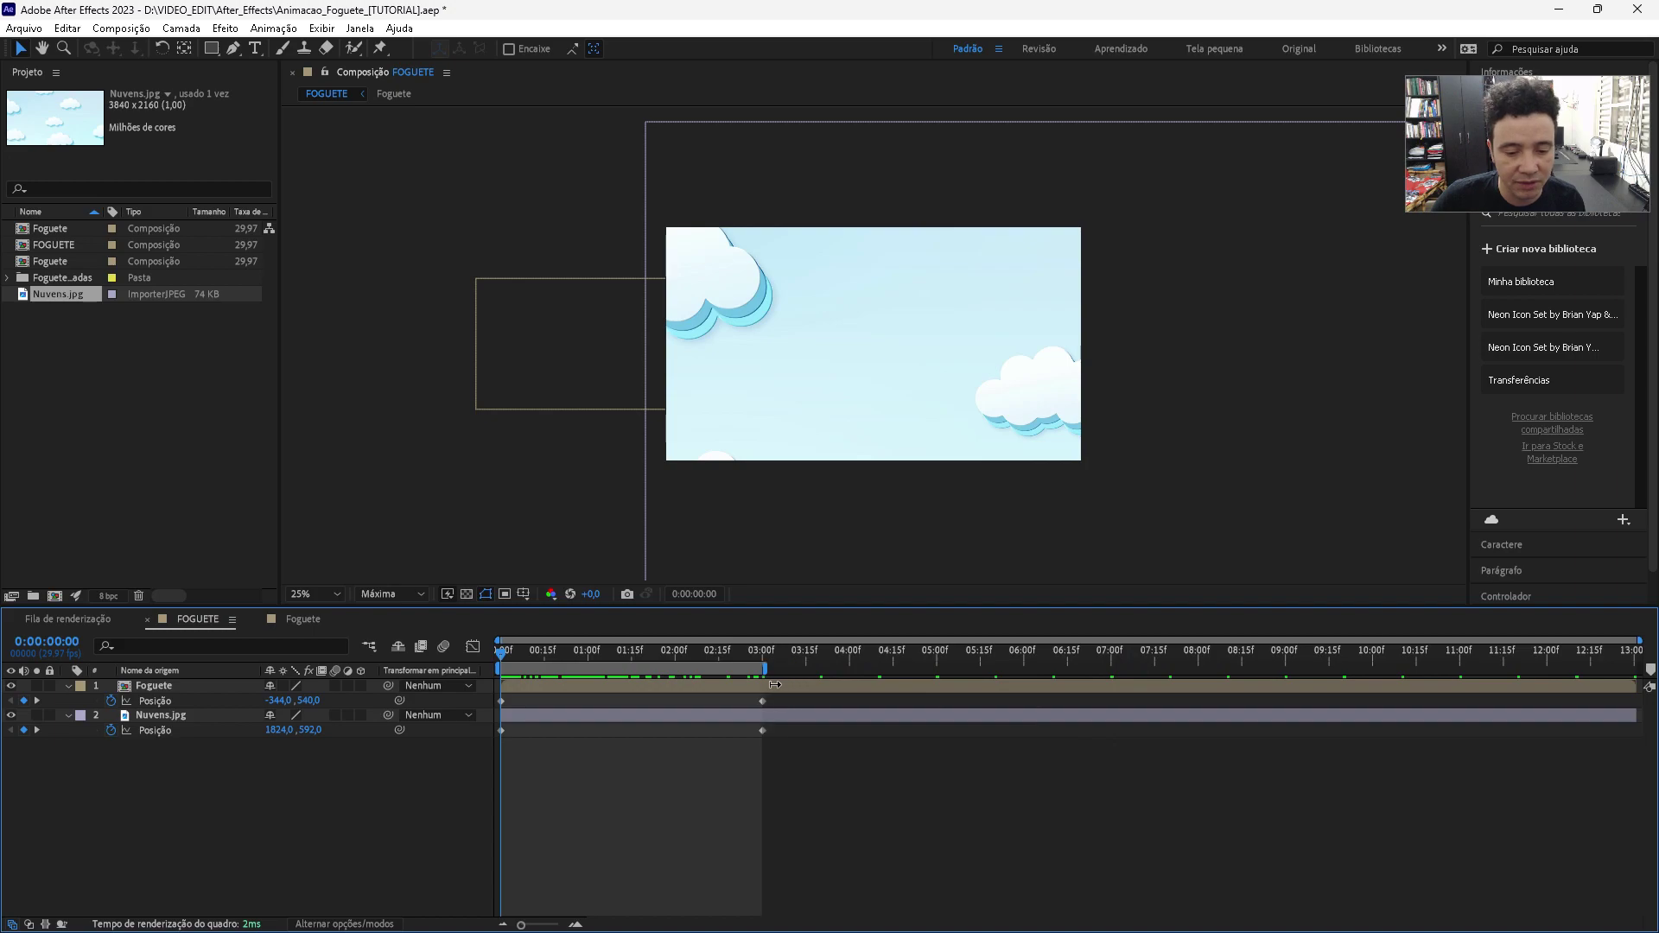
- Trim the FOGUETE composition to the work area and scrub to check the rocket's motion
{"action": "right_click", "coordinate": [692, 670]}
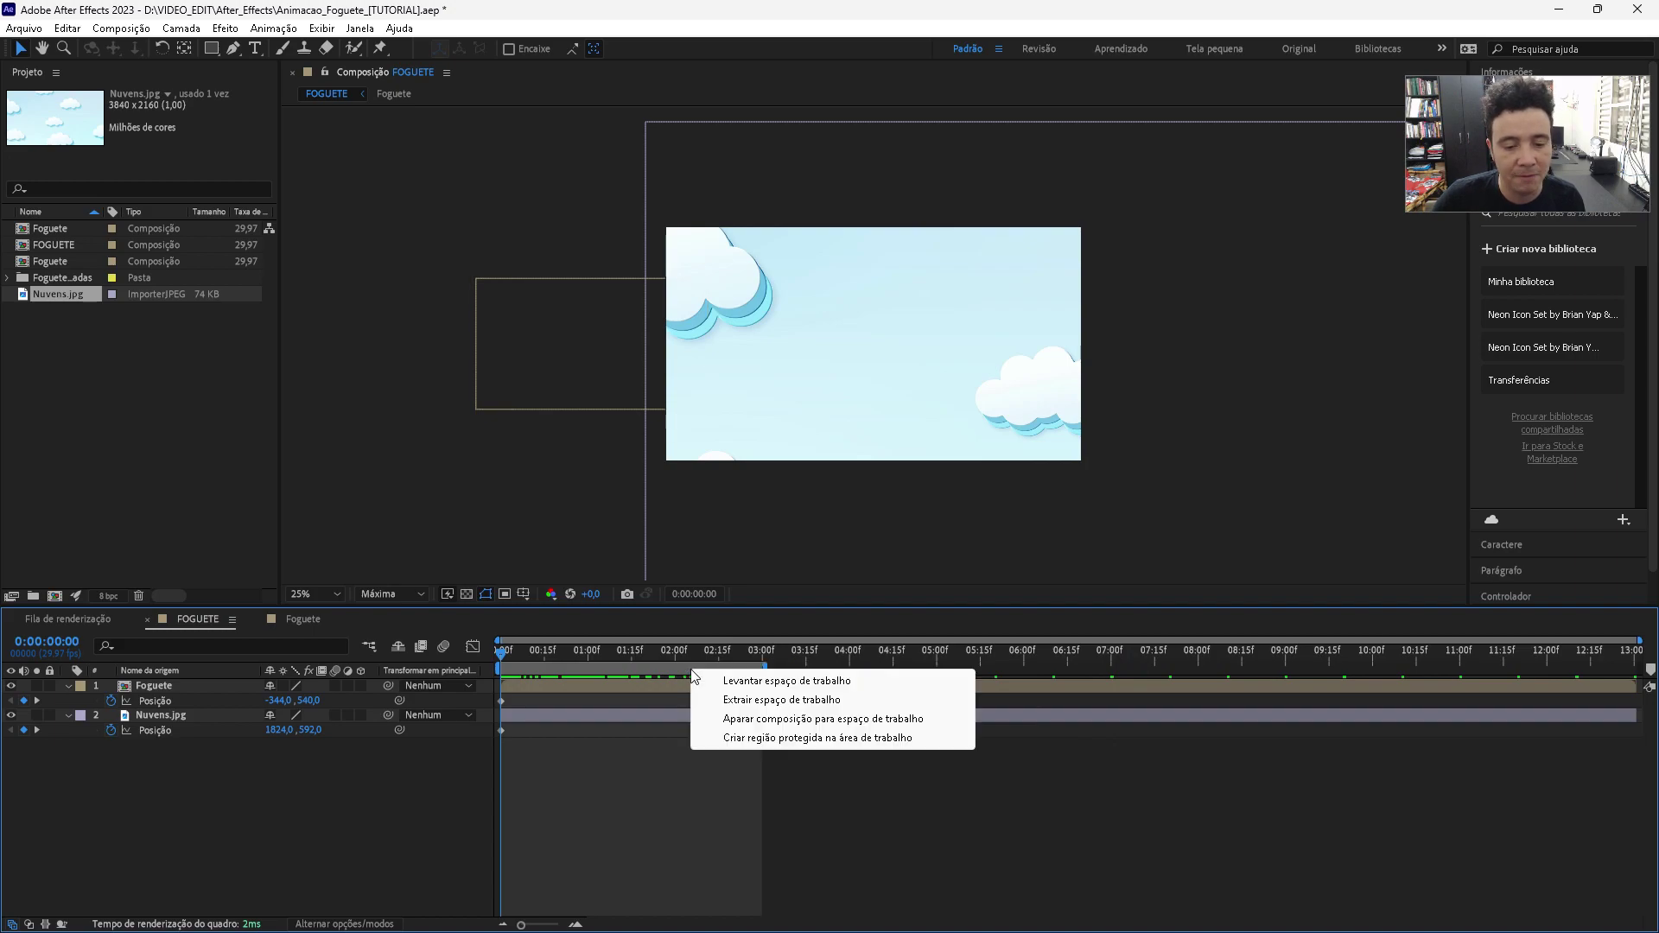
{"action": "left_click", "coordinate": [757, 720]}
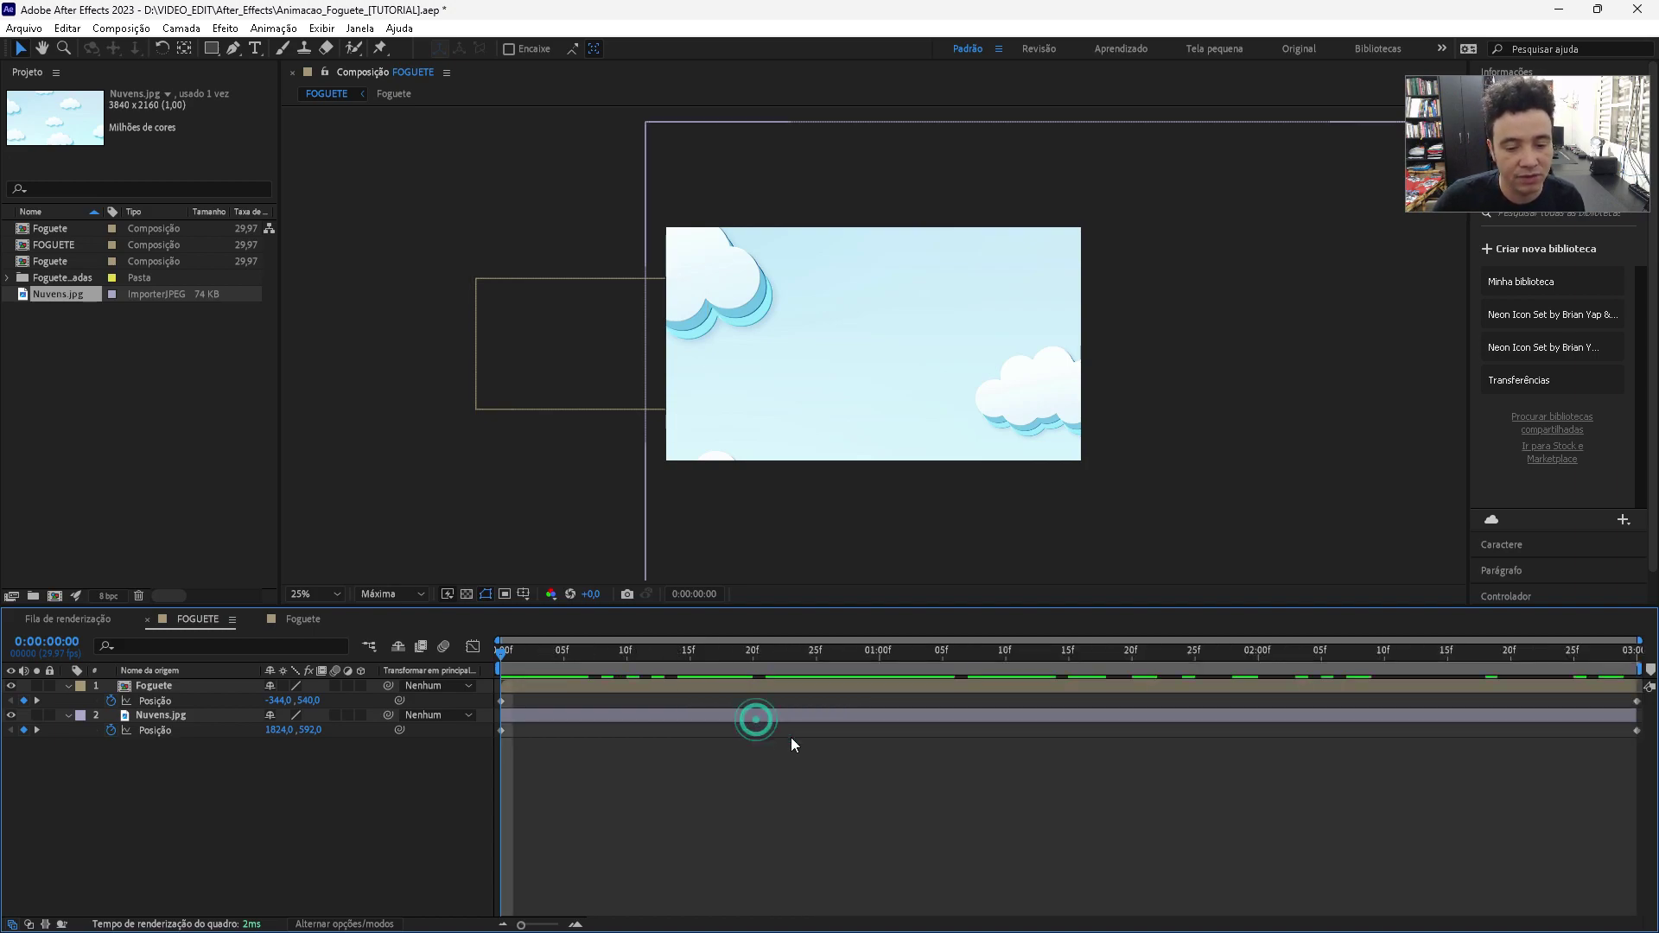
{"action": "left_click_drag", "start_coordinate": [524, 663], "coordinate": [385, 717]}
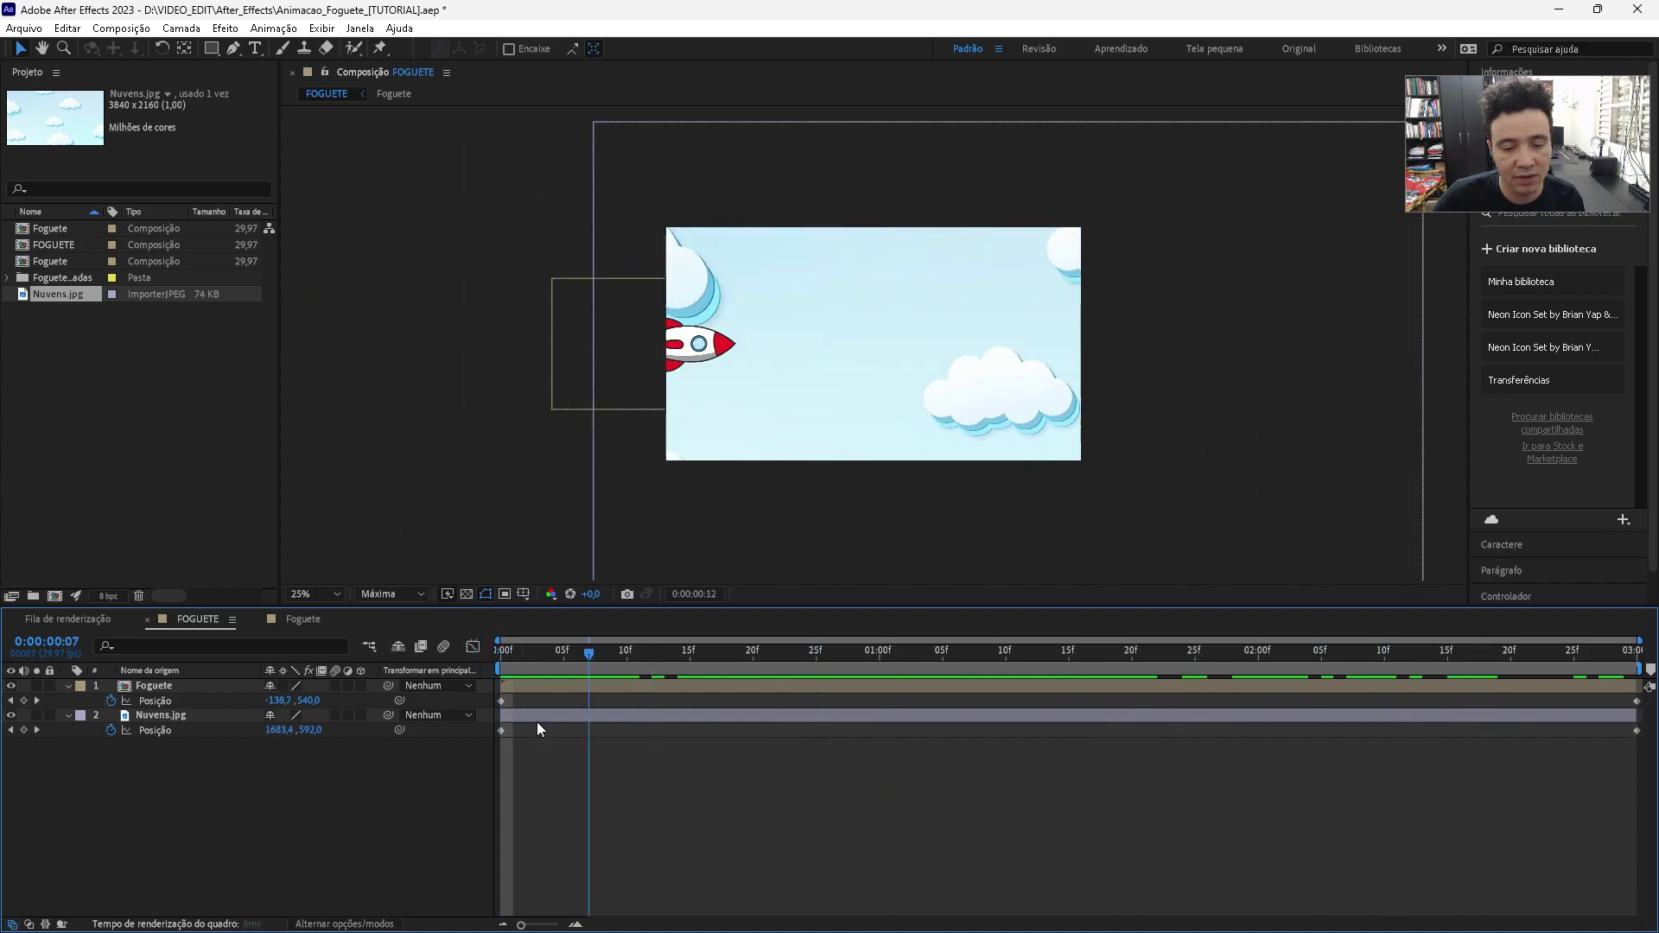
{"action": "left_click", "coordinate": [537, 533]}
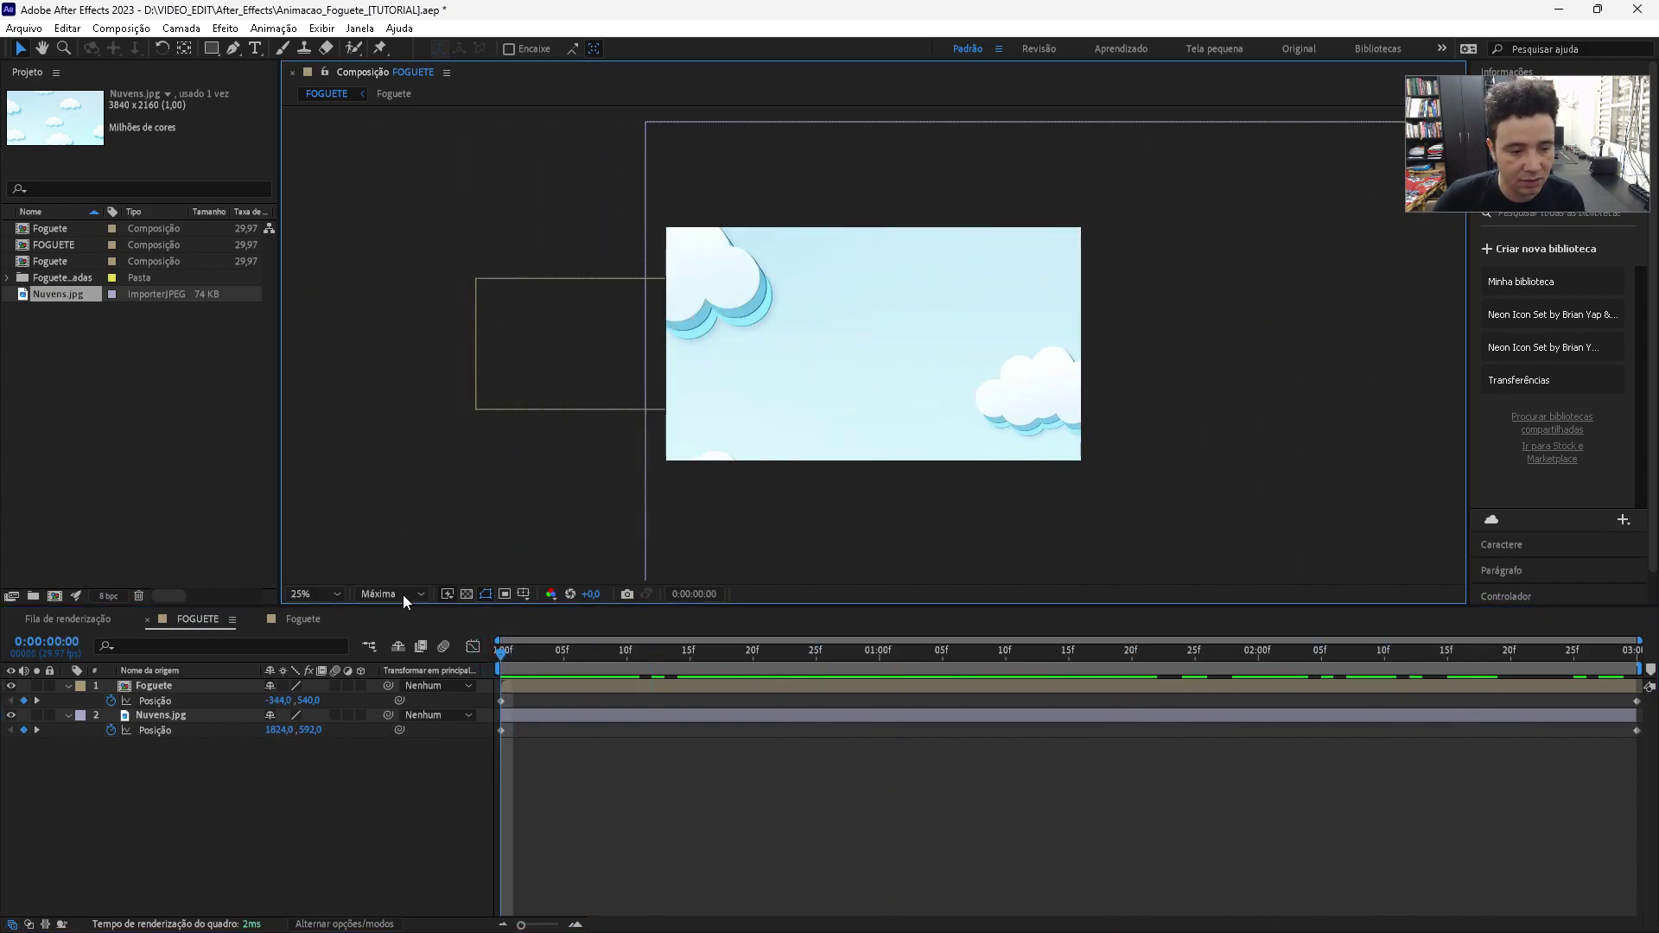
- Set the viewer magnification to 50% and leave the Foguete layer deselected
{"action": "left_click", "coordinate": [337, 594]}
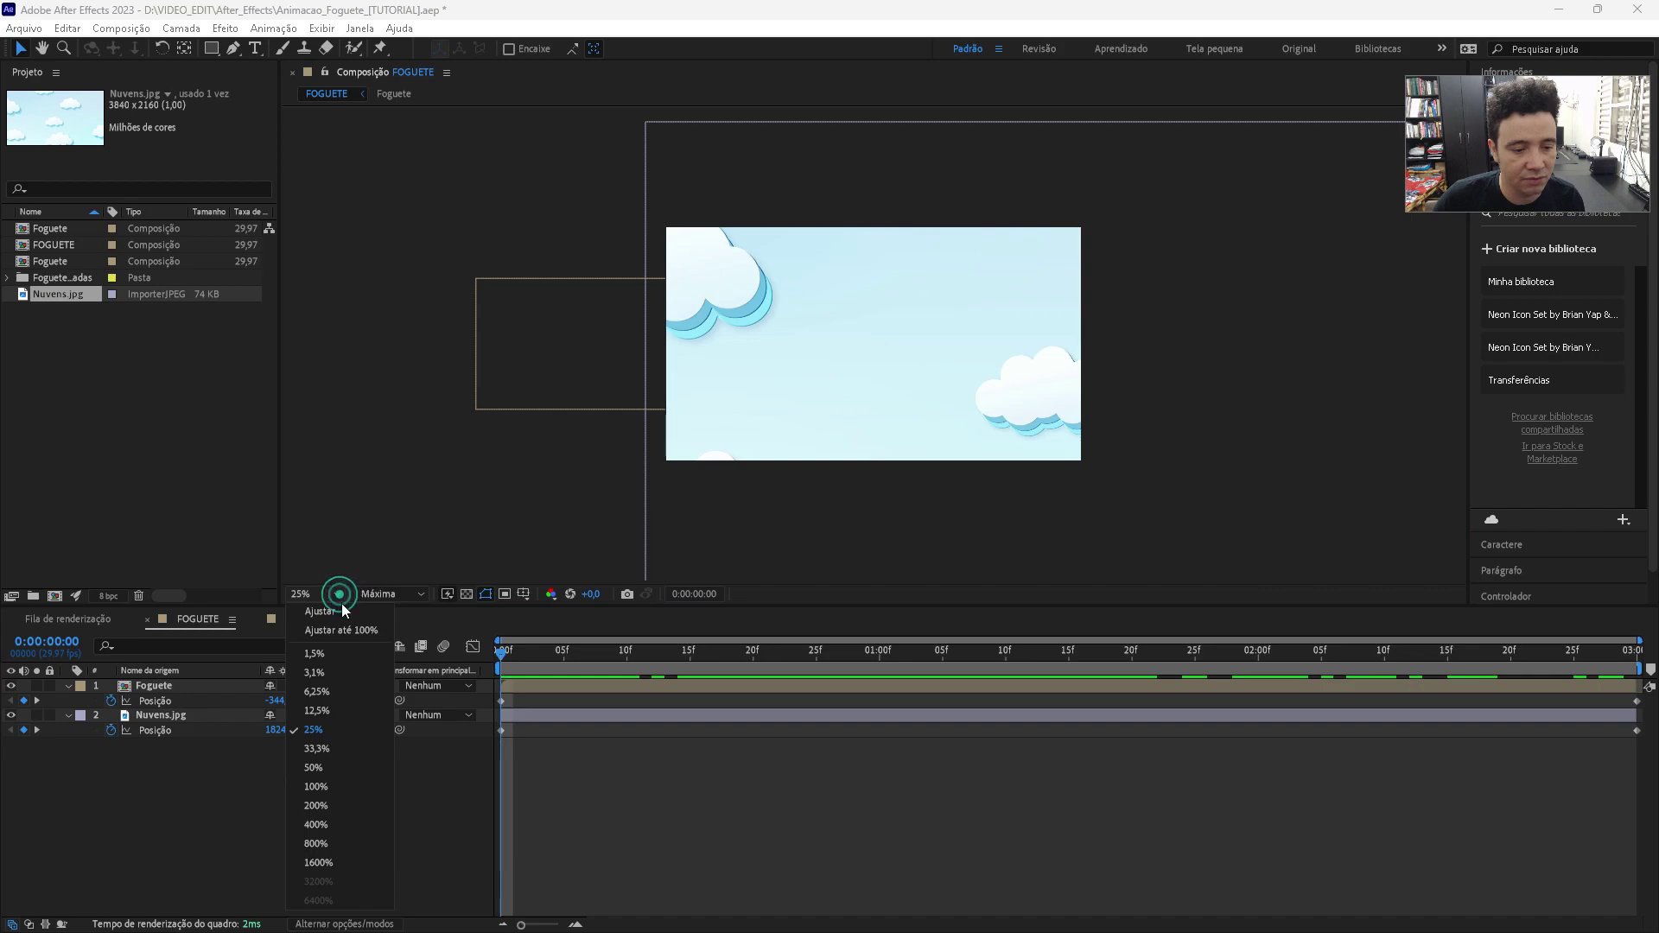
{"action": "left_click", "coordinate": [341, 783]}
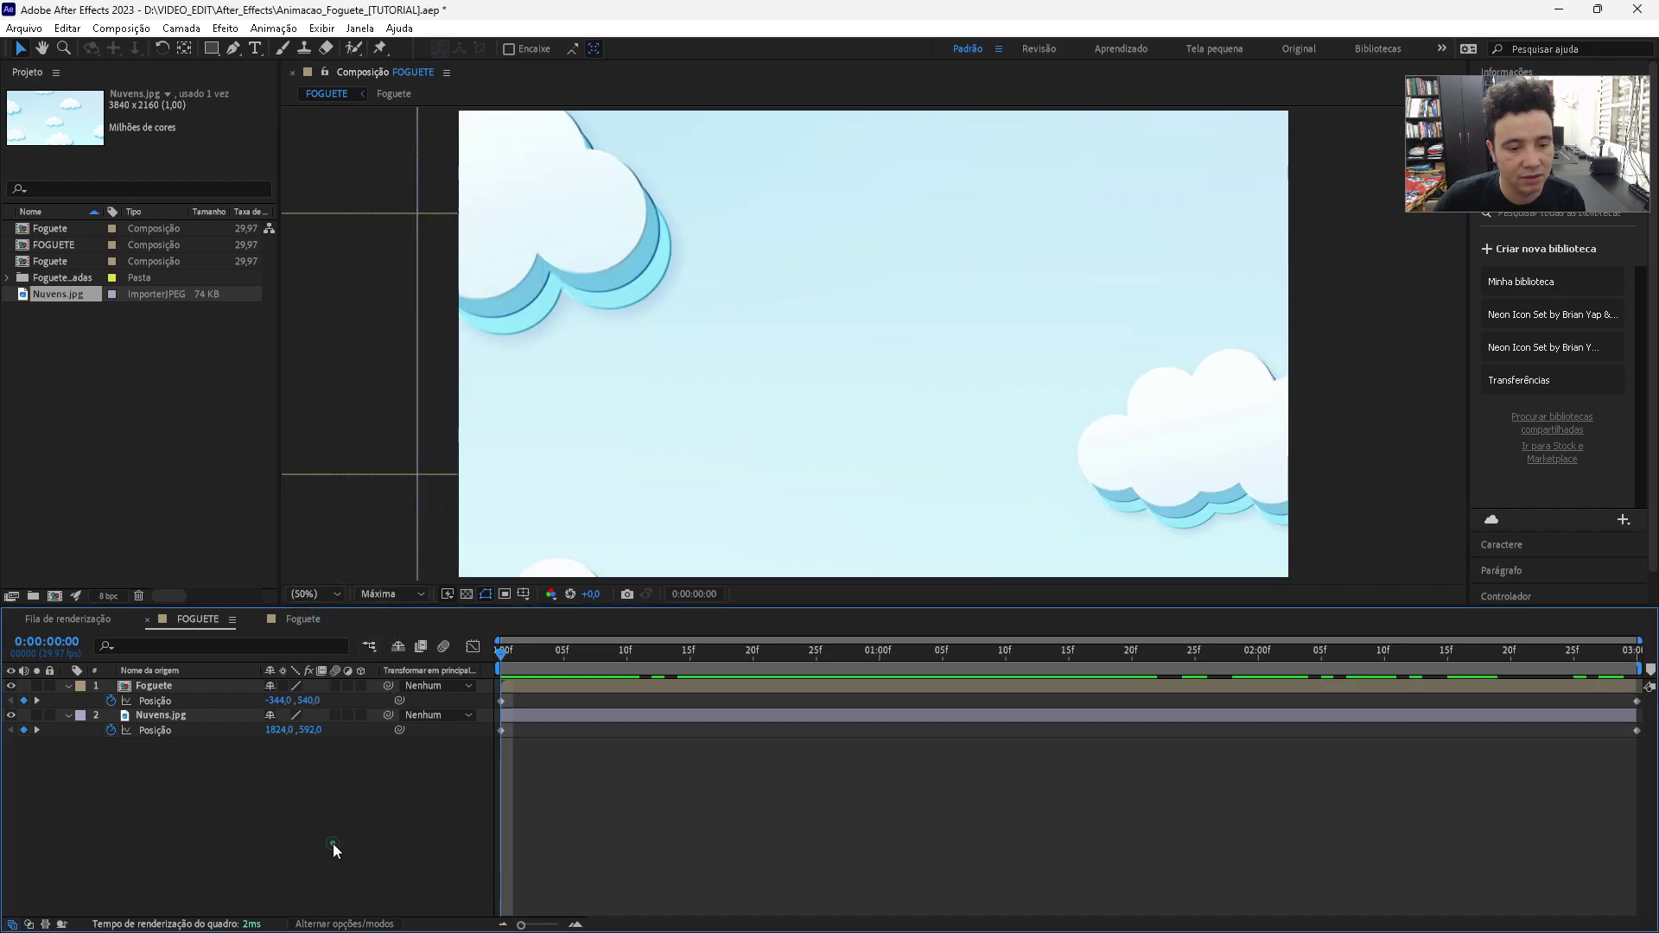
{"action": "left_click", "coordinate": [334, 843]}
{"action": "left_click", "coordinate": [361, 363]}
{"action": "left_click", "coordinate": [349, 822]}
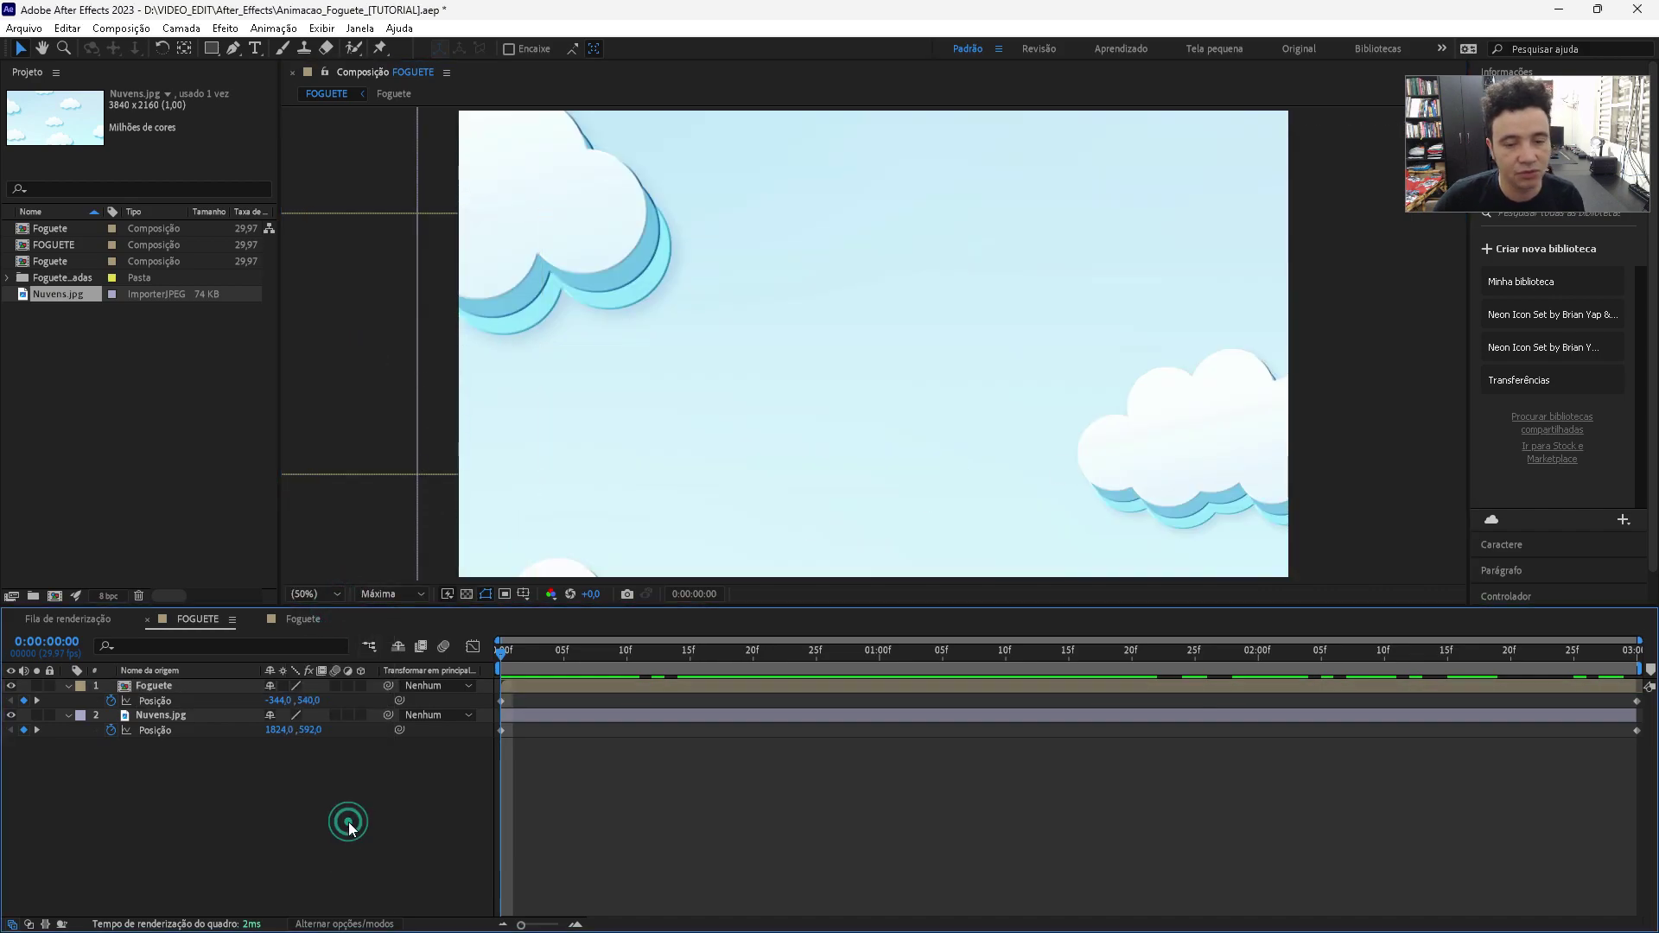
- Preview the animation, then replay it from the start of the comp
{"action": "key", "text": "space"}
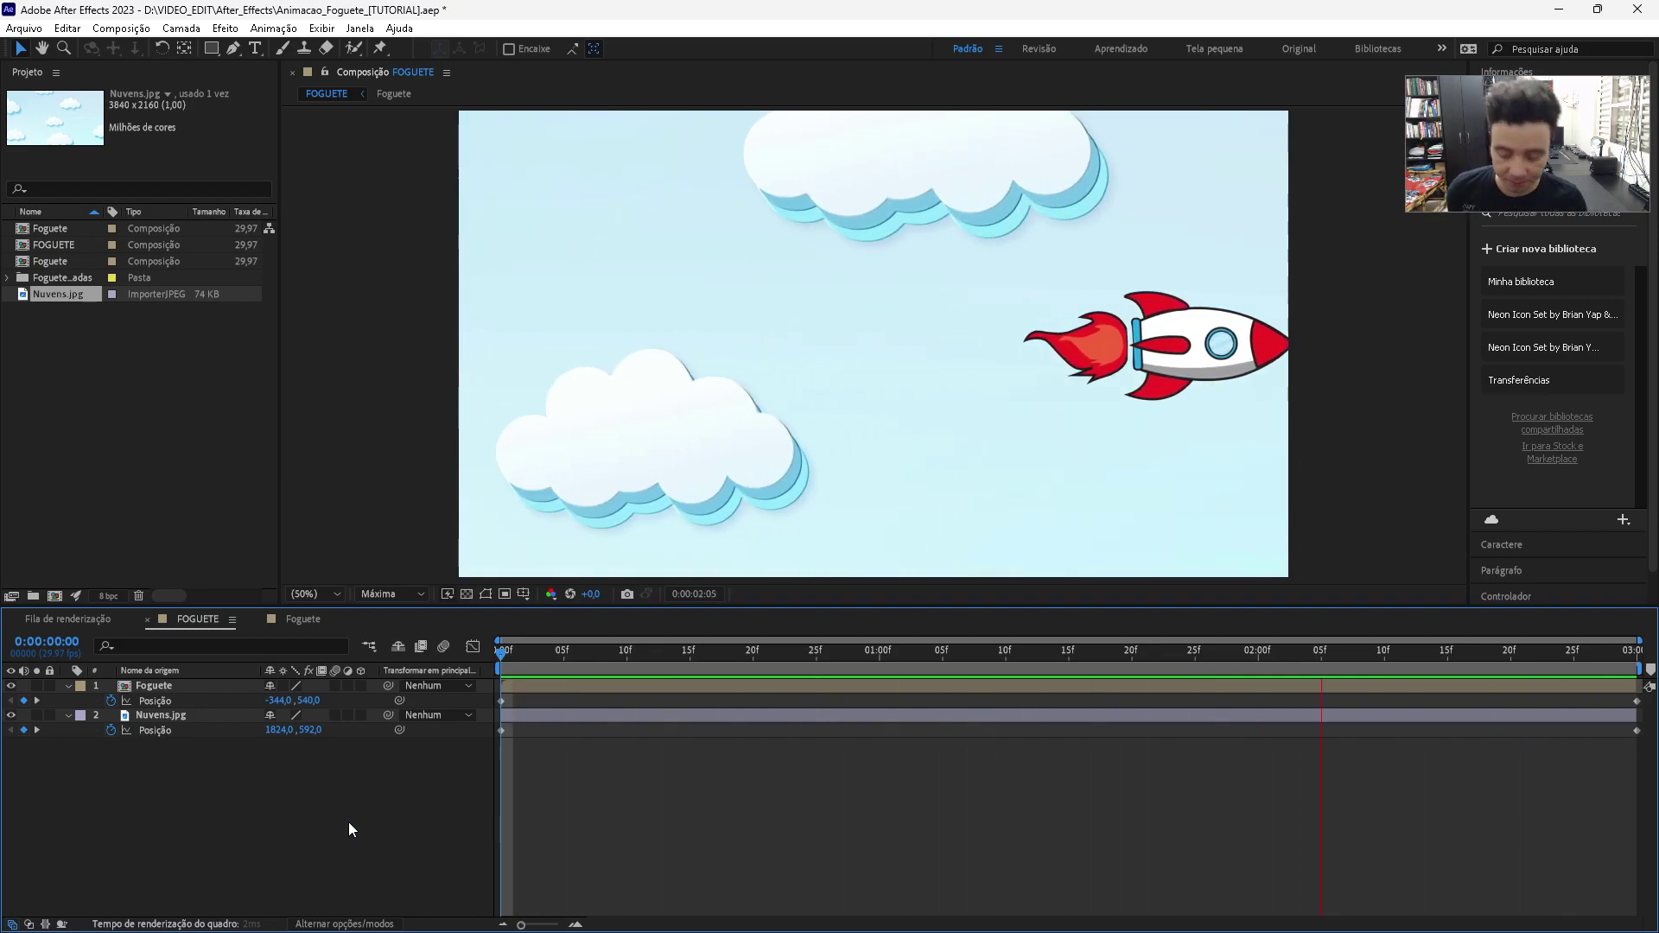
{"action": "key", "text": "space"}
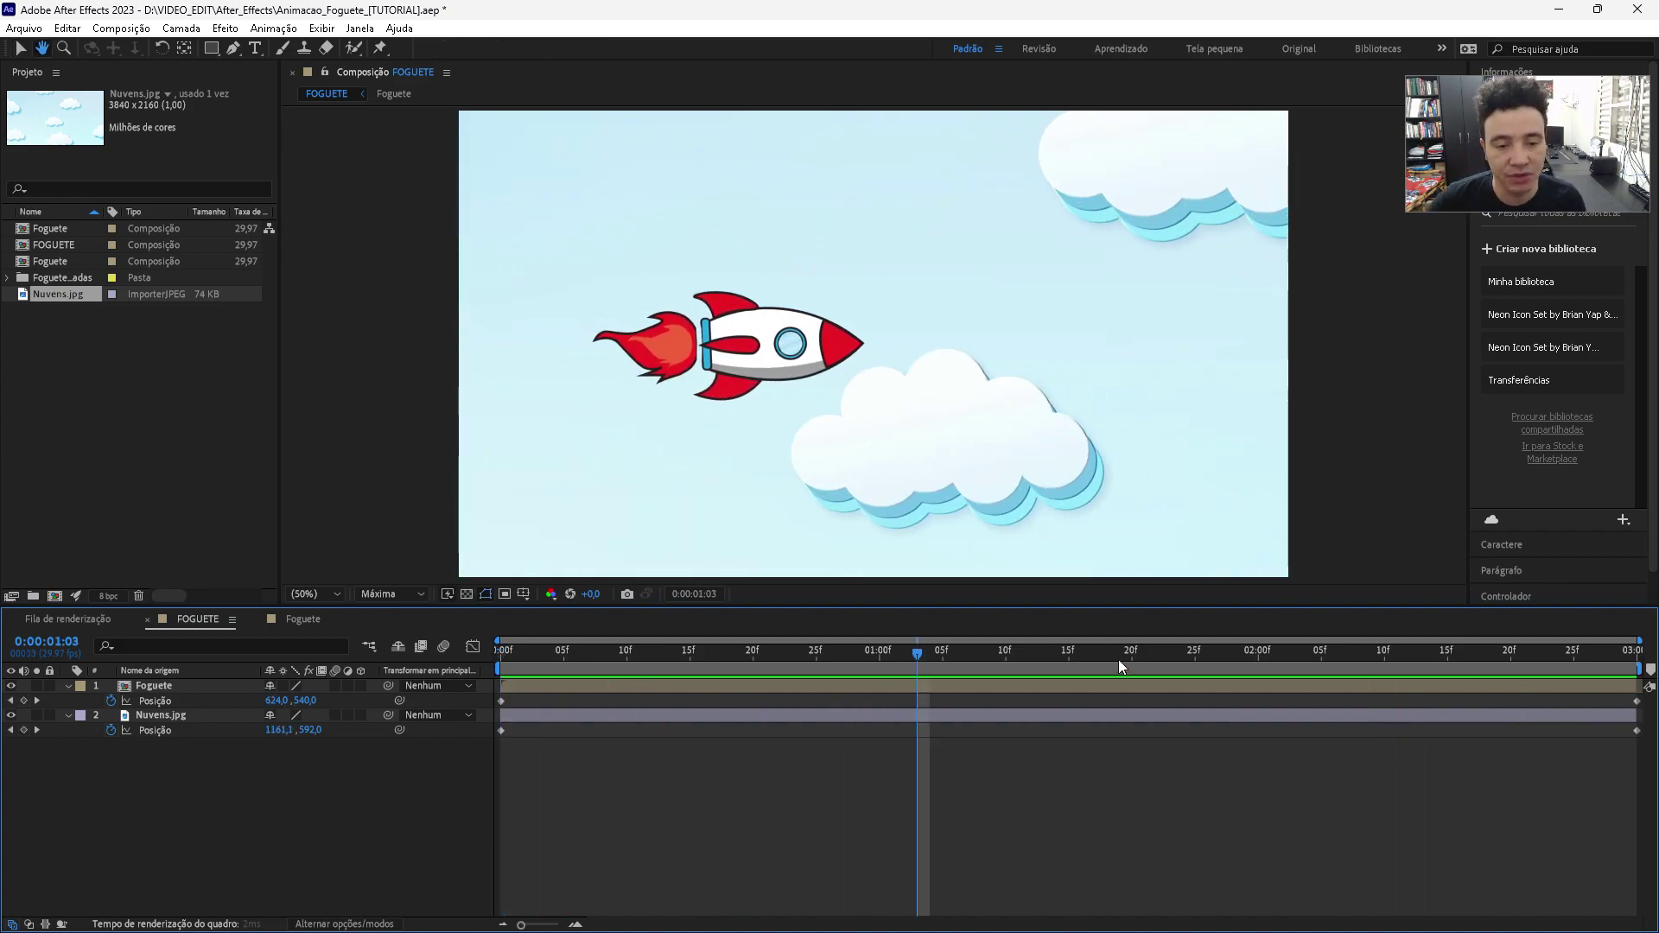
{"action": "key", "text": "Home"}
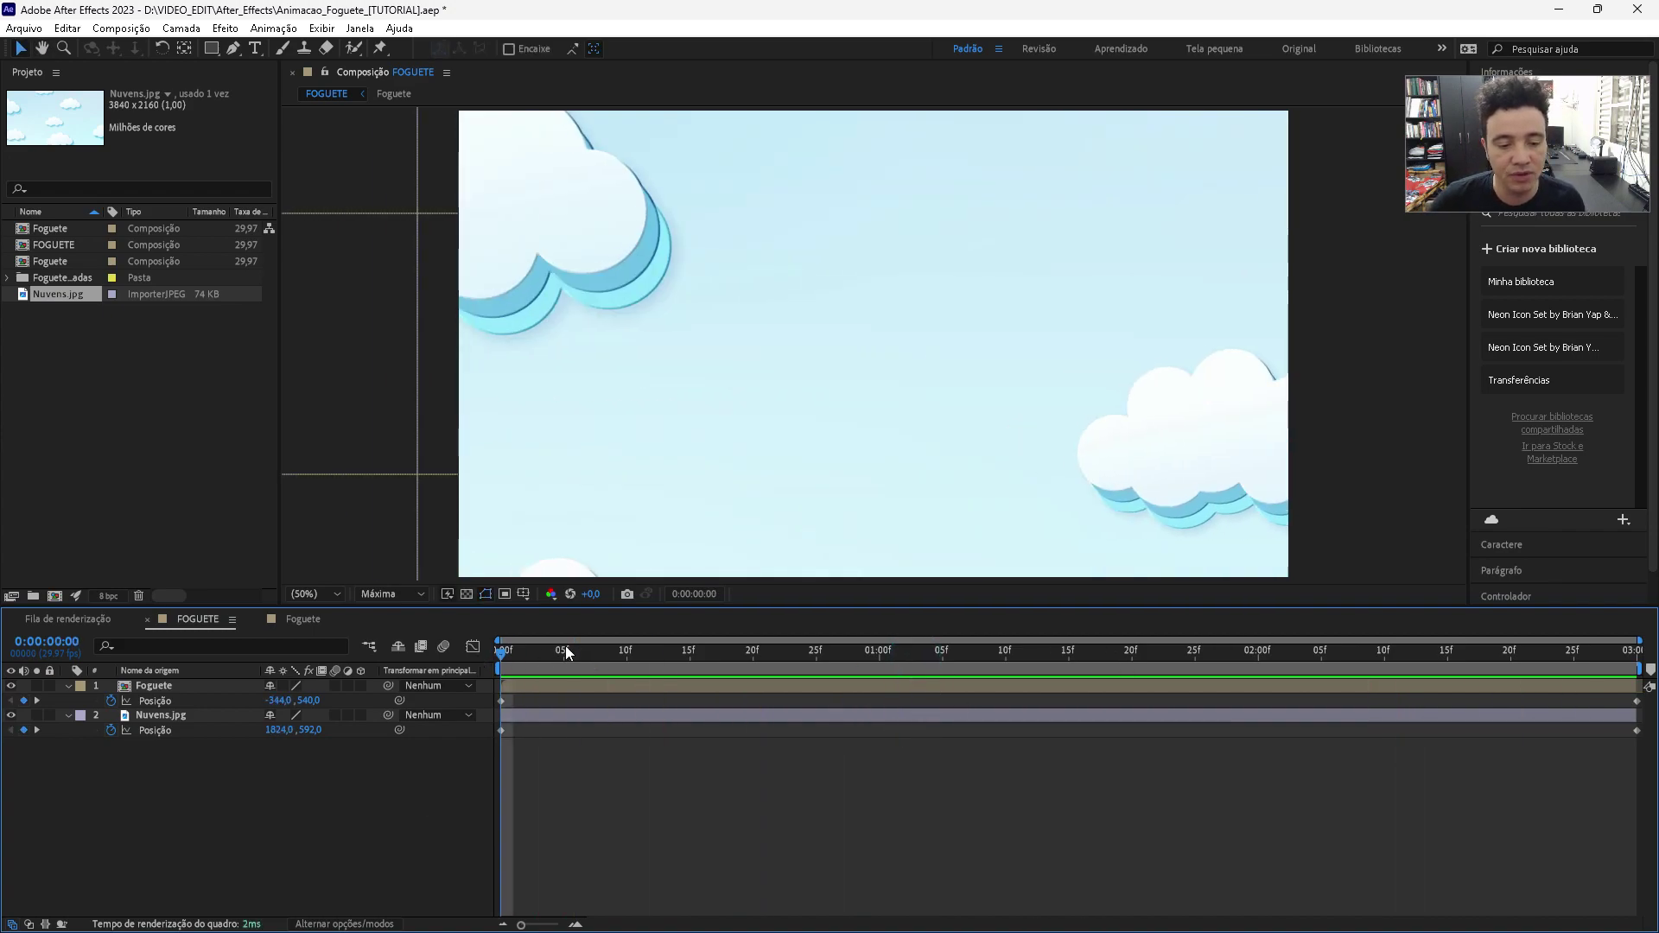
{"action": "key", "text": "space"}
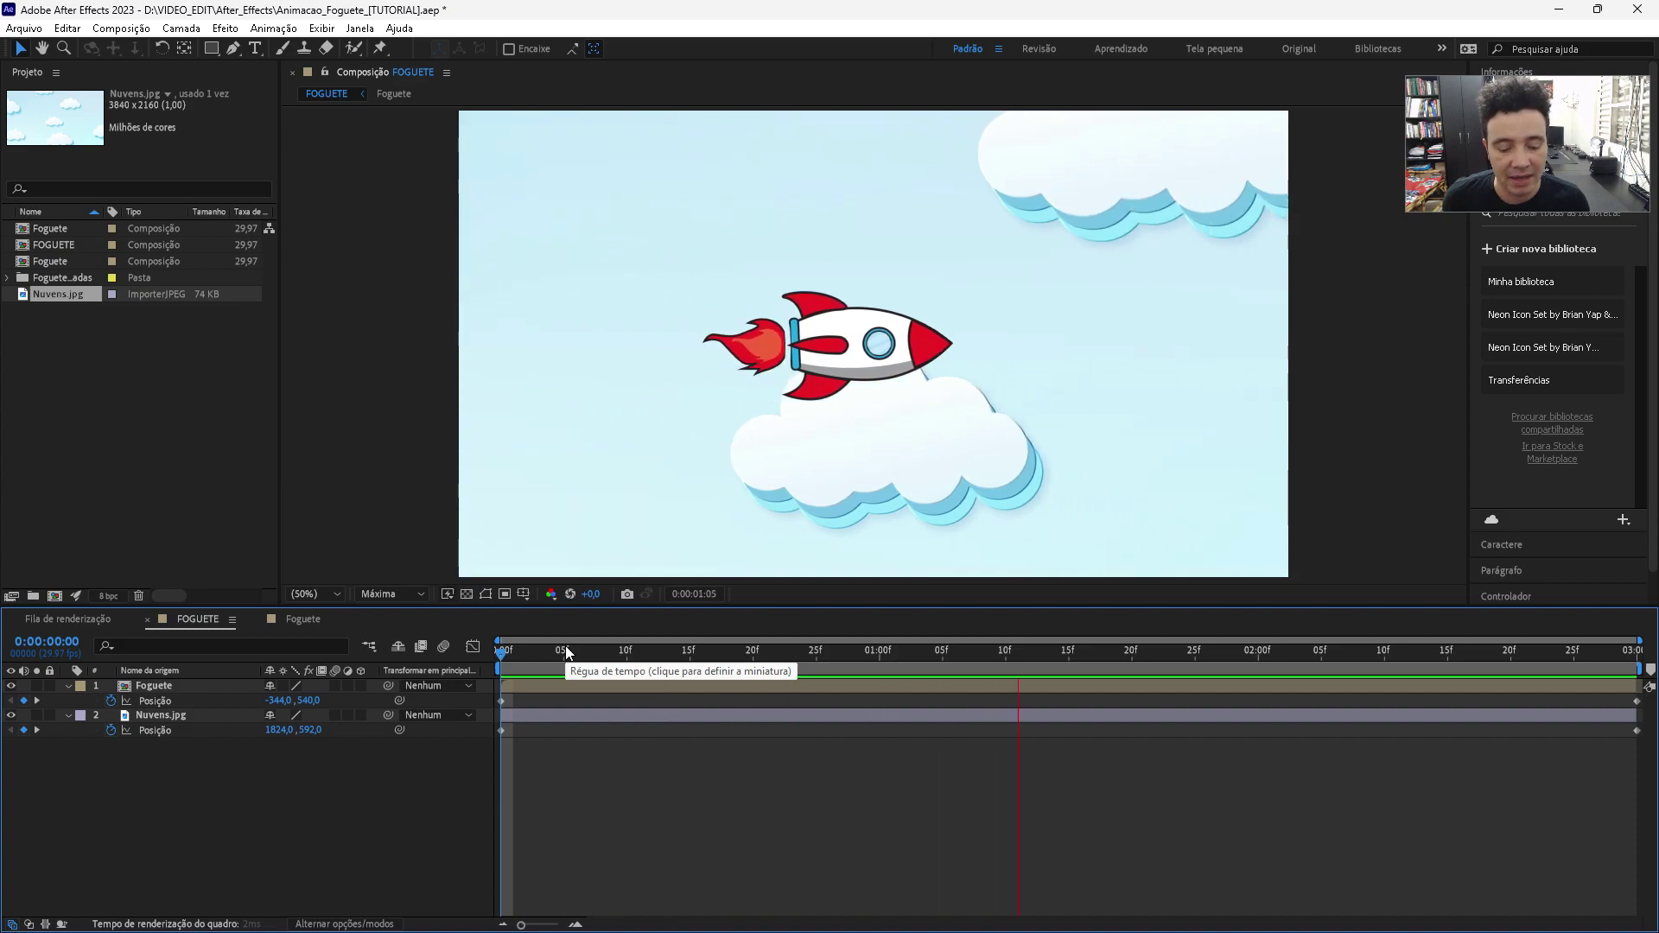